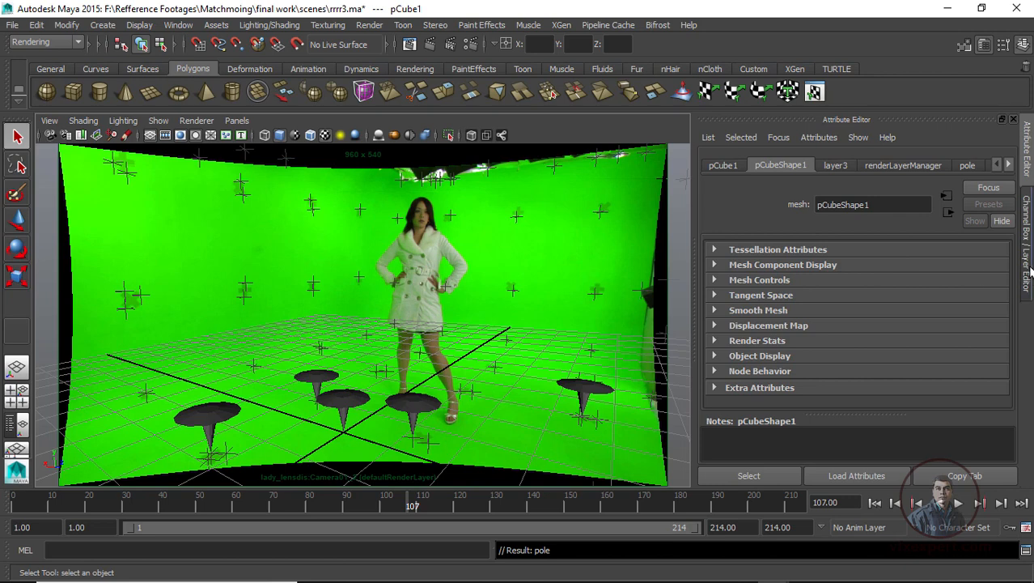
Open the layer editor and turn on visibility of the base, fg and side2 layers.
click(1028, 243)
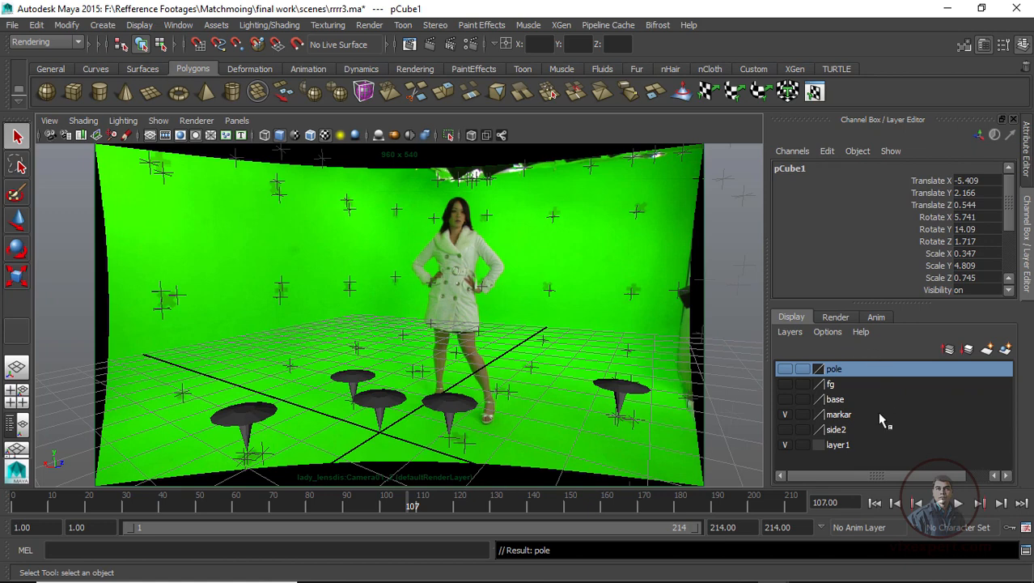
click(785, 400)
click(785, 385)
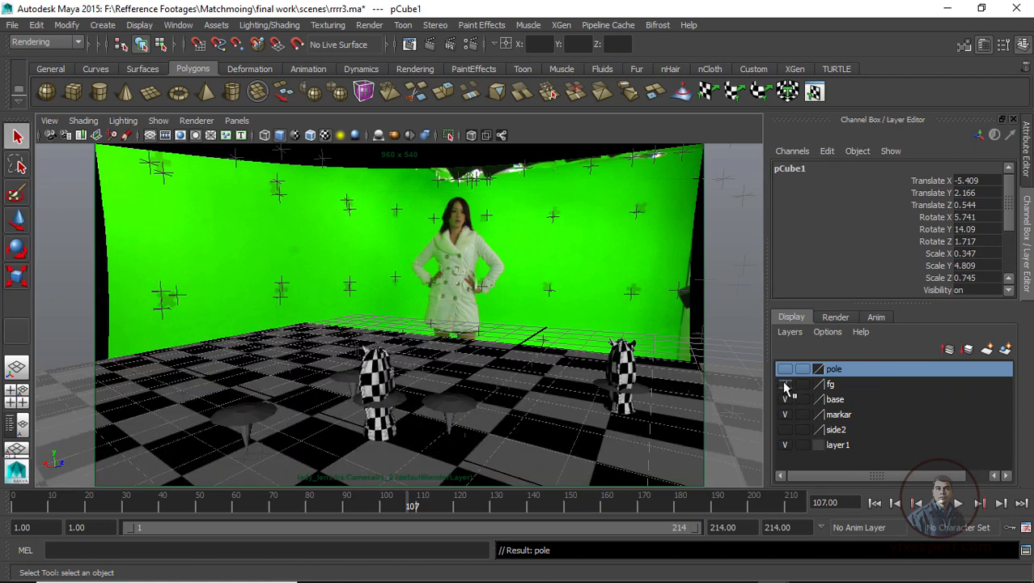
click(785, 430)
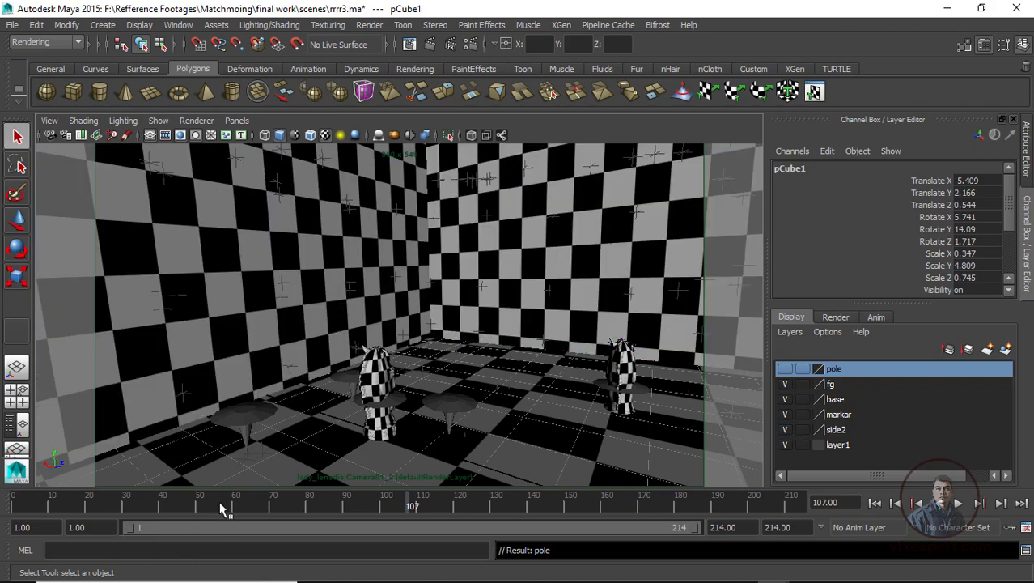
Play the shot to review the checkered geometry, stop at frame 29, and examine the room from the persp camera.
key(alt+v)
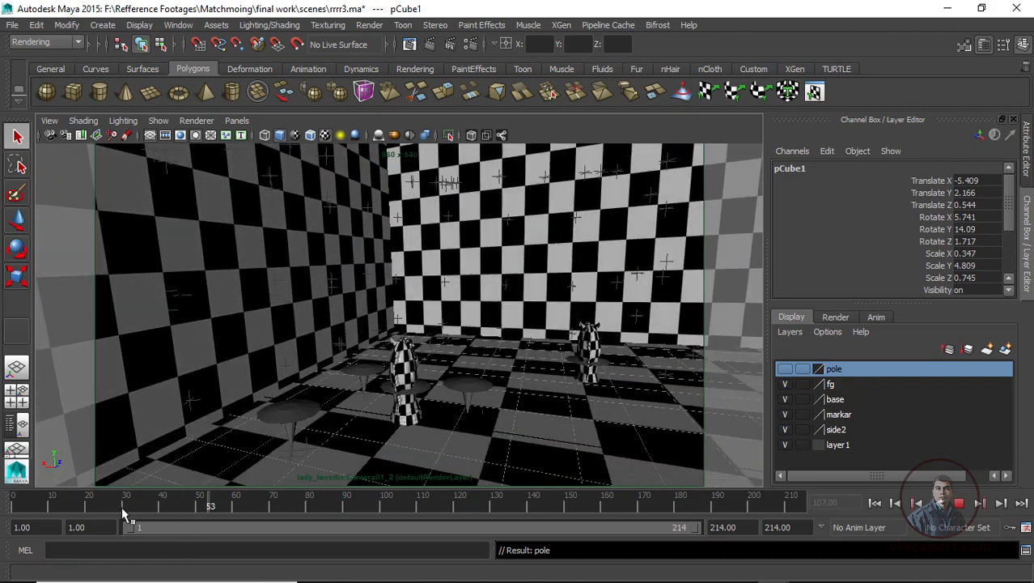
click(123, 506)
click(238, 120)
mouse_move(275, 135)
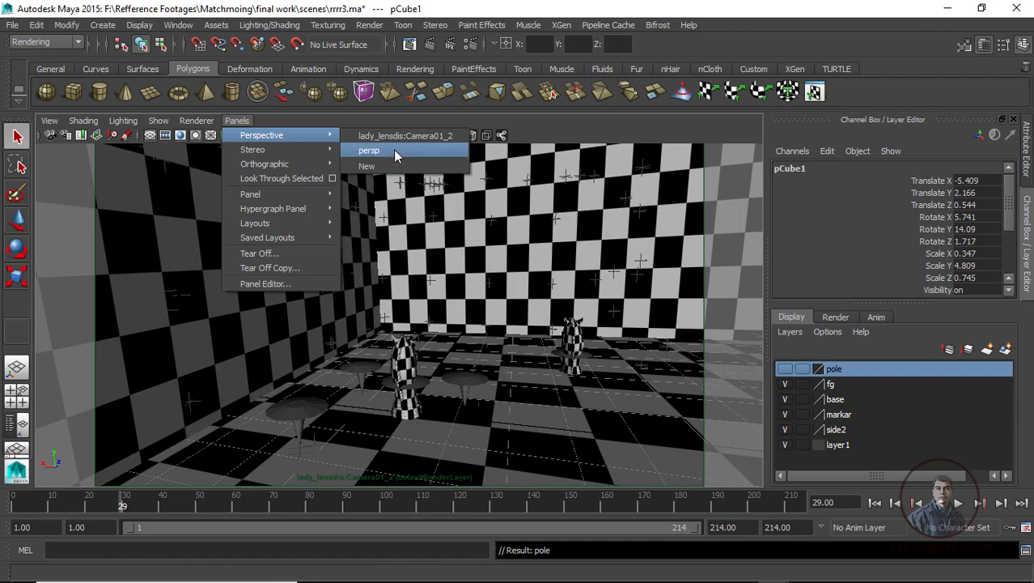
click(393, 149)
scroll(443, 324, down, 6)
scroll(444, 324, up, 3)
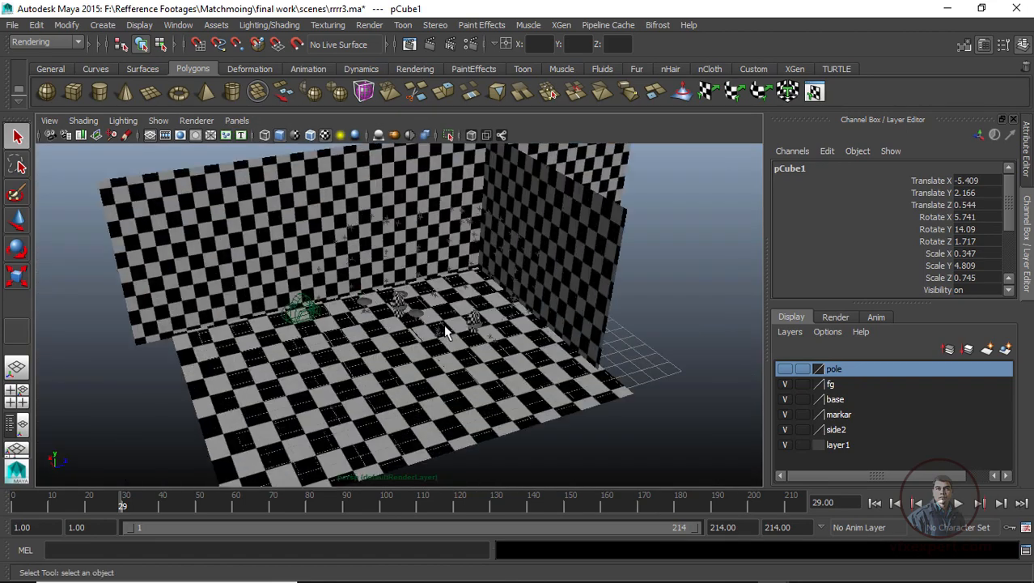
scroll(444, 324, up, 5)
alt+drag(444, 330, 544, 375)
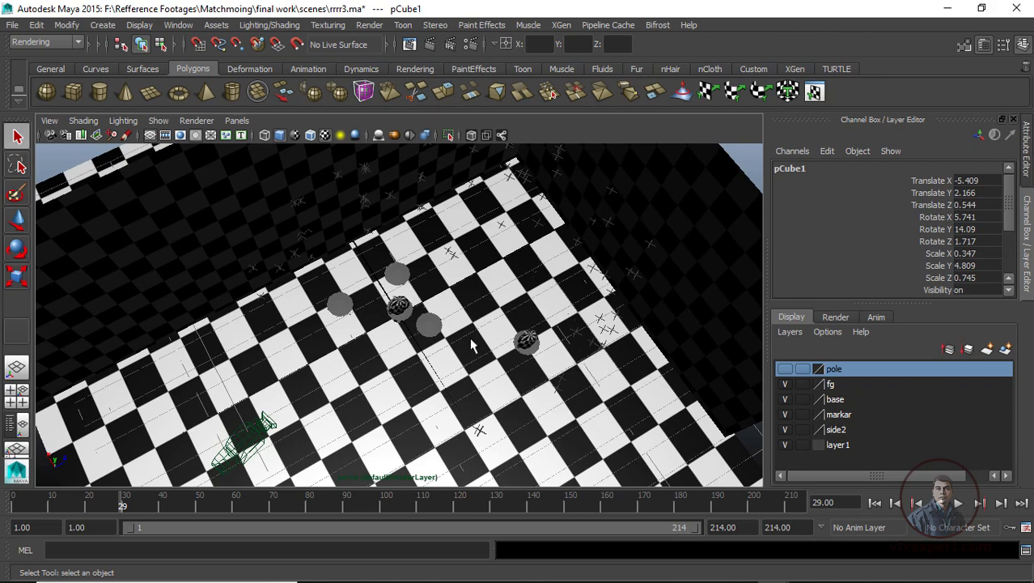
mouse_move(586, 413)
alt+mouse_down()
mouse_move(555, 360)
mouse_move(518, 361)
mouse_move(616, 371)
mouse_move(611, 407)
mouse_move(526, 459)
mouse_move(592, 404)
alt+mouse_up()
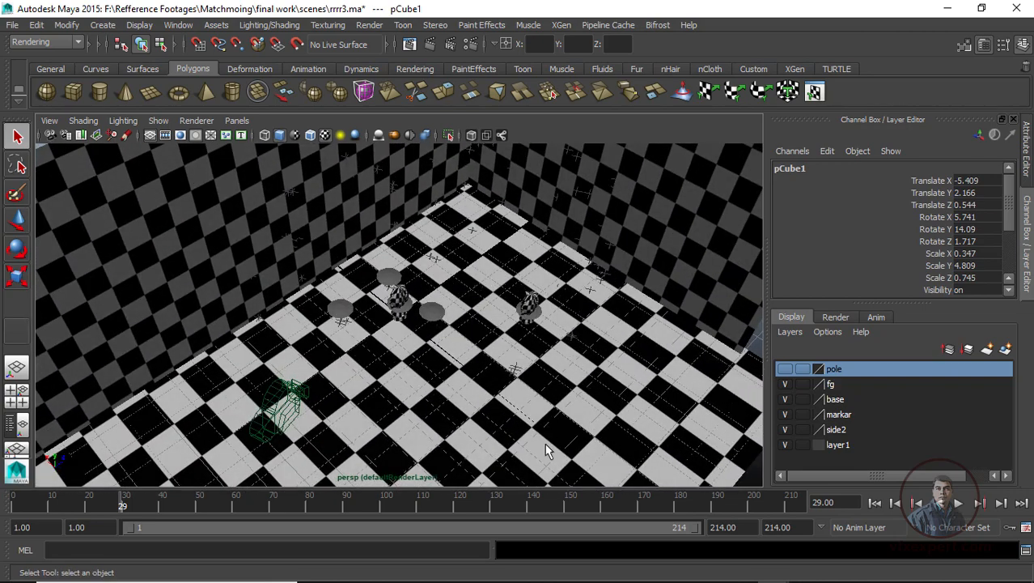
Play the camera's motion in the persp view, stop at frame 153, and look through lady_lensdis:Camera01_2 again.
key(alt+v)
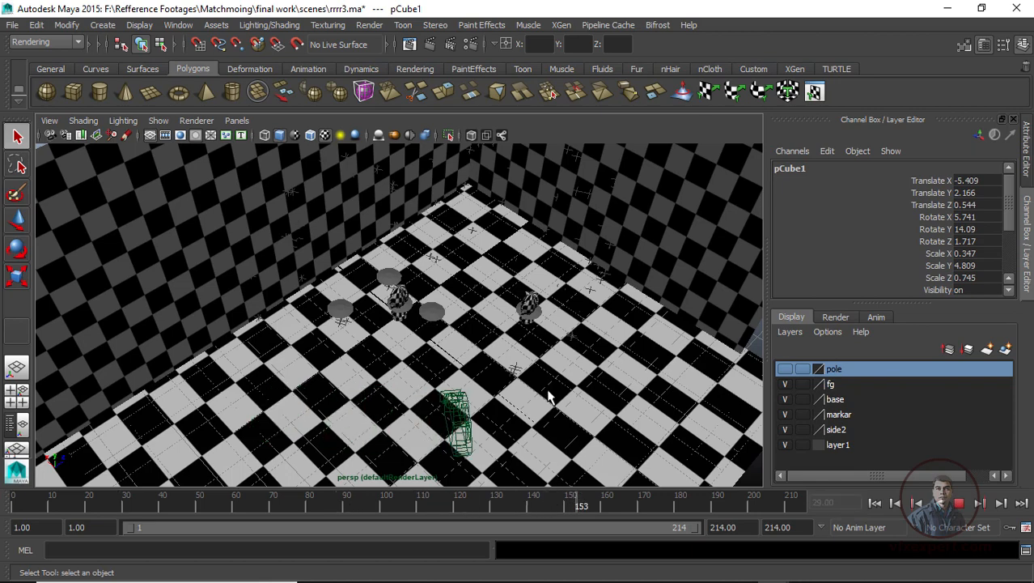
key(alt+v)
alt+drag(658, 404, 650, 391)
click(238, 121)
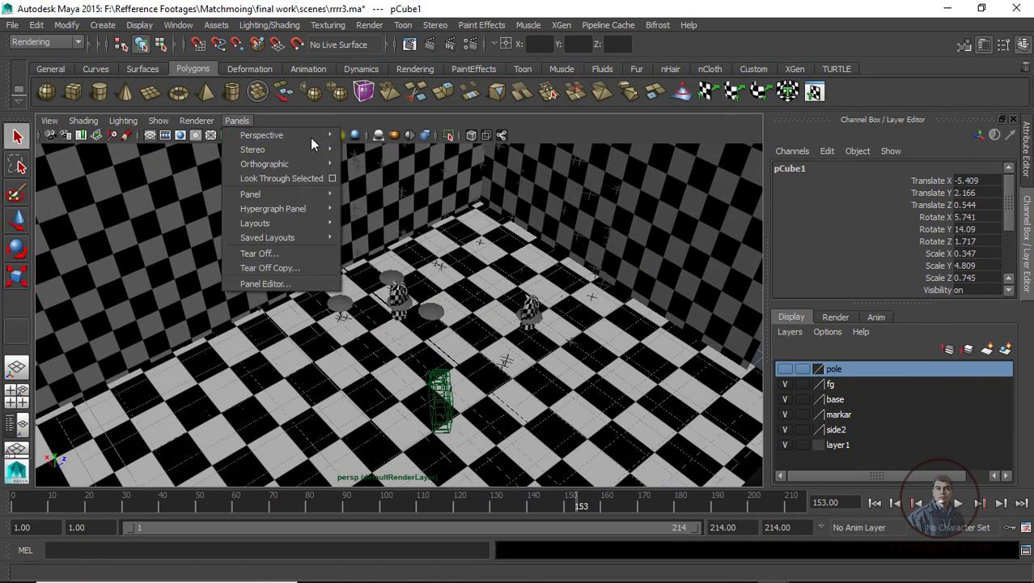
mouse_move(311, 137)
click(412, 137)
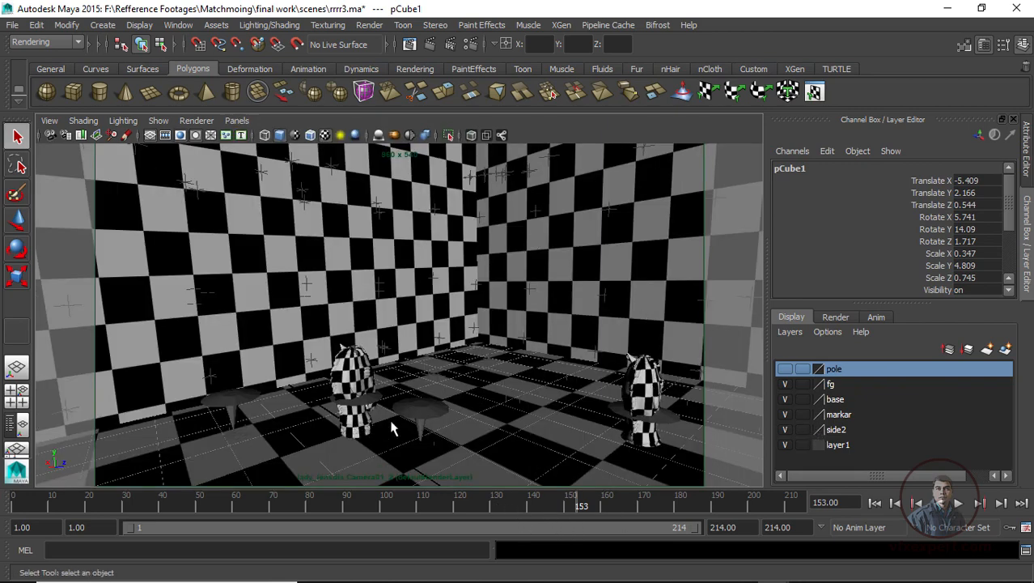
Hide the grid and the markar and layer1 layers, and play the shot up to frame 212.
click(784, 414)
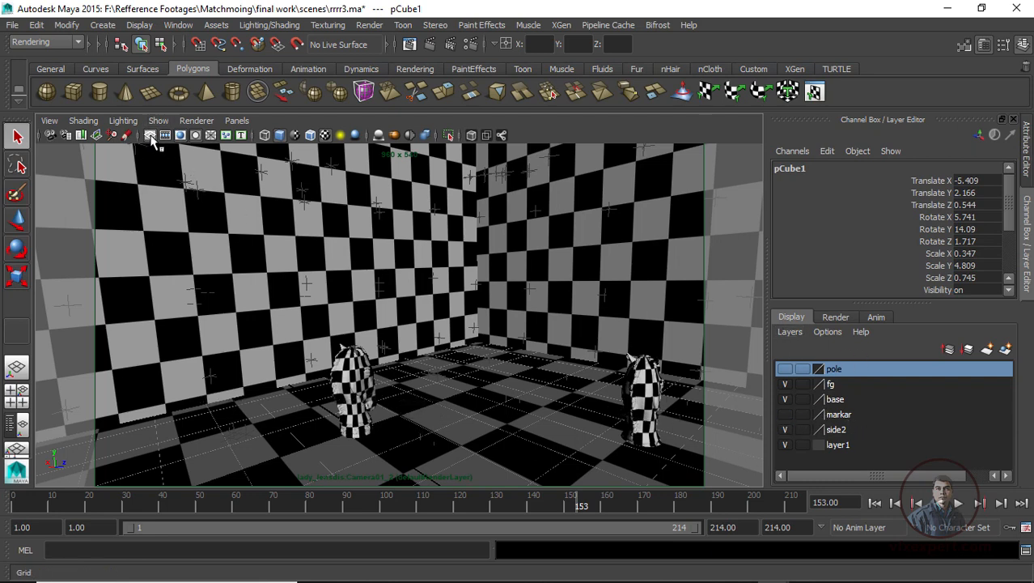
click(784, 444)
key(alt+v)
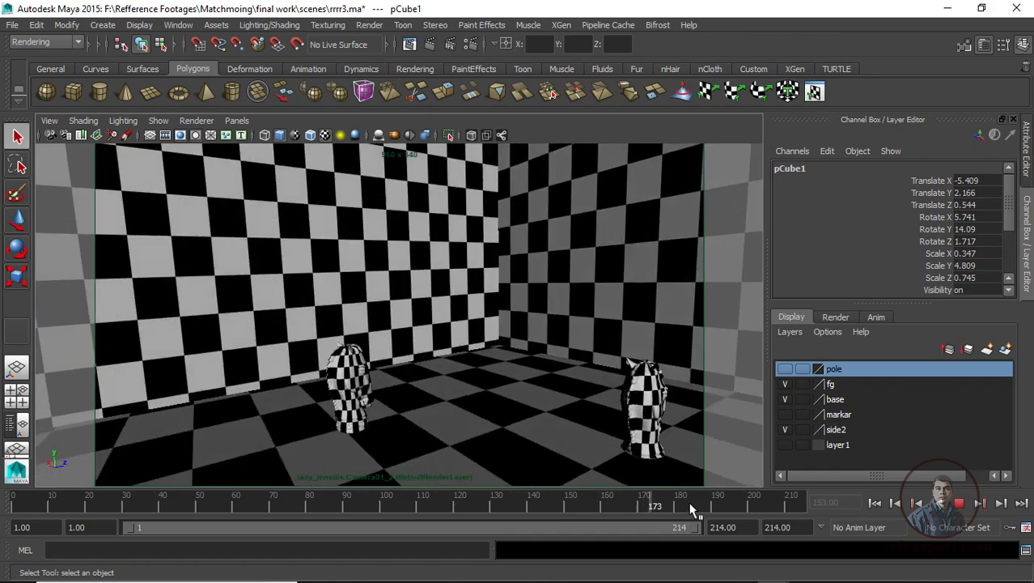
key(alt+v)
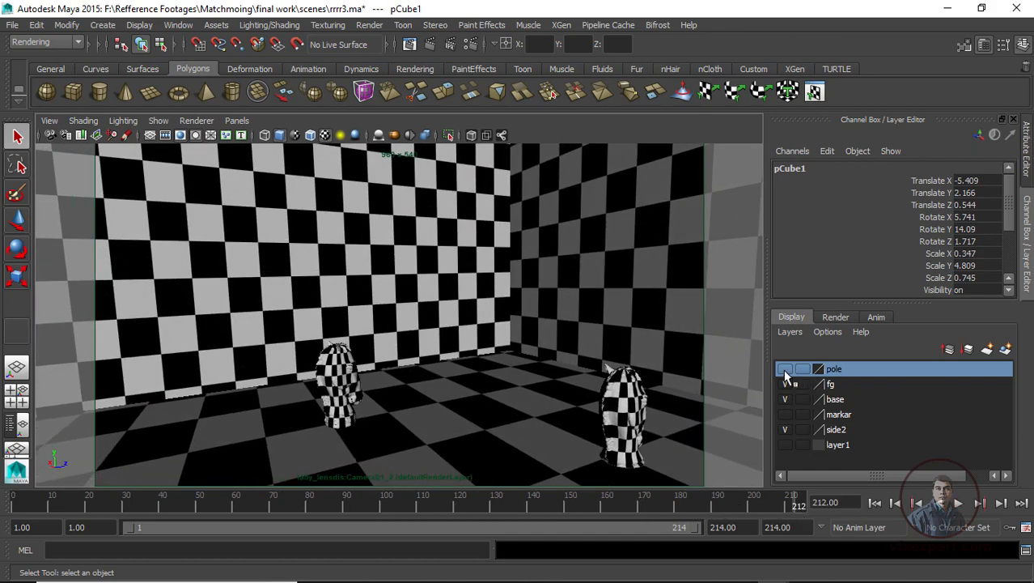
Show the pole layer and scrub through the shot to review the pole against the walls, ending on frame 166.
click(784, 369)
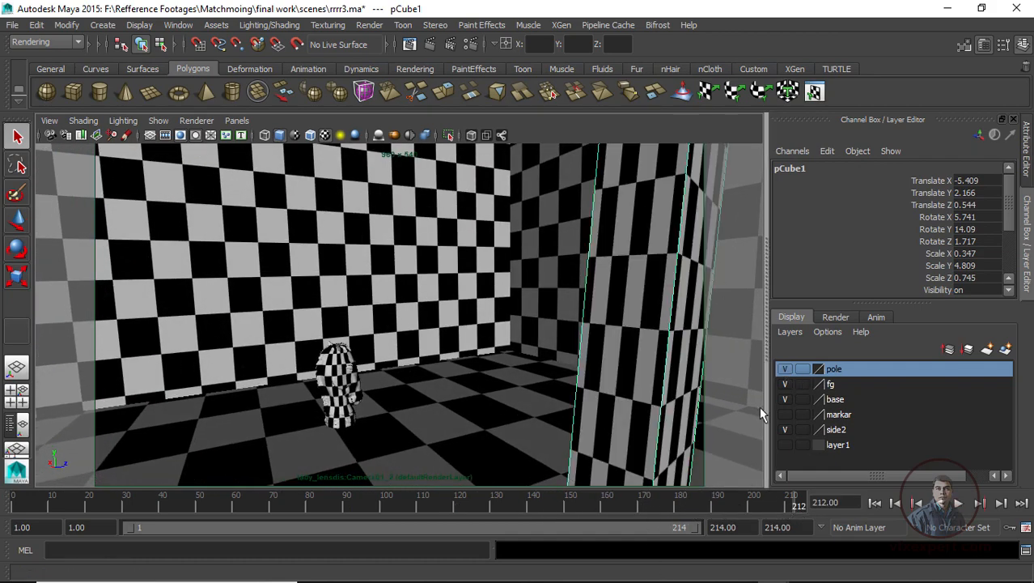
click(739, 372)
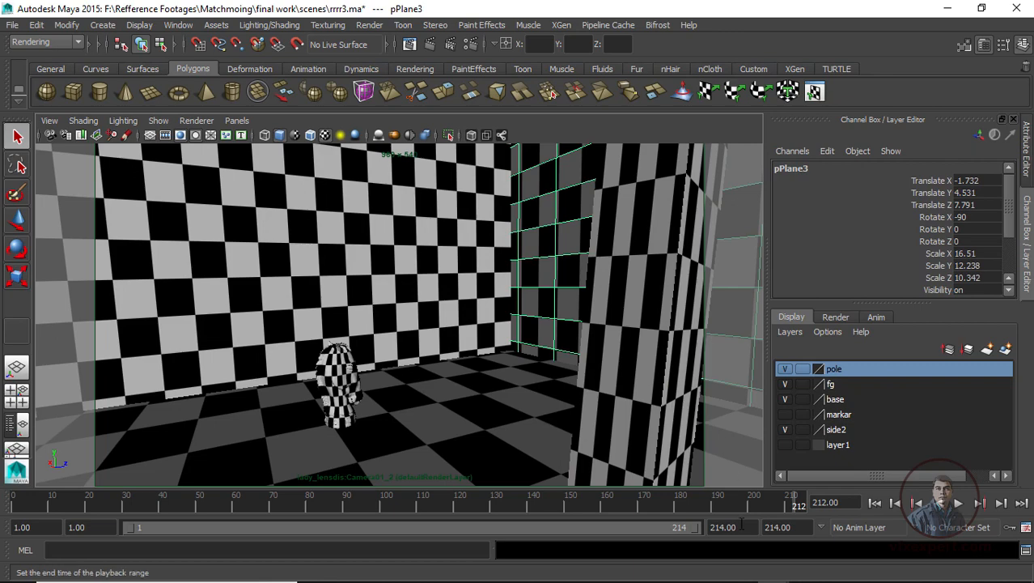
drag(792, 504, 693, 512)
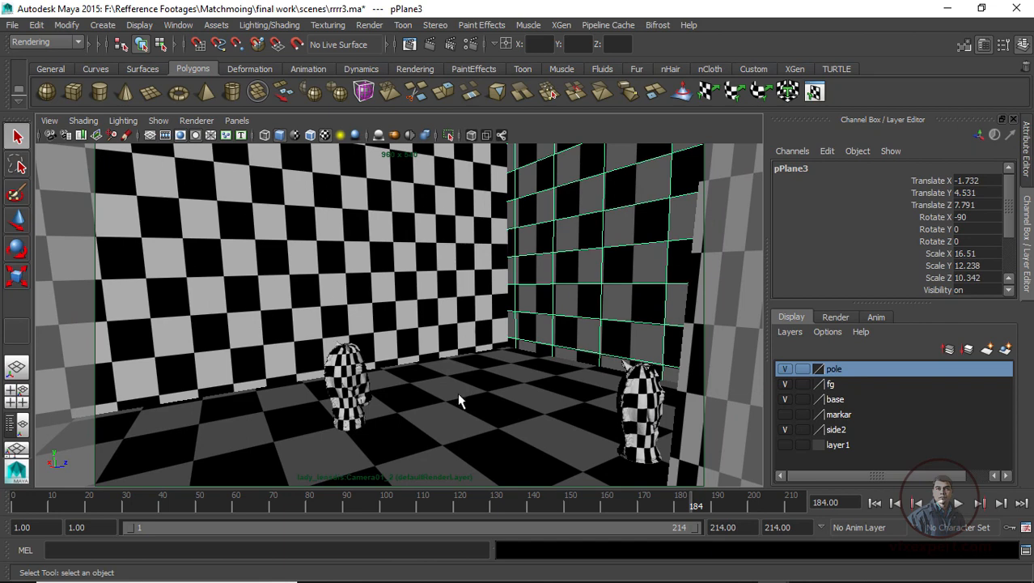
mouse_move(695, 504)
mouse_down()
mouse_move(729, 509)
mouse_move(698, 506)
mouse_up()
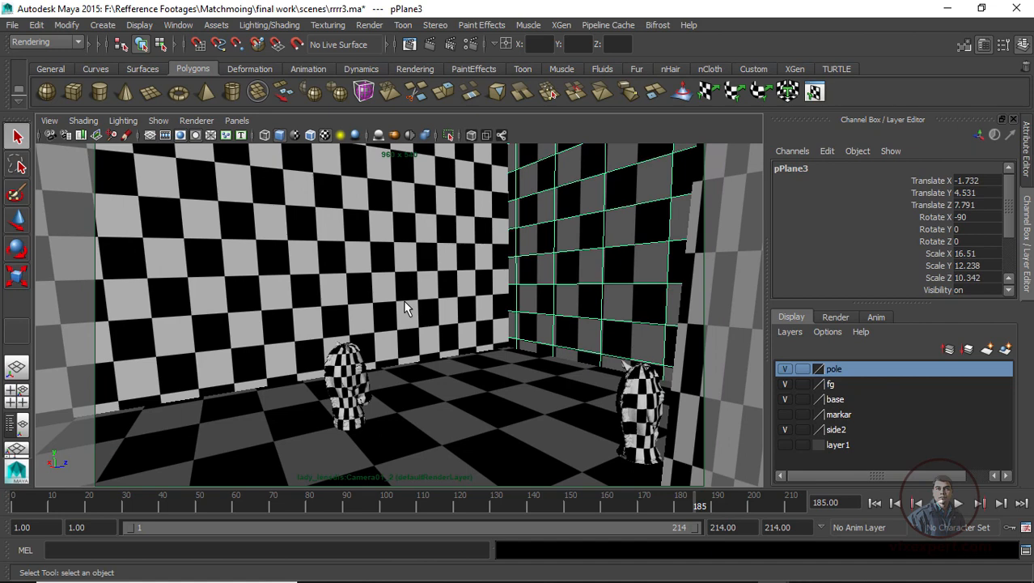
drag(737, 509, 695, 505)
drag(433, 517, 728, 505)
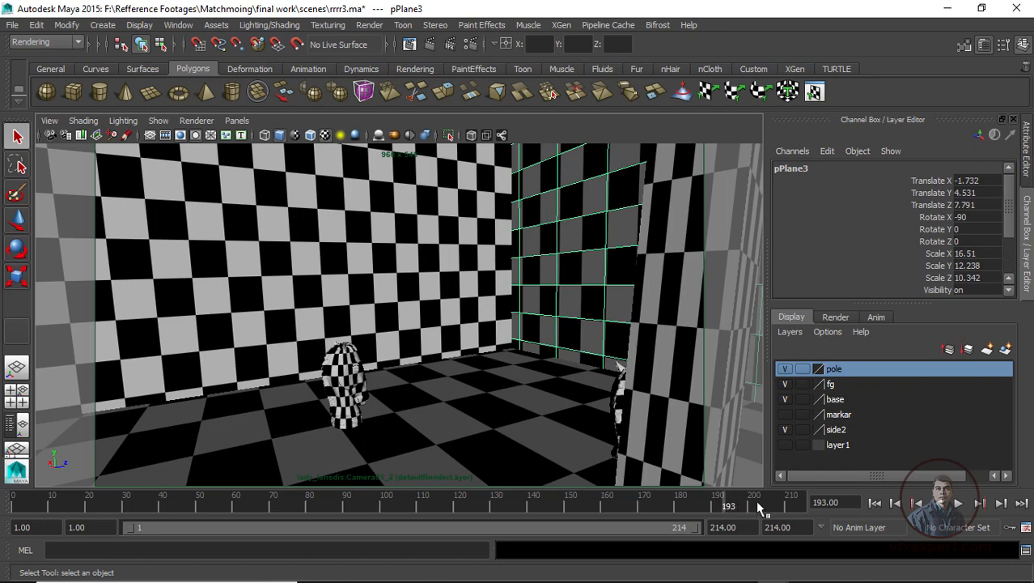
drag(758, 507, 626, 508)
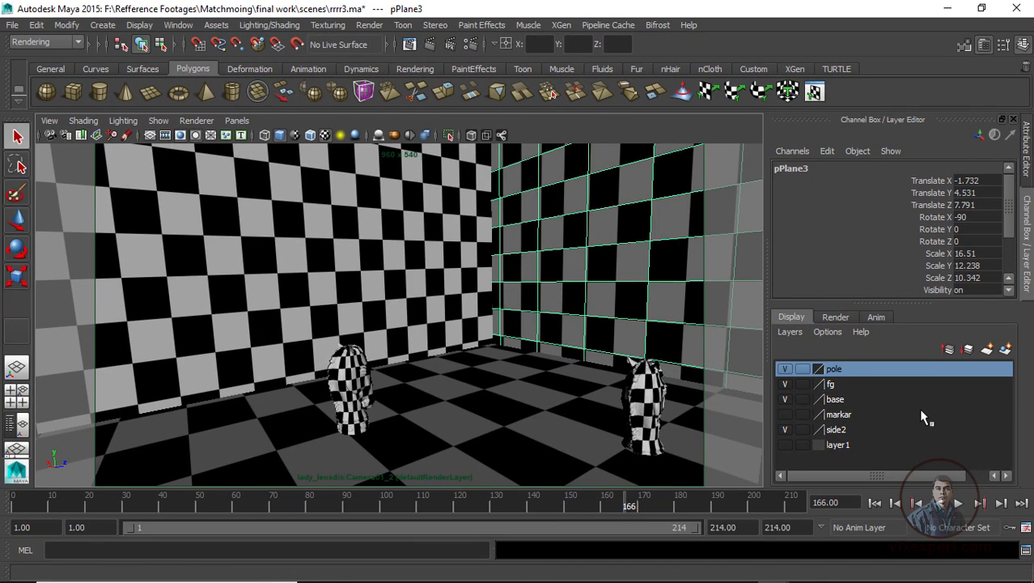
Switch to PFTrack and compare the lady_lensdis source clip node with the Export node's undistorted image.
click(553, 569)
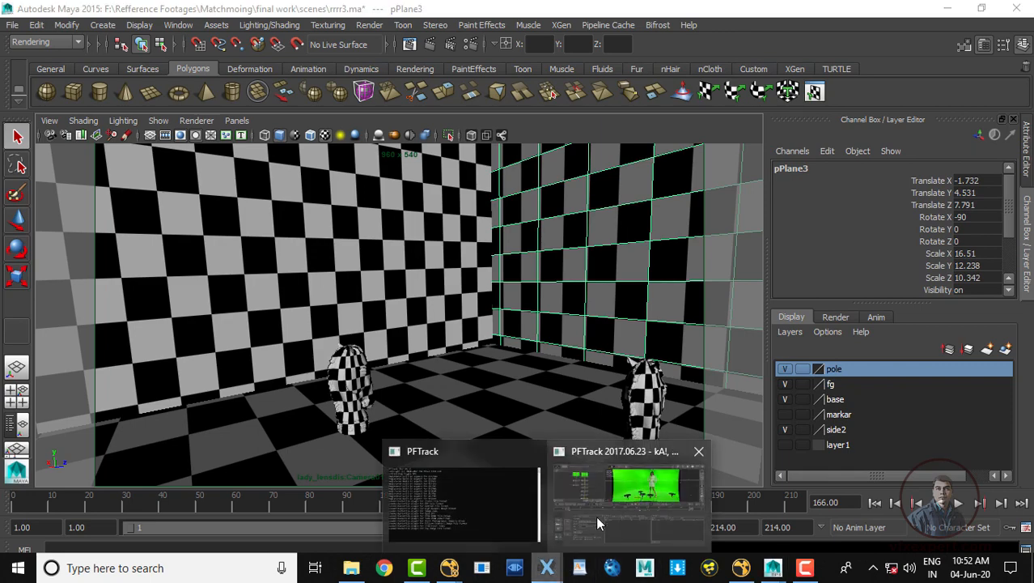
click(596, 516)
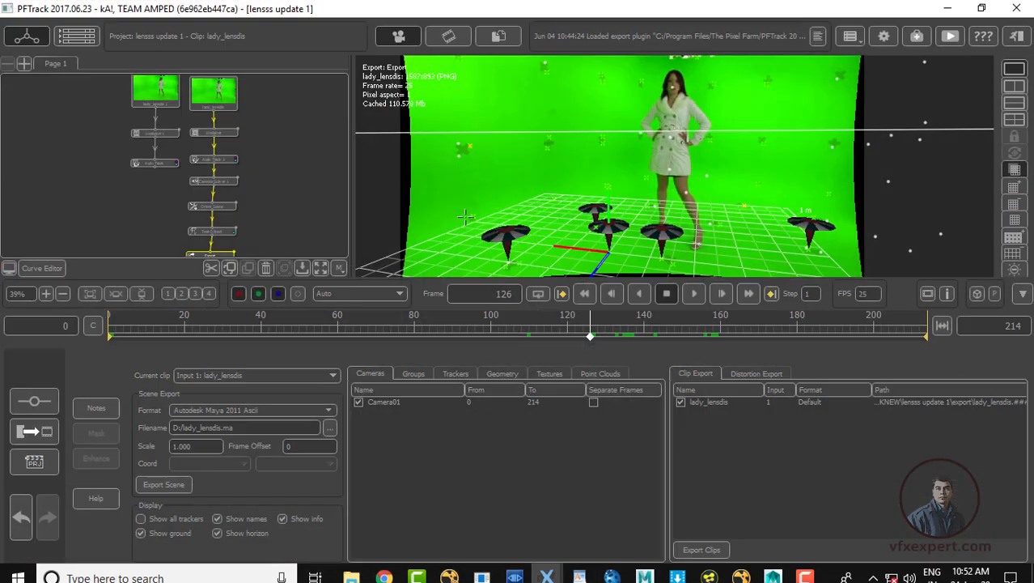
double_click(227, 97)
scroll(773, 122, up, 3)
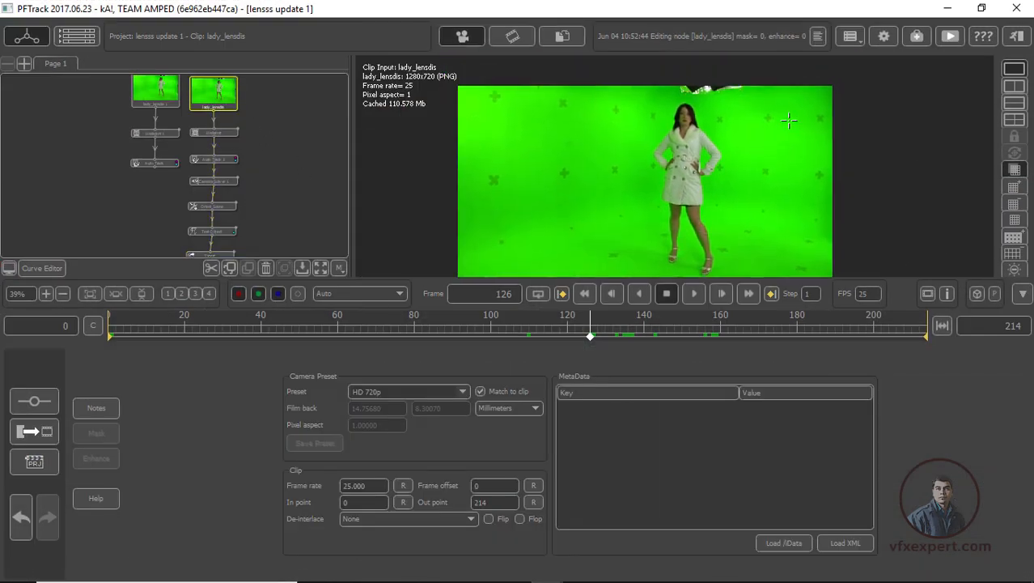
scroll(462, 143, down, 3)
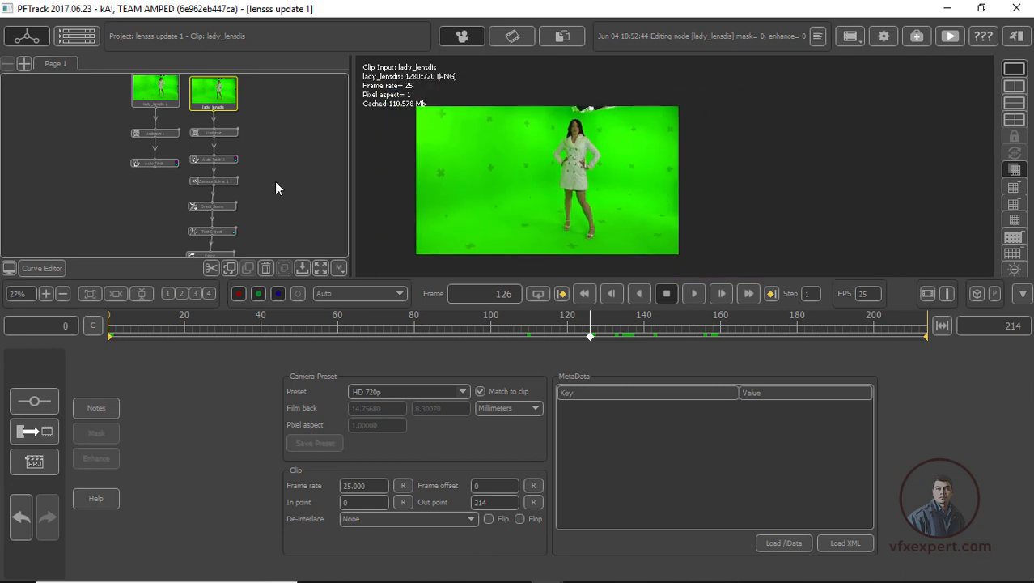
scroll(243, 222, up, 1)
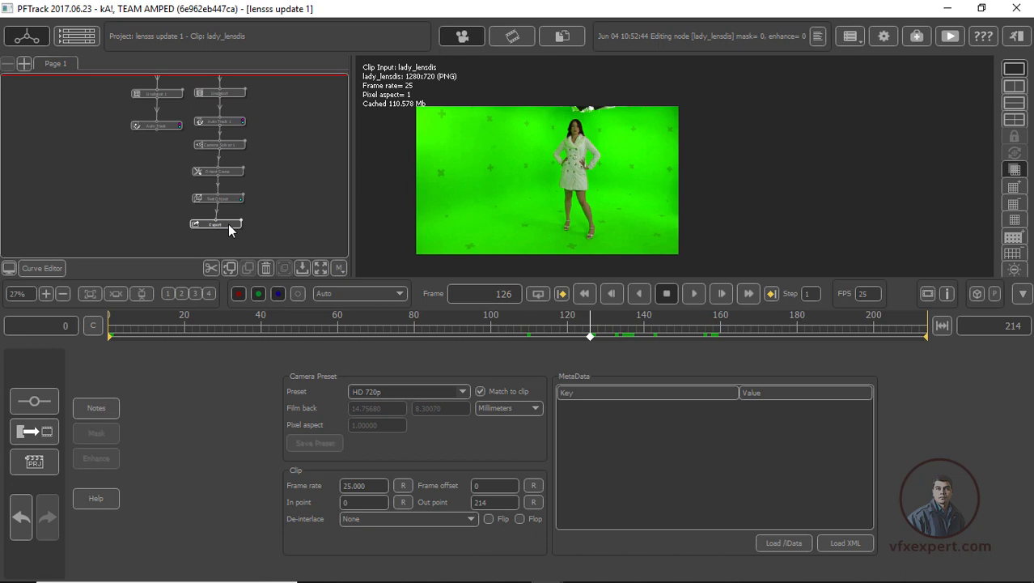
click(228, 224)
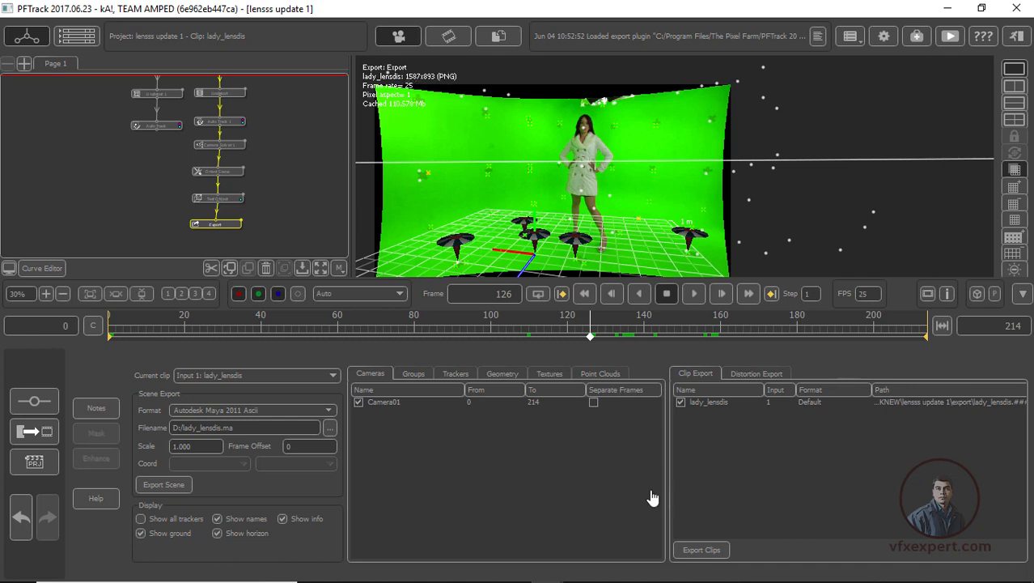
Switch back to the Maya scene to view the checkered geometry through the camera.
mouse_move(640, 578)
mouse_move(773, 572)
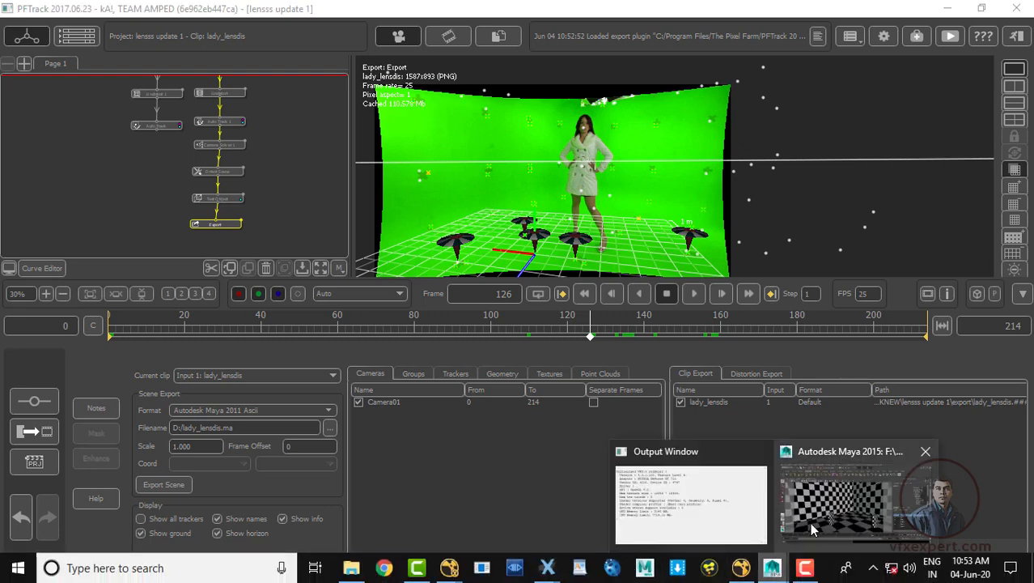
click(812, 520)
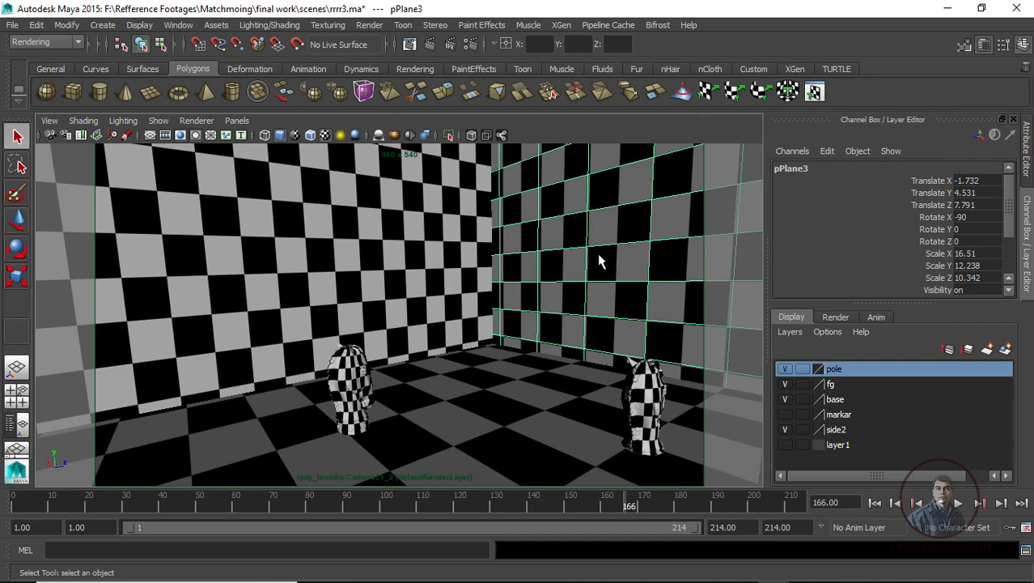
Return to PFTrack and examine the Export node's undistorted plate, its edges and the resolution information.
mouse_move(557, 572)
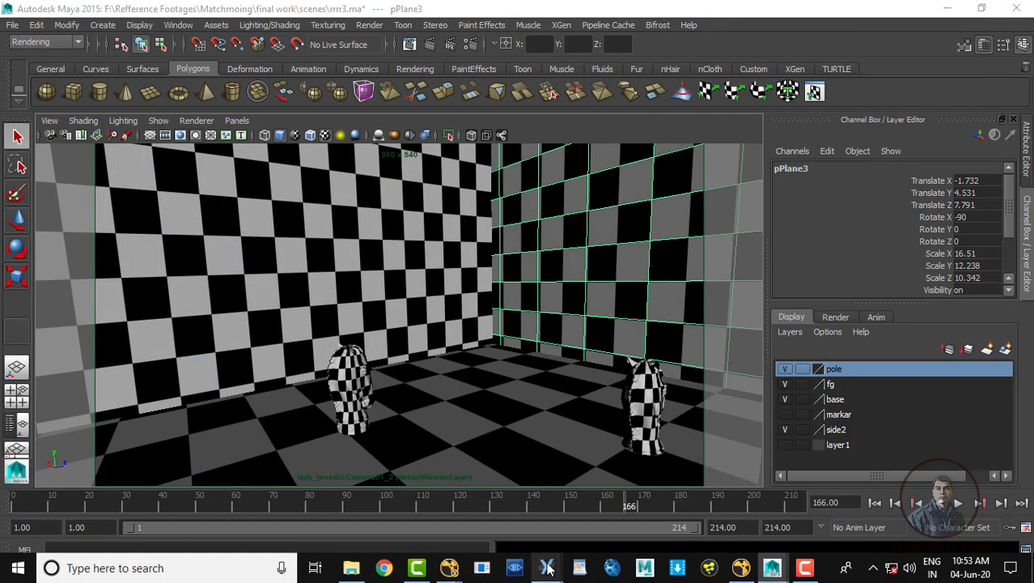
click(548, 569)
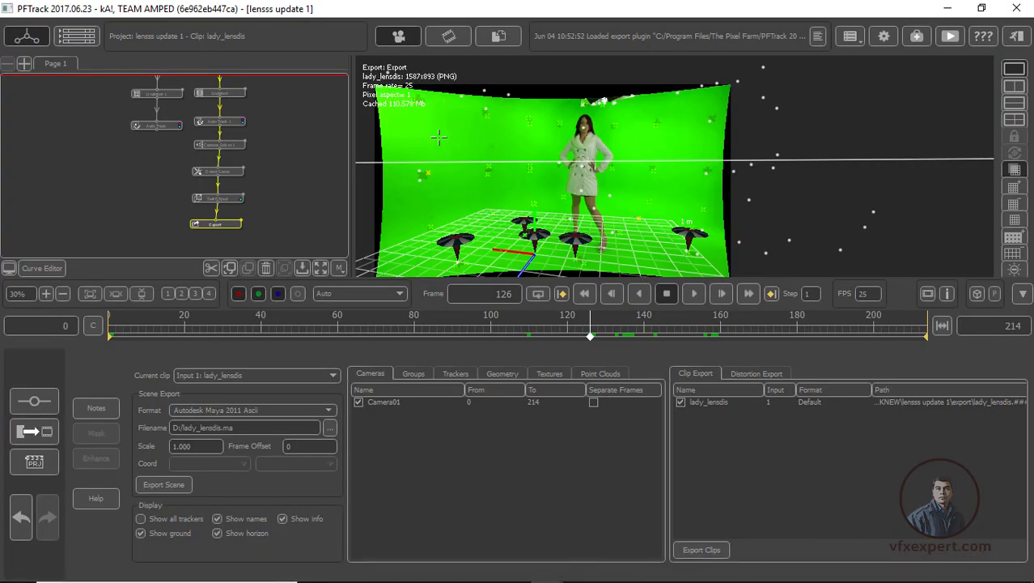
scroll(505, 167, down, 3)
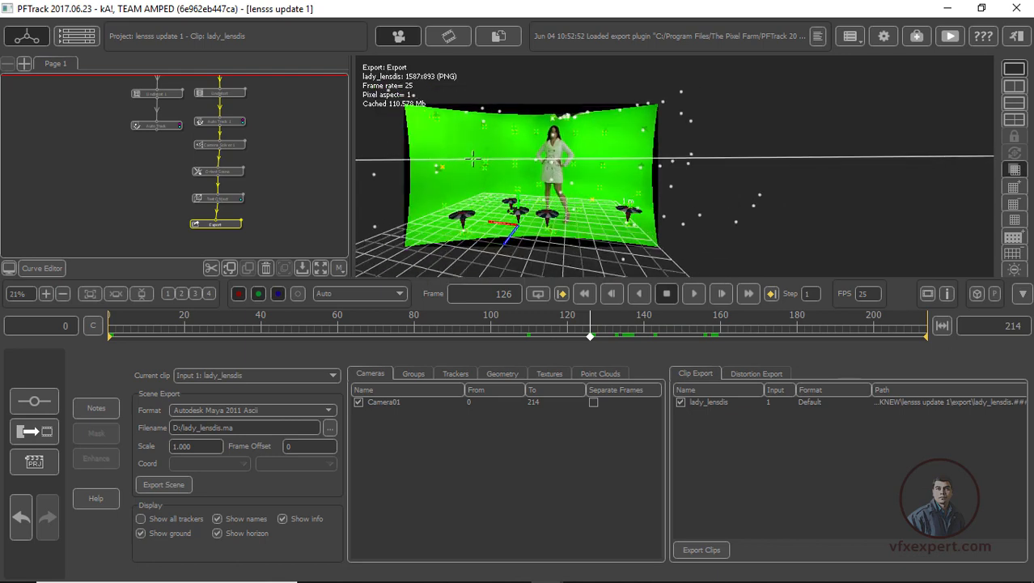
scroll(500, 166, up, 2)
middle_drag(497, 162, 507, 192)
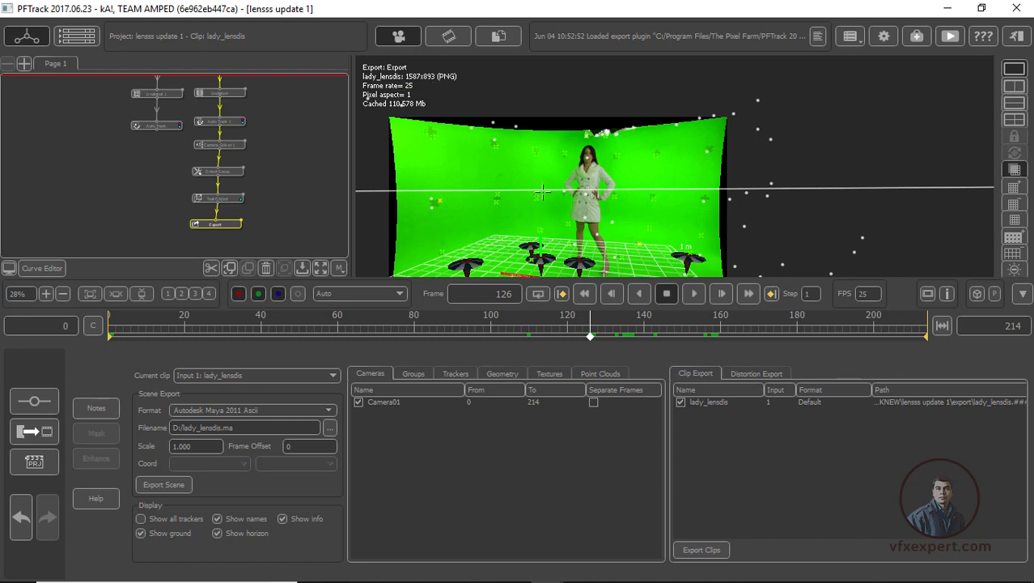
scroll(545, 200, up, 2)
scroll(544, 200, down, 2)
middle_drag(539, 223, 582, 200)
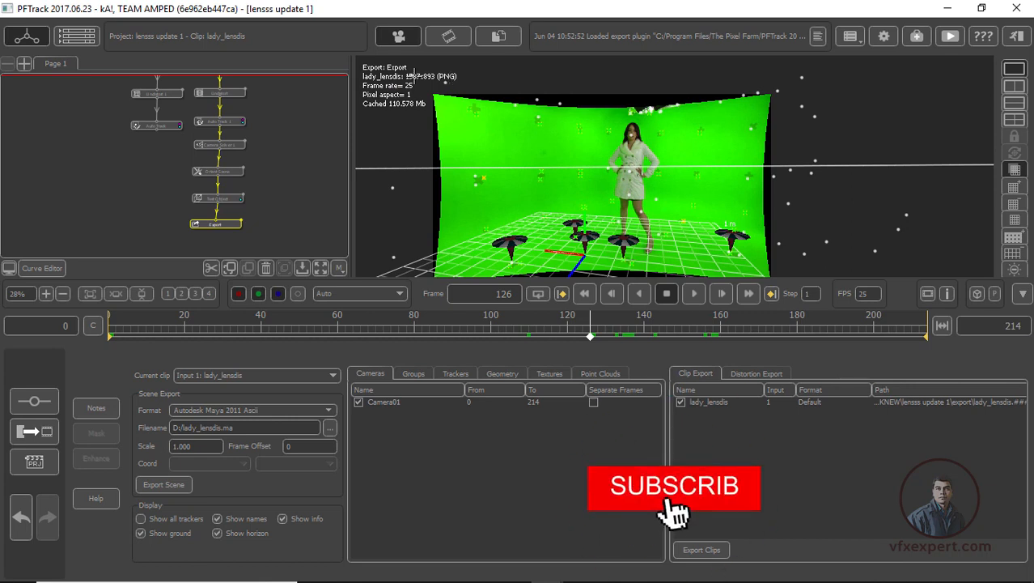
scroll(438, 154, up, 1)
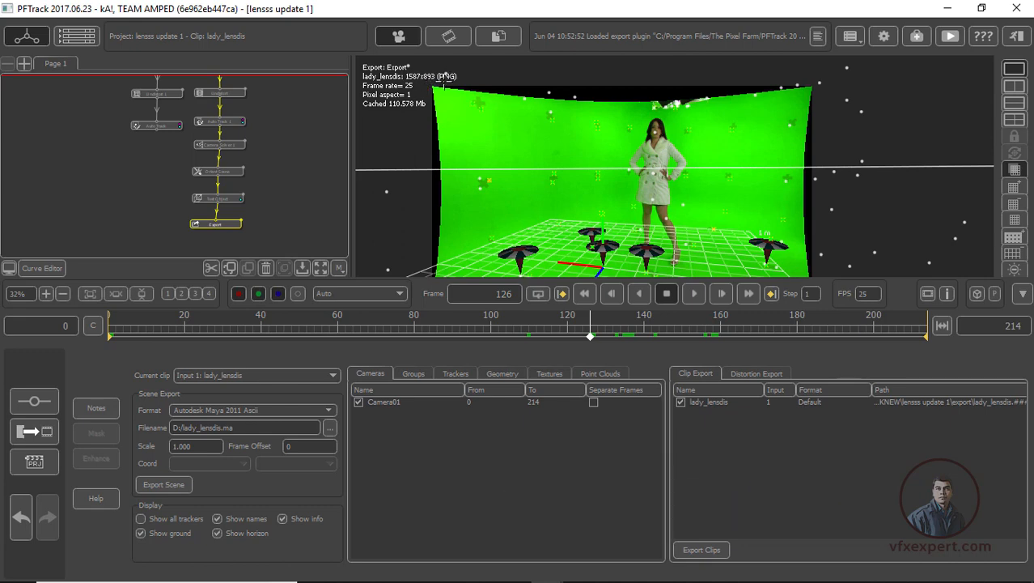
Switch to Maya and open the Render Settings at the File Output section.
mouse_move(773, 569)
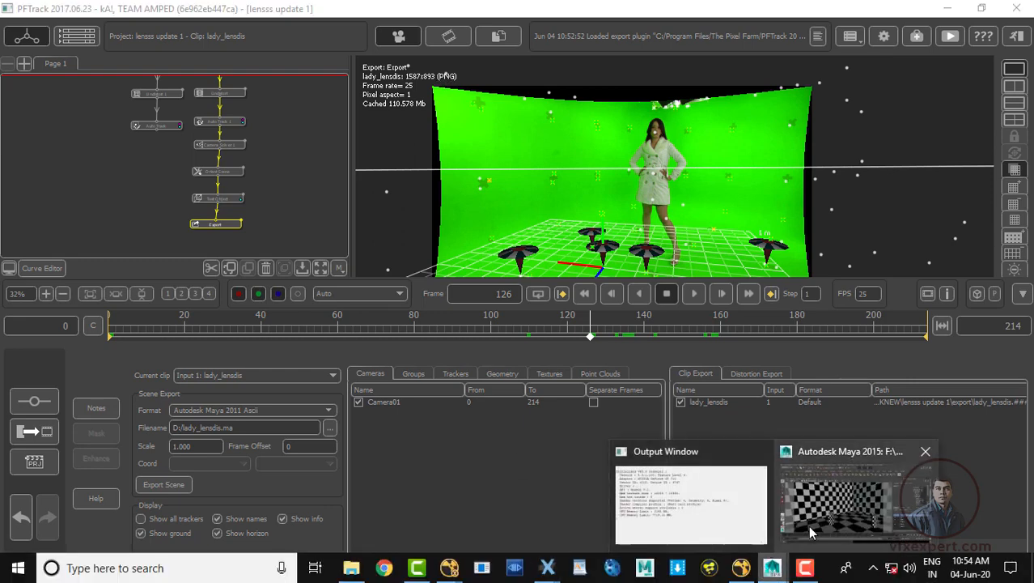
click(808, 525)
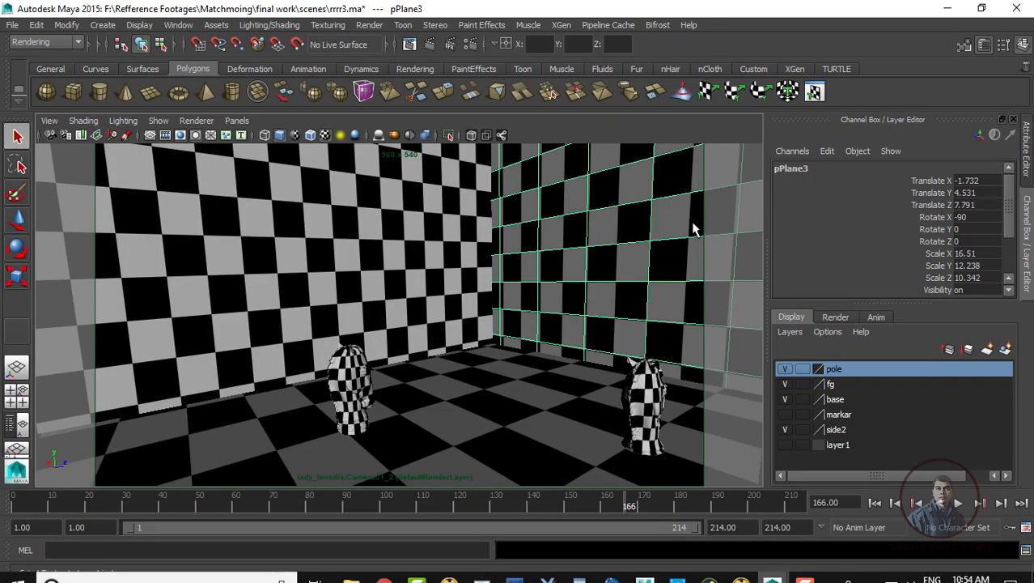
click(479, 45)
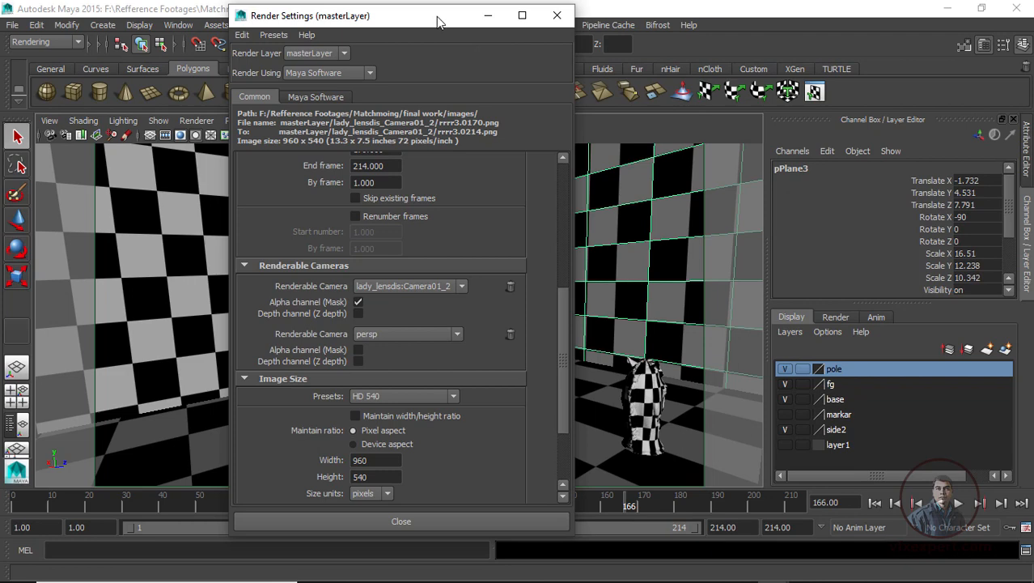
drag(437, 16, 660, 17)
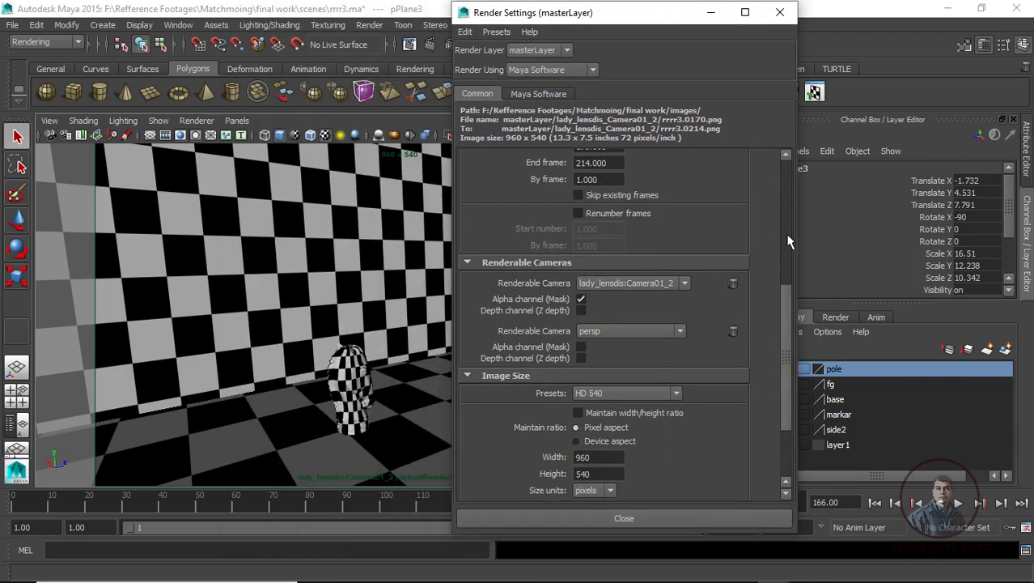
scroll(783, 179, up, 5)
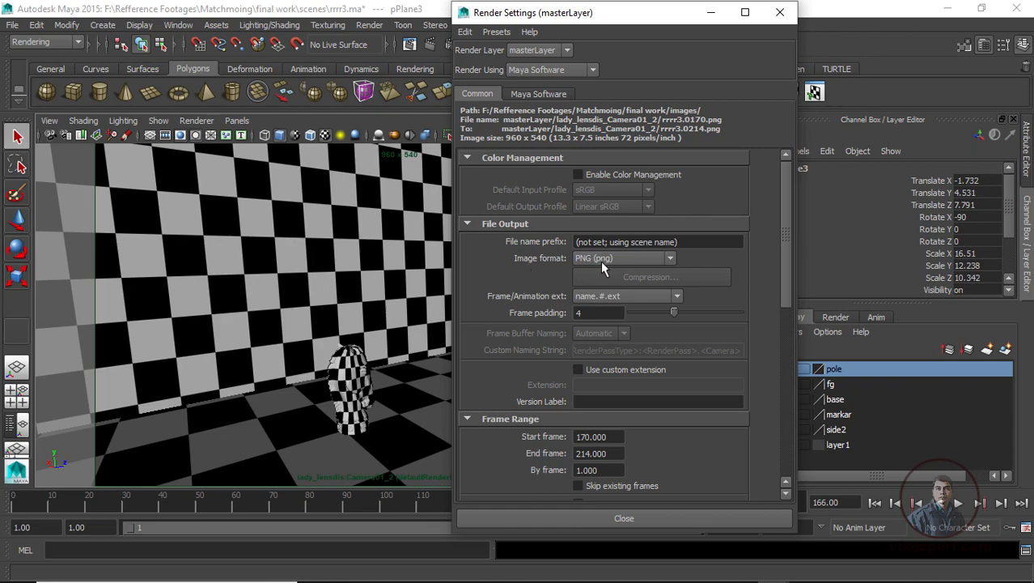
Set the render output to PNG image format with name.#.ext frame naming.
click(667, 259)
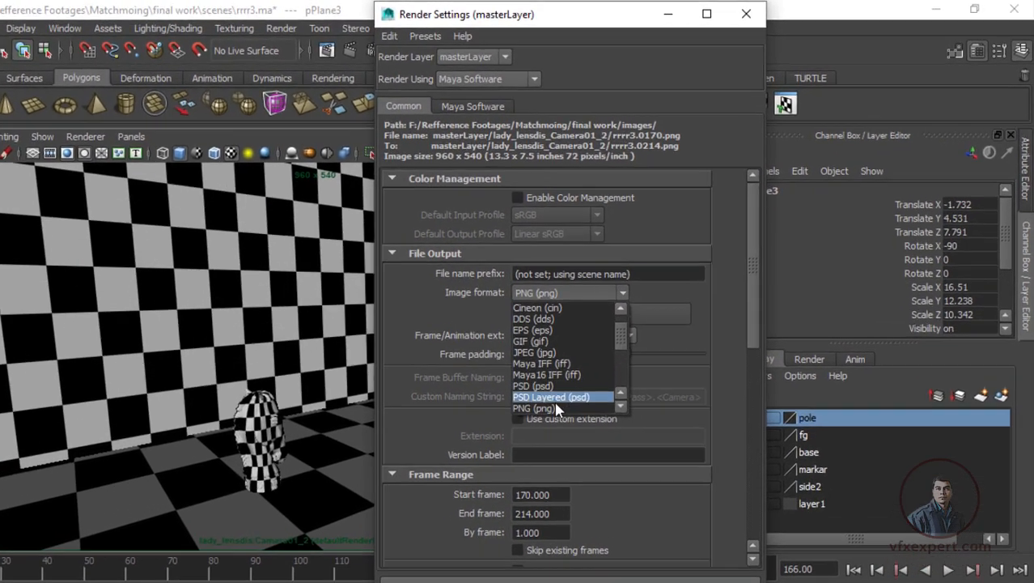
click(607, 361)
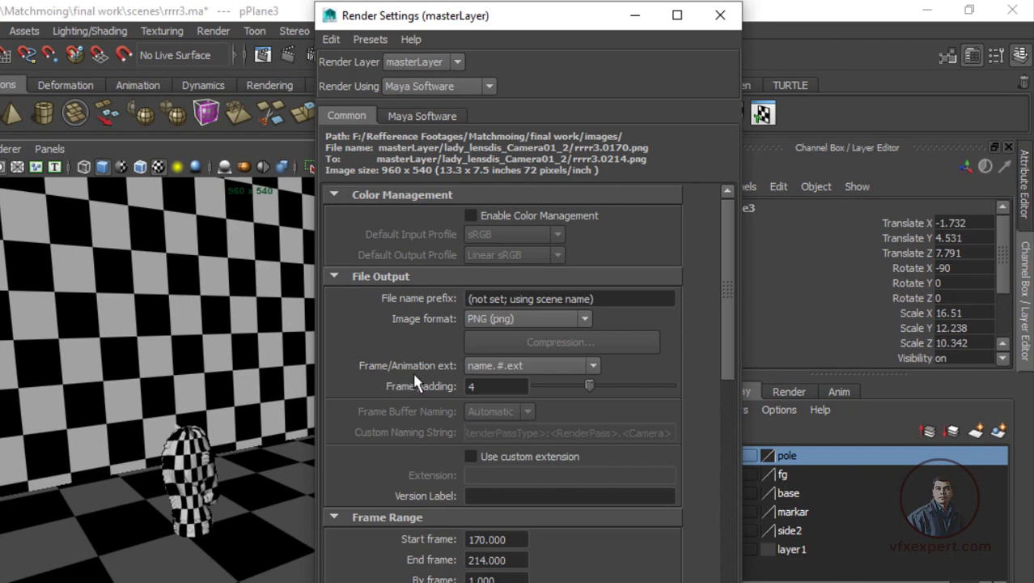
click(594, 365)
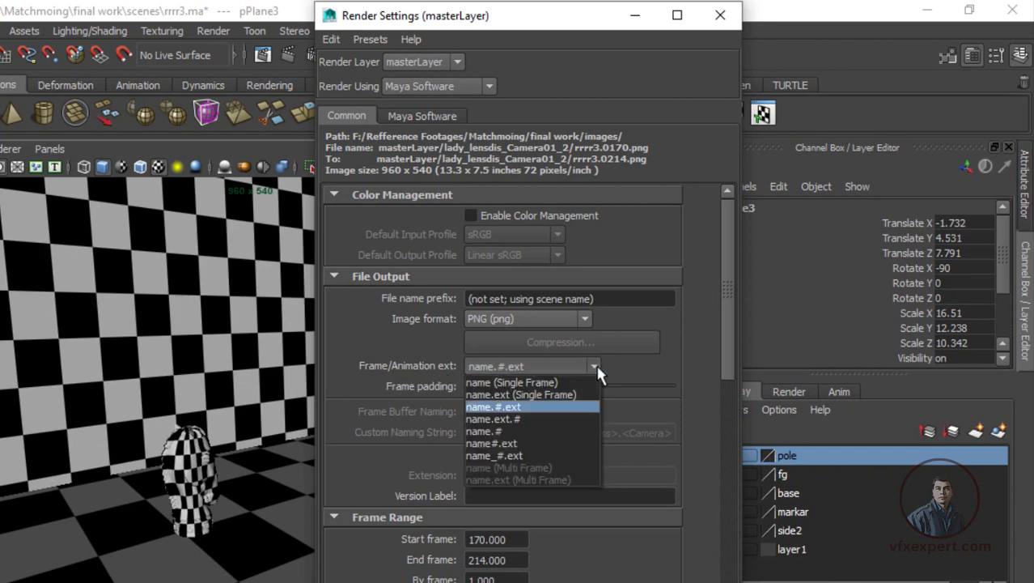
click(519, 408)
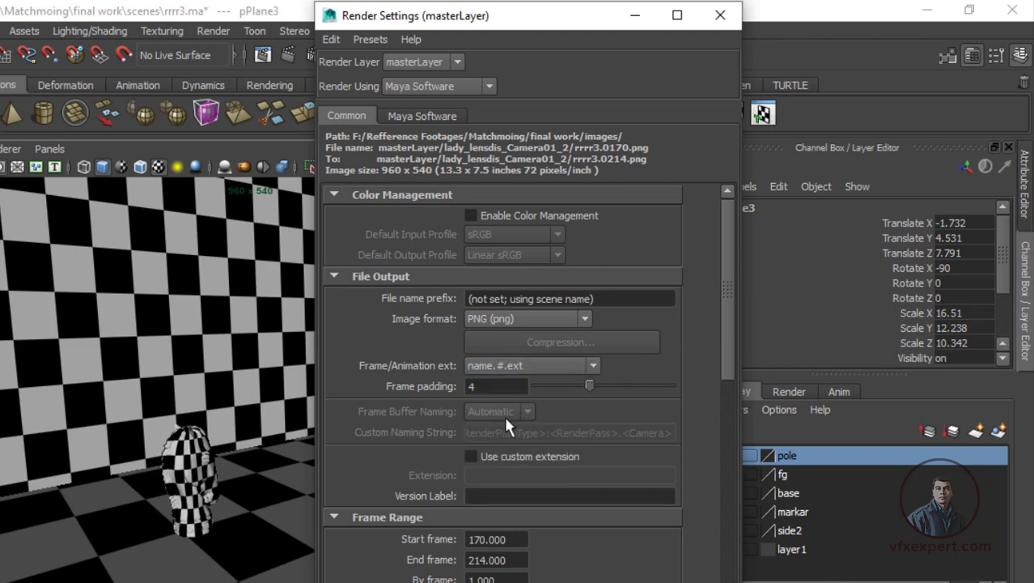
Set the render frame range to start at frame 0 and end at frame 214.
drag(724, 363, 724, 463)
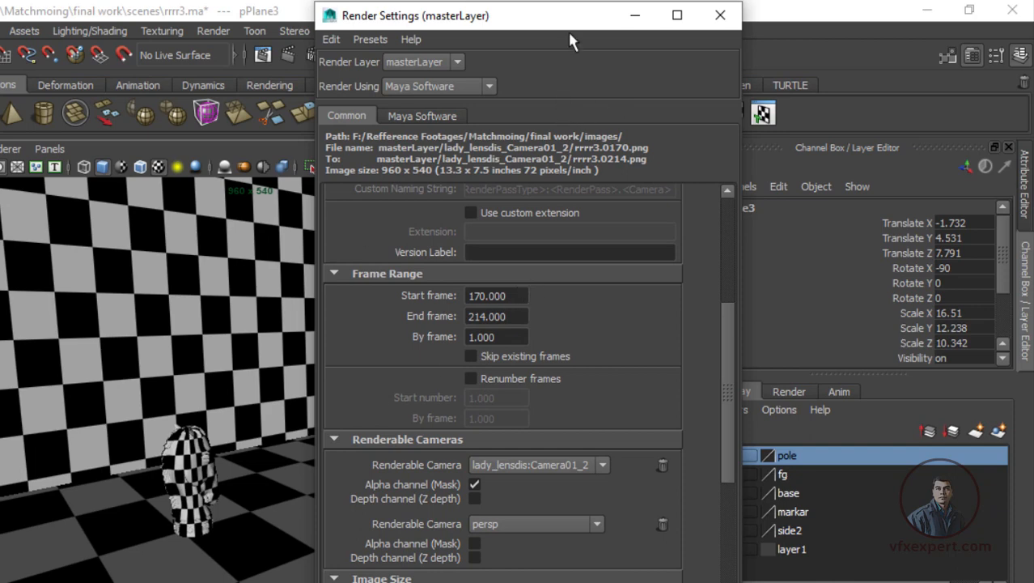
drag(567, 26, 335, 46)
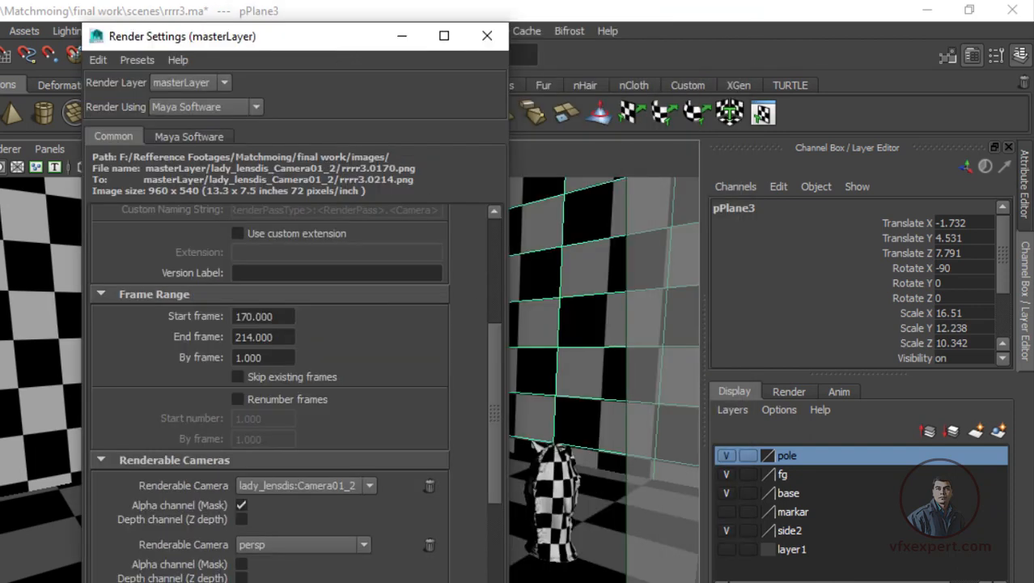
double_click(278, 316)
text(0)
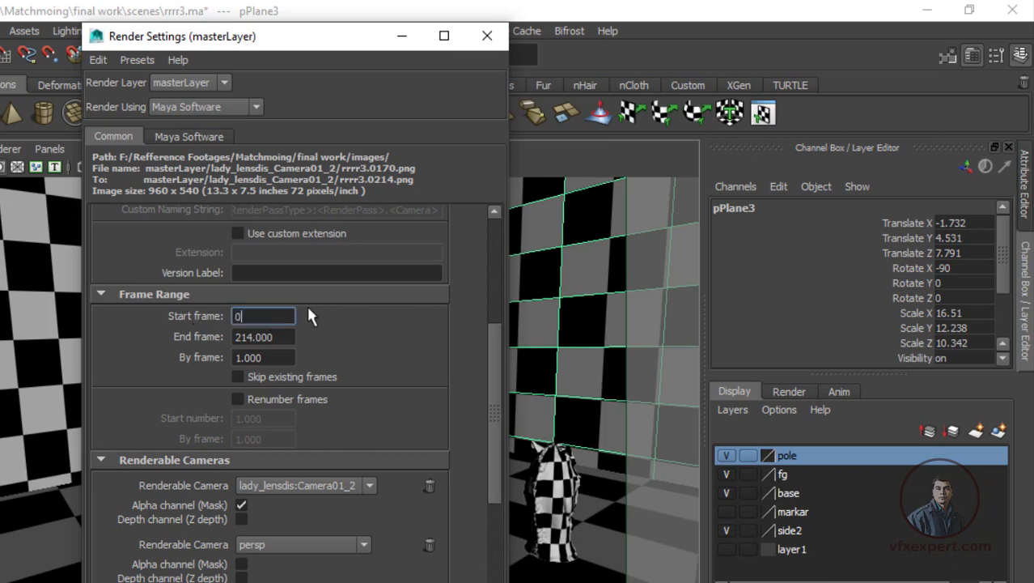
click(260, 337)
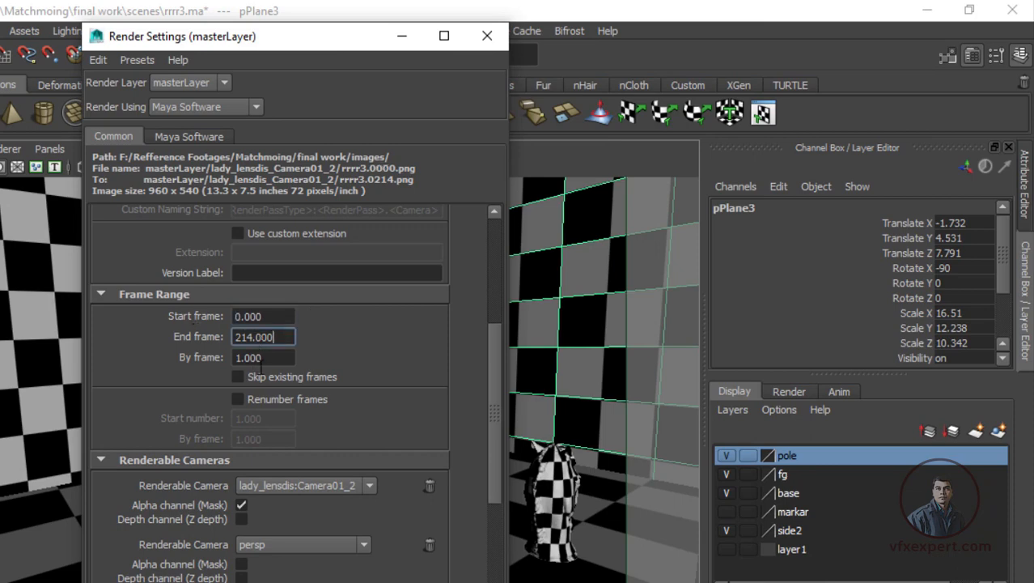
Remove persp from the renderable cameras and choose lady_lensdis:Camera01_2 as the render camera.
scroll(497, 404, down, 3)
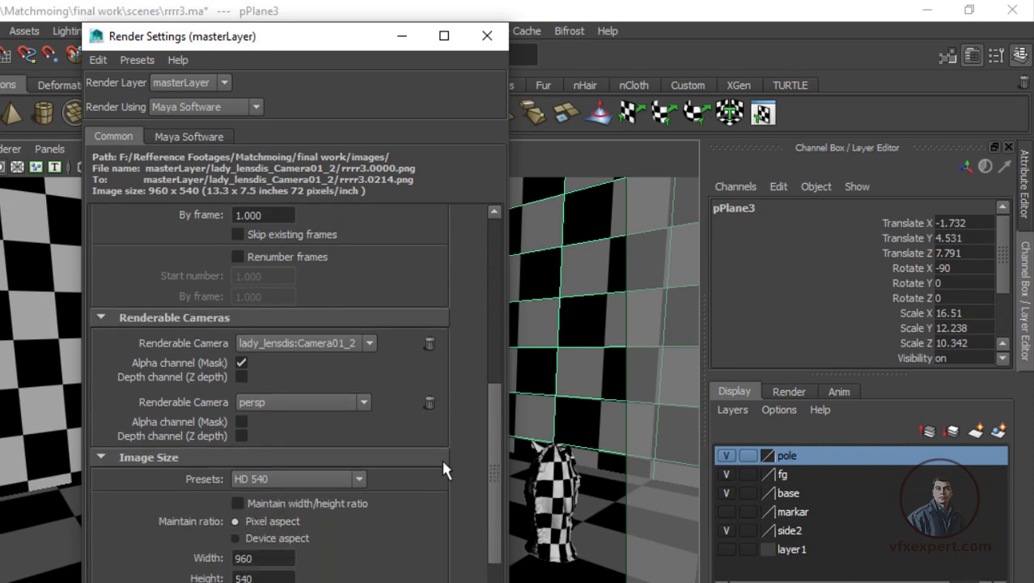
click(430, 401)
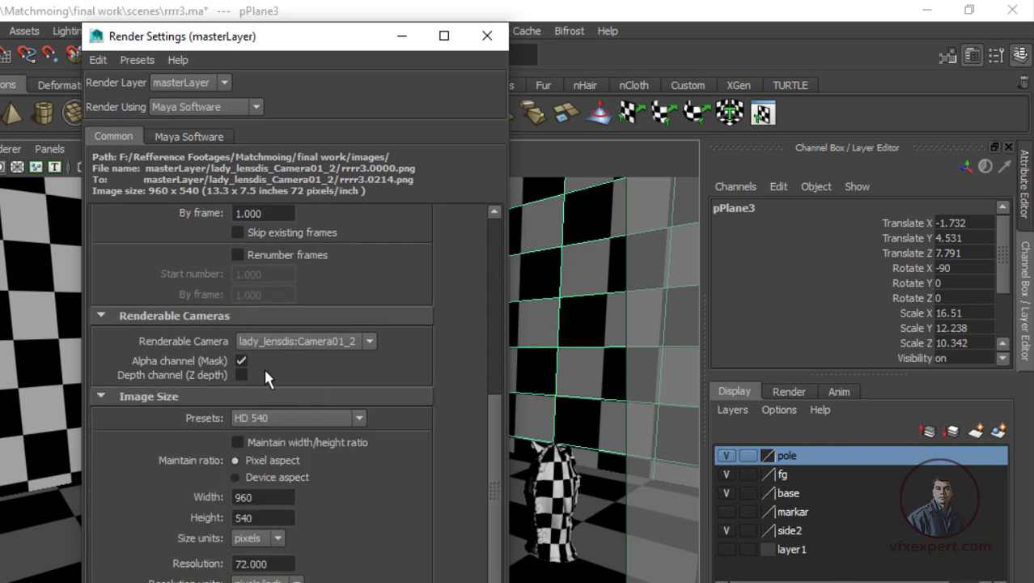
click(368, 344)
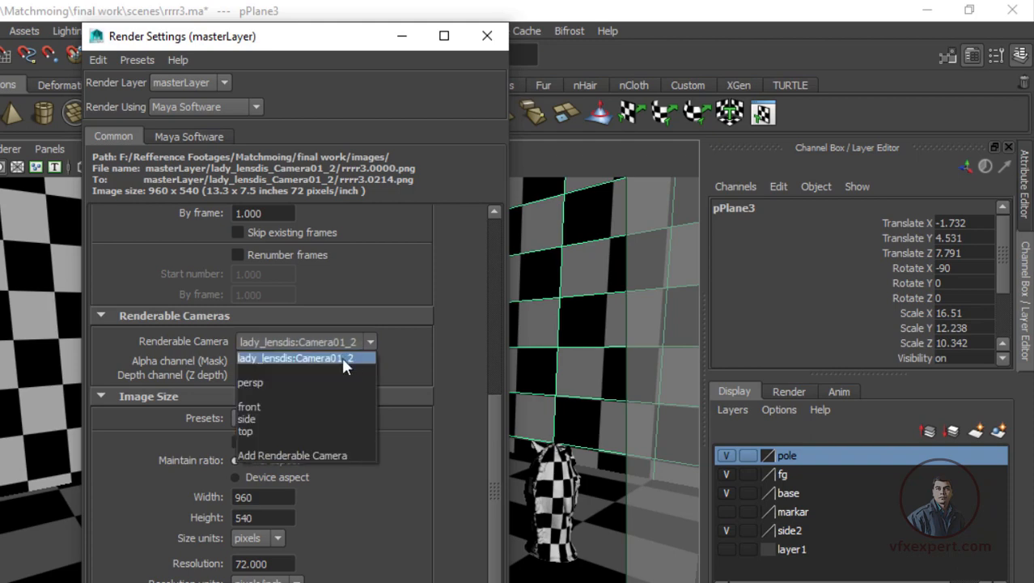
click(343, 361)
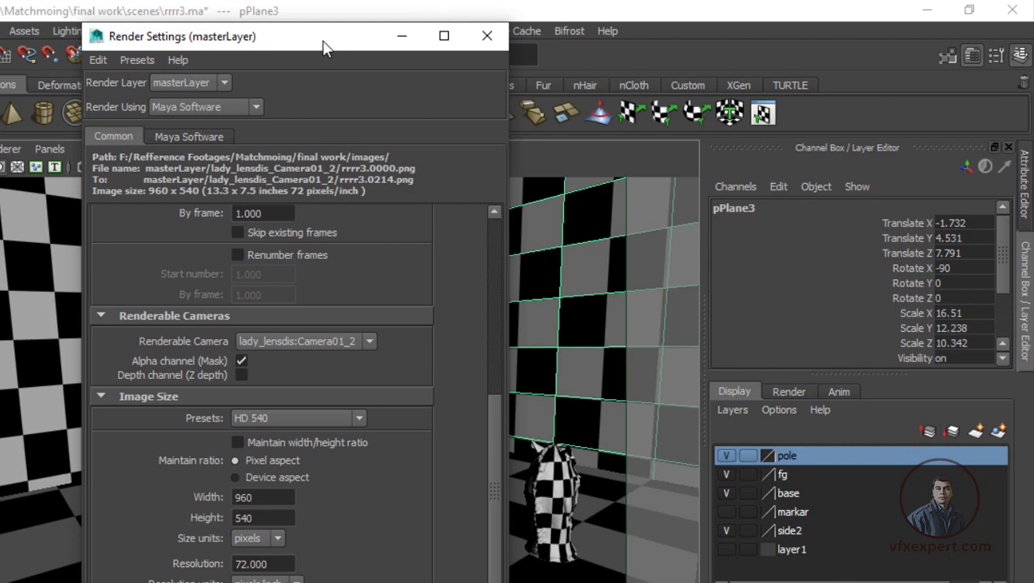
Switch to PFTrack to read the undistorted plate's resolution, and return to Maya's Render Settings.
drag(325, 47, 671, 57)
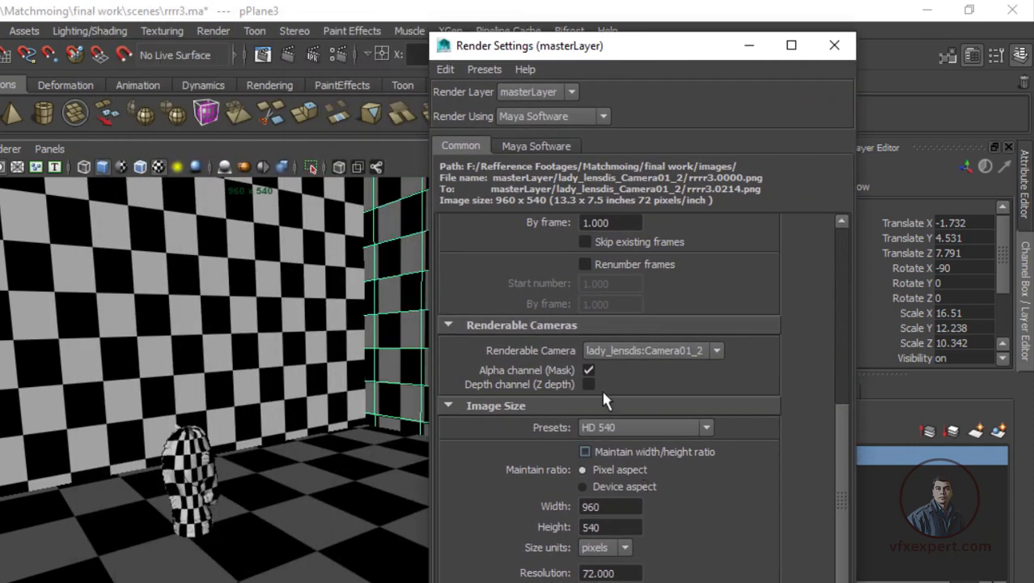
click(434, 581)
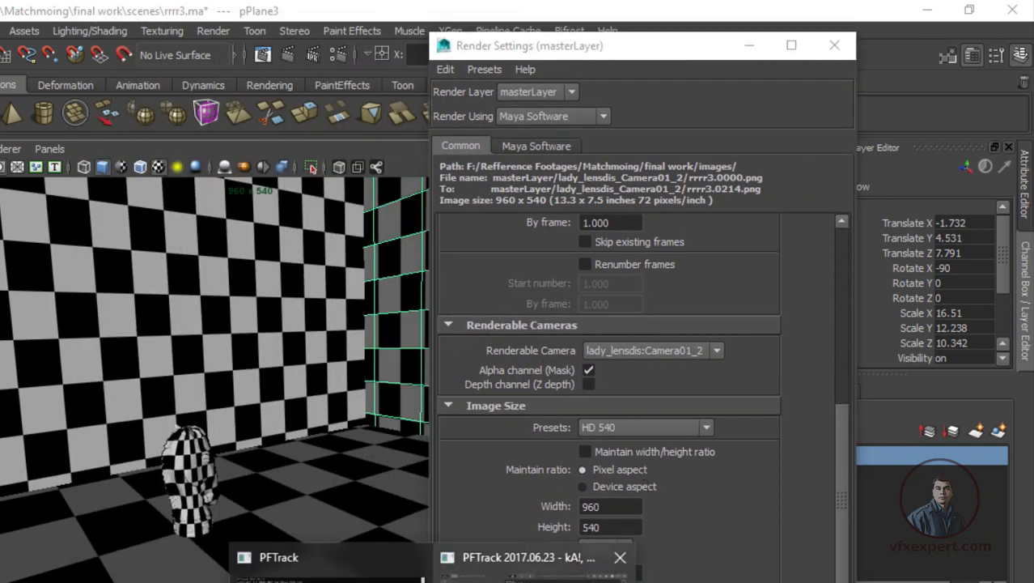
click(533, 567)
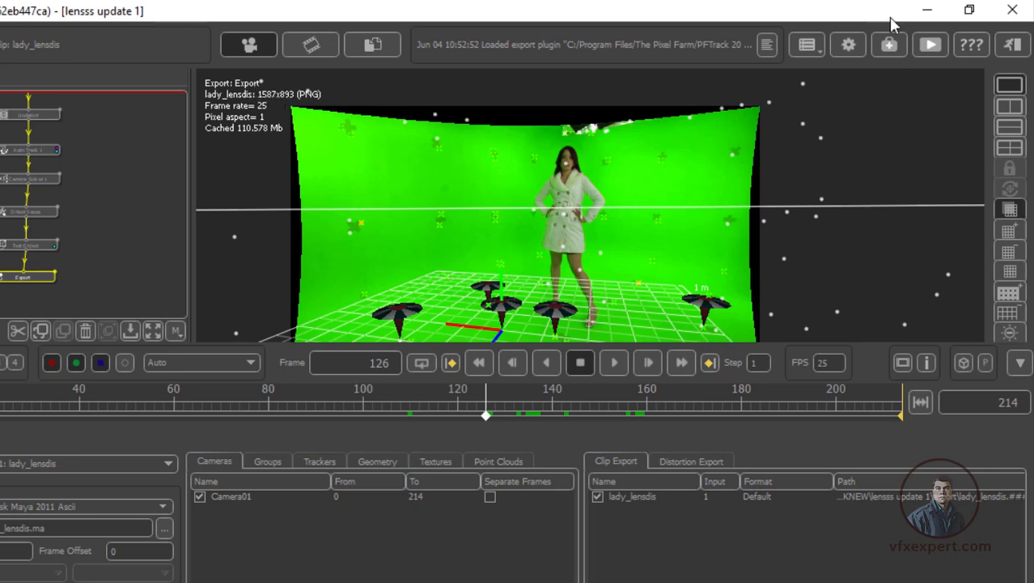
click(928, 9)
Set the render image size to 1587 pixels wide and 893 pixels high.
drag(619, 507, 576, 507)
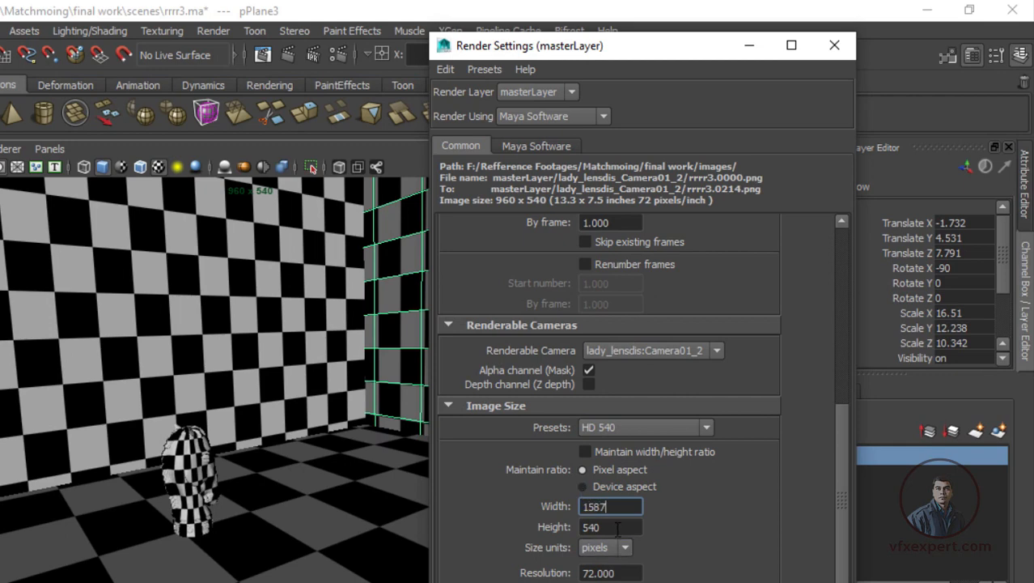
key(Tab)
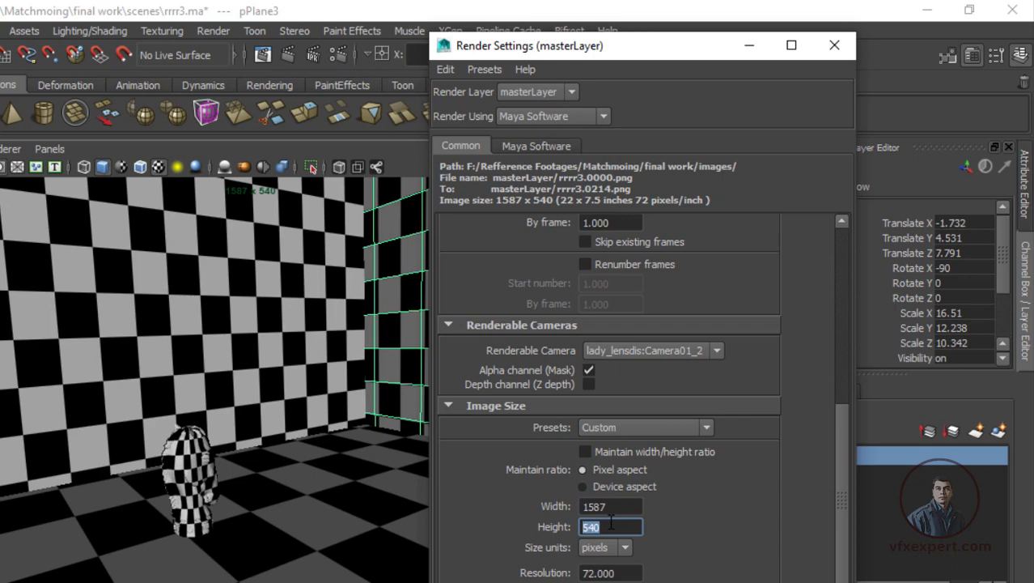
text(893)
click(614, 505)
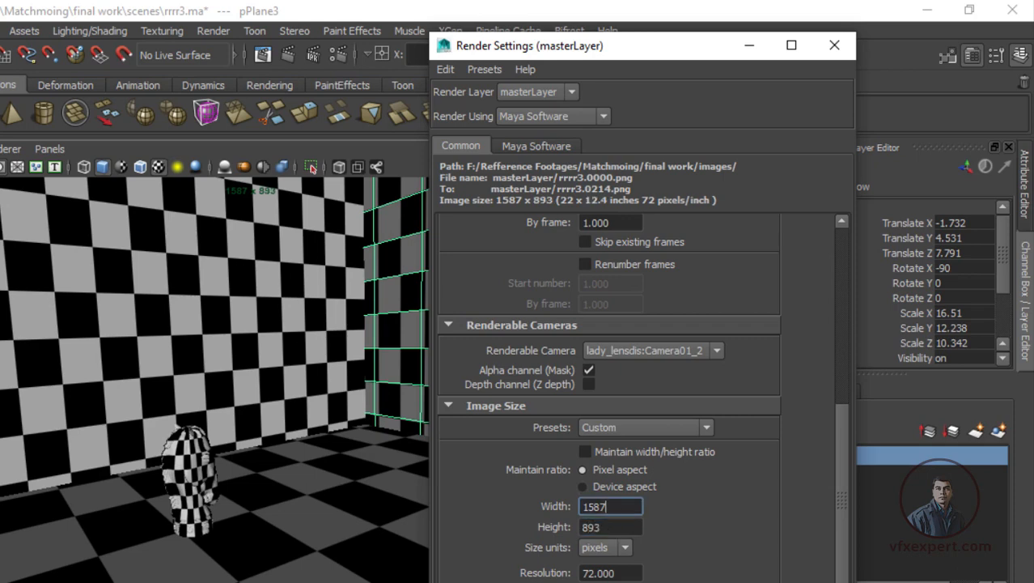
Verify Maya's render width and height against the Export node's plate resolution in PFTrack.
click(432, 581)
click(534, 564)
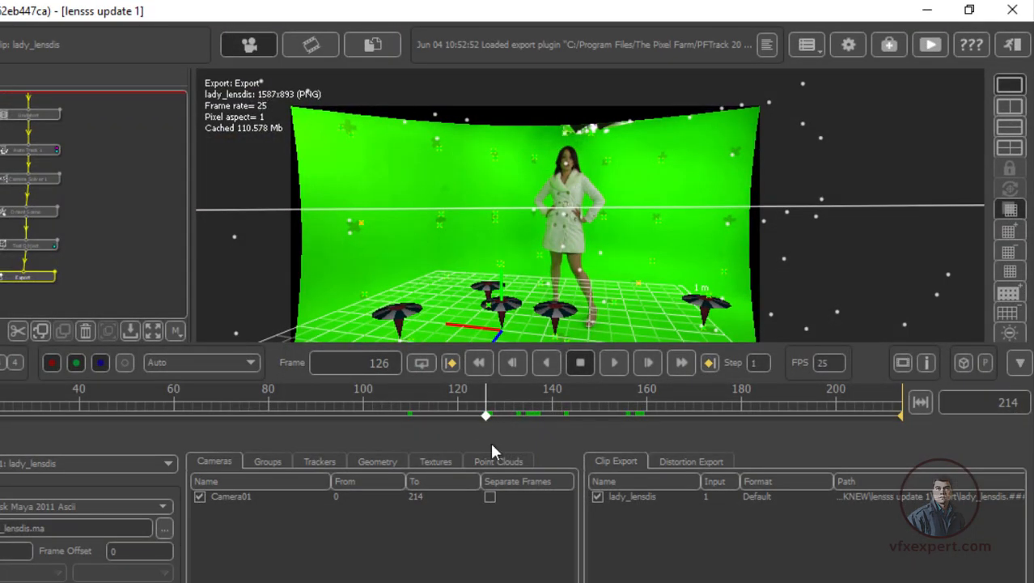
click(712, 581)
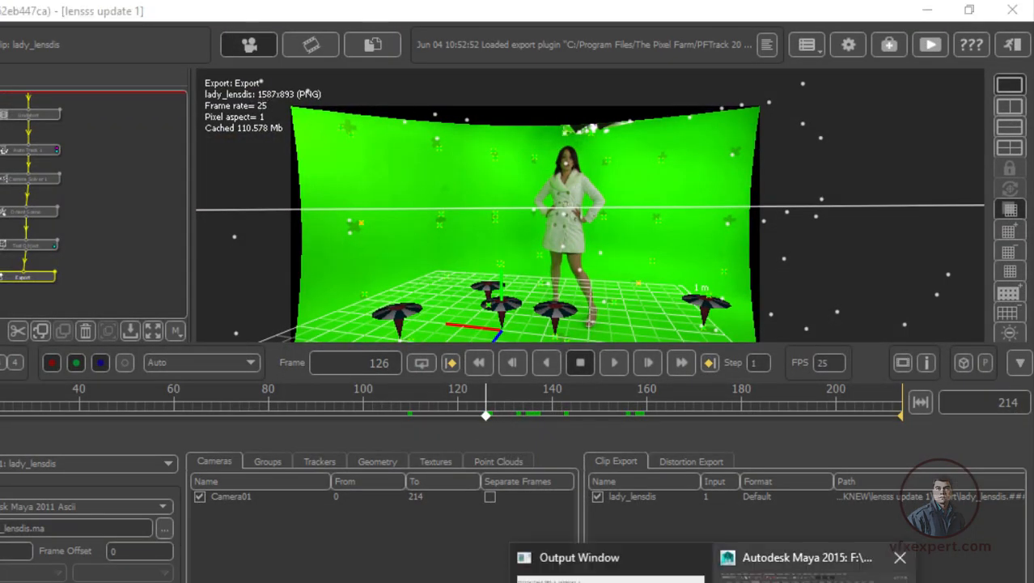
click(812, 564)
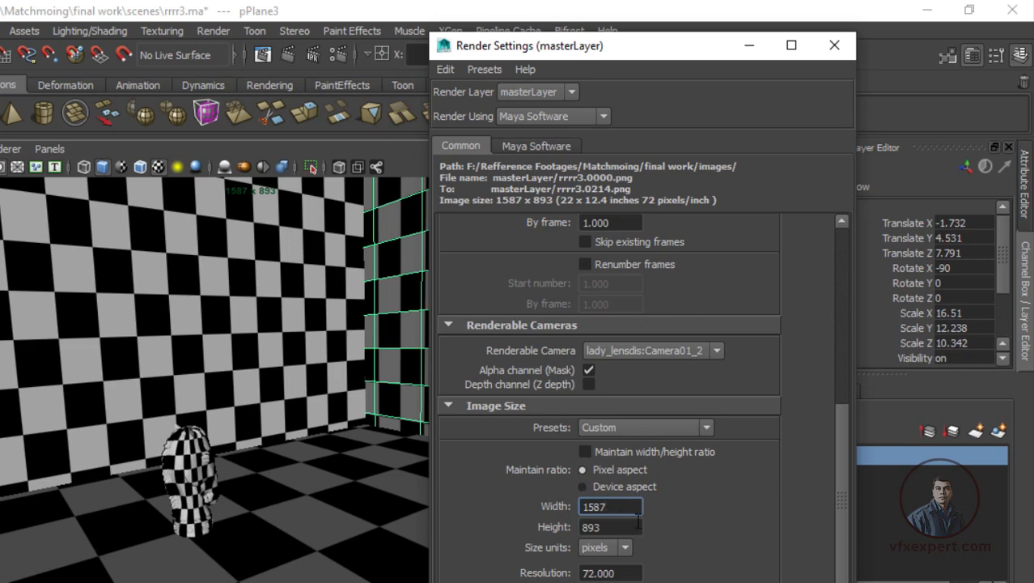
click(613, 527)
drag(624, 51, 540, 36)
scroll(754, 473, down, 1)
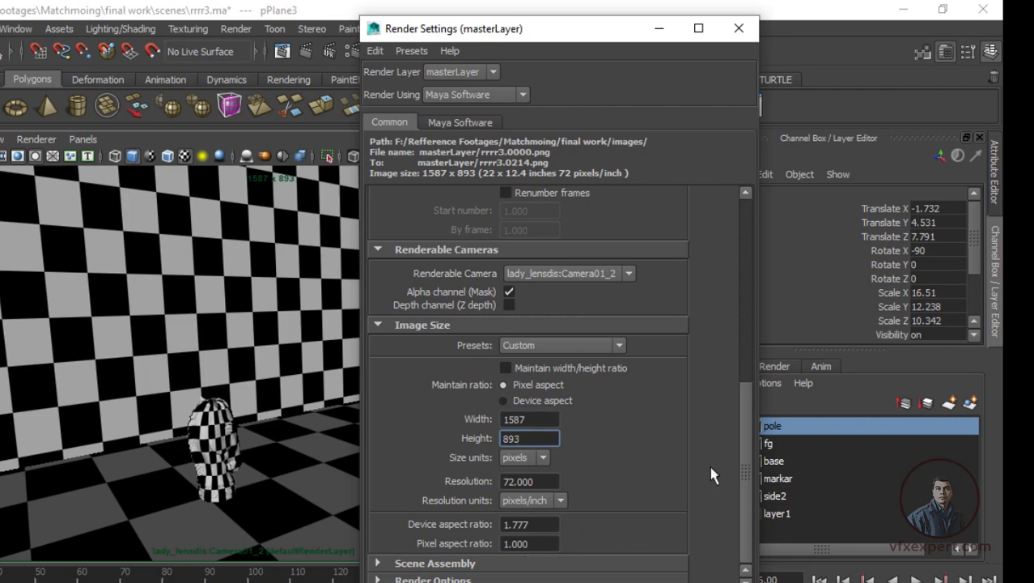
click(544, 417)
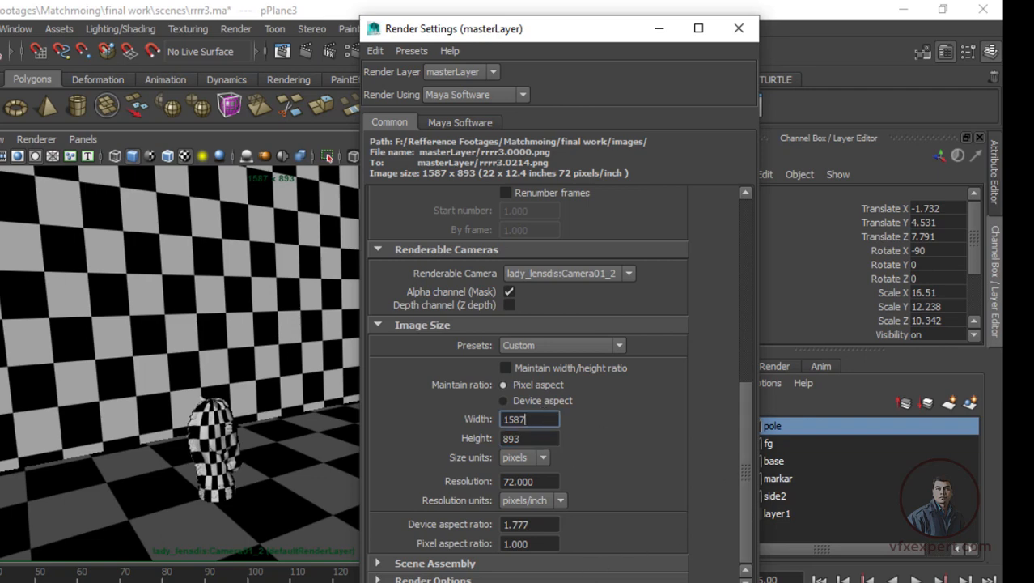
Close the Render Settings and scrub through the shot, ending on frame 65.
click(739, 28)
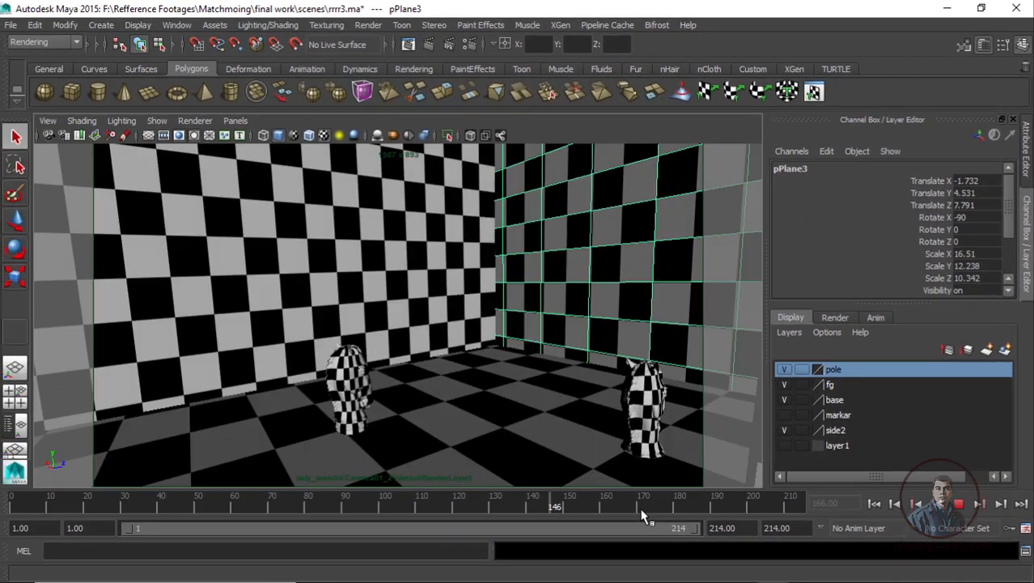
click(230, 510)
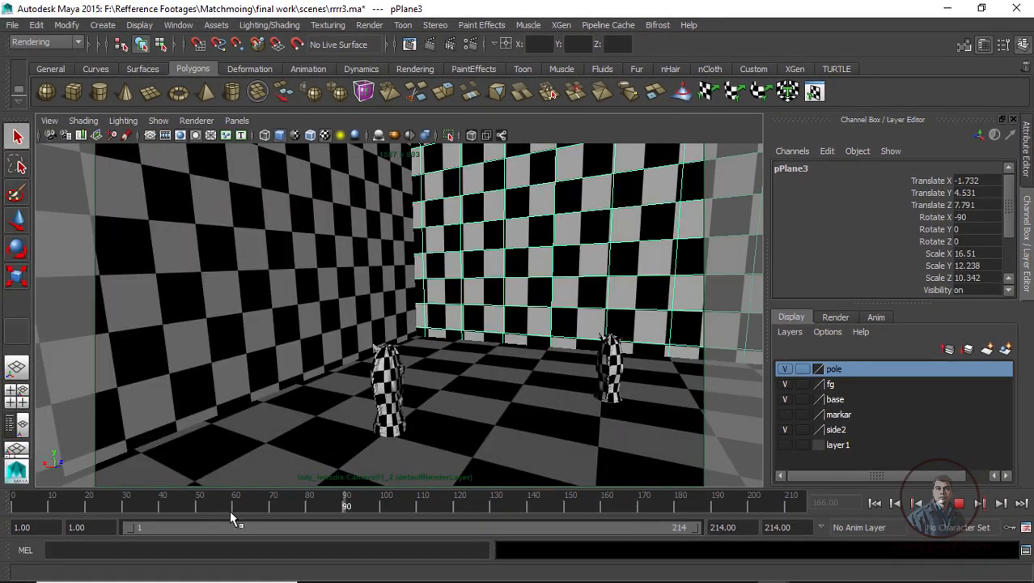
drag(230, 510, 253, 512)
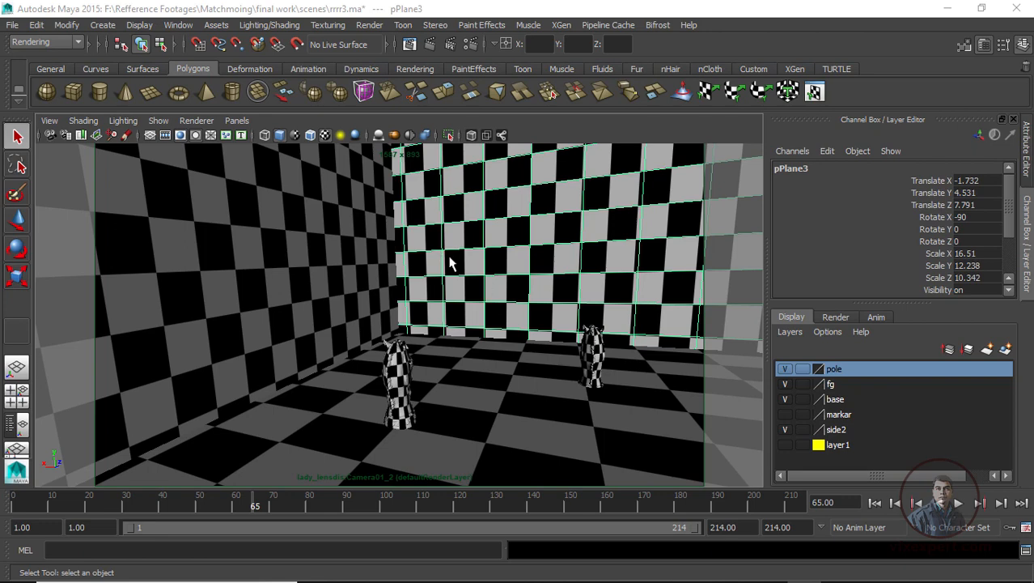
Choose the Rendering menu set and locate the Batch Render command without running it.
click(74, 41)
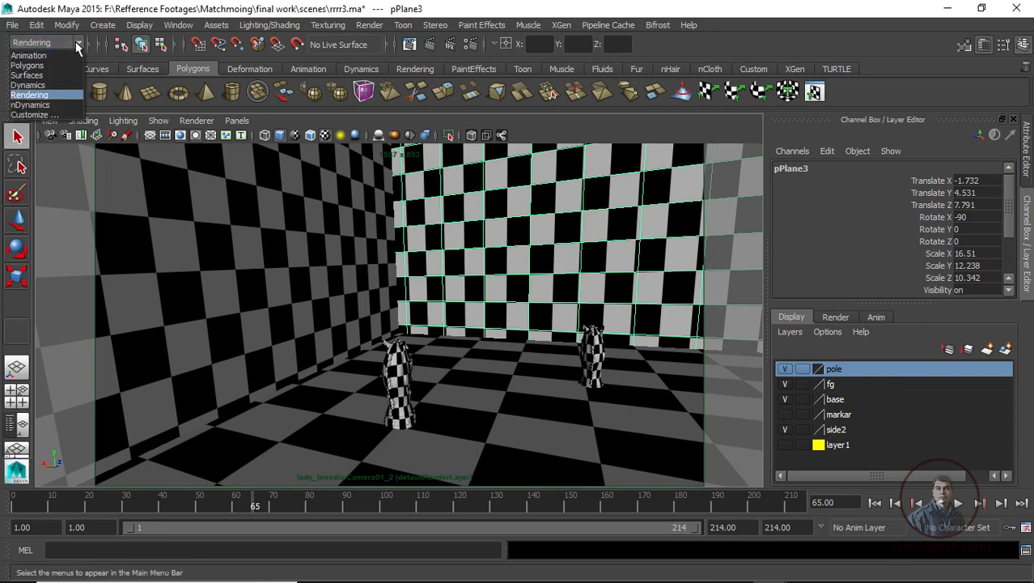
click(51, 95)
click(372, 28)
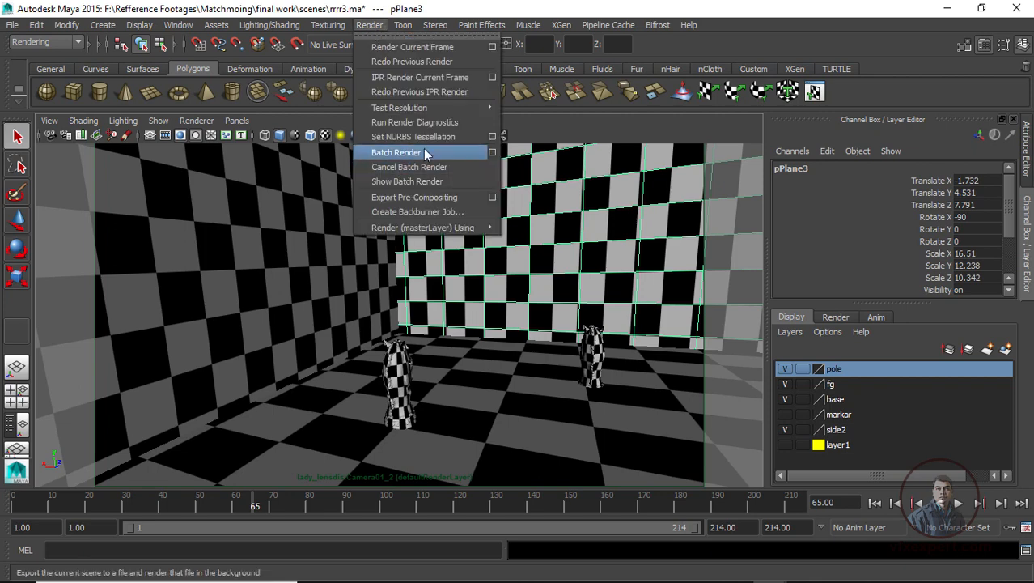
click(698, 11)
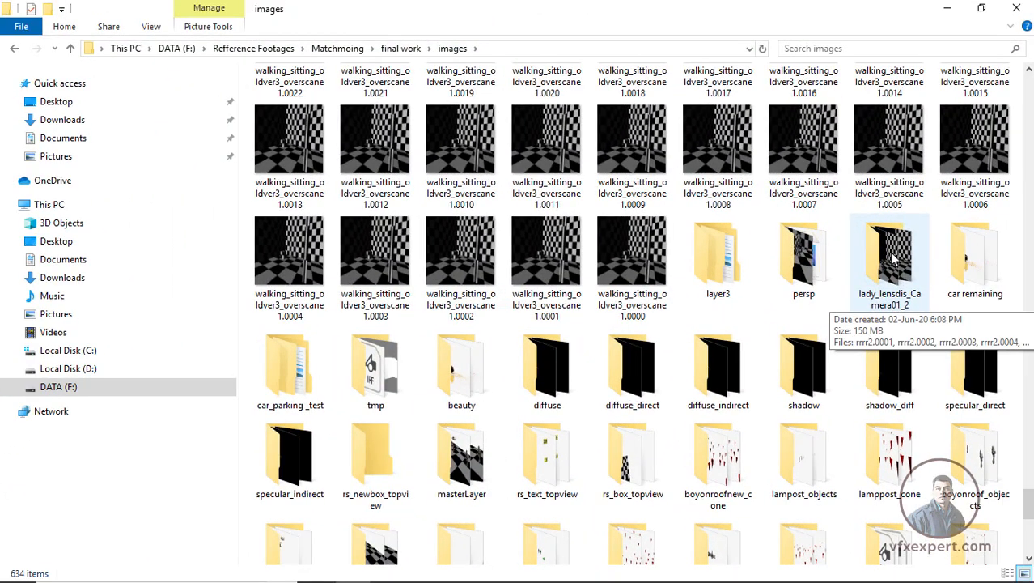
Switch to File Explorer and open the lady_lensdis_Camera01_2 folder in the project's images directory.
double_click(891, 257)
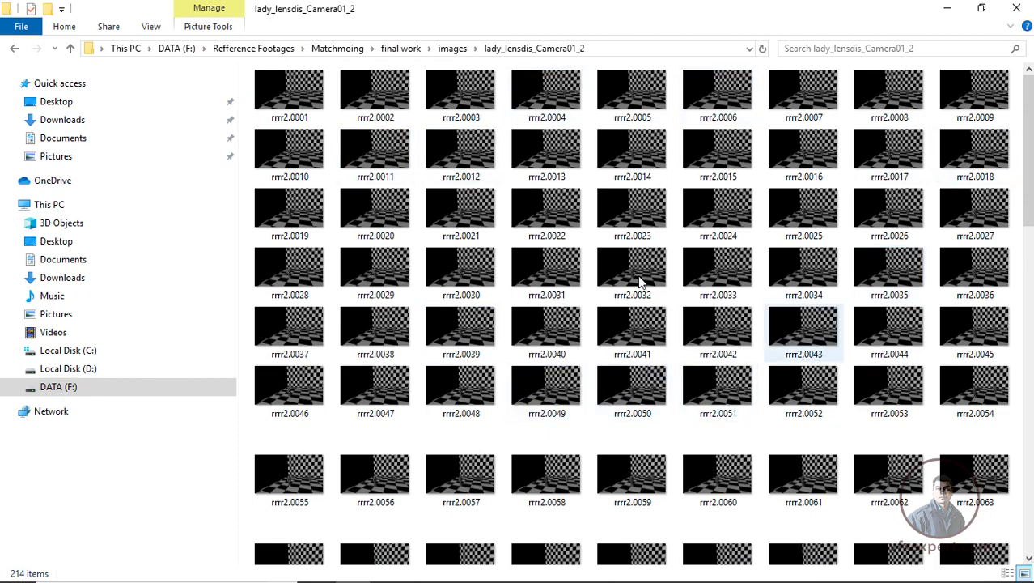
Examine the rendered rrrr2 checkerboard frames across the lady_lensdis_Camera01_2 folder.
drag(1029, 231, 1032, 277)
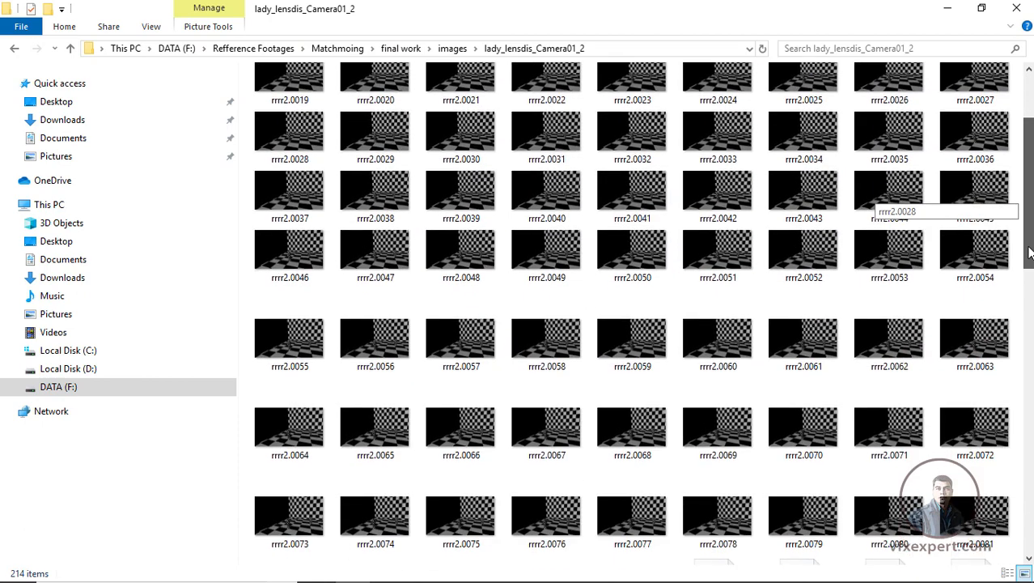
click(468, 142)
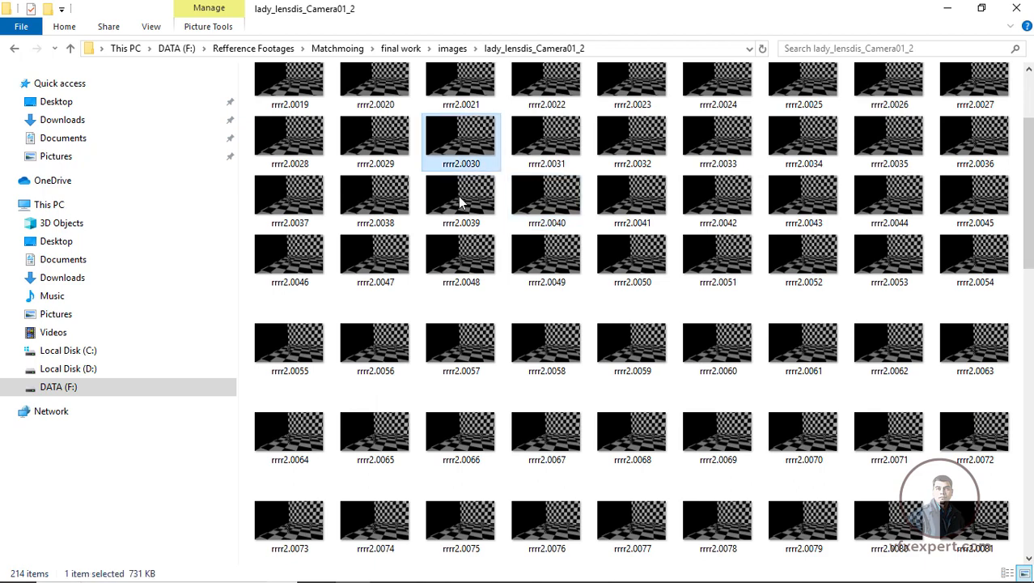
click(462, 203)
click(526, 265)
click(562, 348)
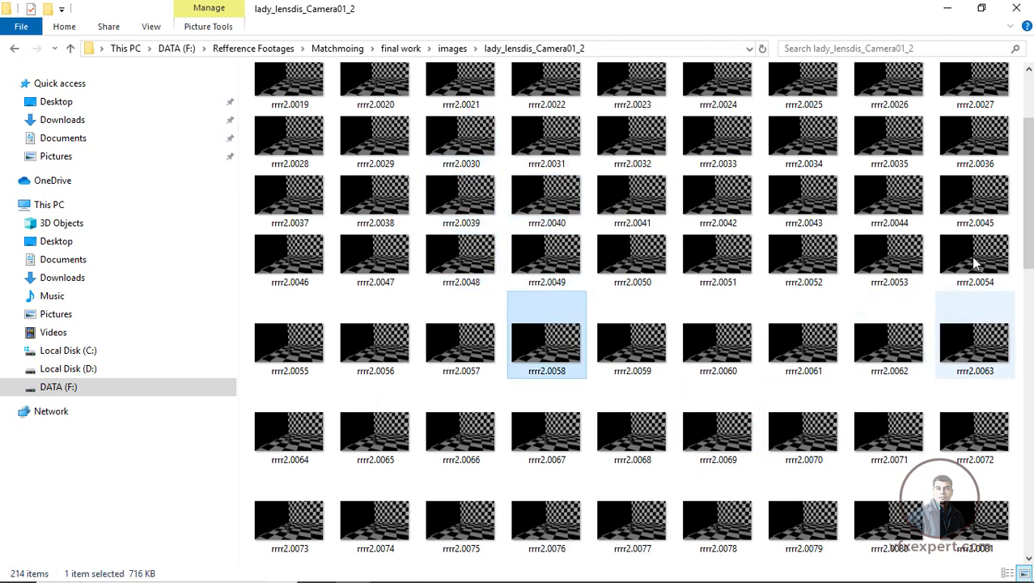
drag(1032, 234, 1031, 192)
Inspect the frames in the layer3 folder's lady_lensdis_Camera01_2 subfolder and return to the images folder.
click(13, 50)
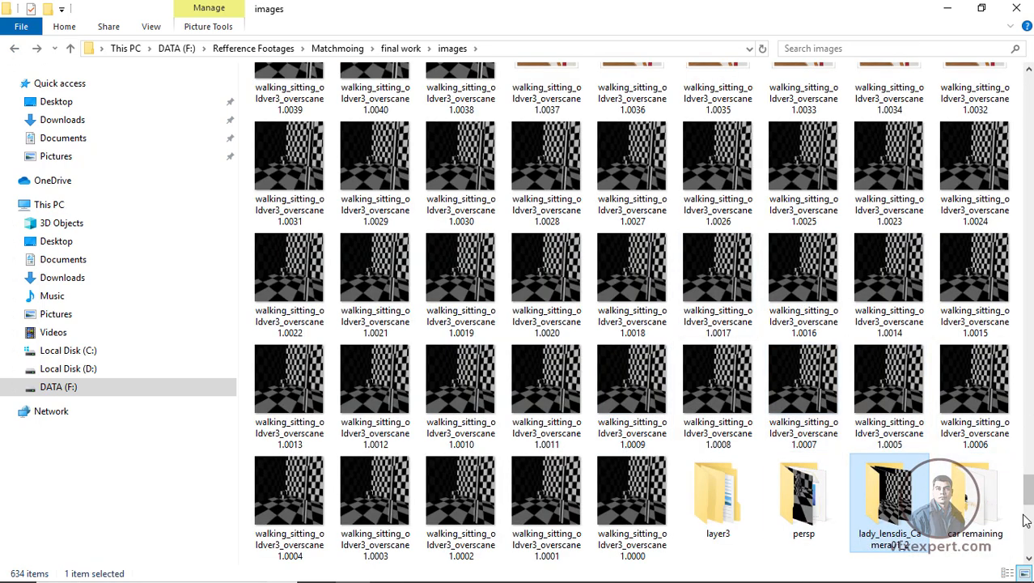
mouse_move(1029, 489)
mouse_down()
mouse_move(1028, 510)
mouse_move(1029, 495)
mouse_up()
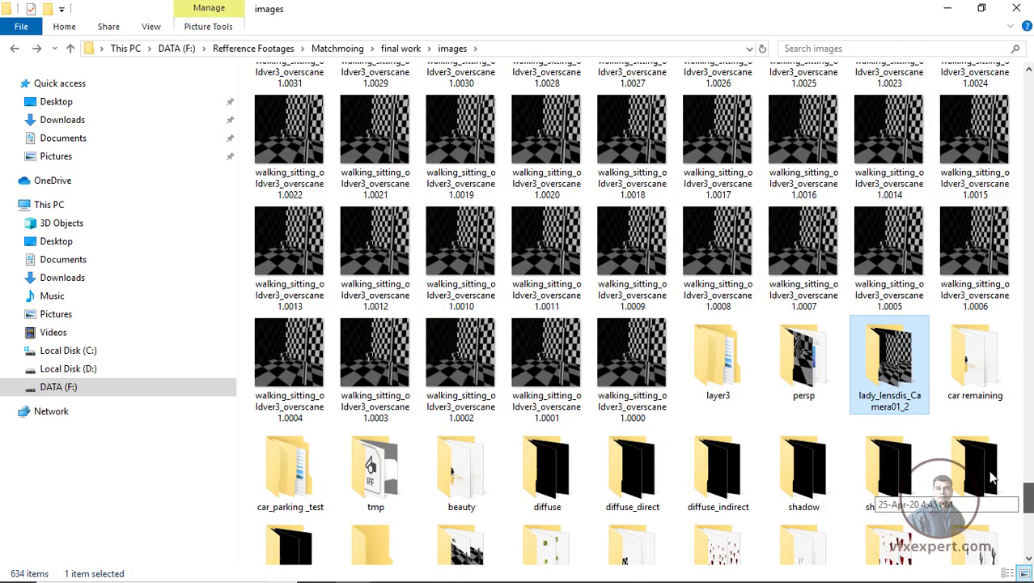
double_click(712, 340)
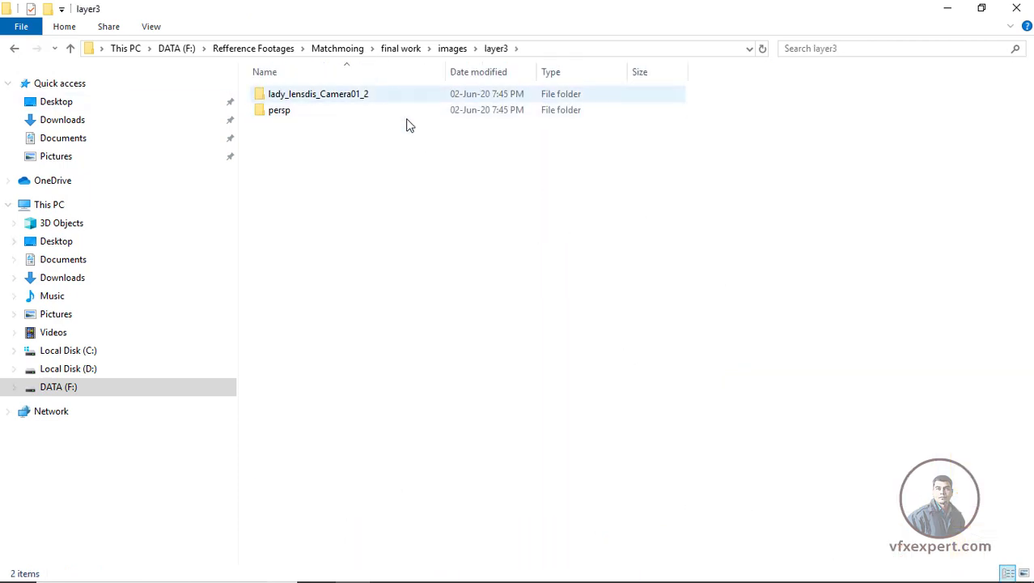
double_click(347, 97)
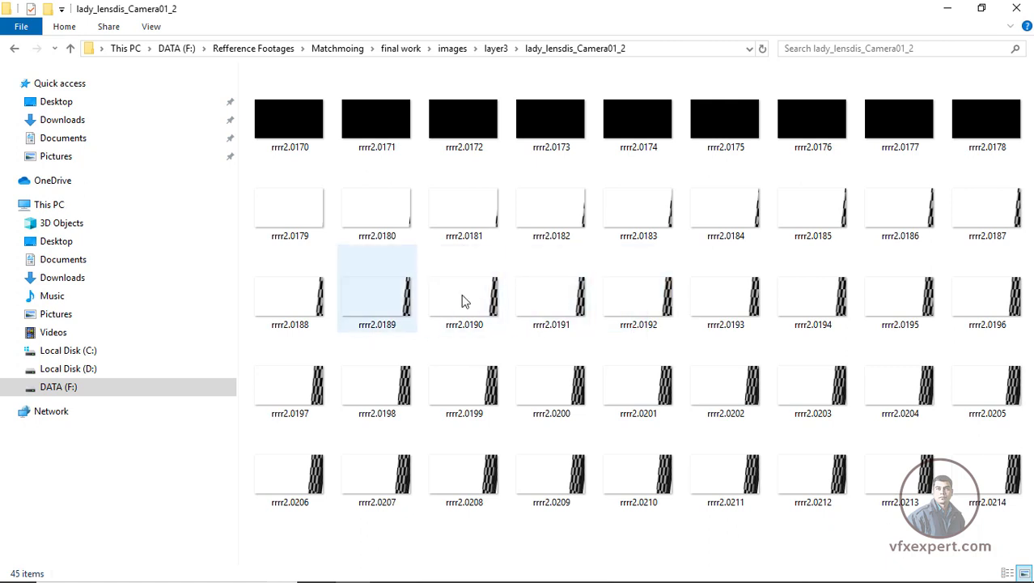
click(14, 49)
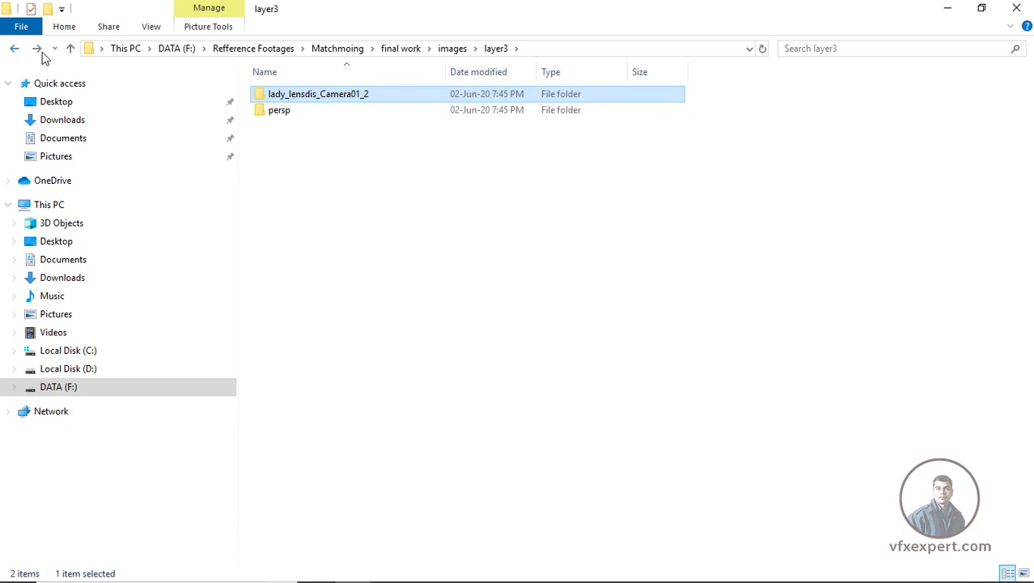
click(21, 50)
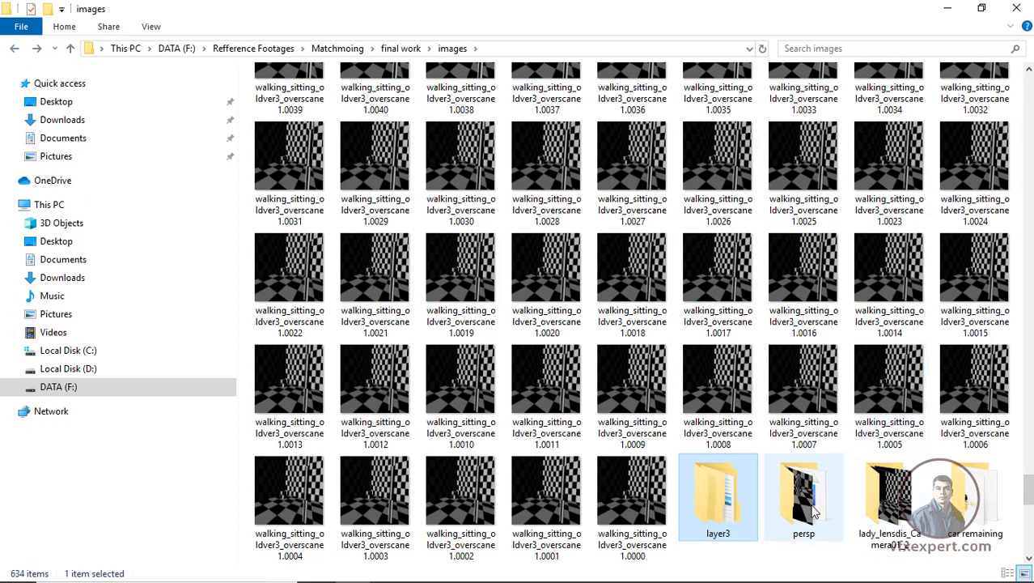
Switch to NukeX, scrub the Read2 green-screen plate to frame 55 and widen the viewer slightly.
click(950, 9)
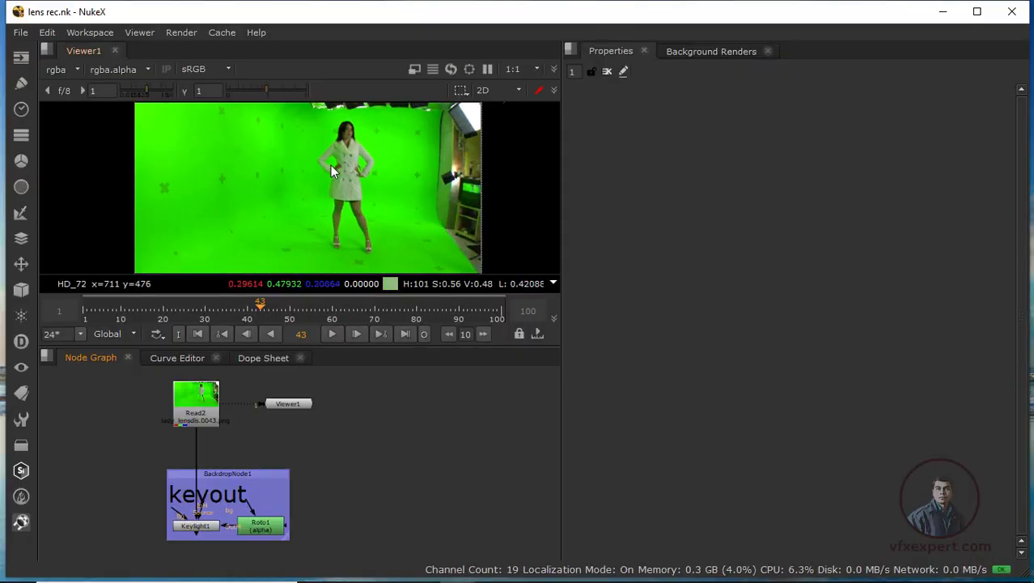
click(209, 398)
scroll(324, 192, down, 2)
drag(226, 312, 309, 328)
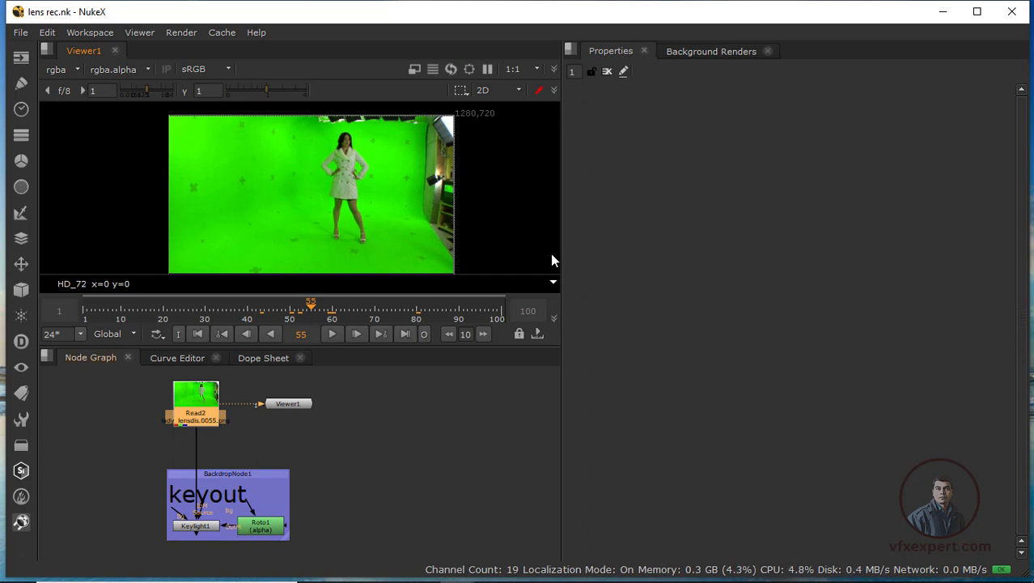
drag(603, 255, 606, 255)
click(496, 448)
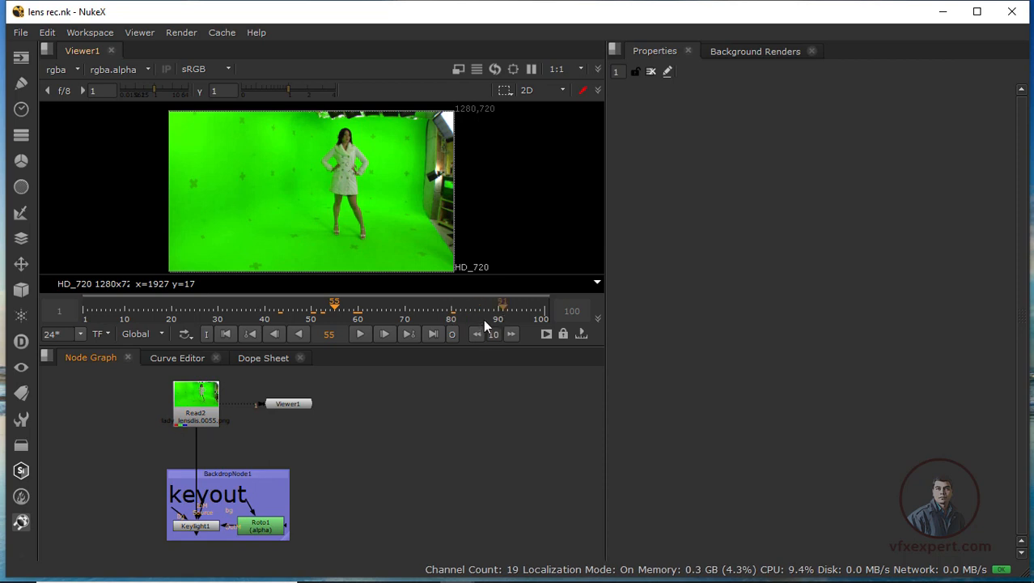
Check Read2's frame range, set the project's last frame to 214 and clear the open properties.
double_click(196, 405)
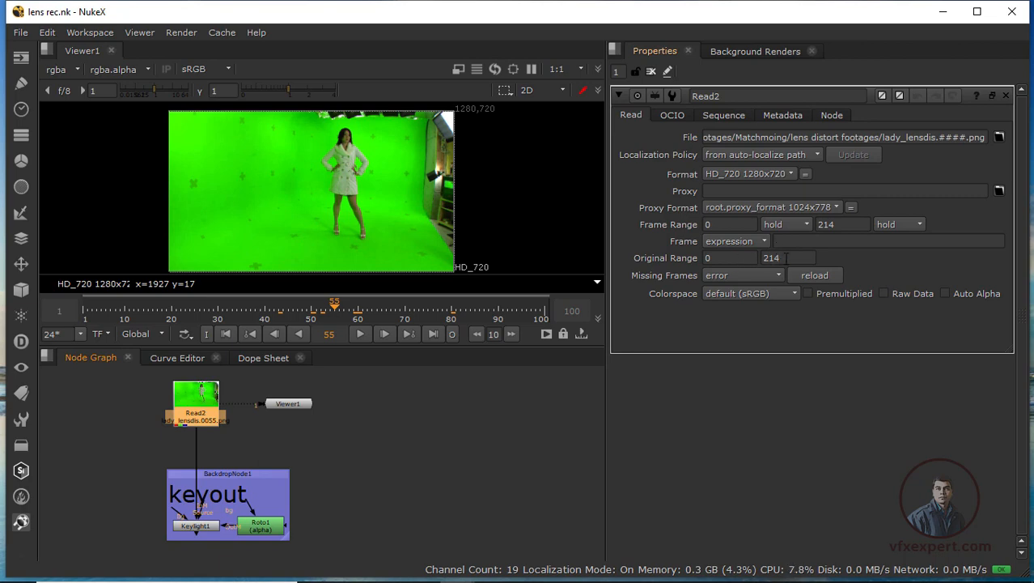
click(435, 448)
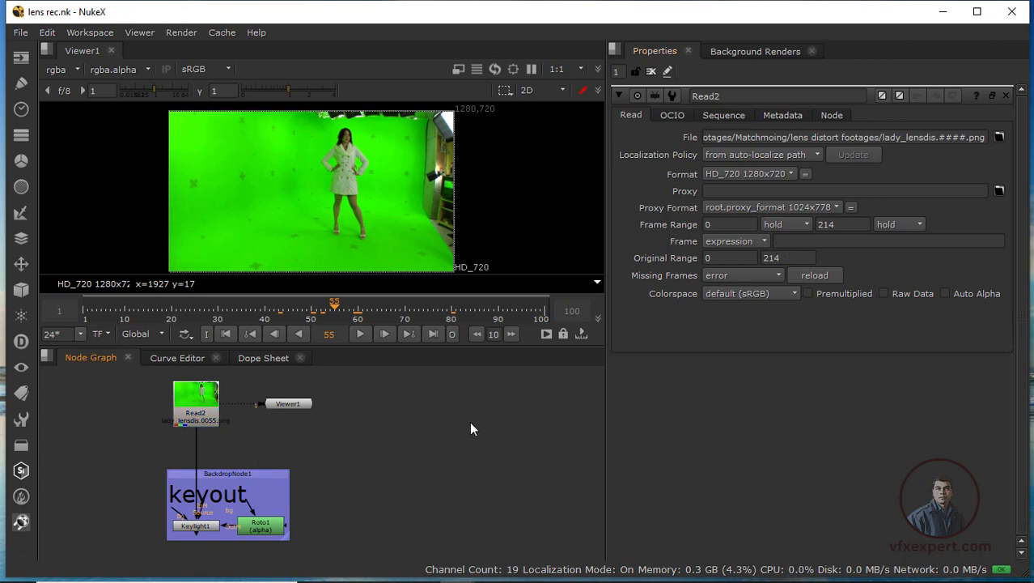
key(s)
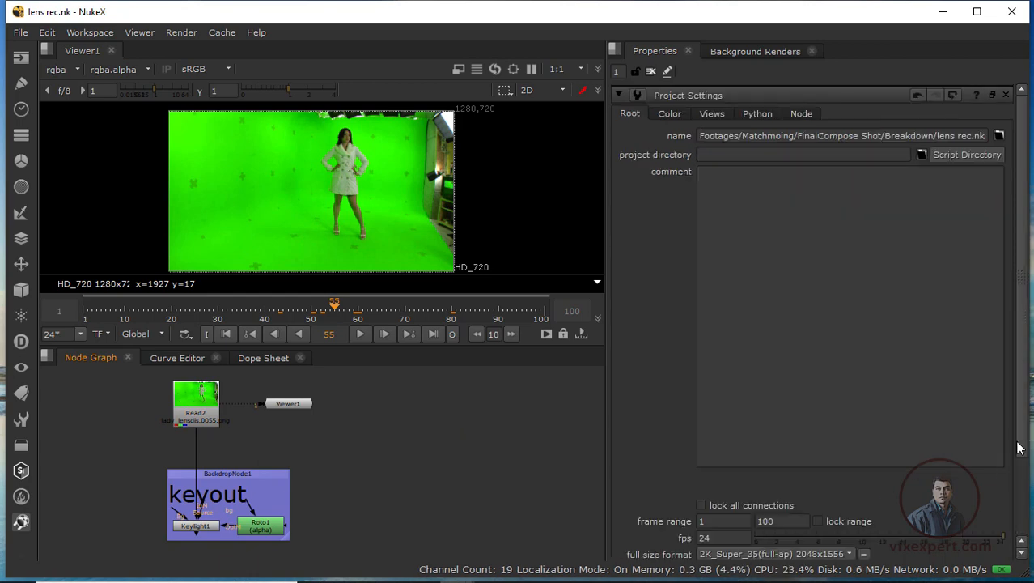
drag(1023, 446, 1018, 507)
double_click(762, 445)
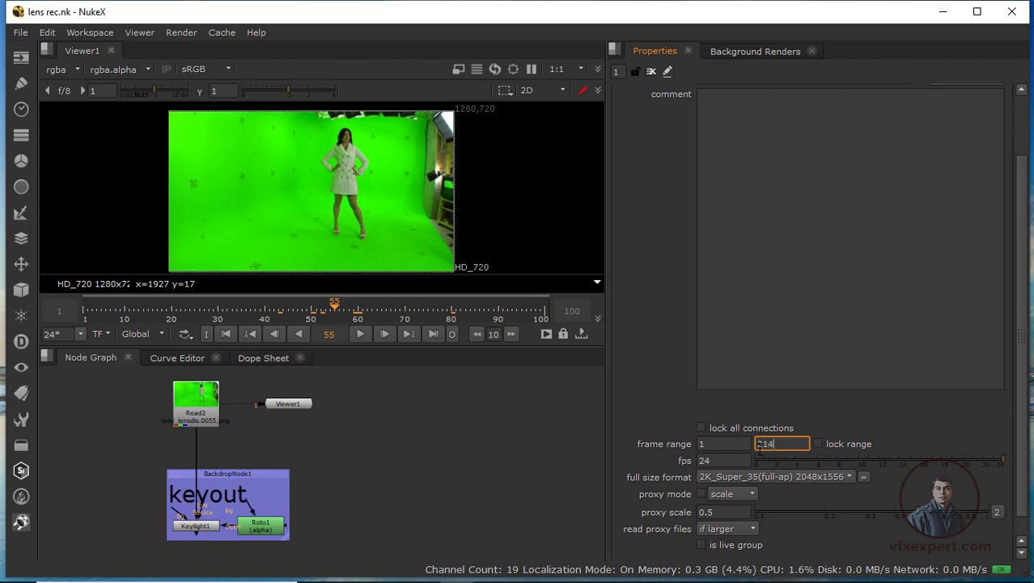
key(Return)
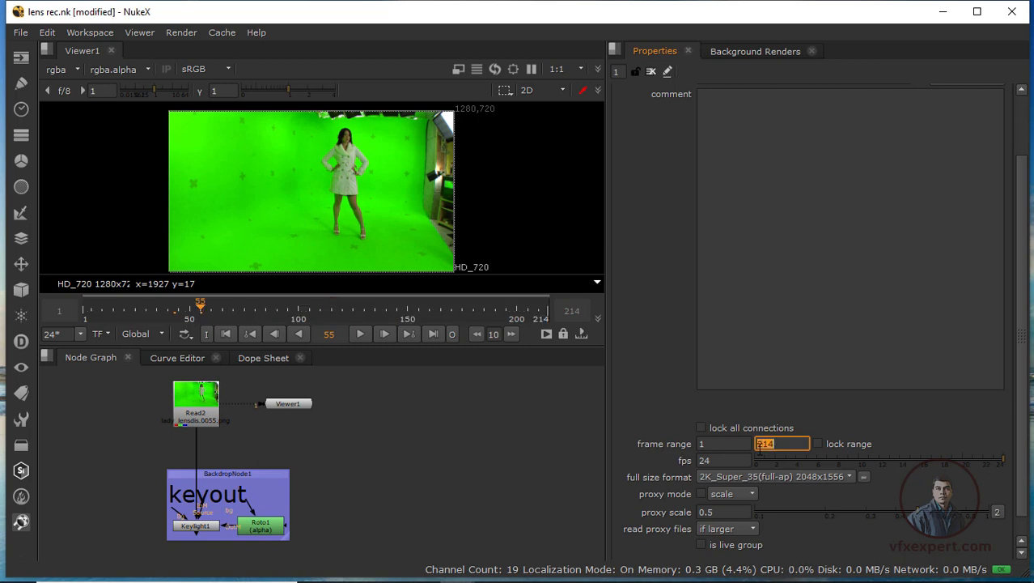
click(428, 420)
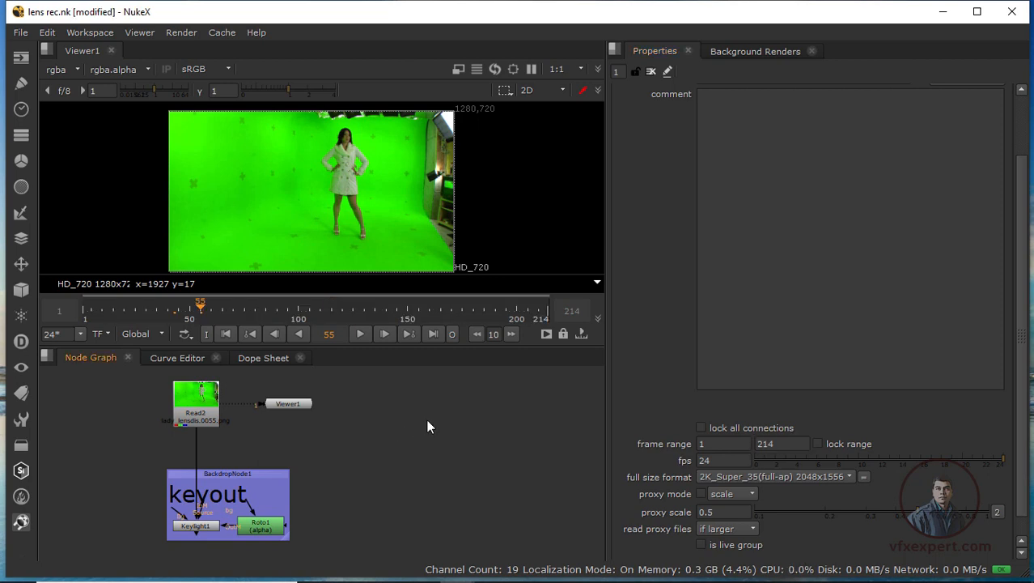
click(651, 72)
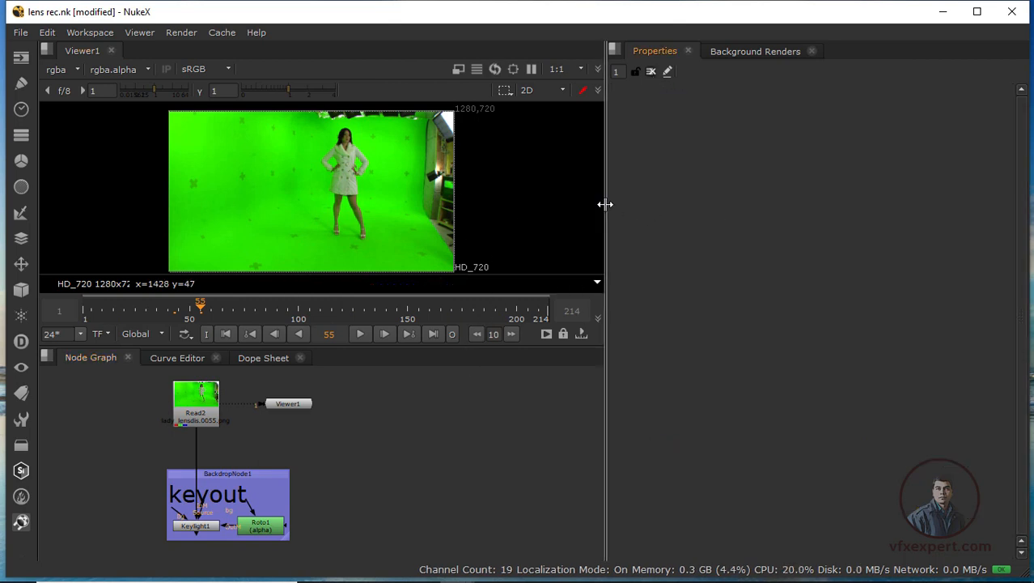
Widen the viewer area and scrub through the green-screen plate, ending on frame 56.
drag(605, 203, 771, 217)
click(523, 308)
click(612, 310)
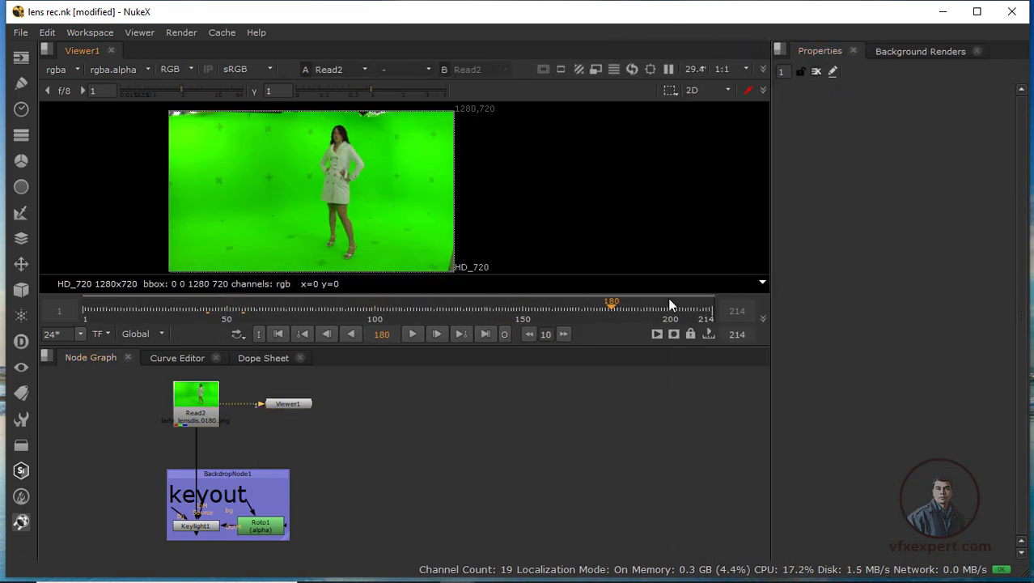
click(254, 300)
click(338, 302)
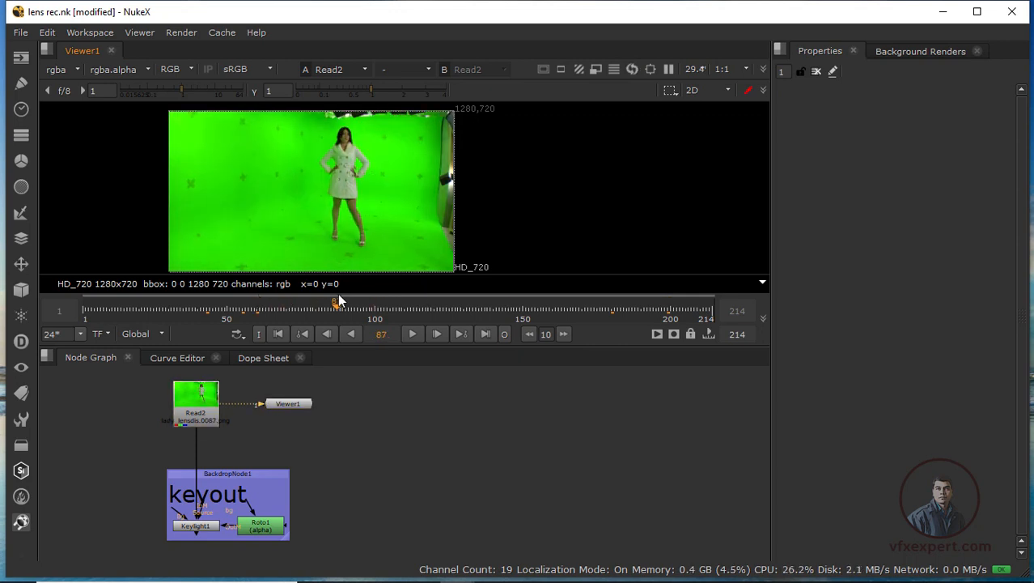
drag(339, 297, 422, 303)
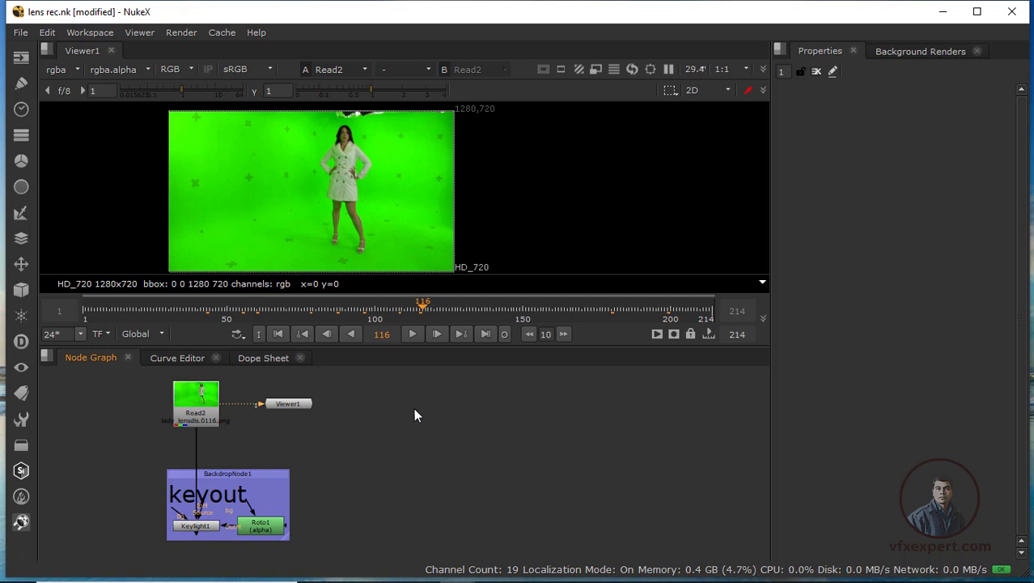
drag(423, 303, 246, 303)
drag(293, 403, 287, 403)
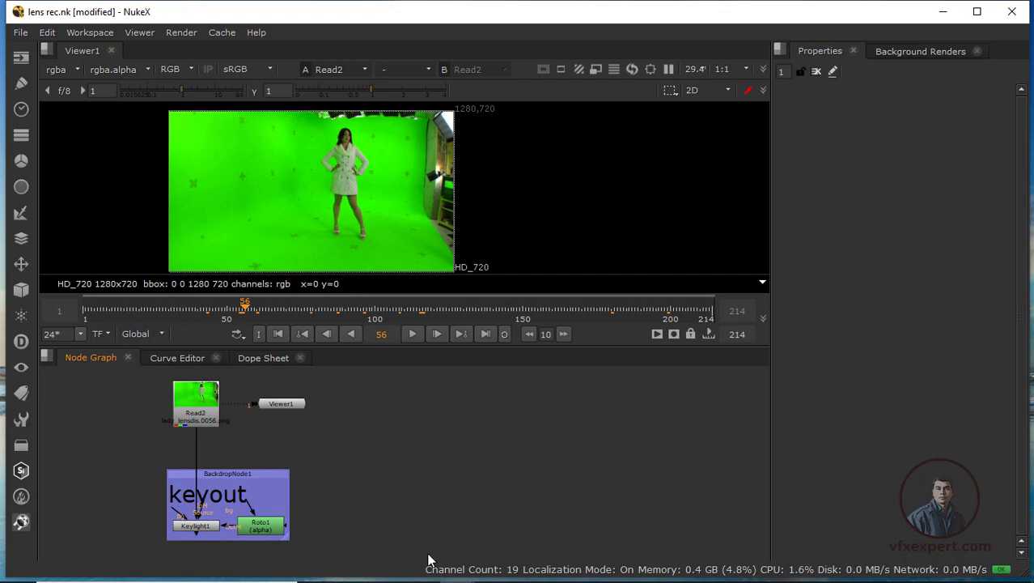
Switch to File Explorer and bring the layer3 folder's lady_lensdis_Camera01_2 sequence into Nuke's node graph.
mouse_move(447, 578)
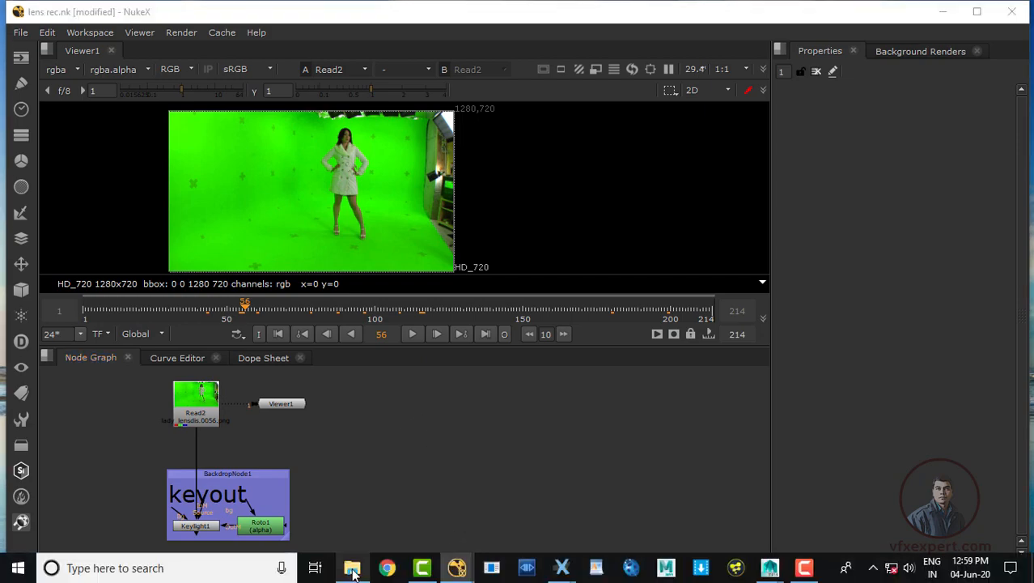
click(351, 580)
click(982, 8)
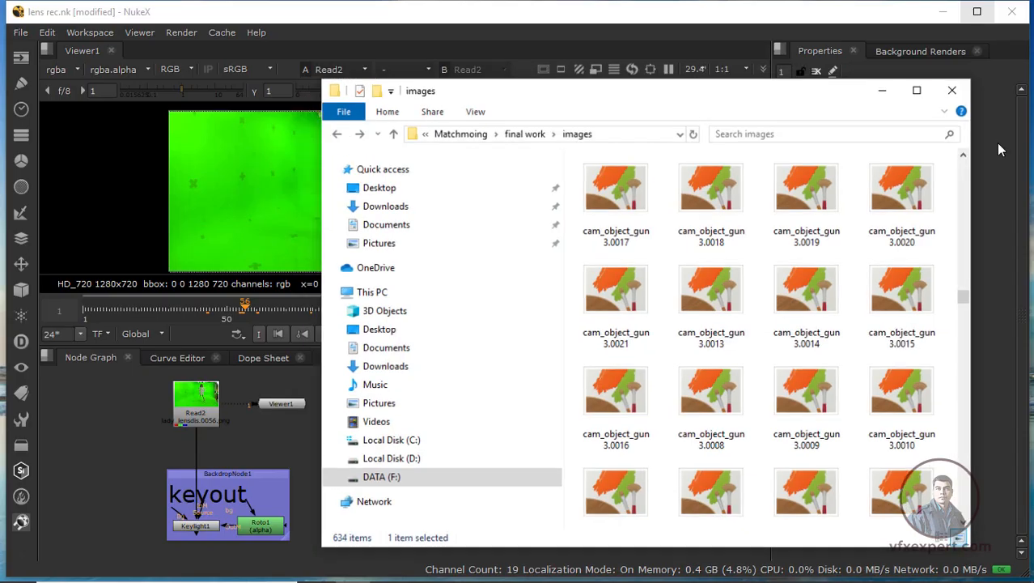
drag(968, 303, 975, 491)
drag(663, 101, 766, 88)
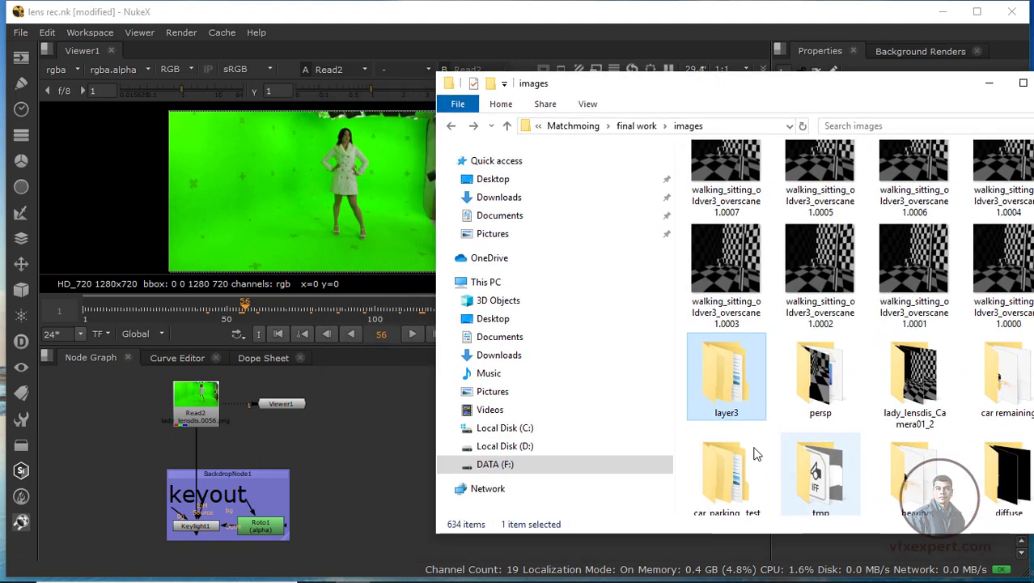
double_click(740, 375)
drag(771, 177, 394, 433)
drag(775, 88, 700, 92)
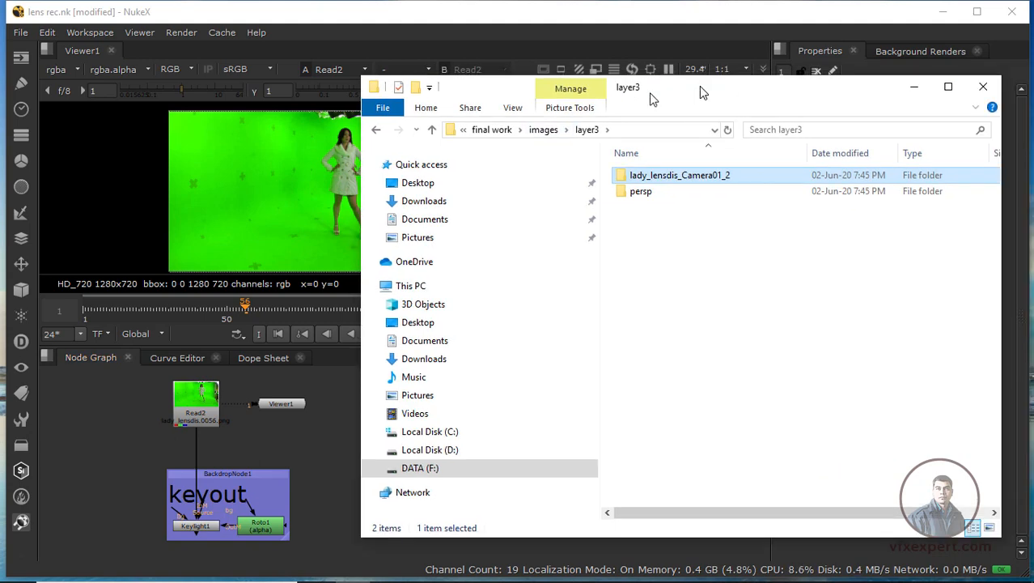
Bring the images folder's own lady_lensdis_Camera01_2 sequence into the node graph and return to NukeX.
click(377, 130)
scroll(997, 476, down, 2)
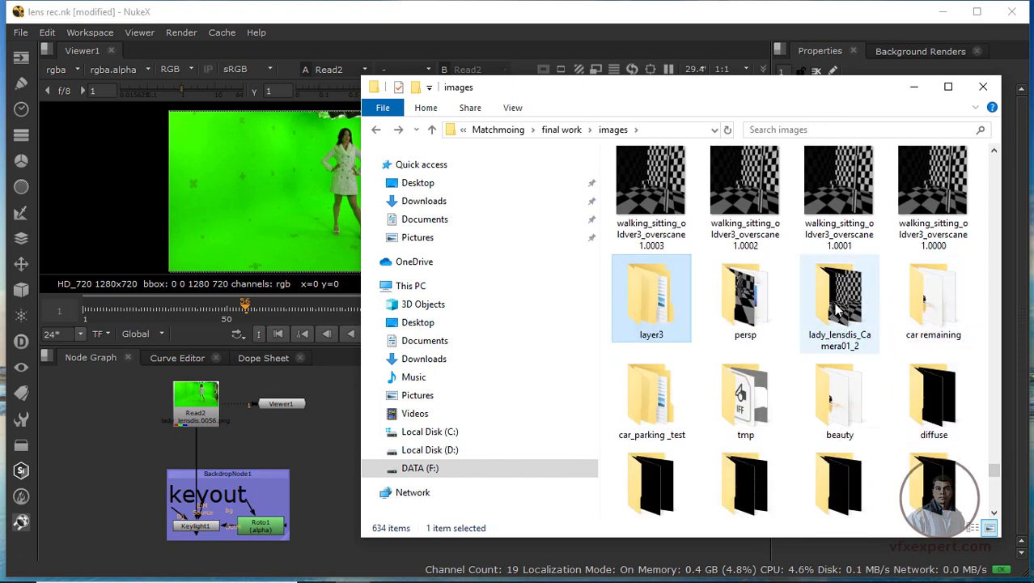
drag(845, 308, 343, 456)
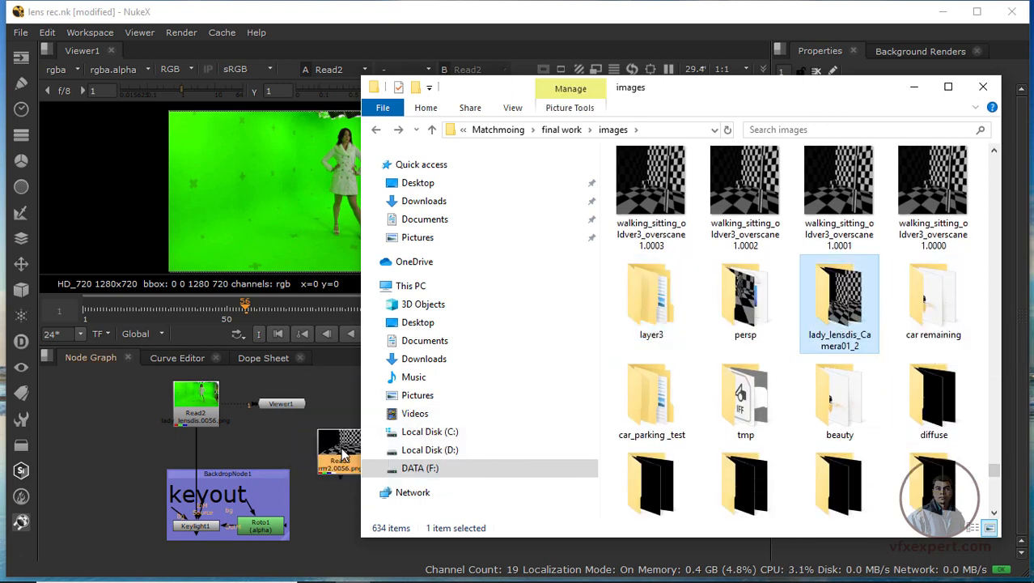
click(913, 86)
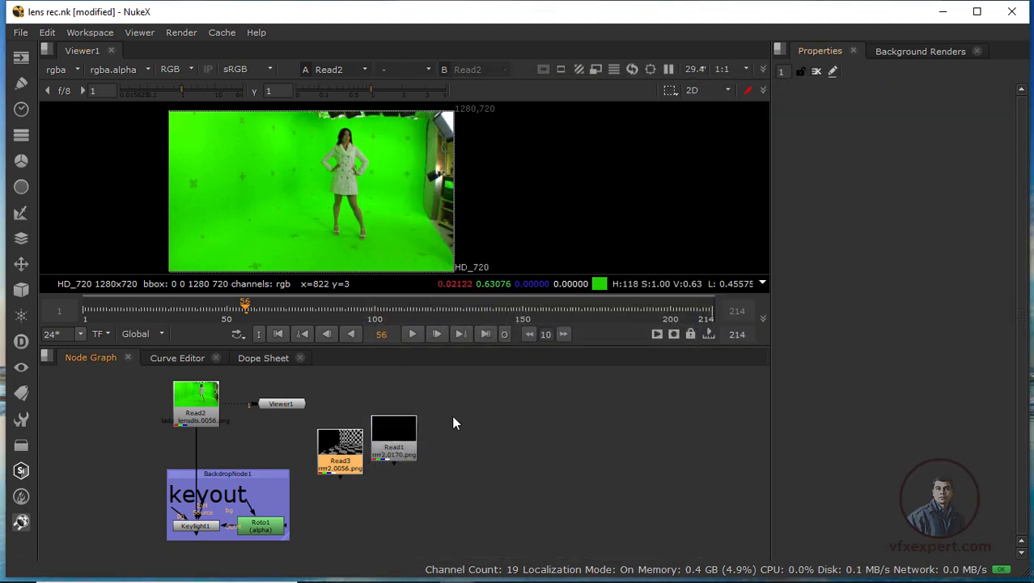
Show the Read3 checkerboard render in an enlarged viewer and scrub through it, ending on frame 153.
click(355, 450)
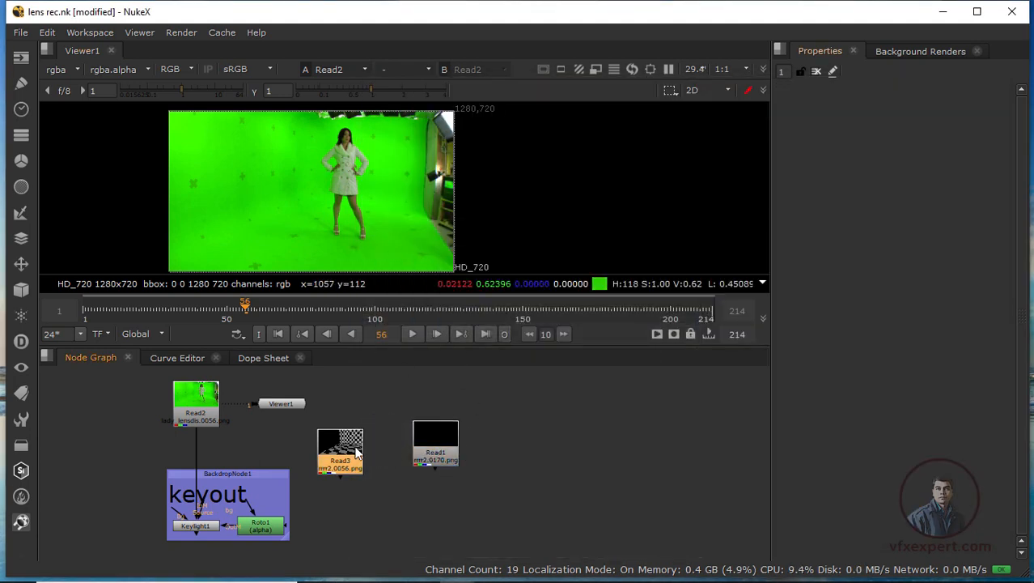
key(1)
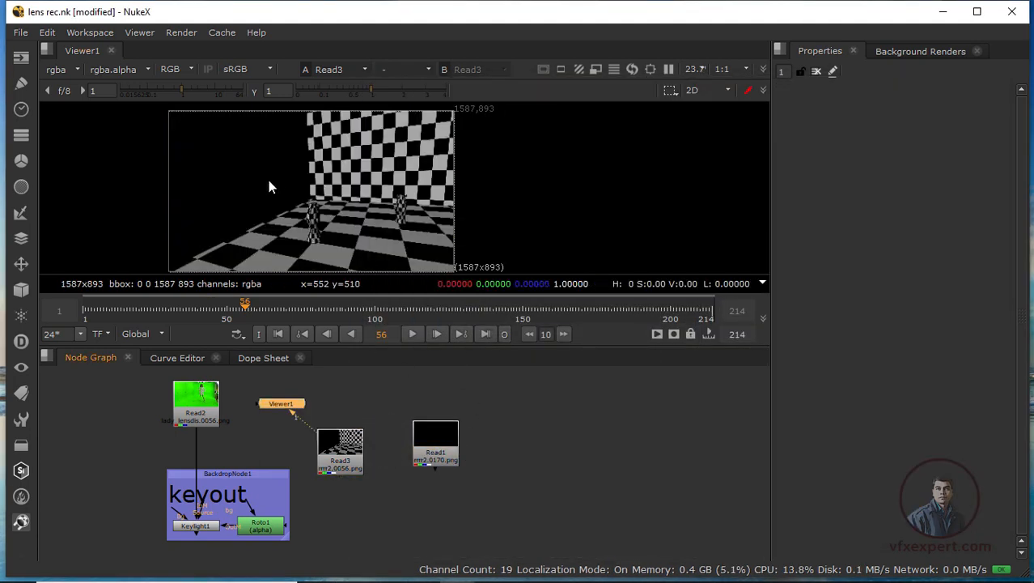
drag(414, 346, 415, 417)
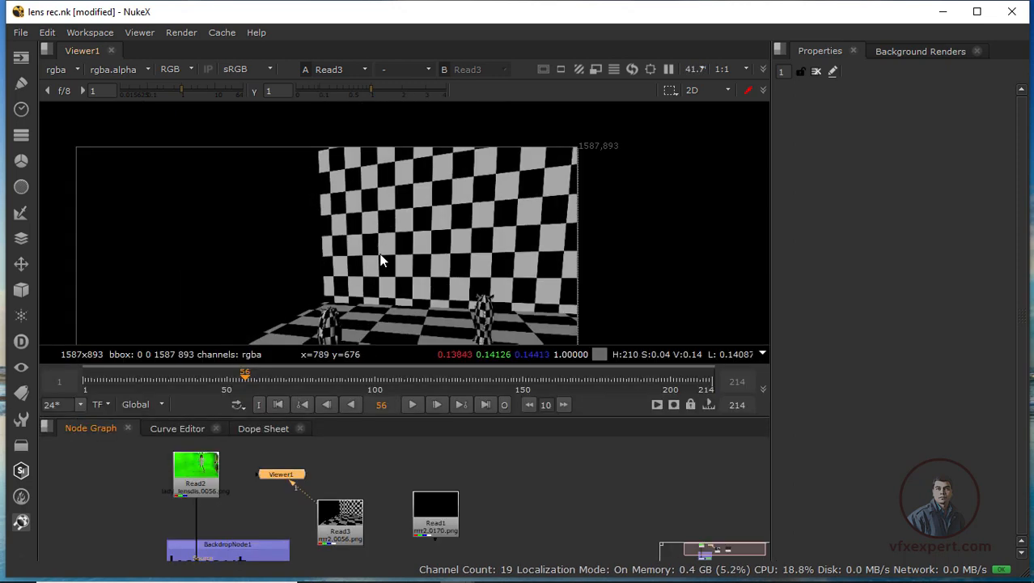
drag(485, 379, 669, 392)
drag(501, 389, 272, 365)
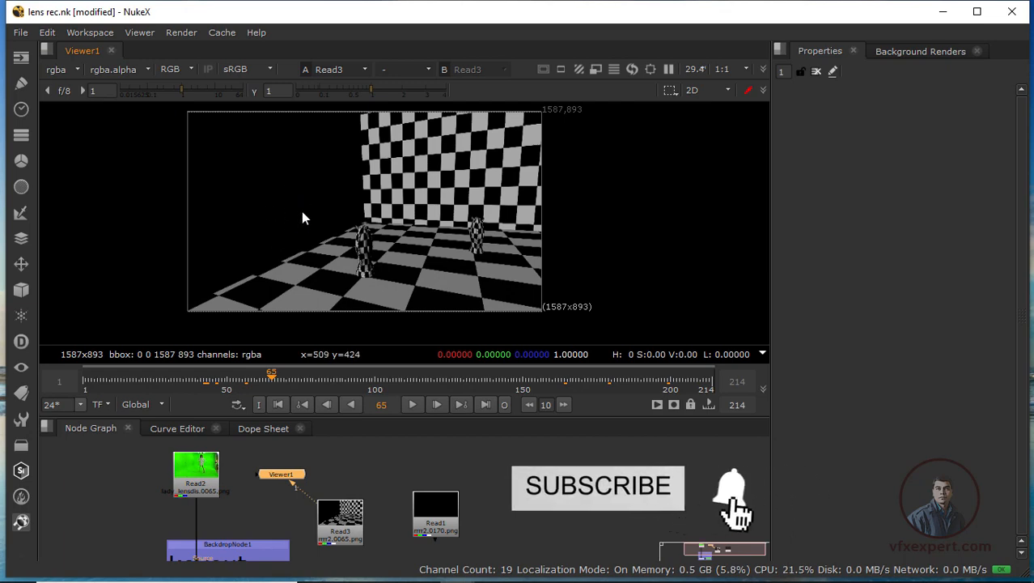
click(325, 380)
mouse_move(527, 379)
mouse_down()
mouse_move(625, 379)
mouse_move(506, 379)
mouse_move(531, 381)
mouse_up()
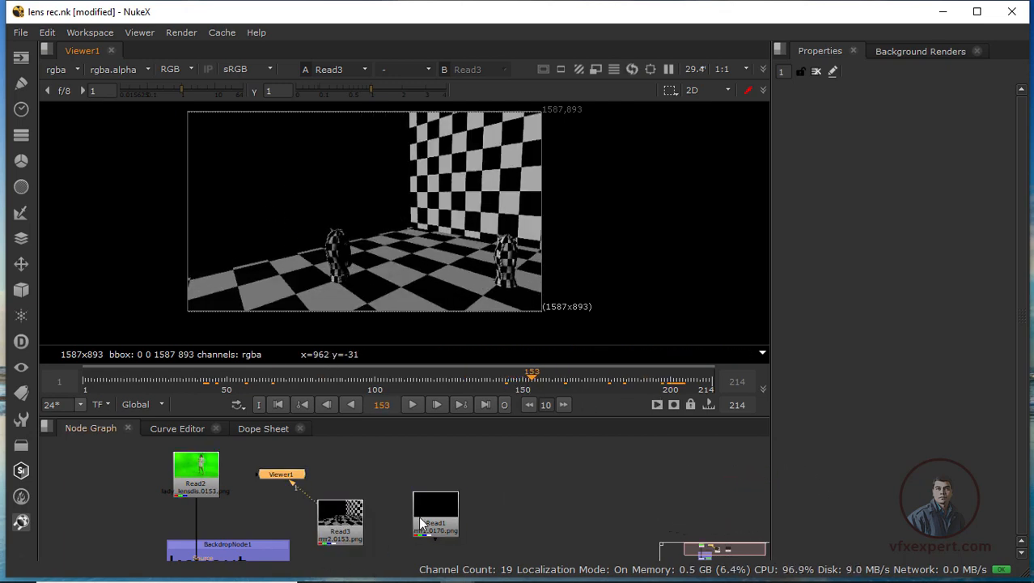
Show the Read1 checkerboard render in the viewer and scrub through its final frames.
drag(420, 525, 395, 501)
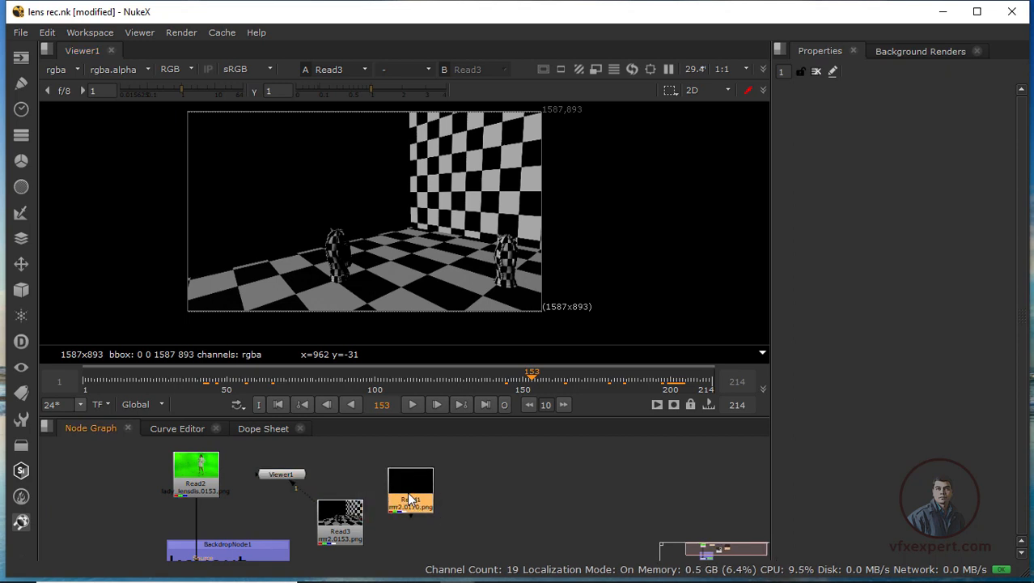
key(1)
click(632, 379)
click(676, 381)
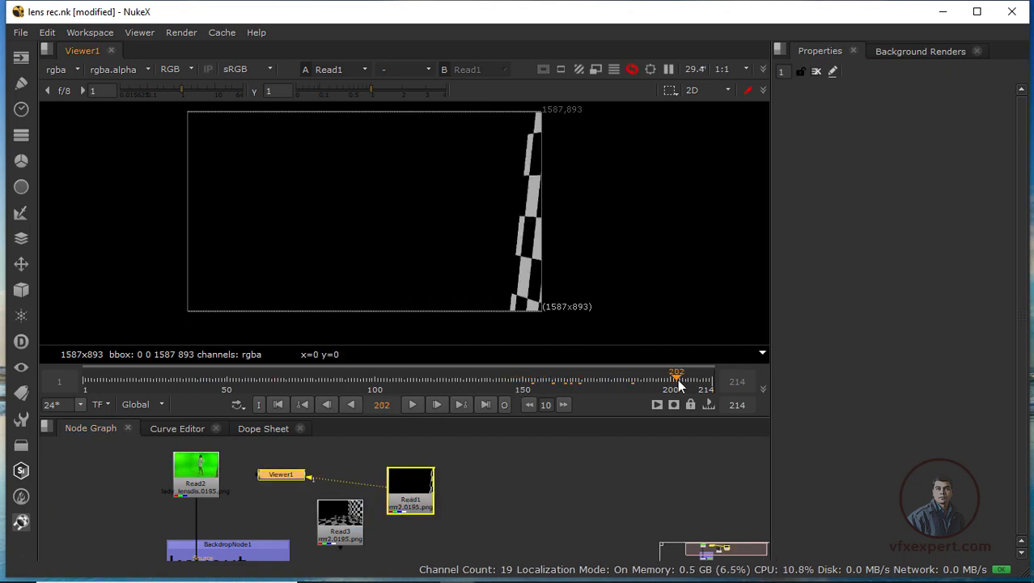
drag(679, 381, 641, 373)
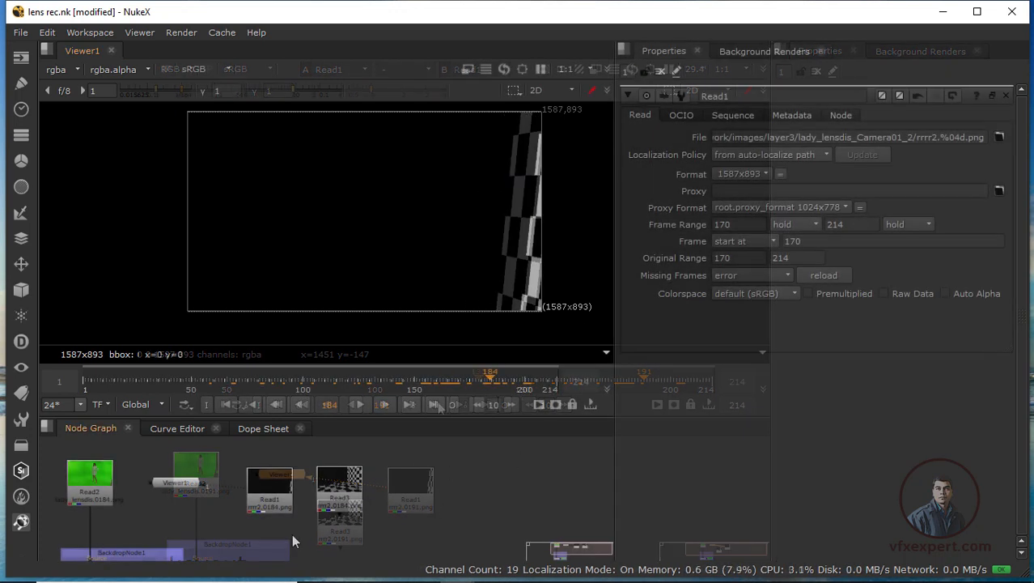
Merge Read1 over Read3 with a Merge node, enlarge the node graph area and spread the two Read nodes apart above it.
key(m)
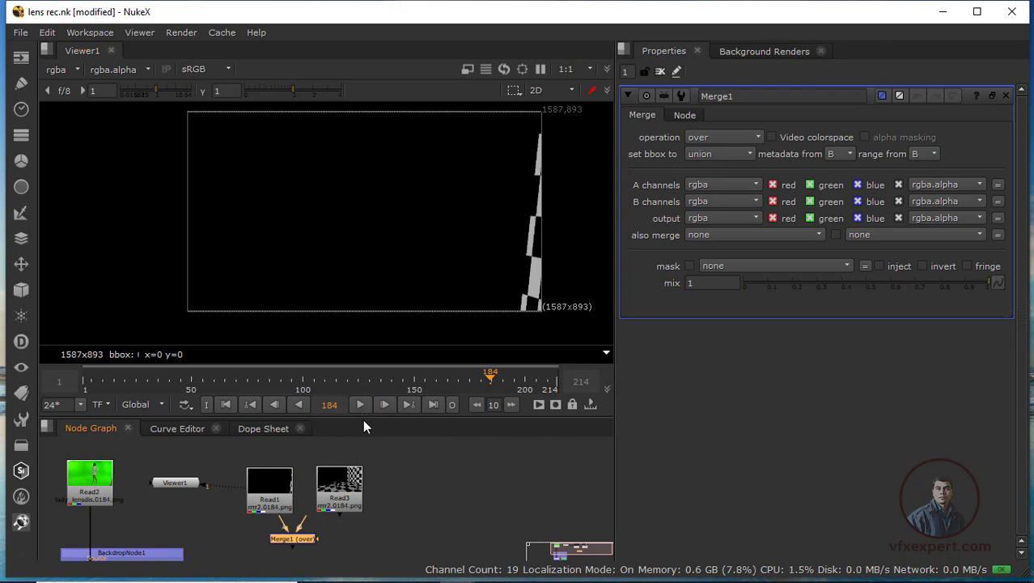
drag(363, 417, 362, 361)
click(306, 482)
drag(286, 498, 265, 492)
drag(269, 455, 330, 431)
drag(272, 479, 267, 430)
drag(277, 436, 236, 433)
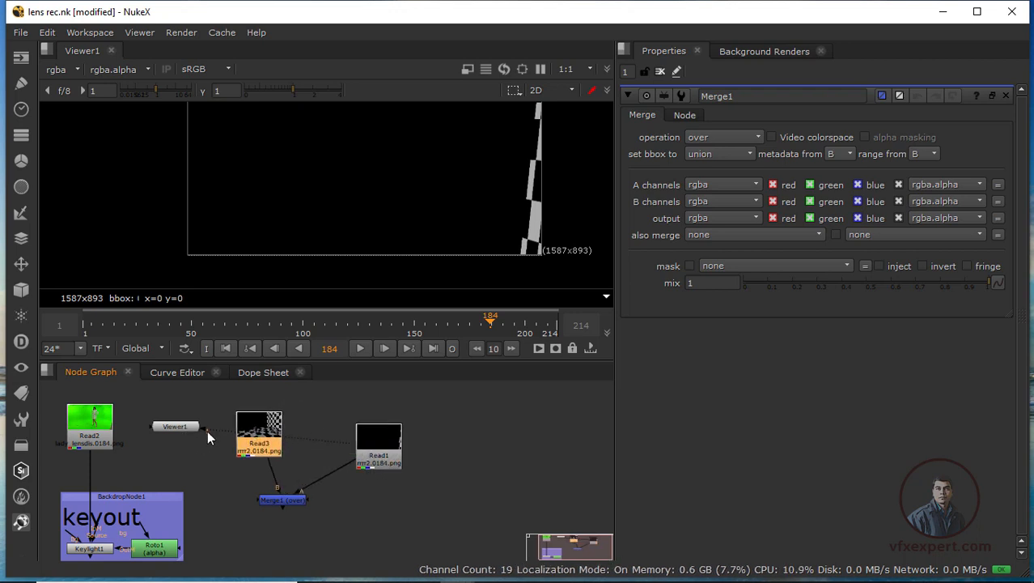
Connect Viewer1 to Merge1, place it below the merge and scrub the combined render to frame 82.
drag(175, 427, 289, 498)
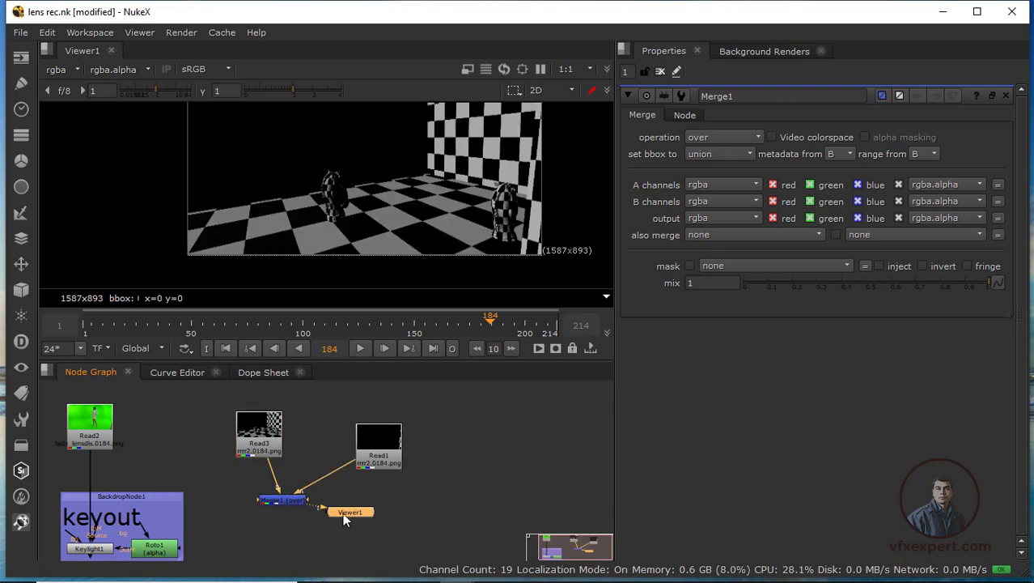
drag(347, 513, 270, 525)
scroll(429, 166, down, 1)
middle_drag(438, 169, 342, 229)
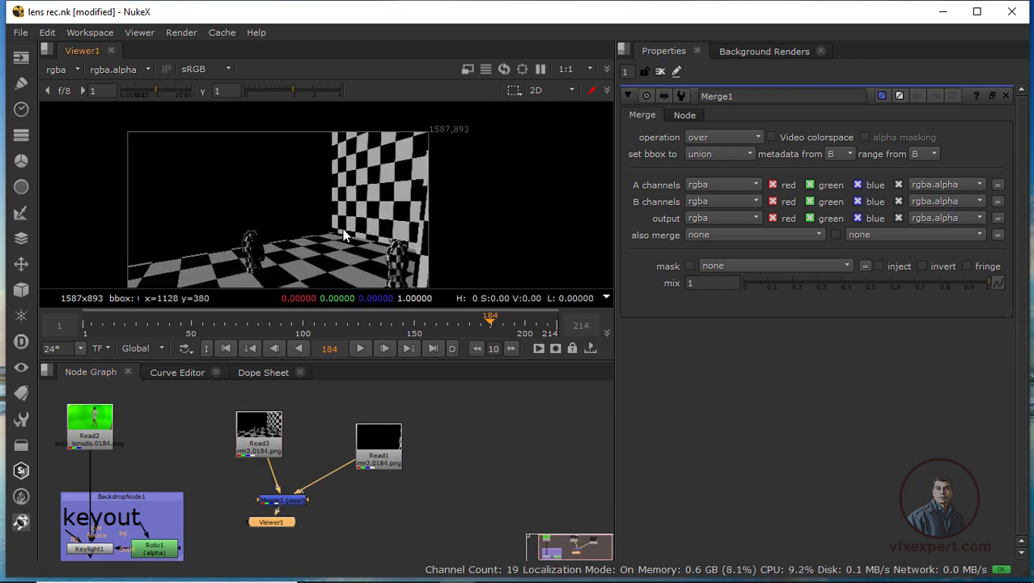
mouse_move(277, 329)
mouse_down()
mouse_move(292, 331)
mouse_move(122, 329)
mouse_move(454, 332)
mouse_move(547, 346)
mouse_move(262, 317)
mouse_up()
Tidy the node graph by aligning Read3 above Merge1, placing Read1 beside it and raising Read2 slightly above the keyout backdrop.
mouse_move(865, 576)
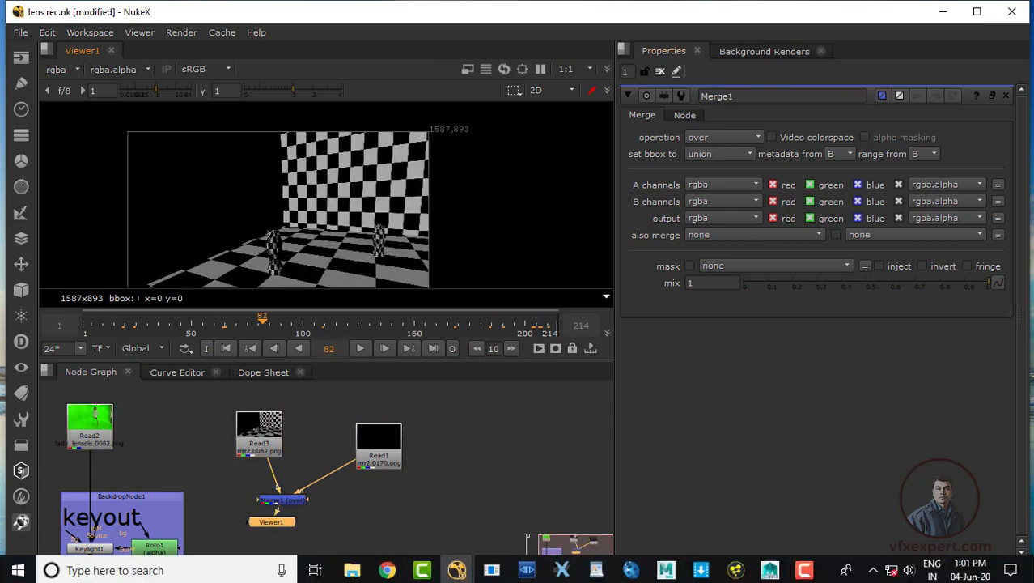
click(784, 566)
click(848, 519)
drag(732, 506, 661, 504)
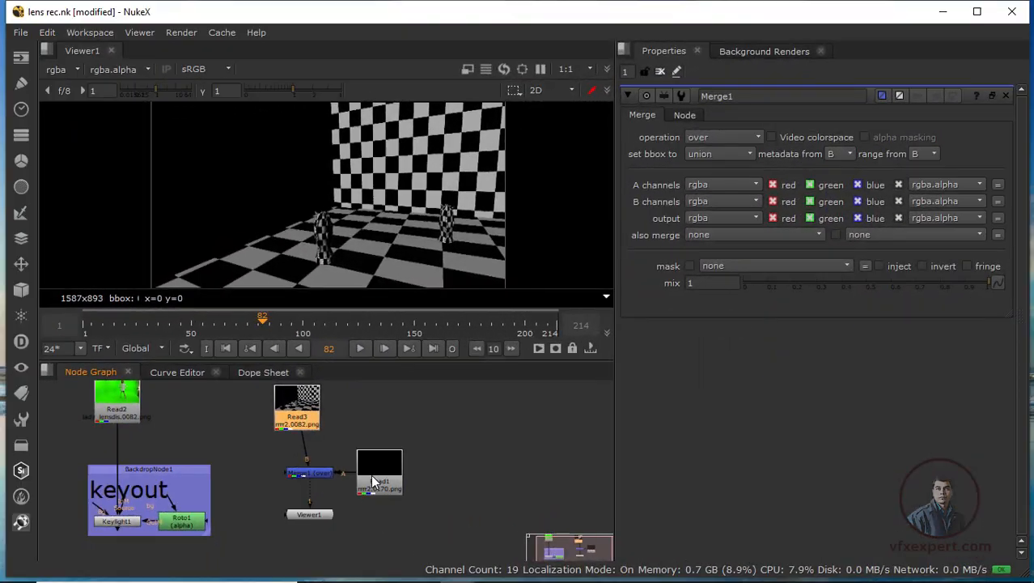
drag(375, 483, 380, 479)
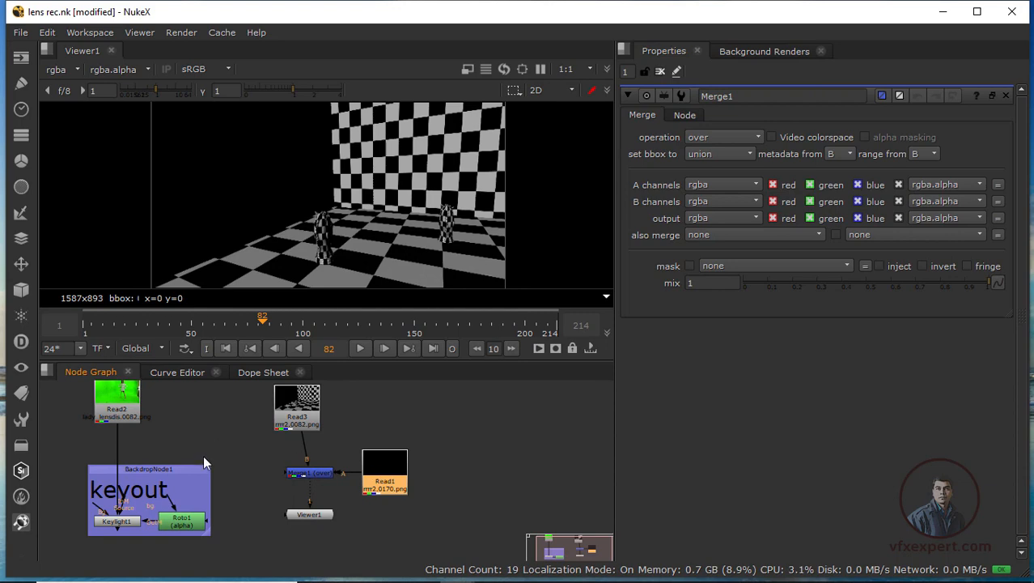
middle_drag(205, 454, 229, 464)
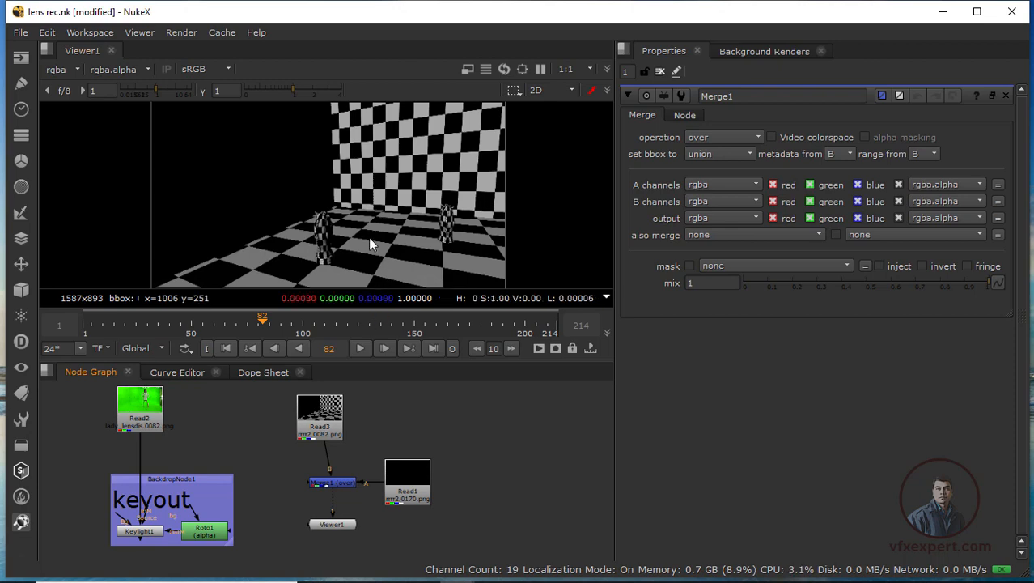
mouse_move(235, 322)
mouse_down()
mouse_move(393, 317)
mouse_move(249, 318)
mouse_up()
drag(138, 429, 140, 417)
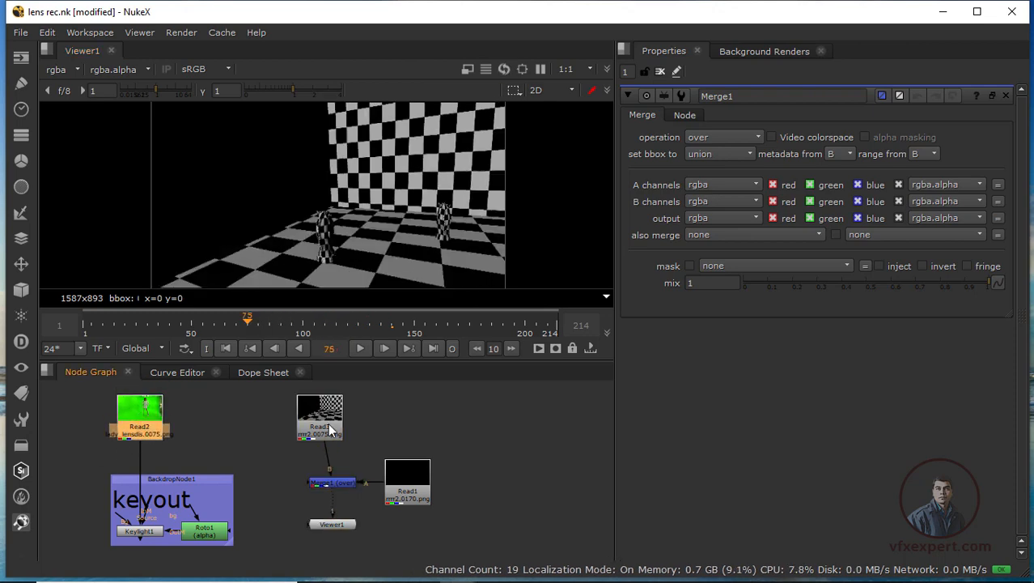
drag(329, 431, 342, 435)
click(340, 490)
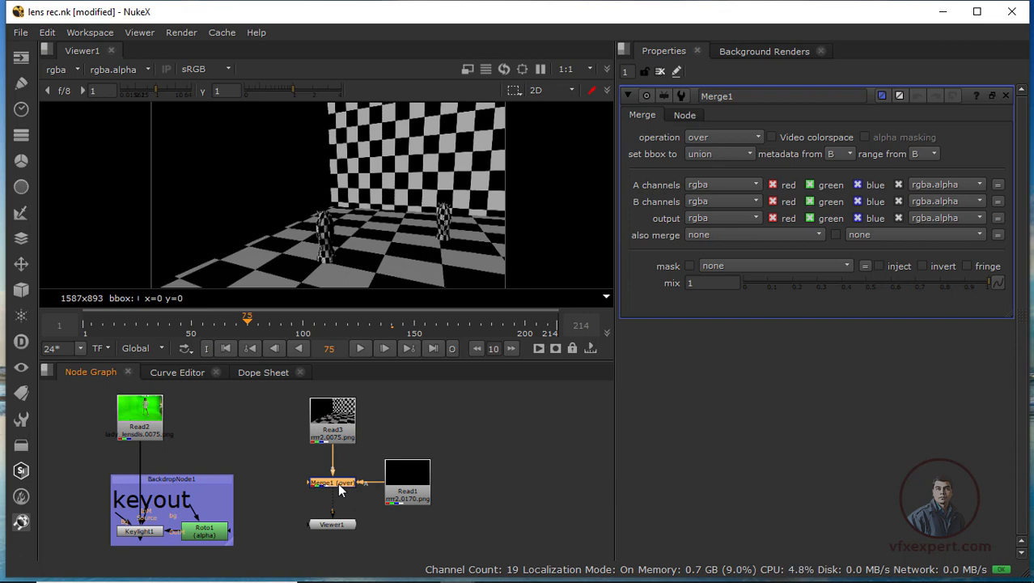
Compare the Merge1 checkerboard render with the Read2 green-screen plate by scrubbing both, ending on Merge1 at frame 133.
drag(296, 320, 429, 323)
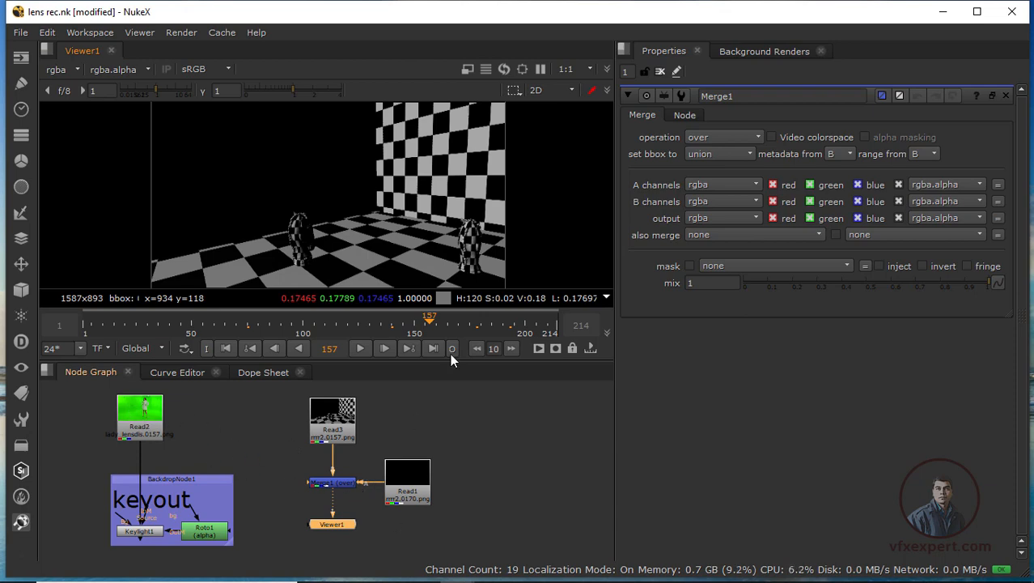
drag(435, 321, 484, 322)
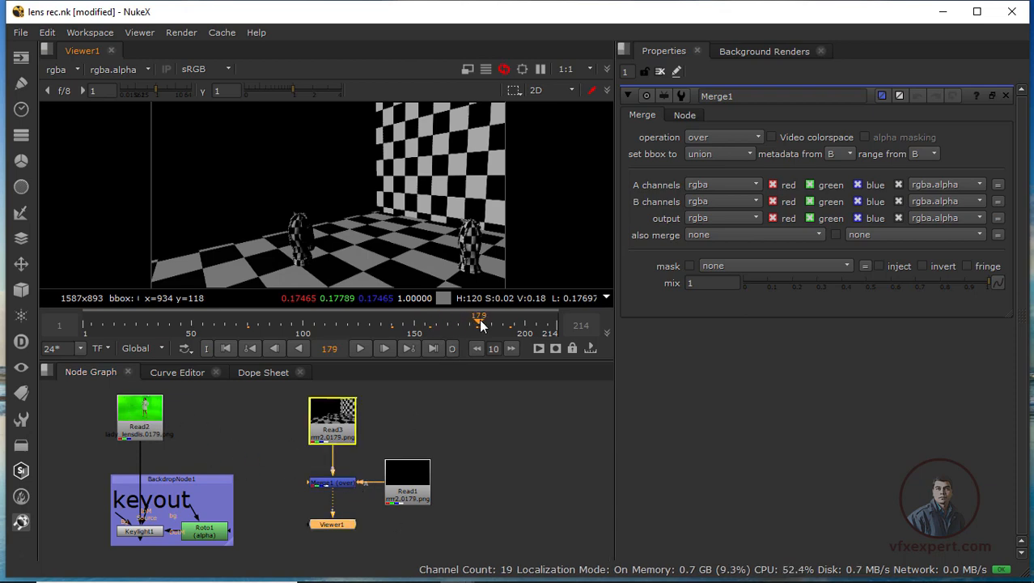
click(142, 417)
key(1)
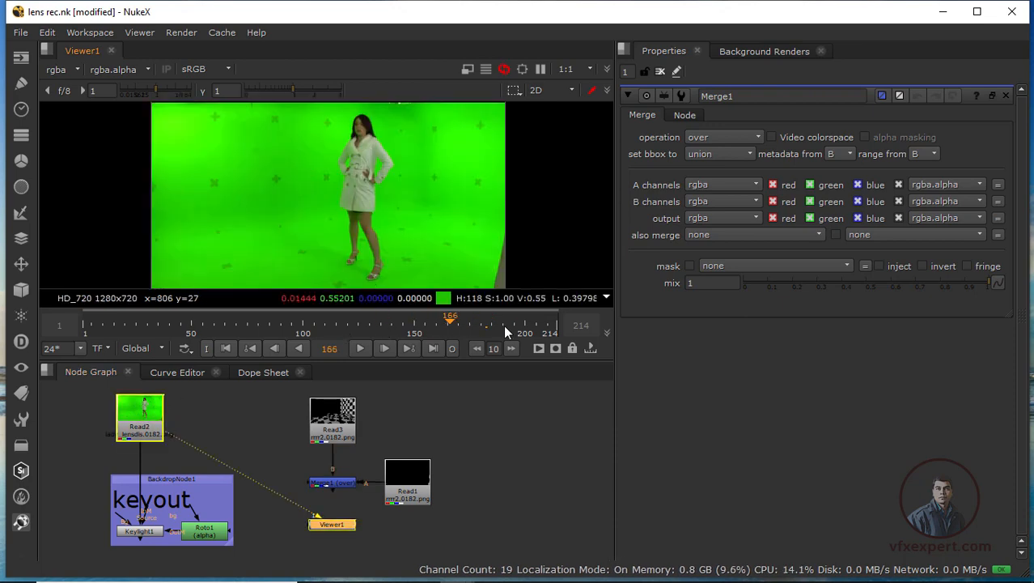
drag(504, 325, 516, 327)
click(334, 483)
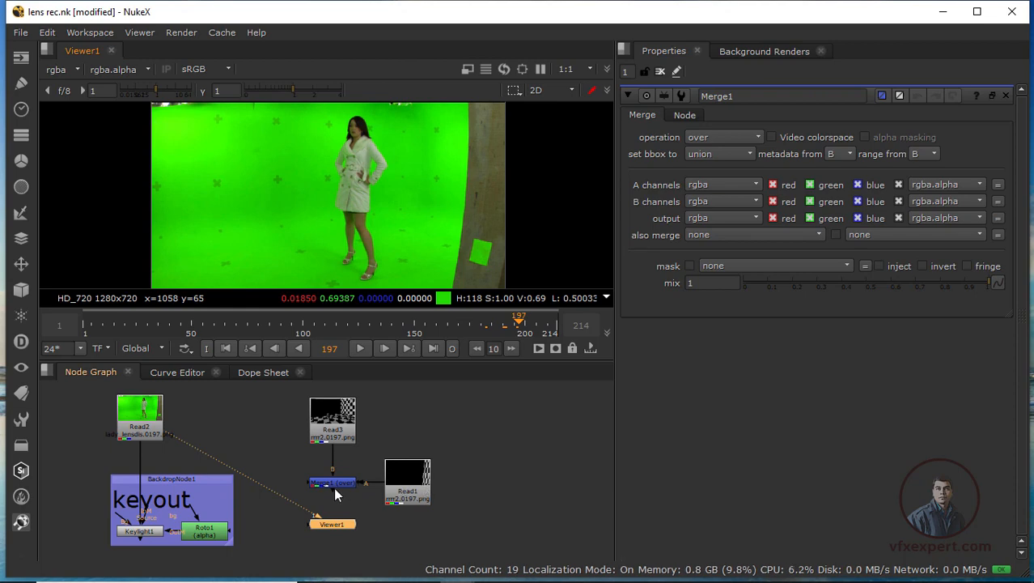
key(1)
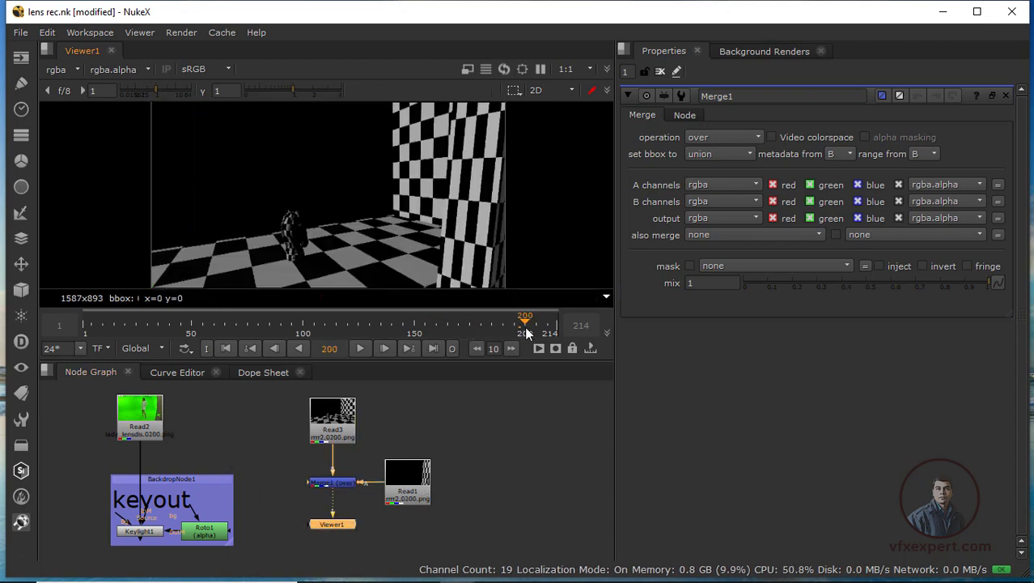
drag(485, 323, 377, 324)
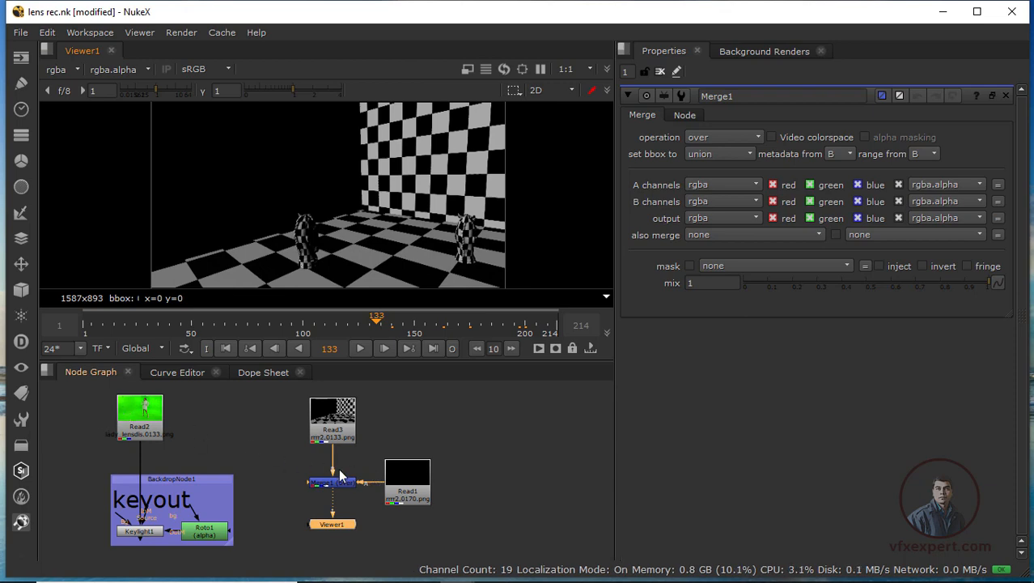
drag(273, 387, 452, 512)
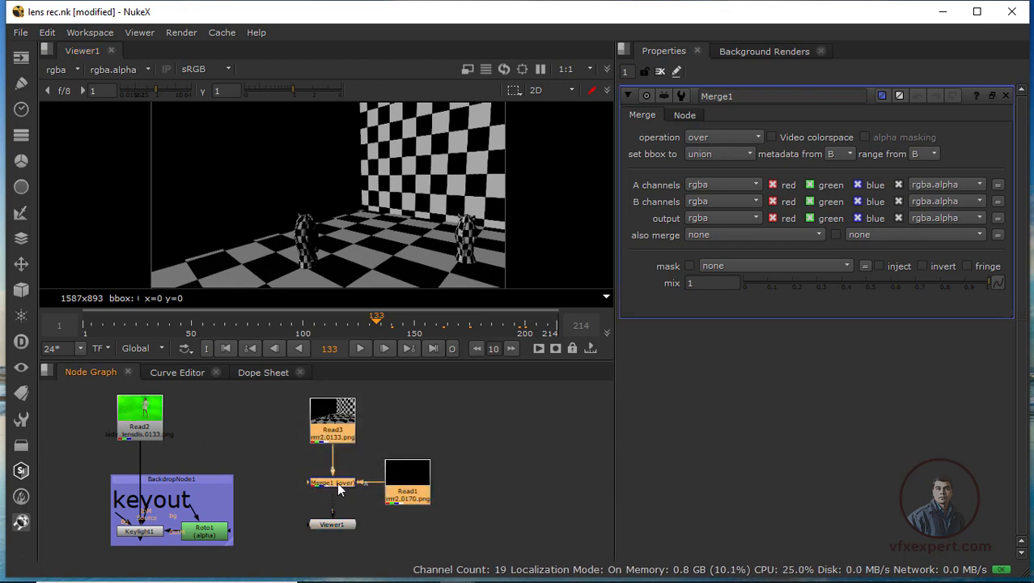
click(399, 418)
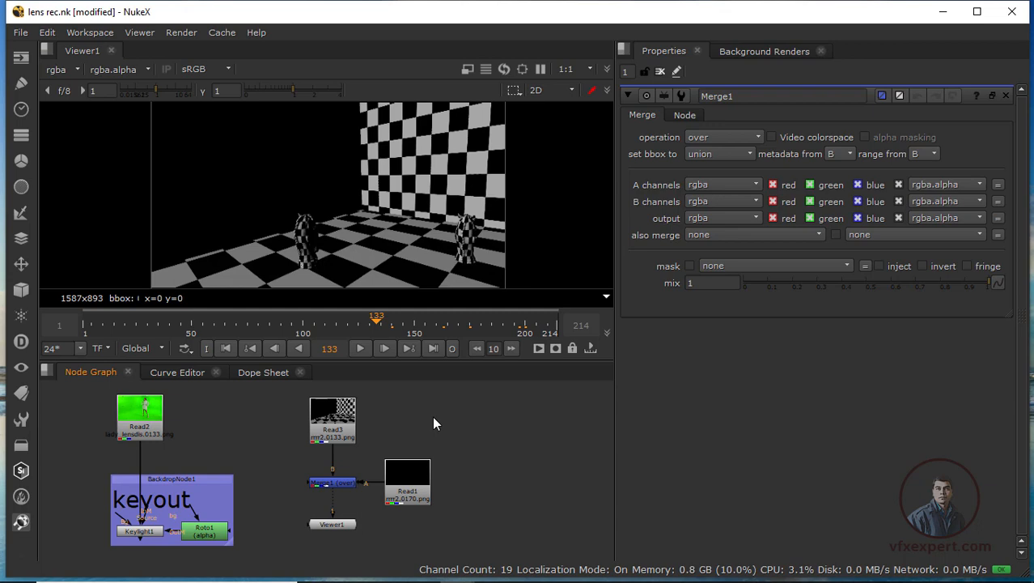
scroll(428, 469, down, 1)
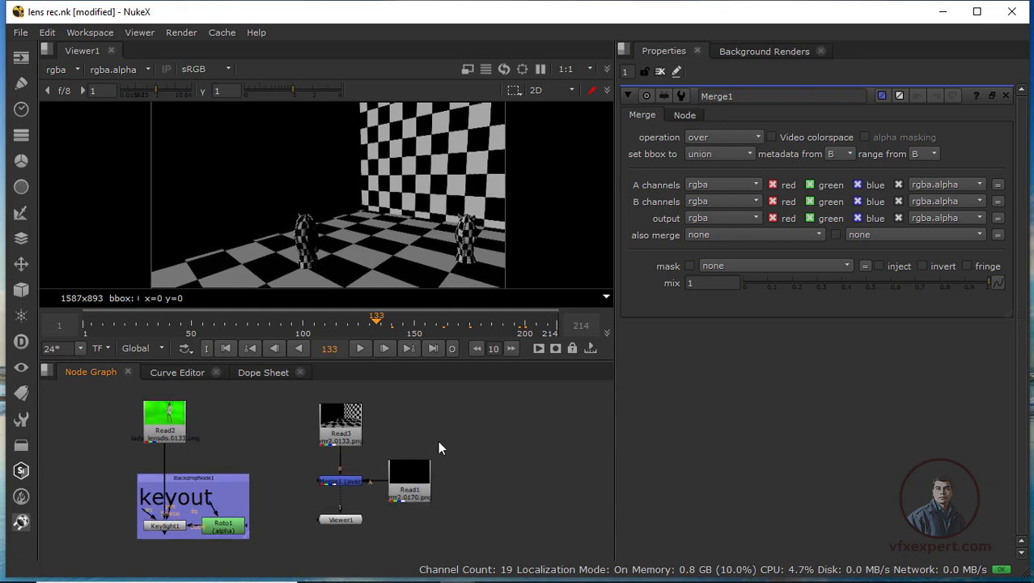
middle_drag(487, 446, 462, 455)
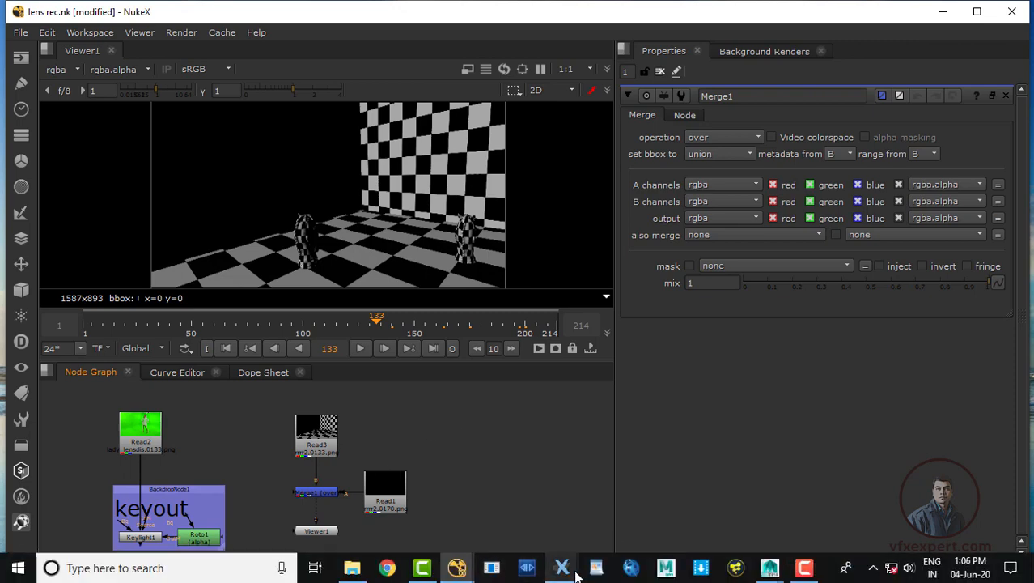
Switch to PFTrack, examine the node directly below the lady_lensdis clip in the tracking tree, and return to NukeX.
click(562, 570)
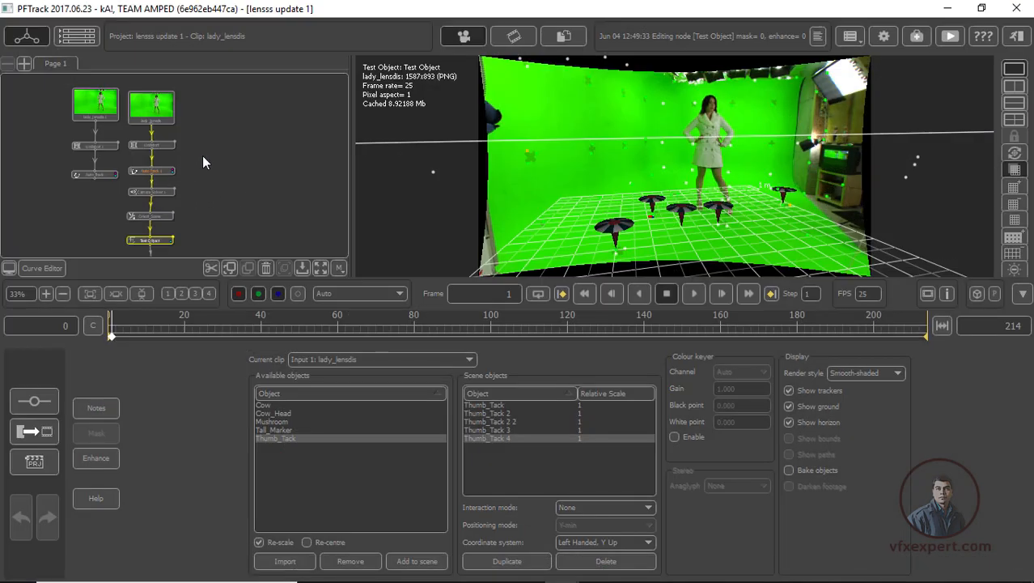
scroll(186, 160, up, 3)
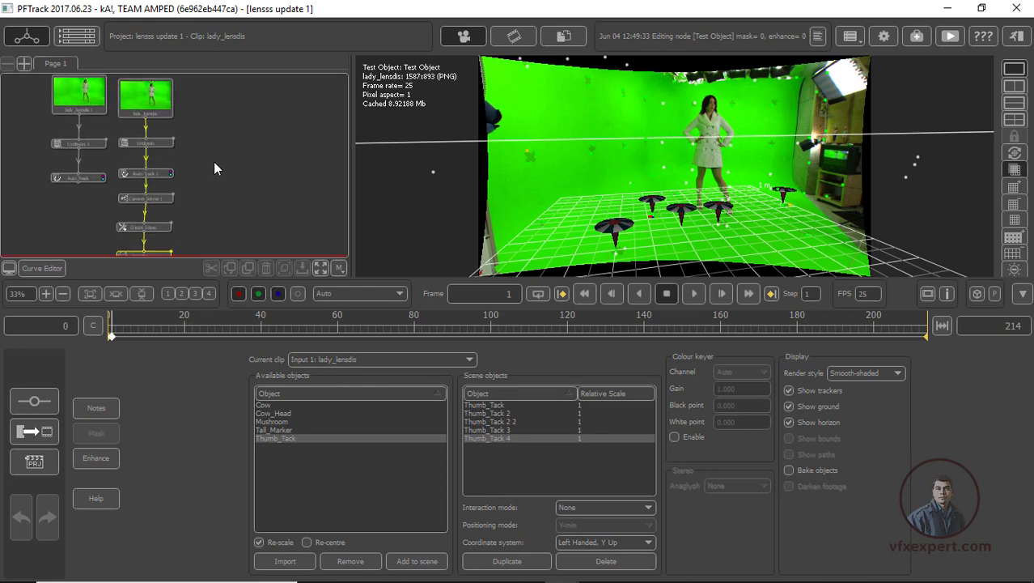
click(160, 146)
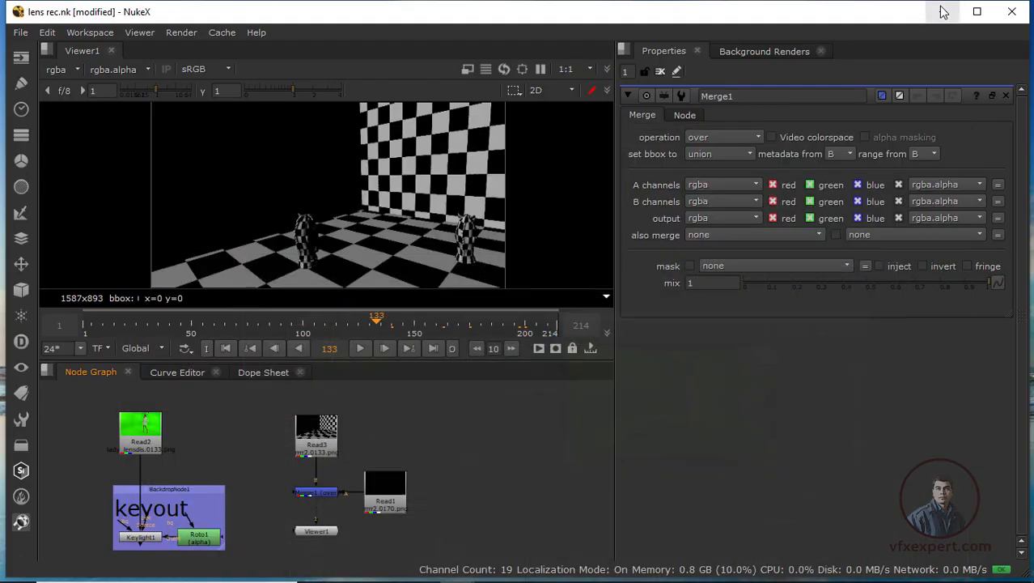
click(947, 8)
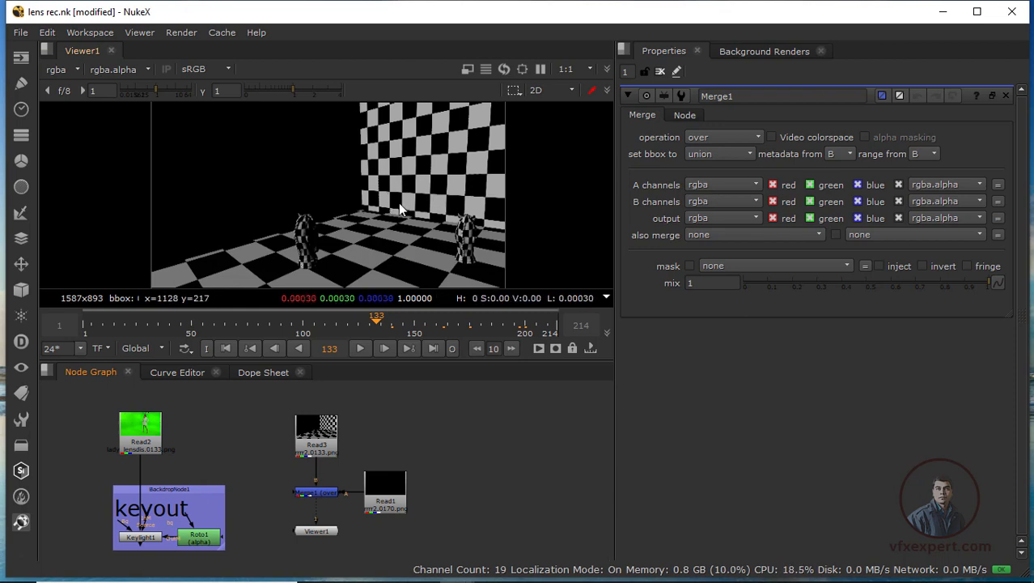
Move the checkerboard merge group farther from the keying nodes and raise Read2 well above the keyout backdrop.
middle_drag(471, 456, 418, 453)
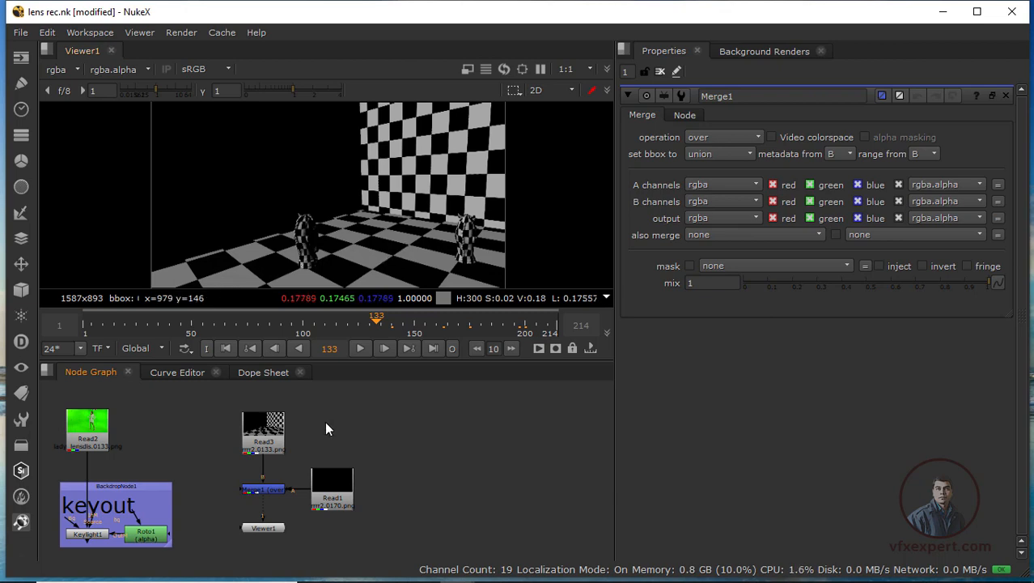
middle_drag(325, 421, 432, 428)
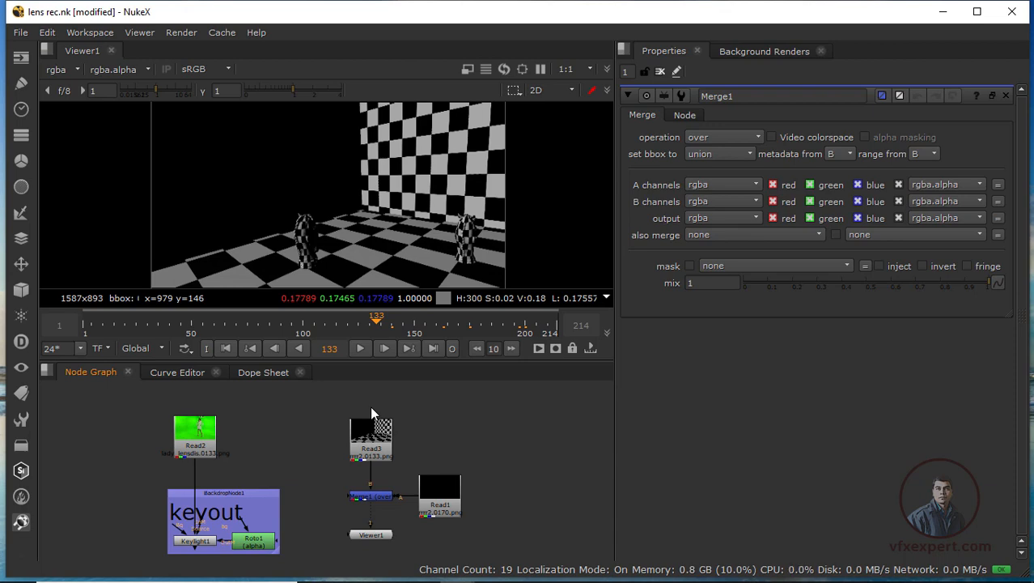
drag(314, 390, 485, 548)
drag(438, 507, 577, 503)
click(219, 444)
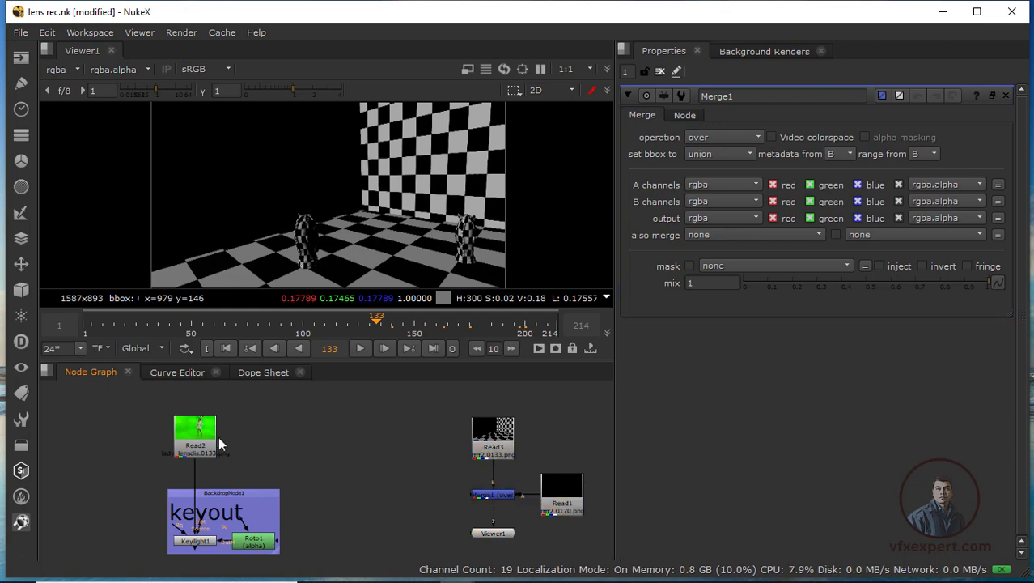
drag(209, 448, 209, 407)
middle_drag(229, 448, 219, 488)
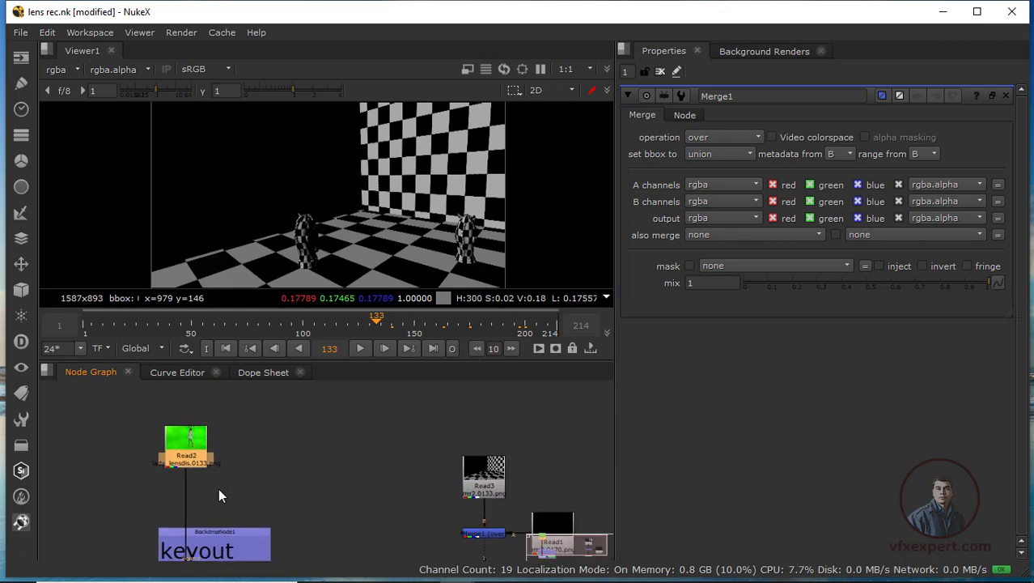
drag(193, 432, 192, 425)
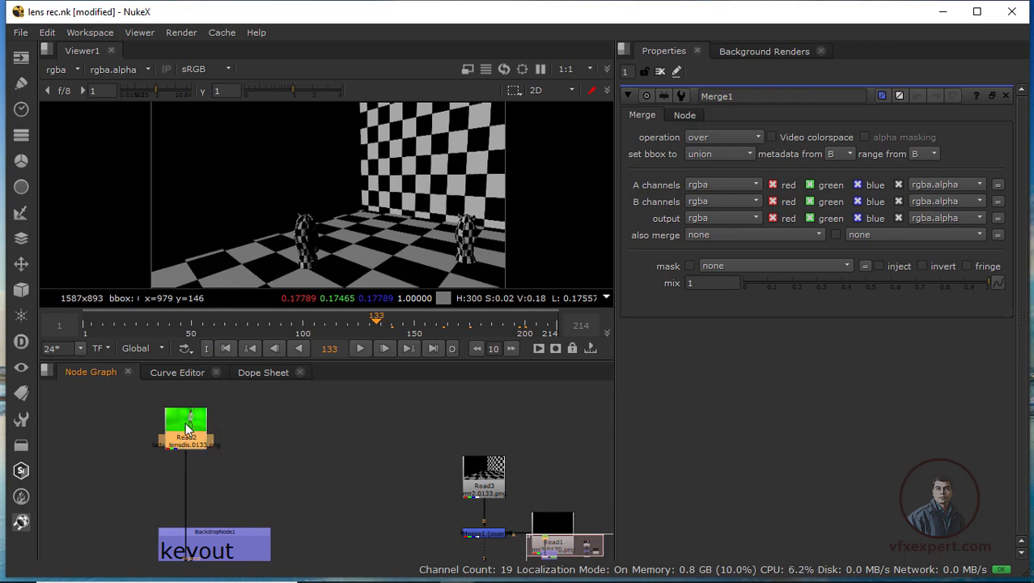
Show the Read2 green-screen plate in the viewer and place Viewer1 close to Read2.
key(1)
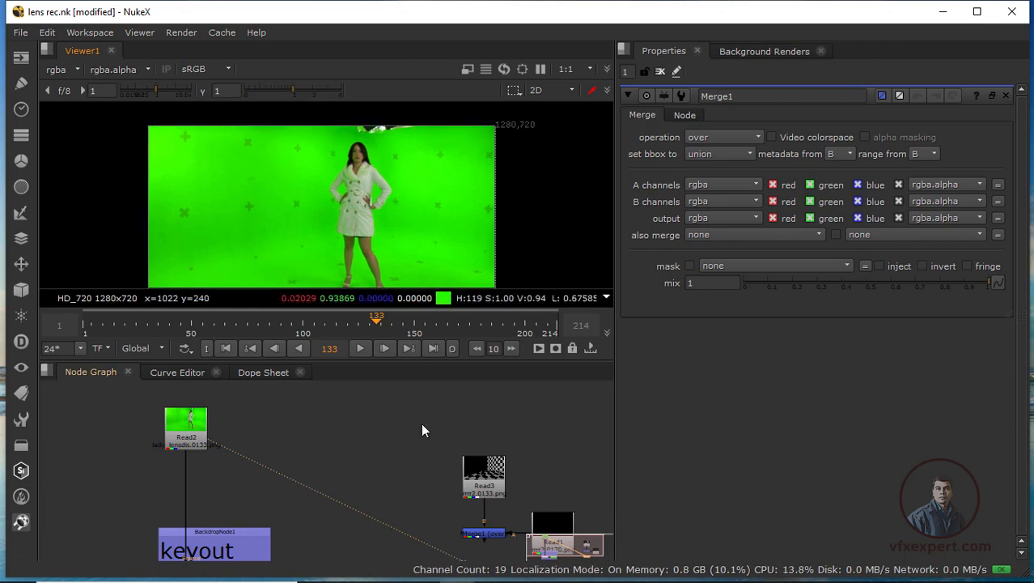
scroll(417, 433, down, 2)
drag(422, 511, 283, 445)
scroll(269, 421, up, 2)
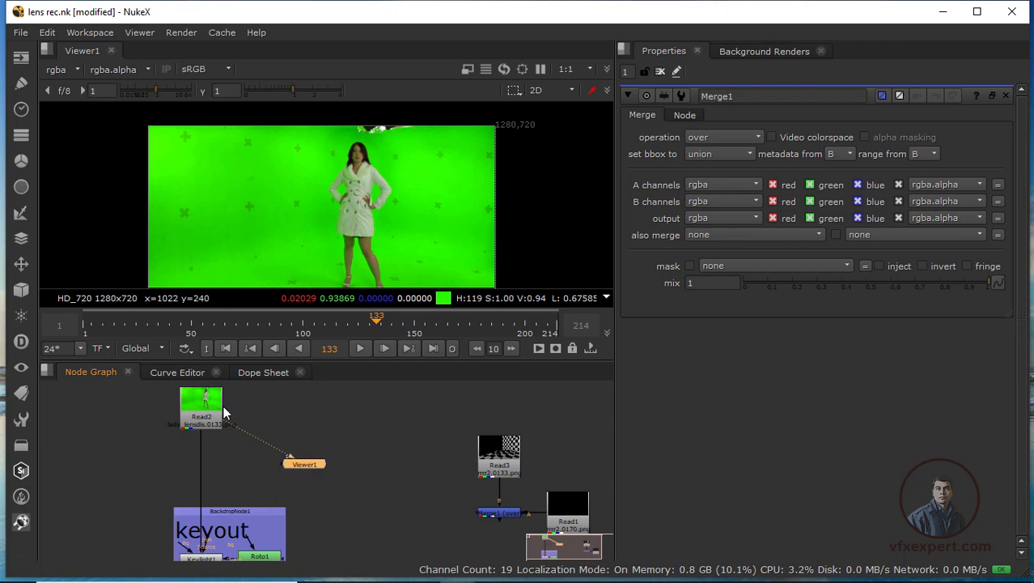
middle_drag(286, 446, 292, 470)
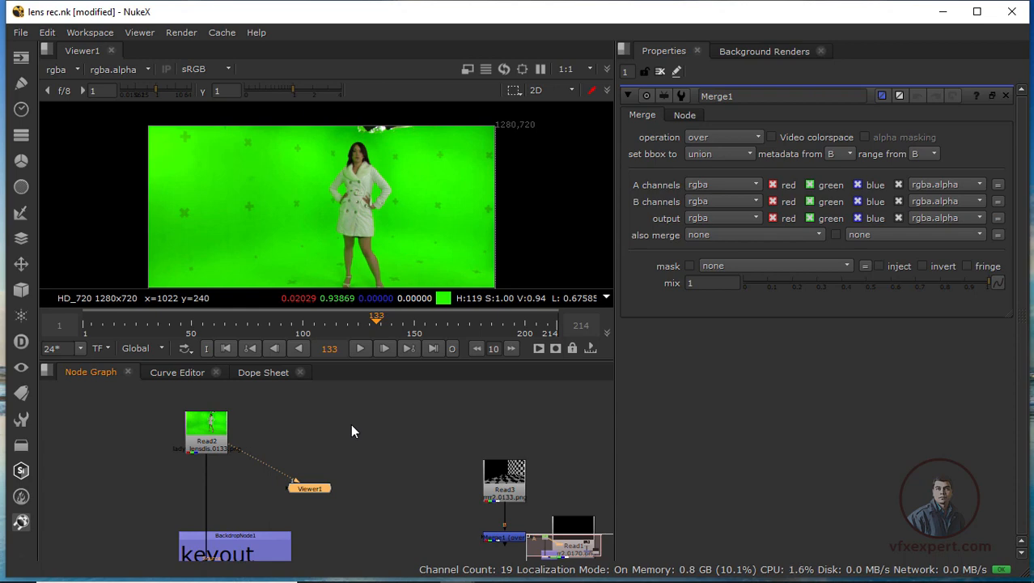
drag(309, 488, 314, 480)
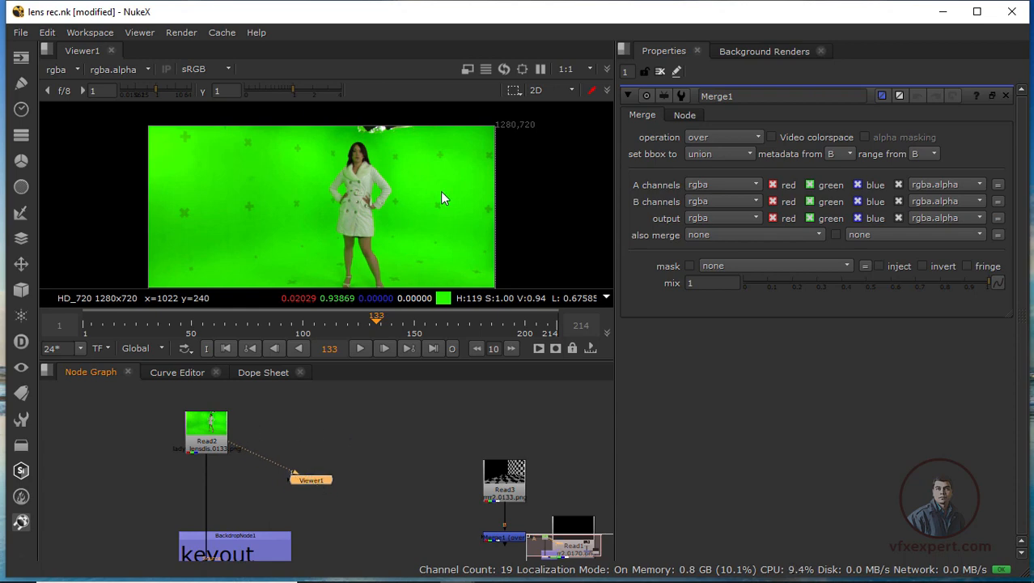
scroll(491, 179, up, 1)
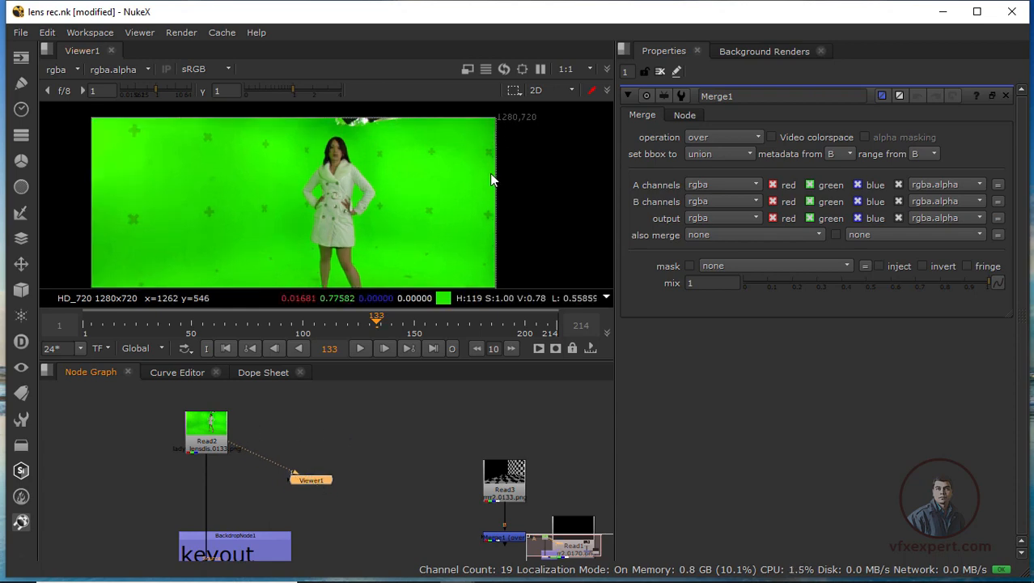
scroll(492, 180, down, 1)
middle_drag(487, 178, 425, 184)
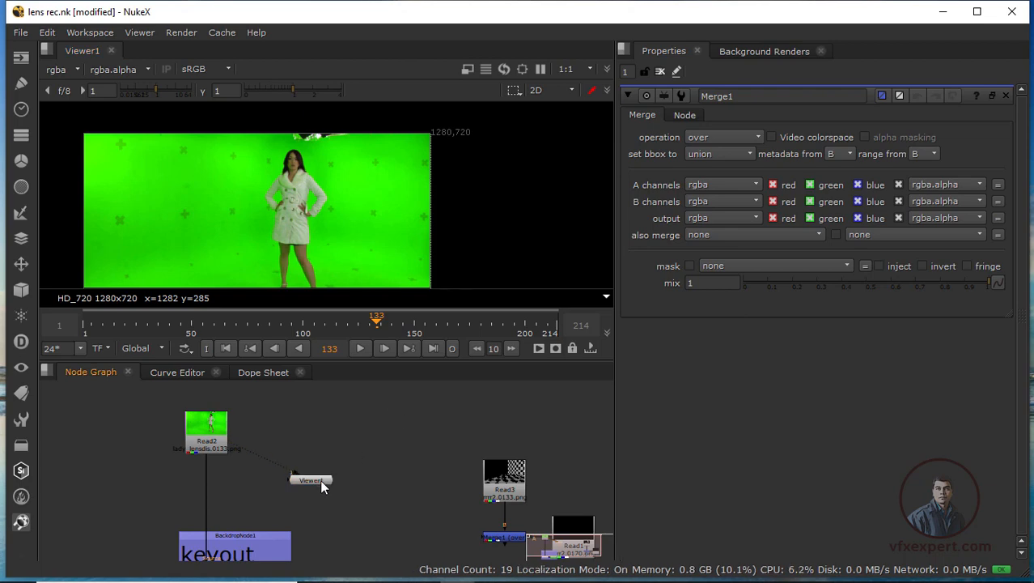
Add a Ramp node beside Read2 and show its output in the viewer.
click(28, 58)
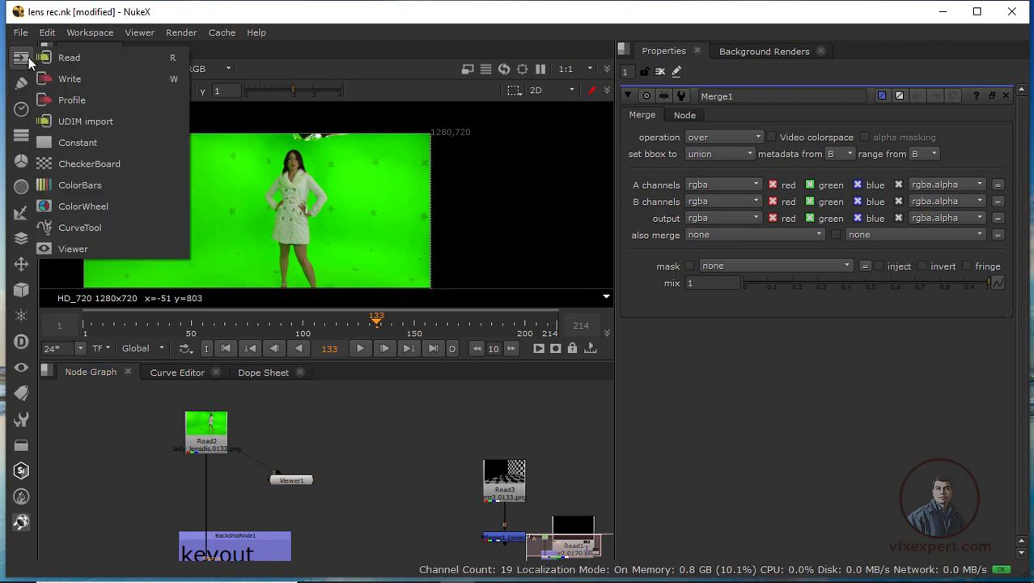
click(21, 83)
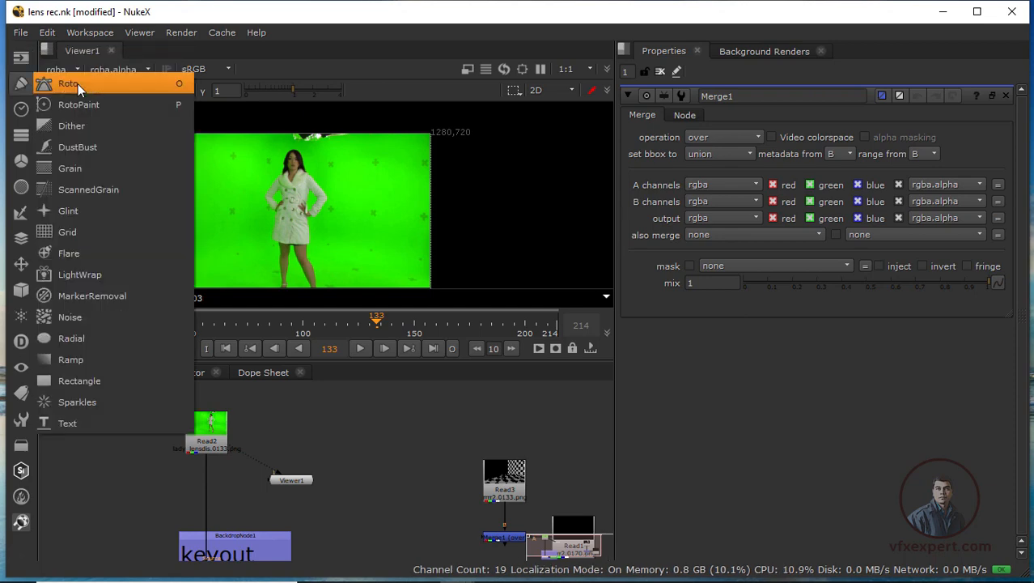
click(79, 361)
mouse_move(333, 446)
mouse_down()
mouse_move(376, 446)
mouse_move(365, 442)
mouse_up()
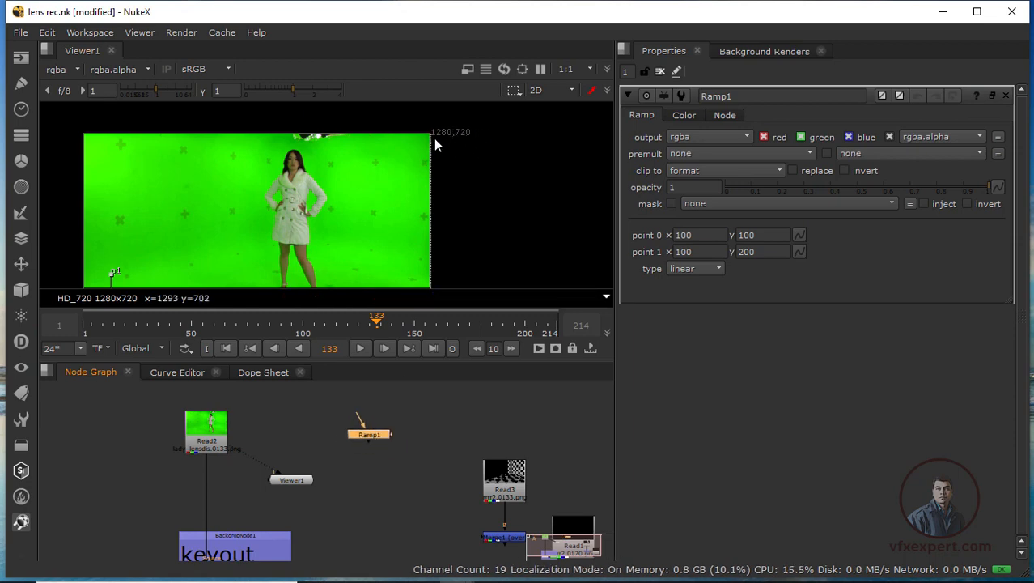
drag(371, 434, 344, 436)
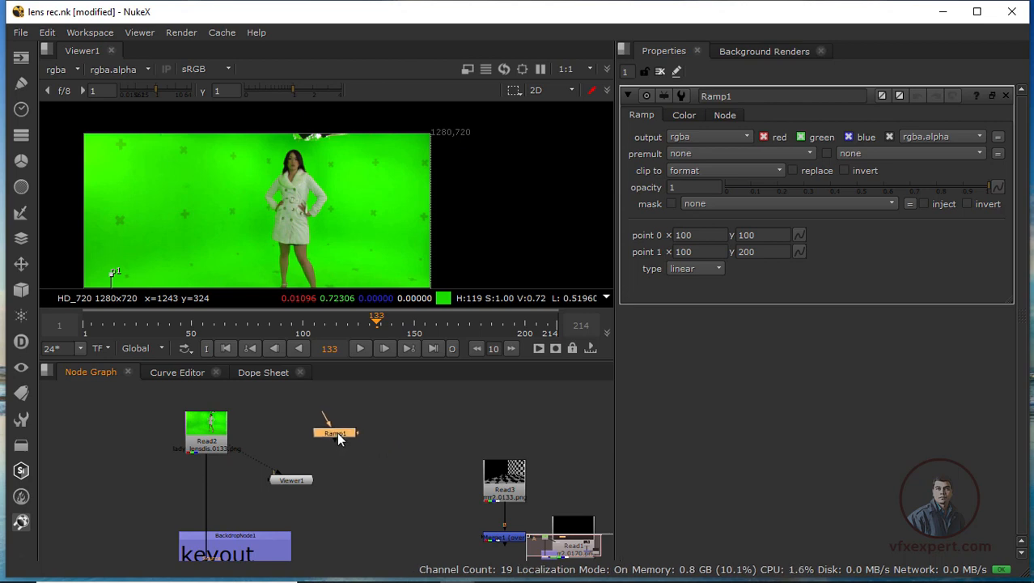
key(1)
scroll(446, 161, down, 5)
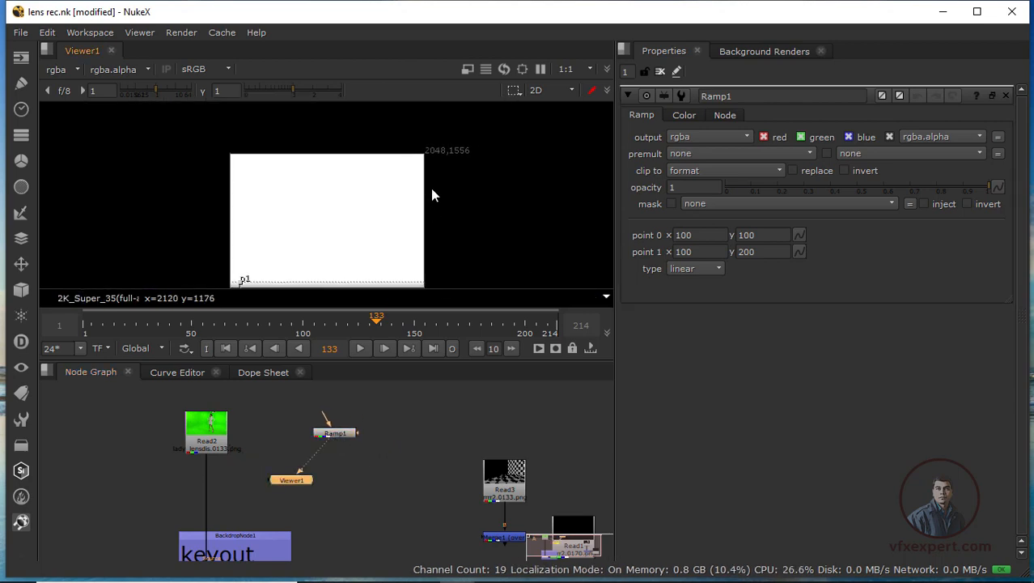
scroll(432, 195, up, 1)
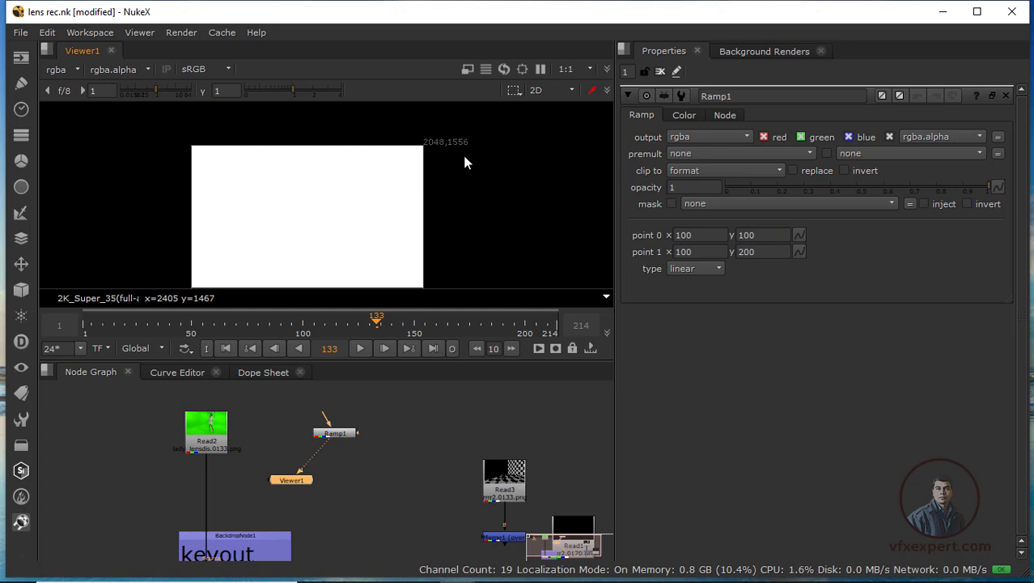
Compare the frame formats of the Read2 plate and Ramp1 by viewing each in turn.
click(209, 436)
key(1)
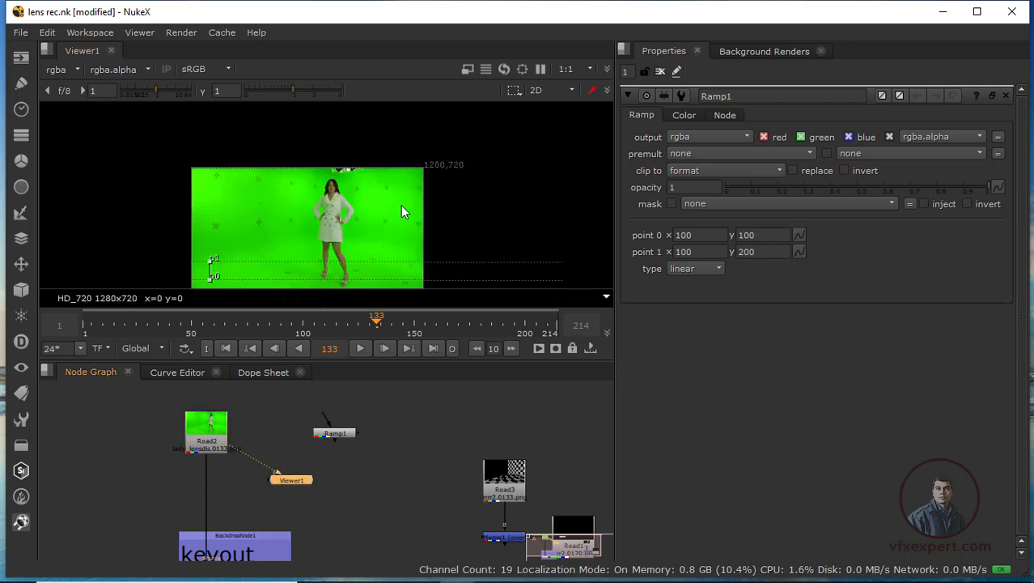
scroll(401, 205, up, 3)
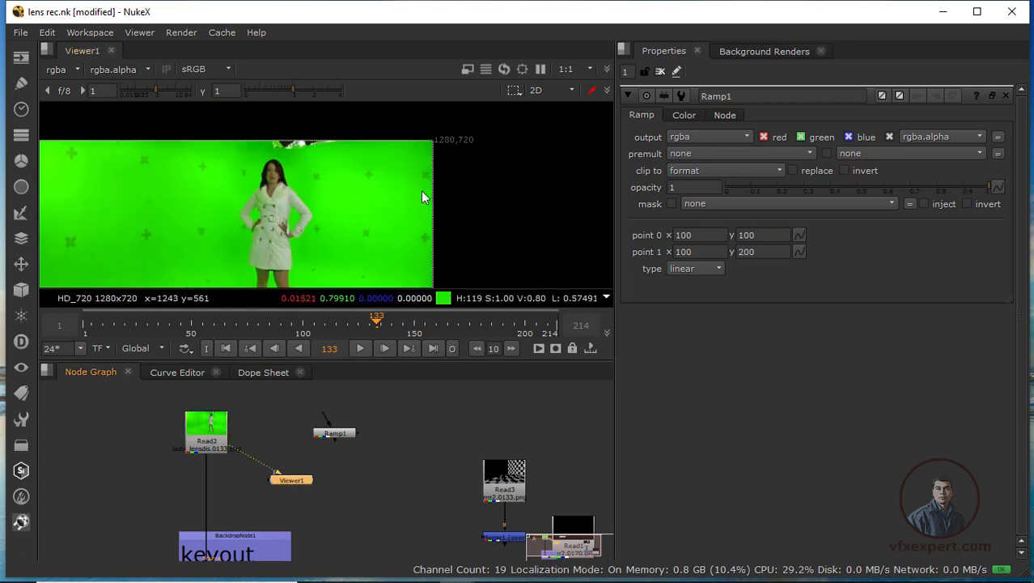
click(443, 422)
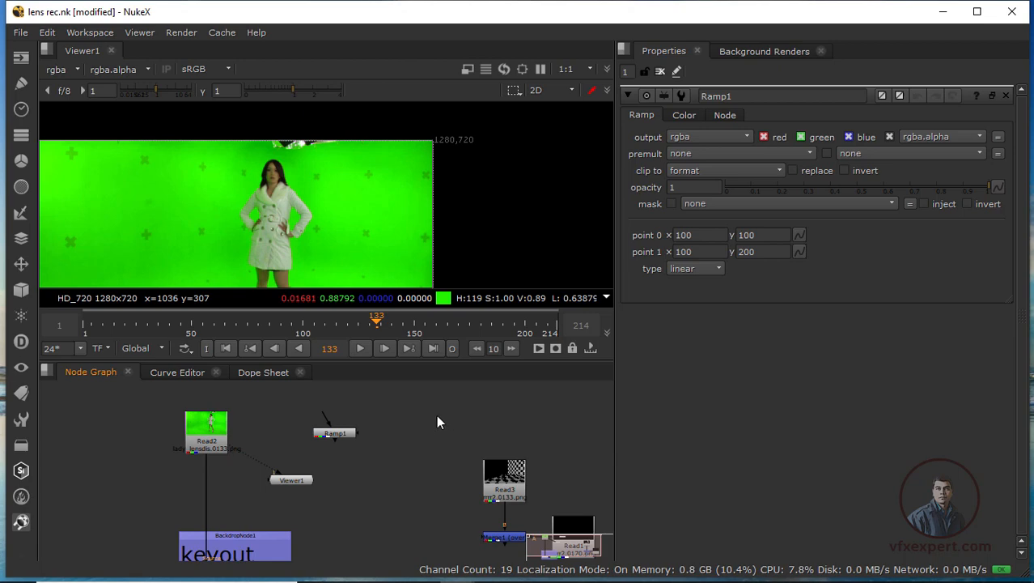
click(339, 434)
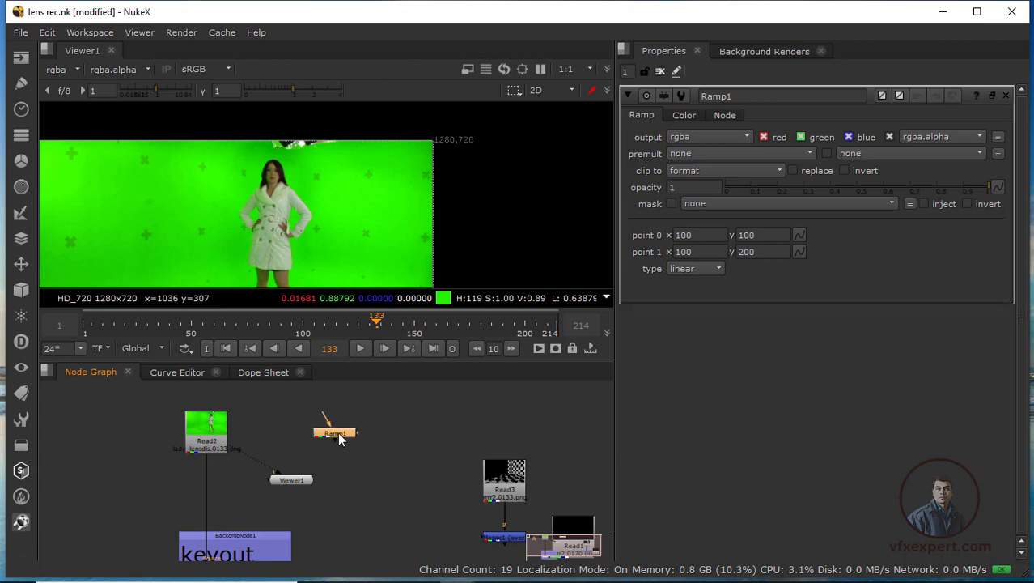
key(1)
scroll(439, 235, down, 2)
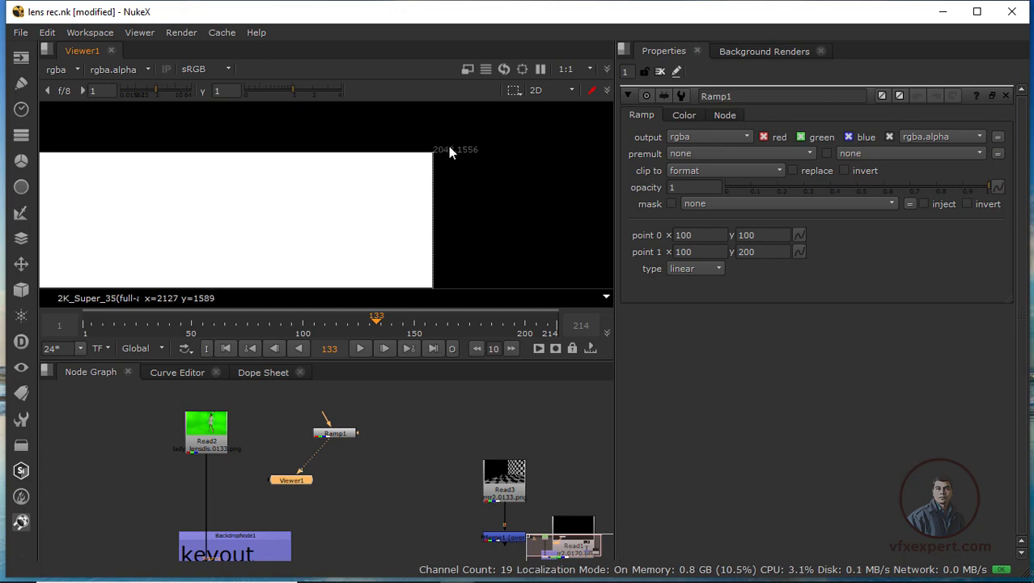
click(337, 434)
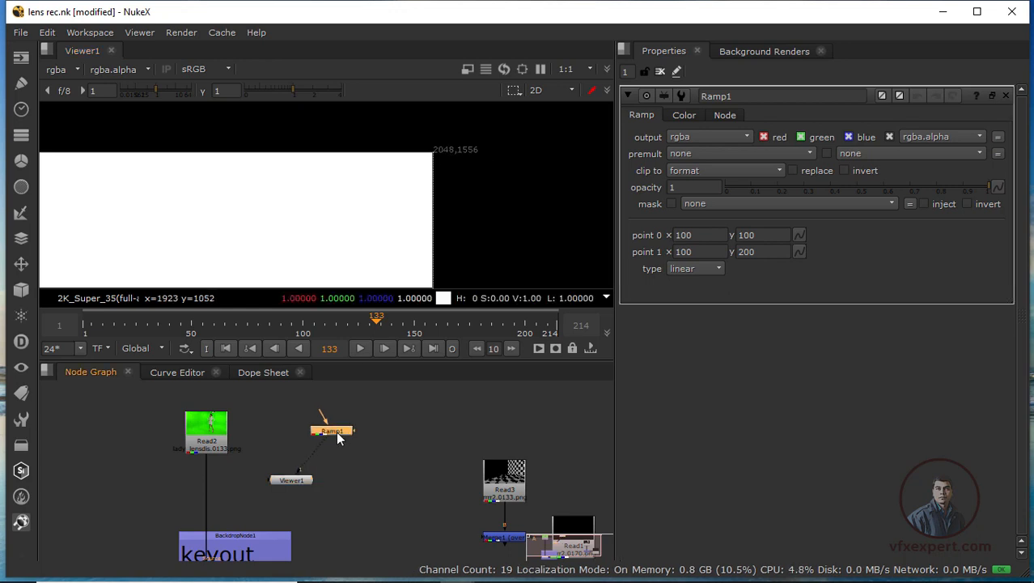
click(412, 481)
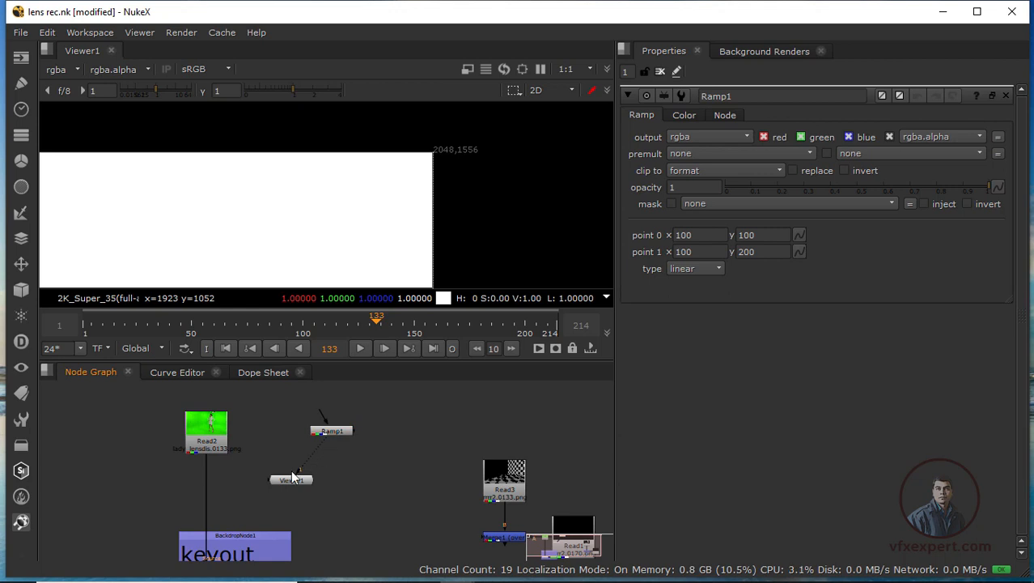
Disconnect Viewer1 from Ramp1 and delete the Ramp node.
drag(301, 470, 327, 434)
click(331, 431)
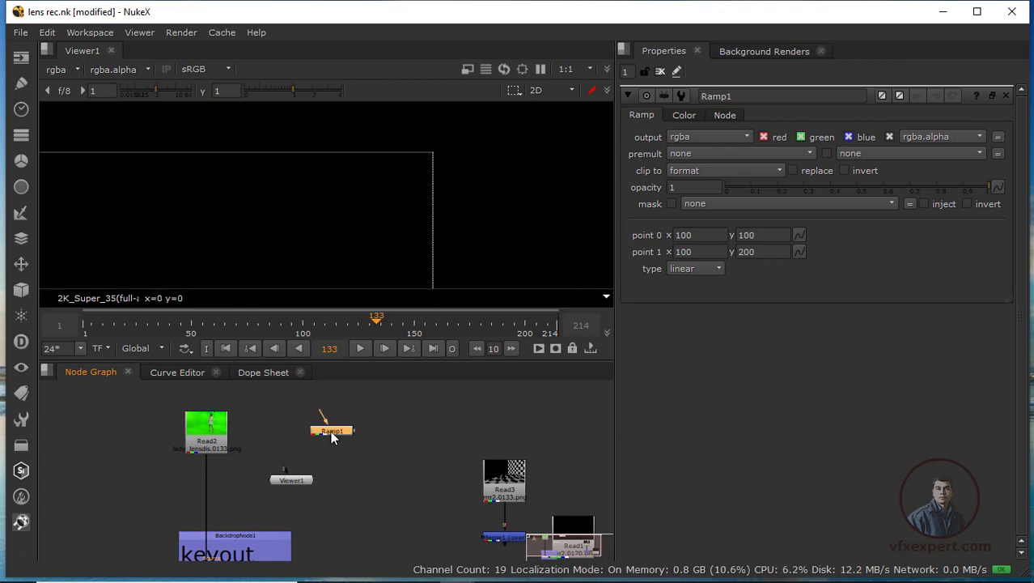
key(Delete)
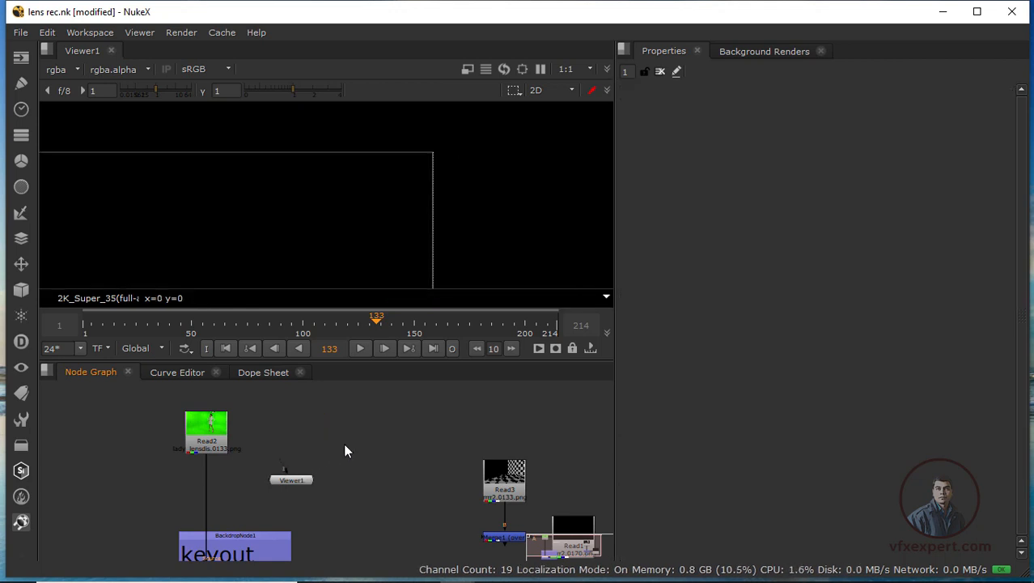
Set the project's full size format to HD_720 1280x720.
key(s)
drag(1020, 320, 1010, 425)
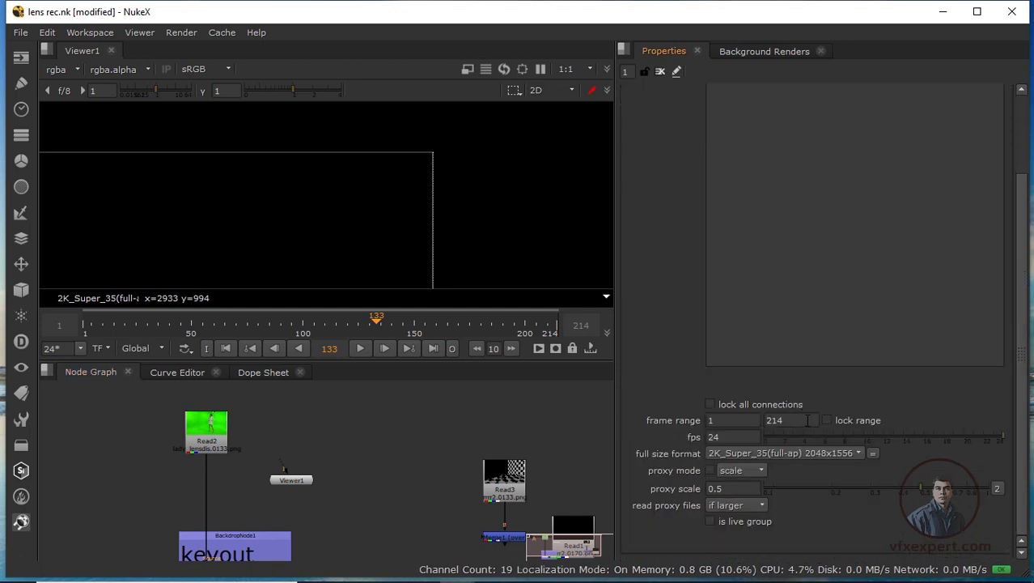
click(855, 454)
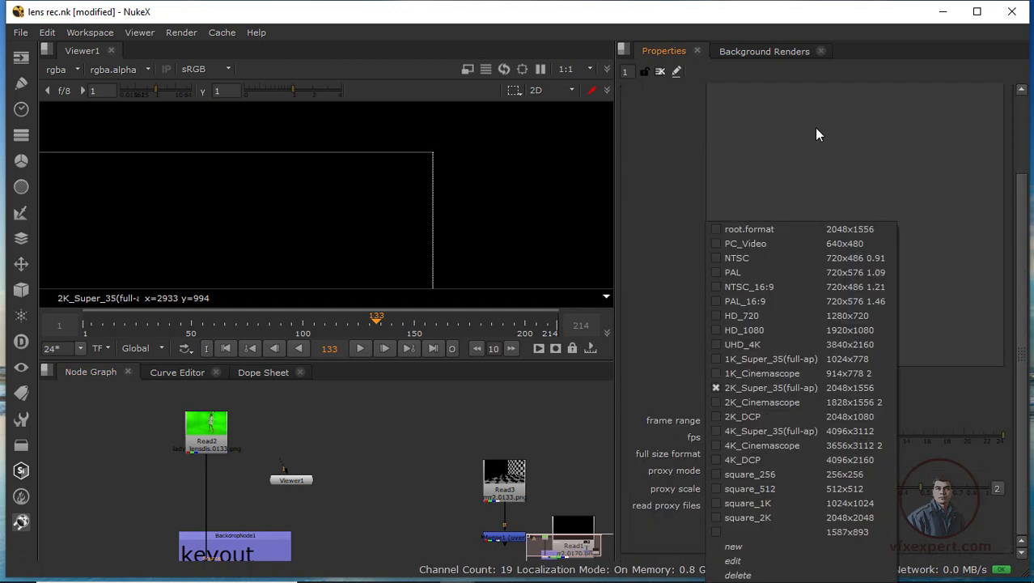
click(747, 318)
Widen the viewer area and show the whole Read2 green-screen plate in it.
drag(618, 193, 820, 194)
scroll(357, 160, down, 3)
click(221, 430)
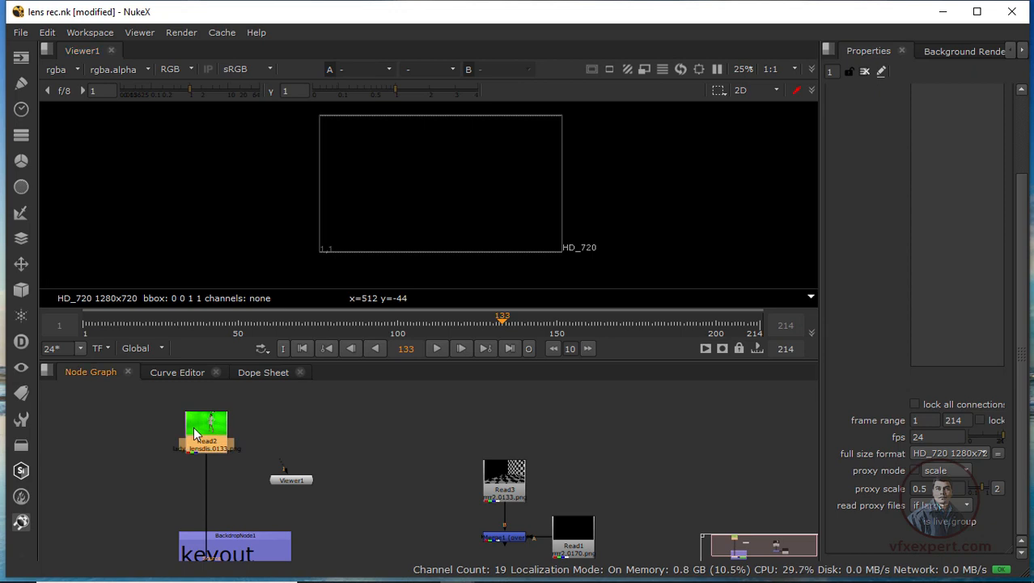
key(1)
scroll(497, 172, up, 1)
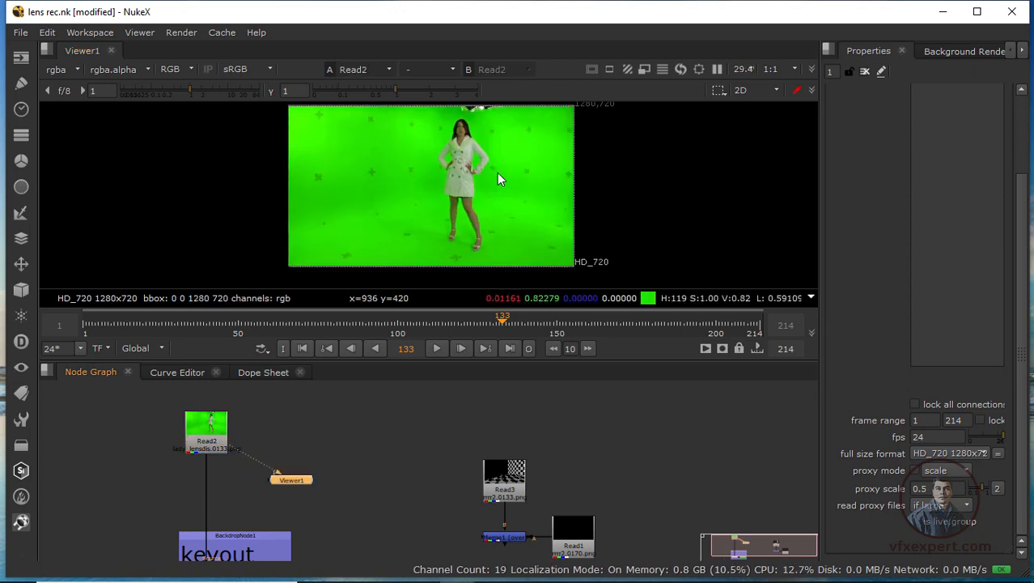
middle_drag(504, 177, 452, 195)
click(341, 409)
Add a new Ramp node, connect Viewer1 to it and place the viewer node beneath it.
click(31, 84)
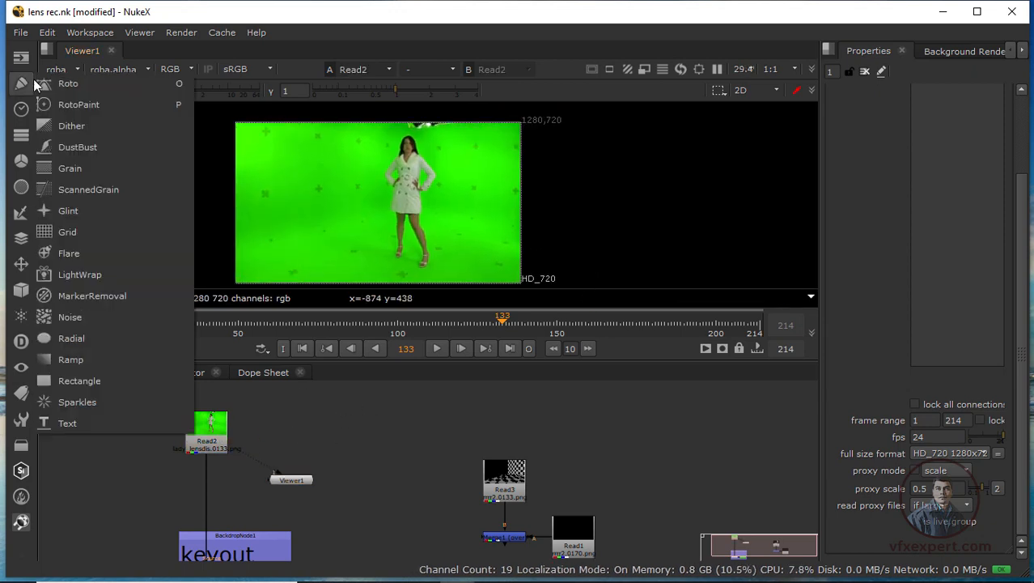
click(79, 361)
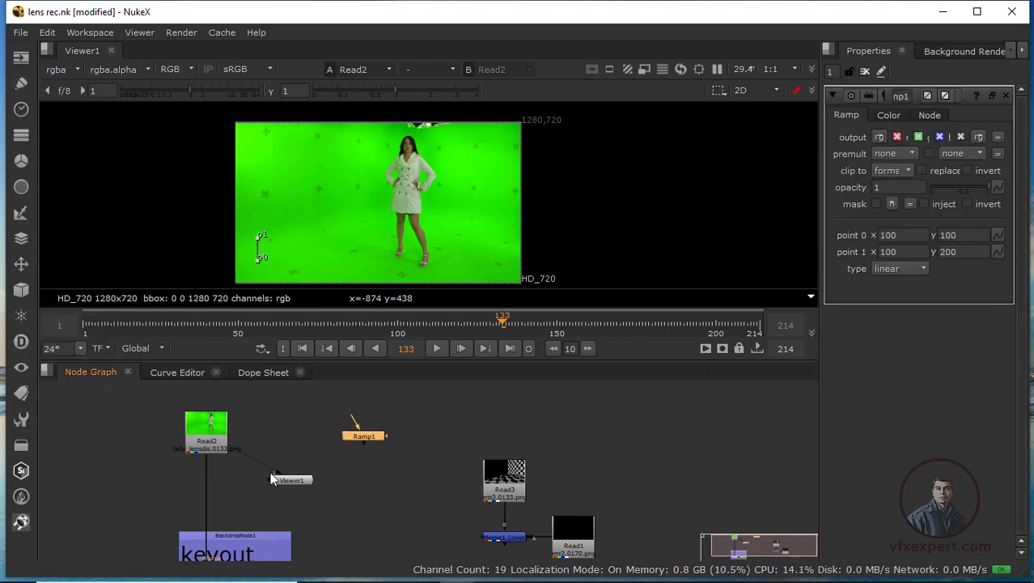
drag(239, 453, 356, 436)
drag(297, 483, 364, 471)
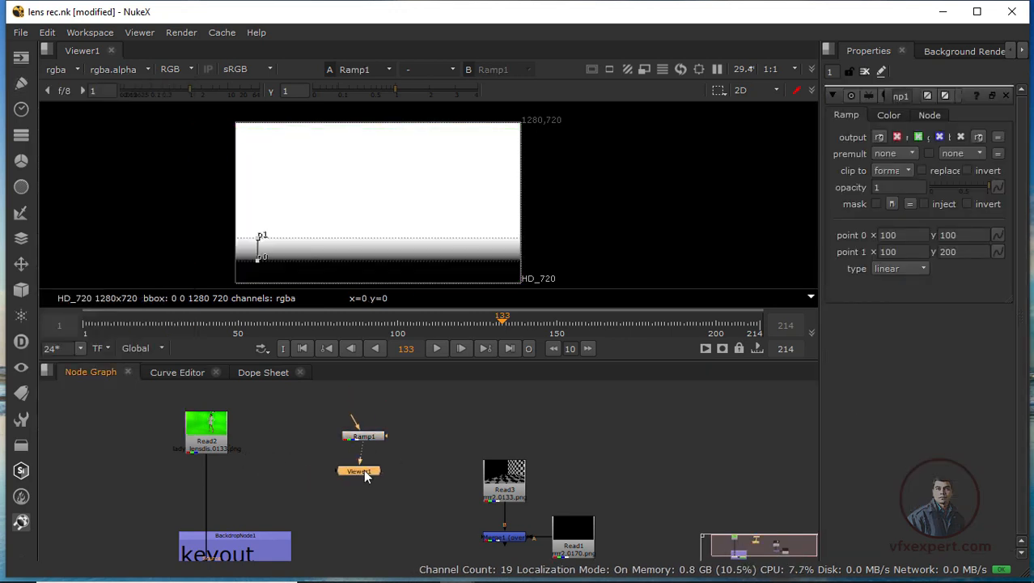
click(424, 429)
middle_drag(600, 218, 583, 219)
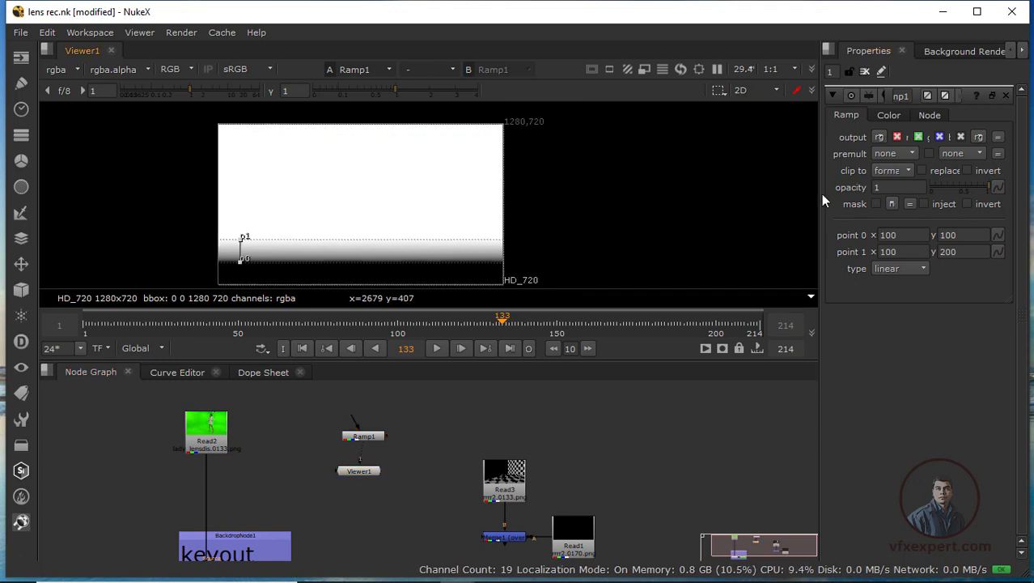
Widen the area showing the Ramp1 settings and align the Ramp1 node directly above Viewer1.
drag(820, 193, 718, 195)
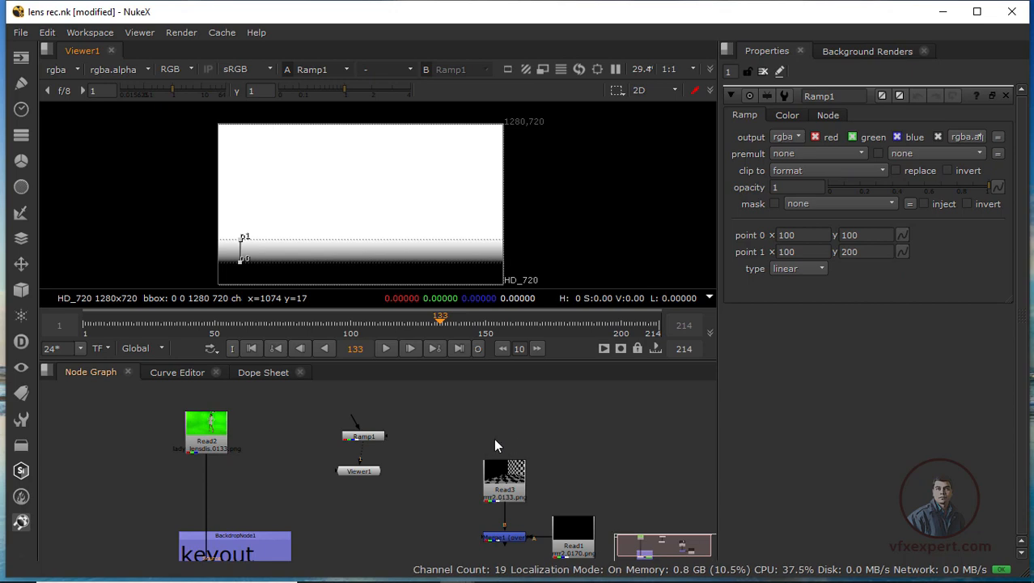
drag(378, 438, 372, 438)
click(392, 440)
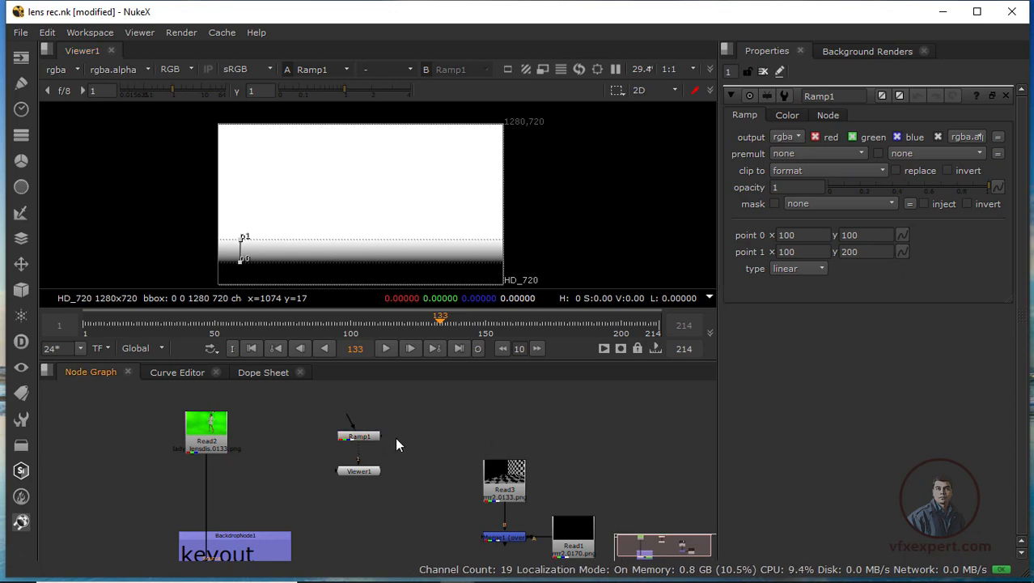
scroll(397, 437, up, 2)
middle_drag(397, 437, 343, 436)
click(336, 443)
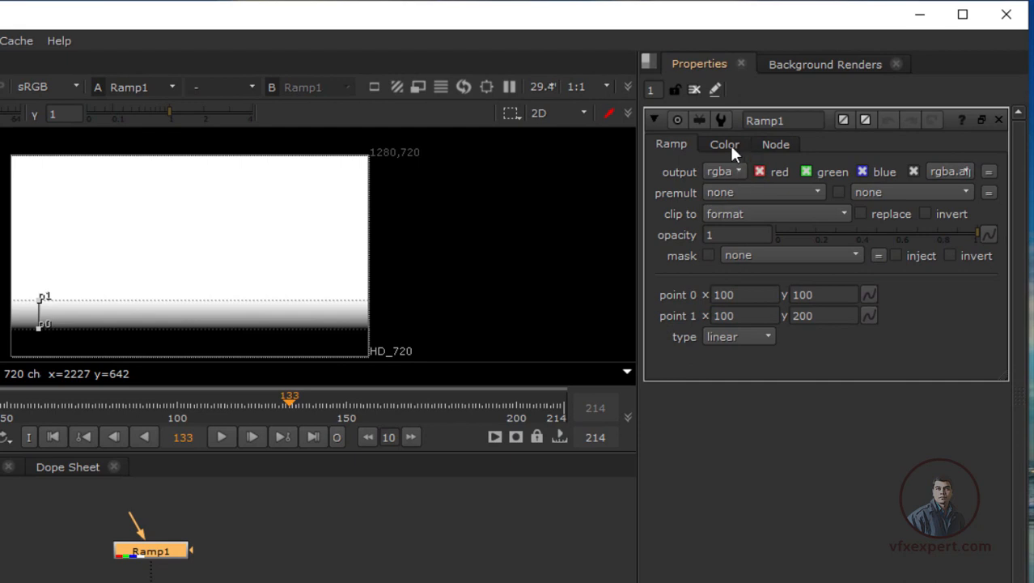
Split Ramp1's color into separate channels and make it red by setting green and blue to 0.
click(729, 147)
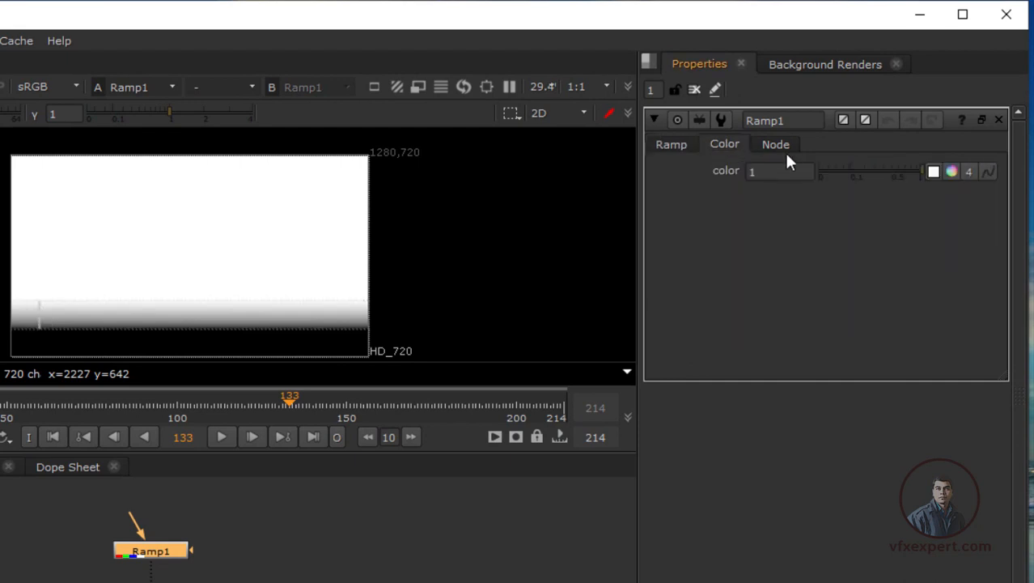
click(966, 179)
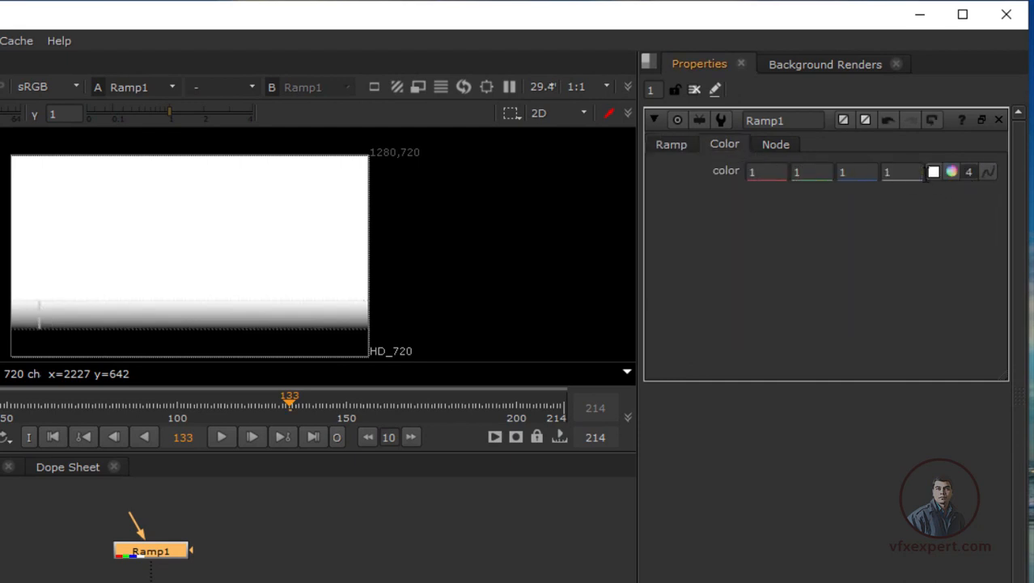
click(796, 172)
text(0)
key(Tab)
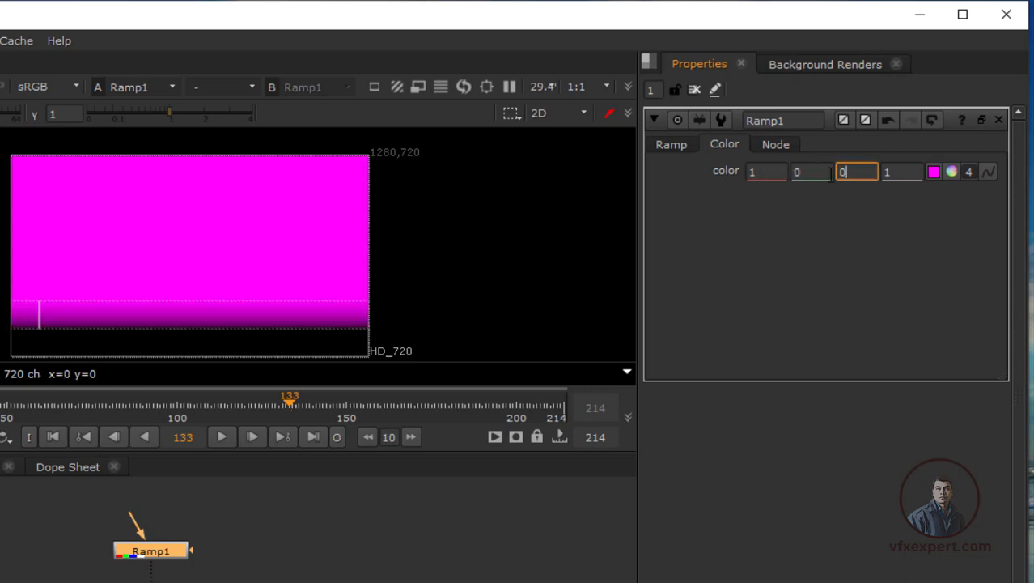
text(0)
click(775, 170)
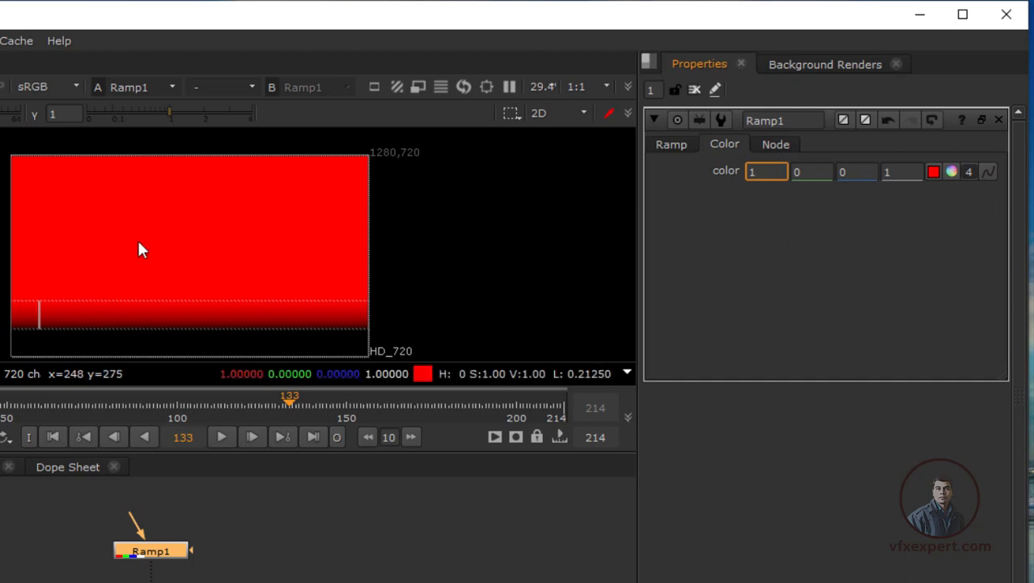
Set Ramp1's point 1 to x 1280, y 0, and close its settings to view the gradient without overlays.
click(667, 144)
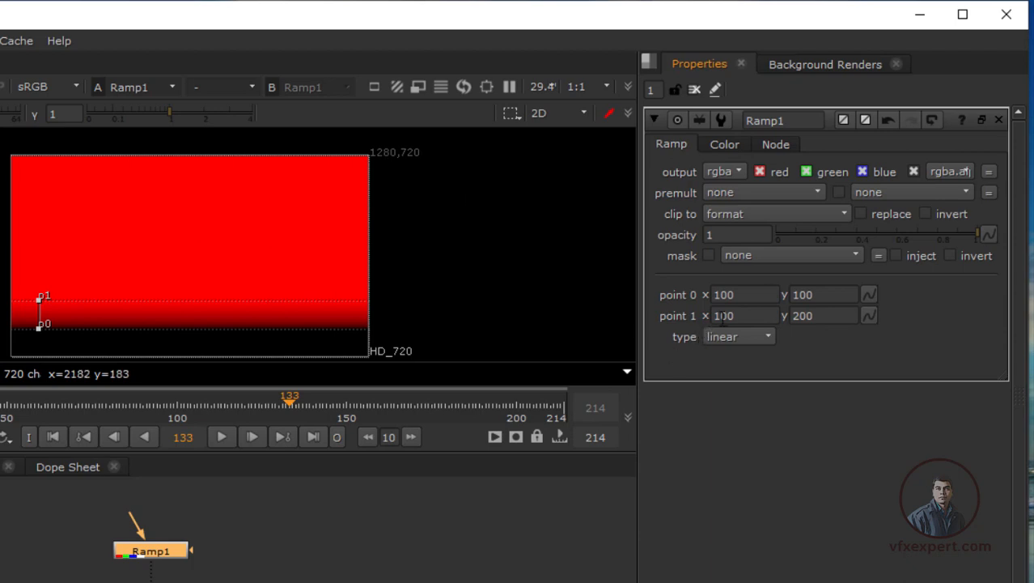
double_click(738, 315)
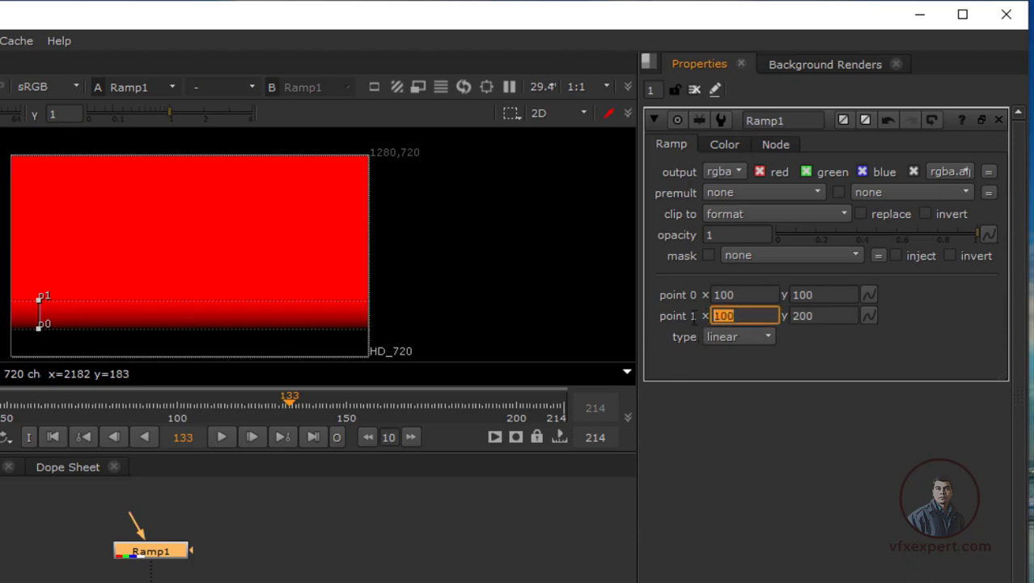
text(128)
key(Return)
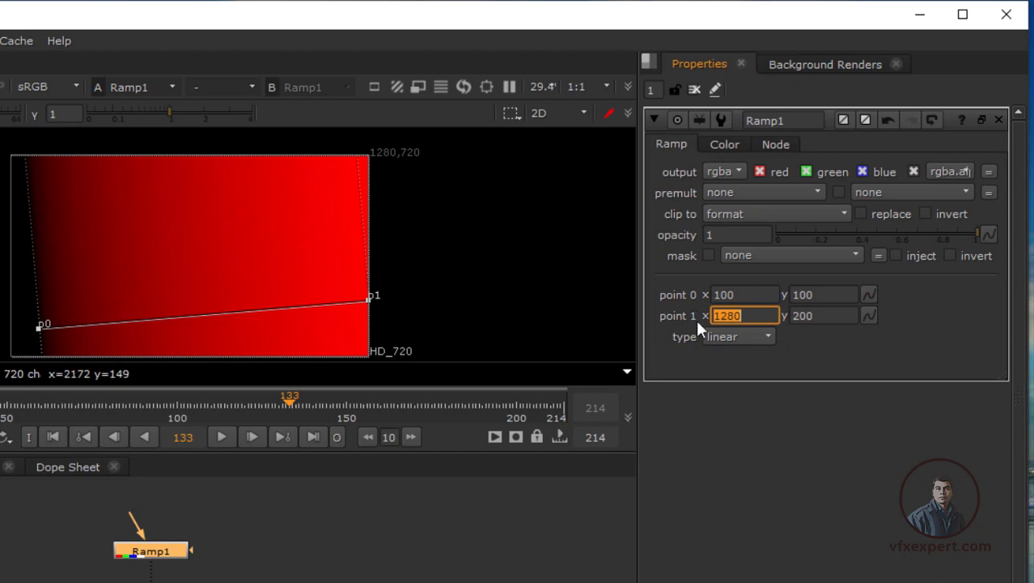
click(813, 317)
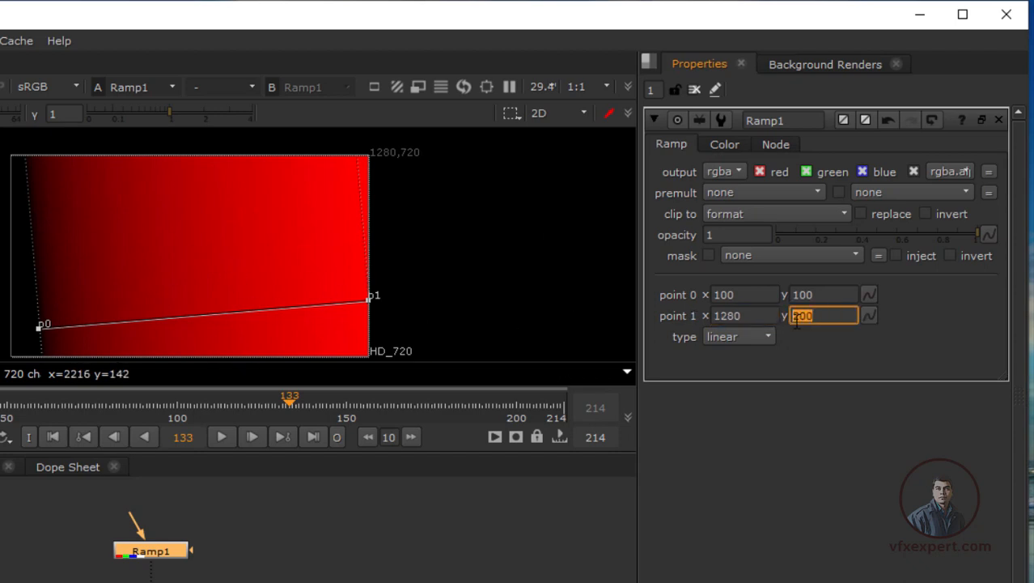
text(0)
key(Return)
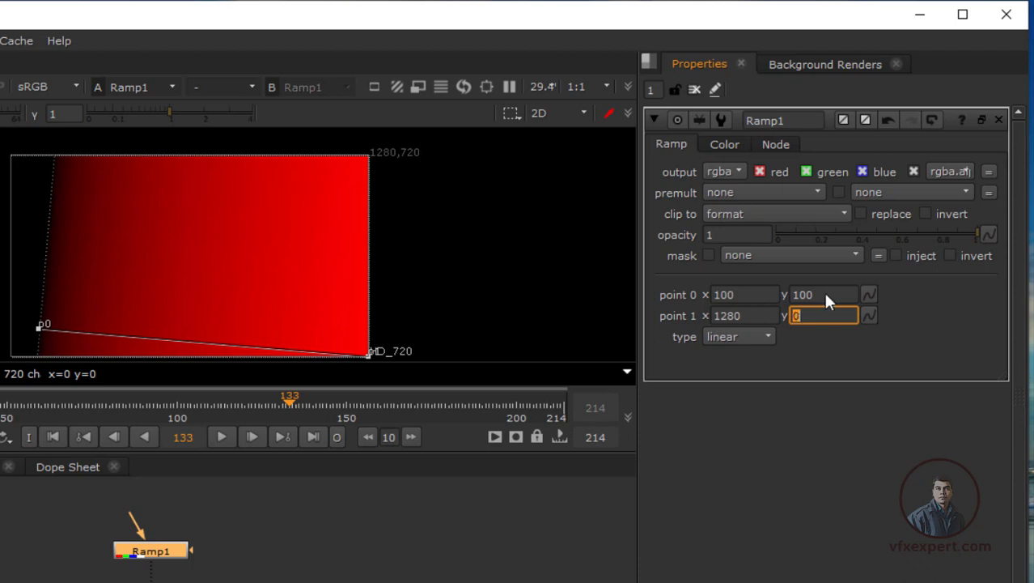
click(391, 485)
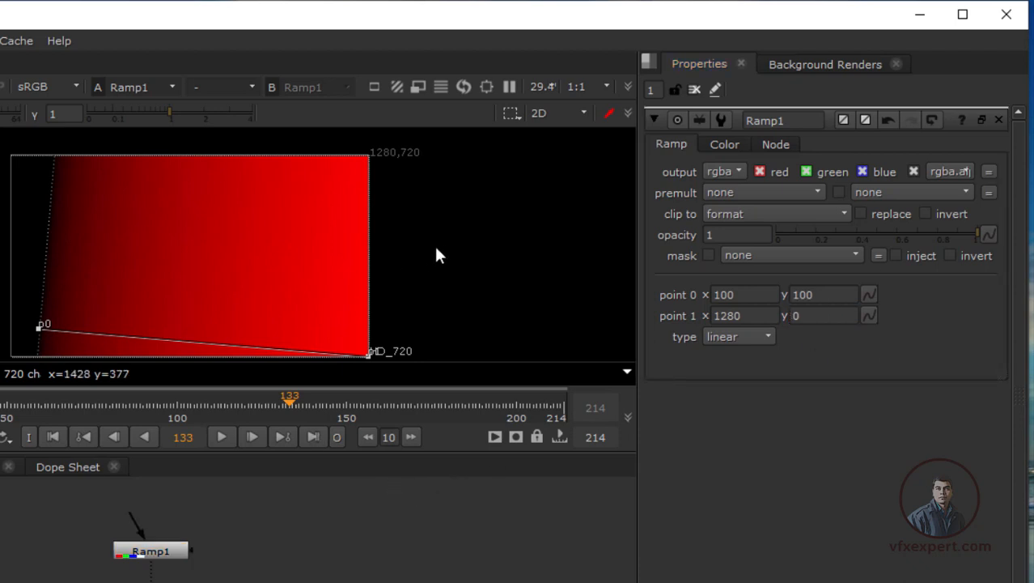
click(695, 90)
scroll(352, 282, down, 2)
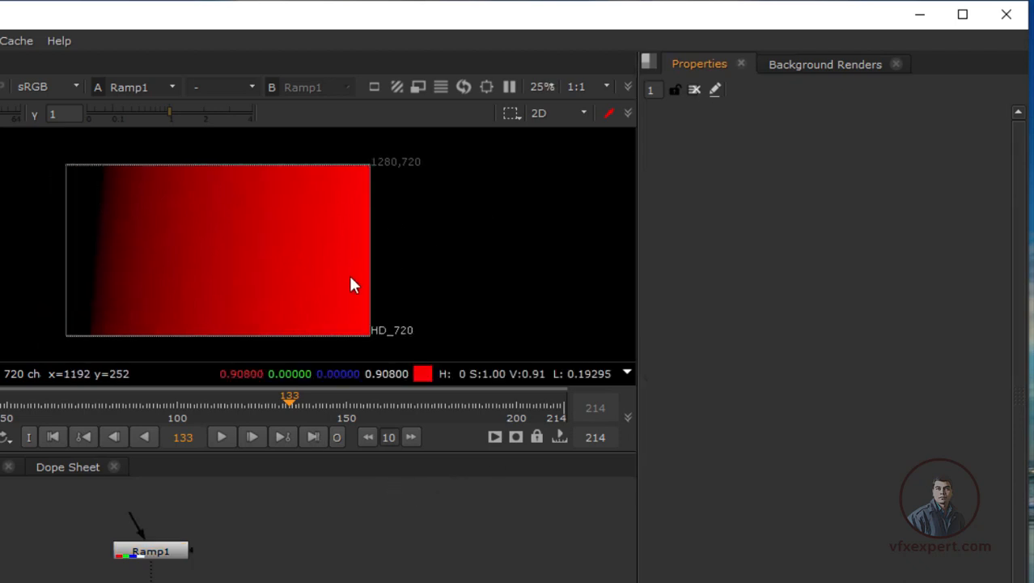
Reopen Ramp1's settings and set its point 0 to x 0, y 0.
double_click(171, 549)
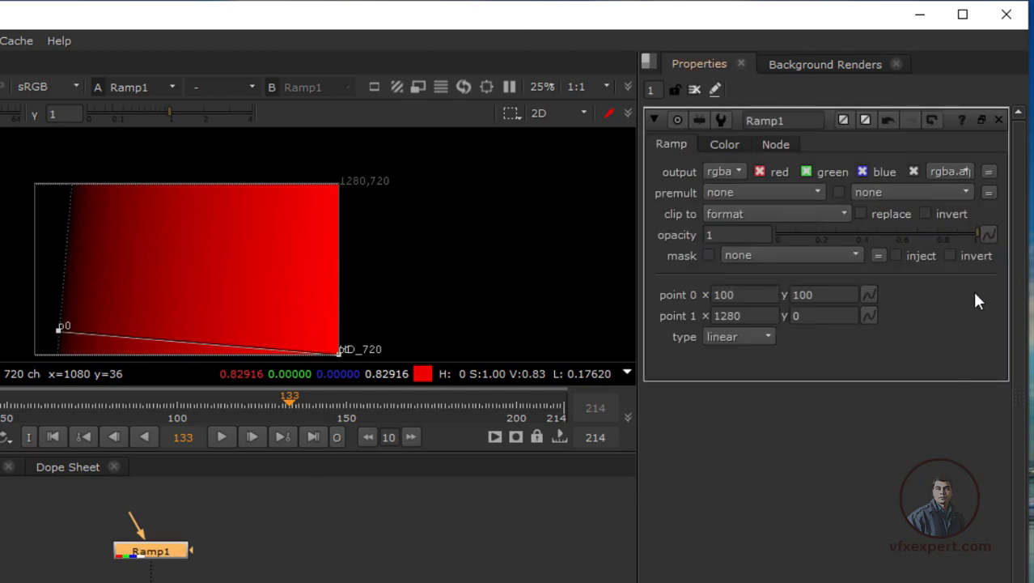
click(749, 295)
text(0)
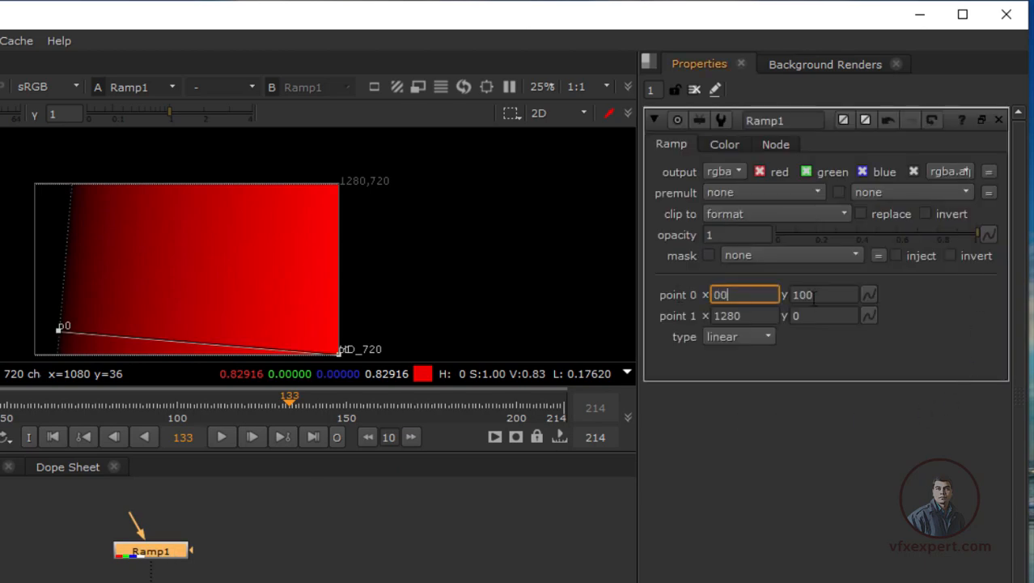
key(Tab)
text(00)
key(Return)
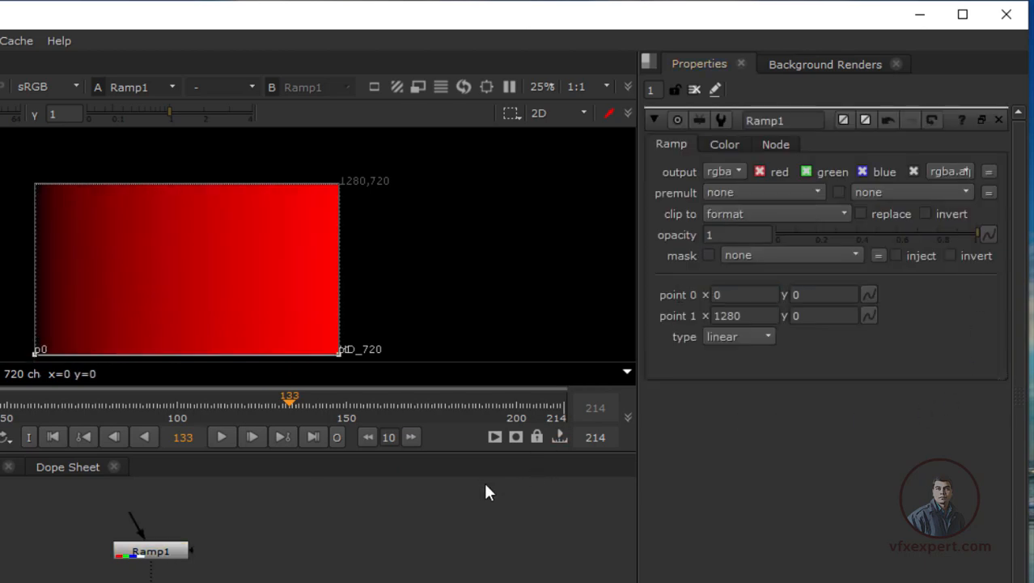
middle_drag(362, 272, 393, 272)
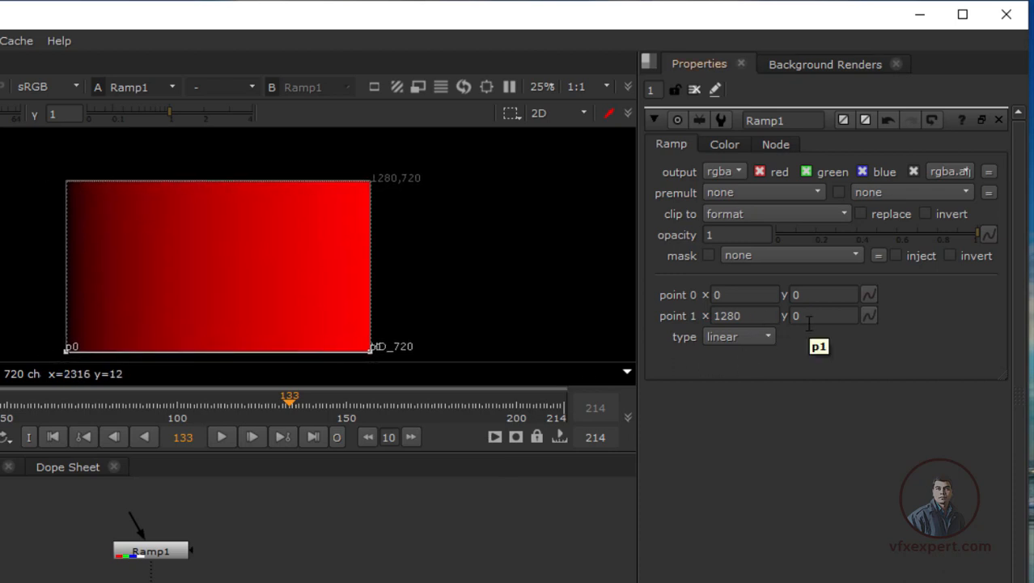
Duplicate the Ramp1 node and place the copy beside it, unconnected.
click(167, 555)
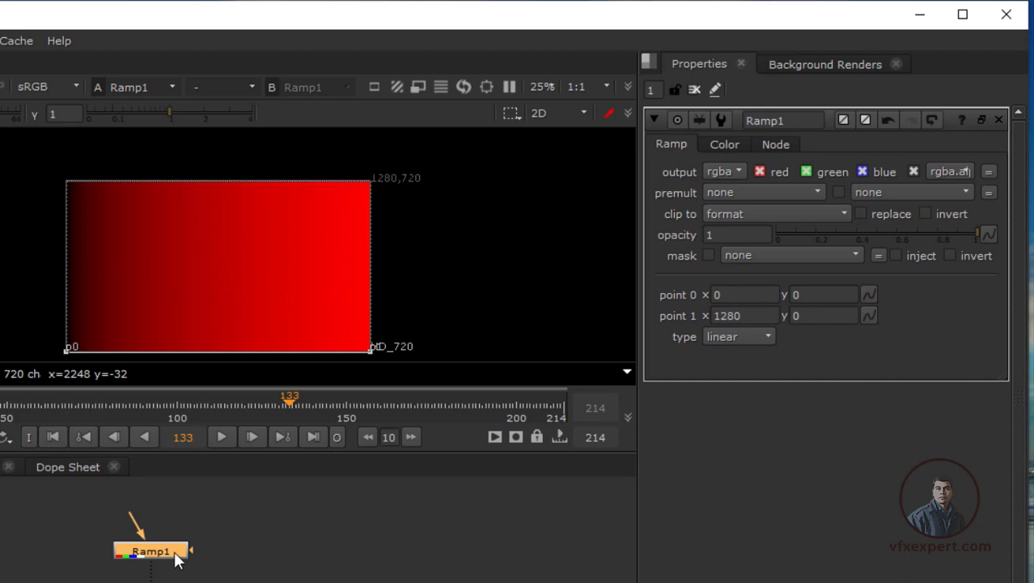
click(258, 544)
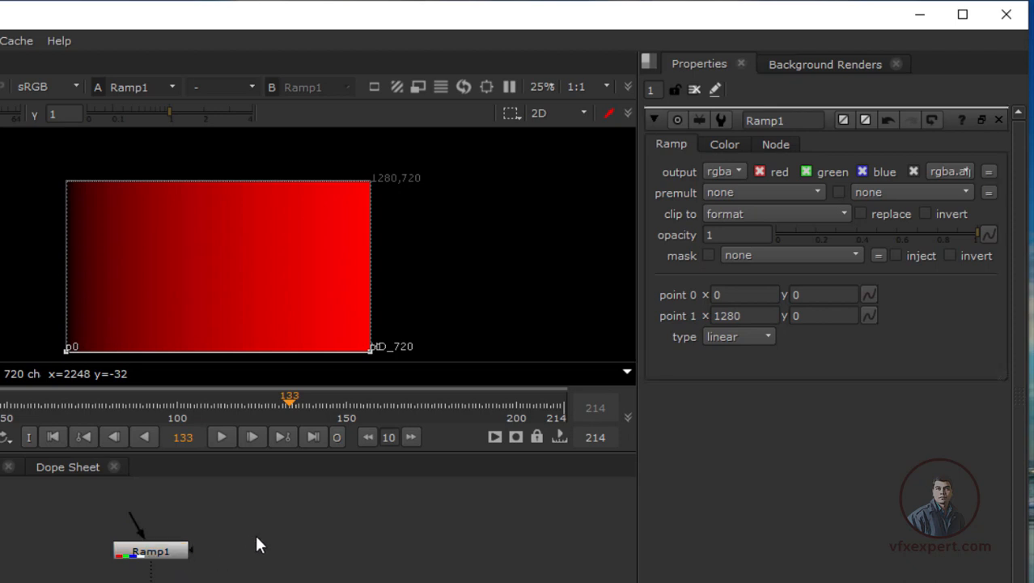
key(ctrl+v)
Label the Ramp1 node "red" and its copy Ramp2 "green".
click(175, 553)
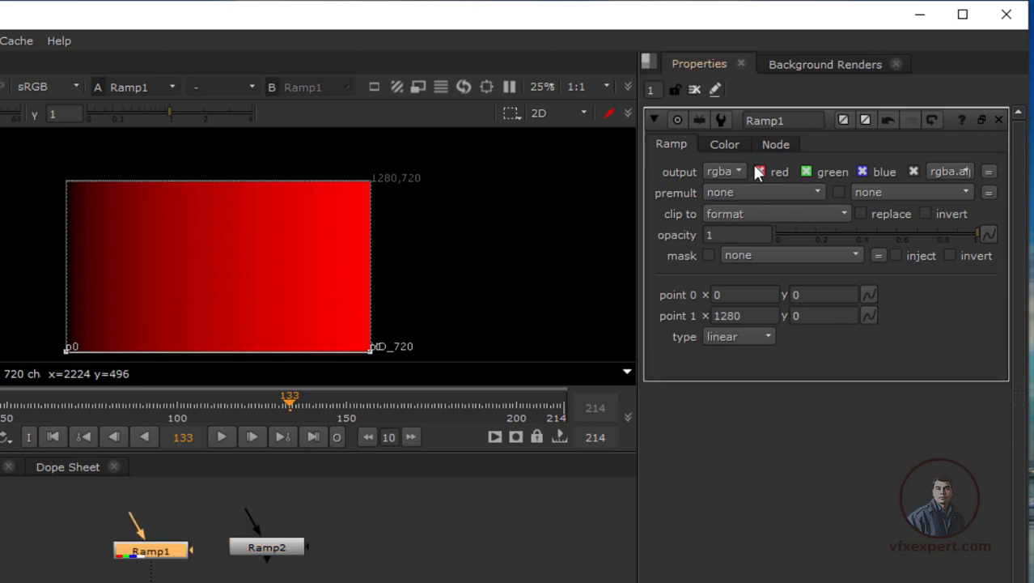
click(776, 146)
text(r)
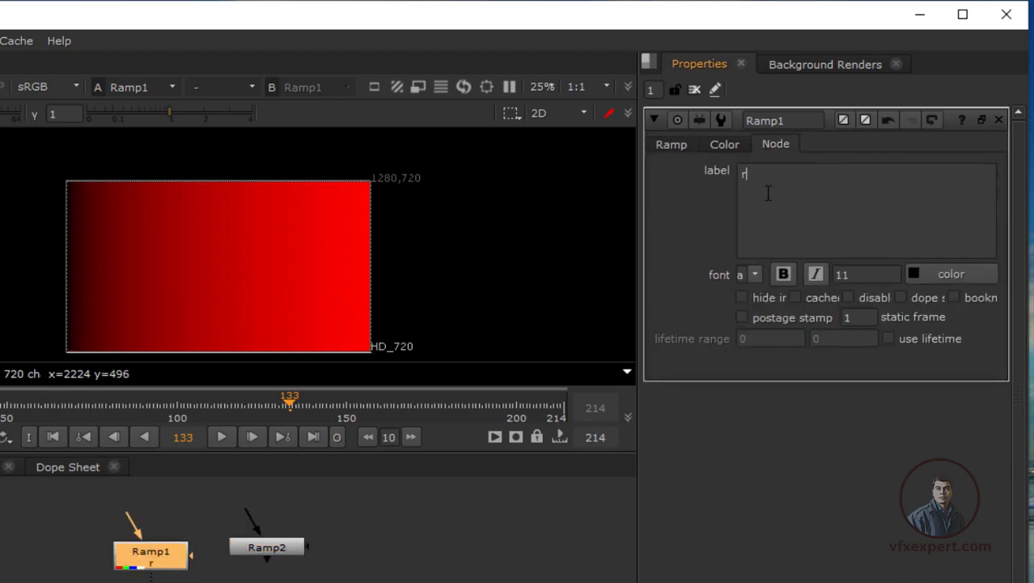
text(ed)
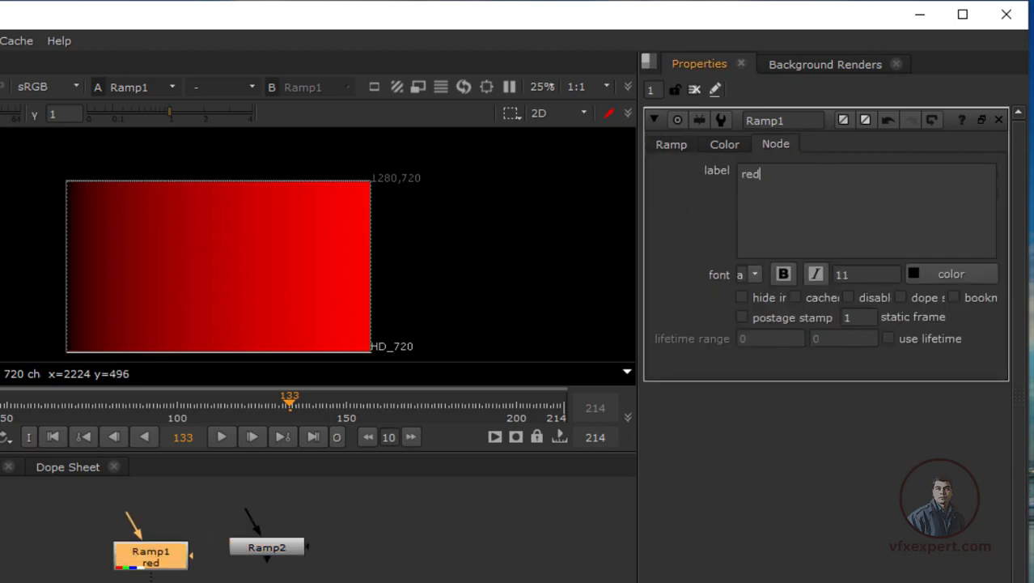
click(263, 549)
click(763, 147)
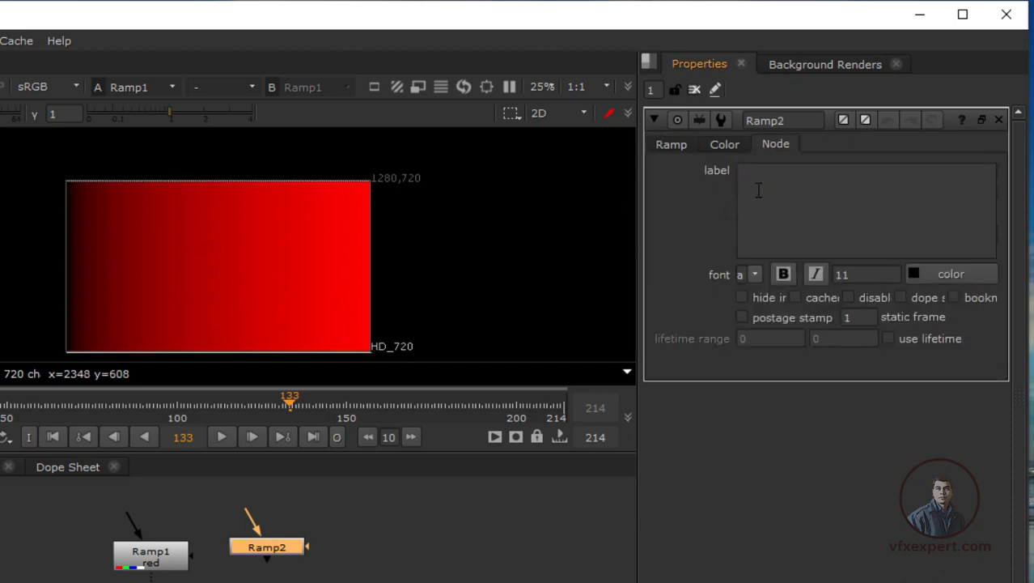
text(gree)
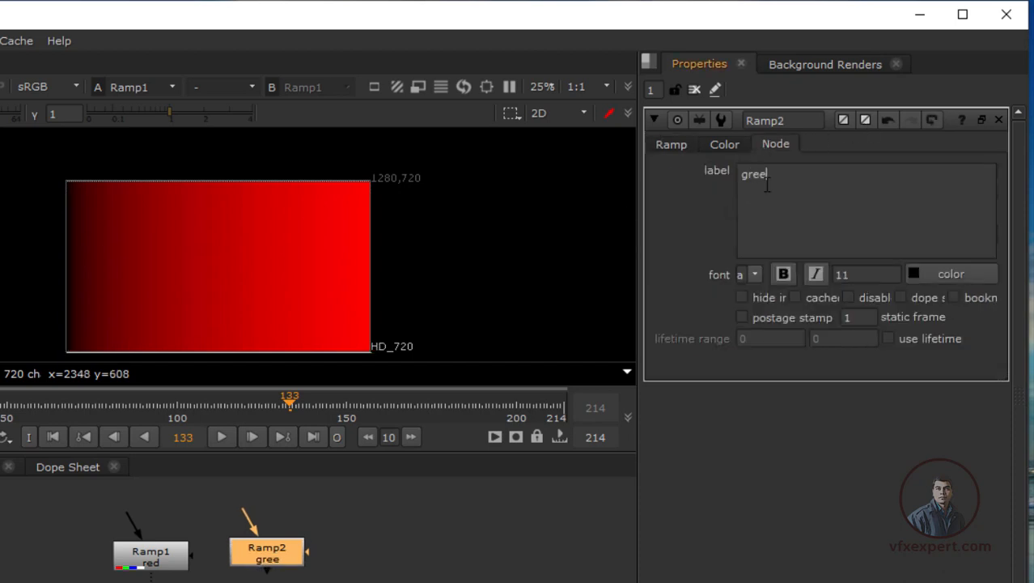
text(n)
Make Ramp2 green by setting its color to red 0 and green 1, and show it in Viewer1.
click(738, 149)
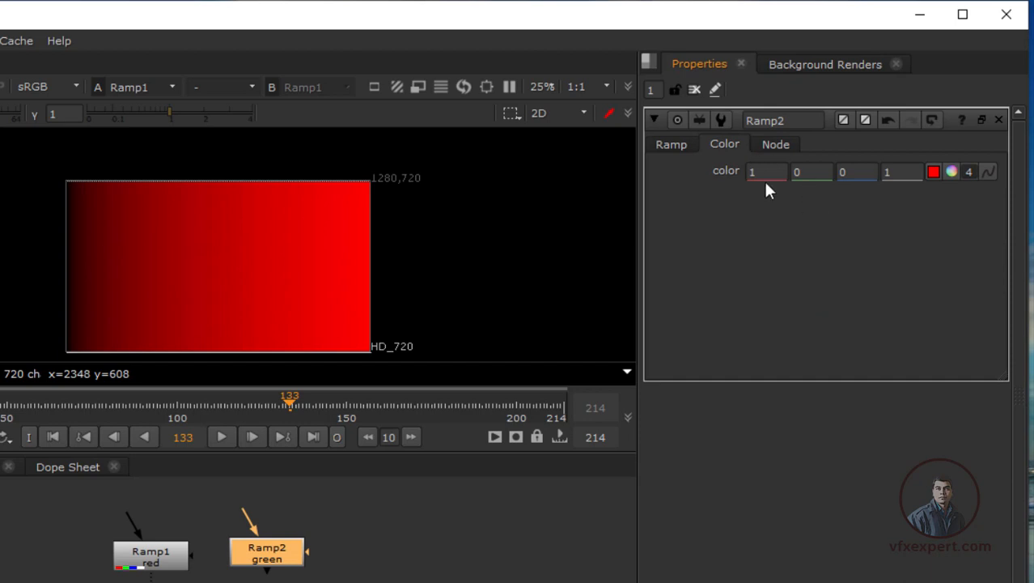
drag(756, 173, 733, 175)
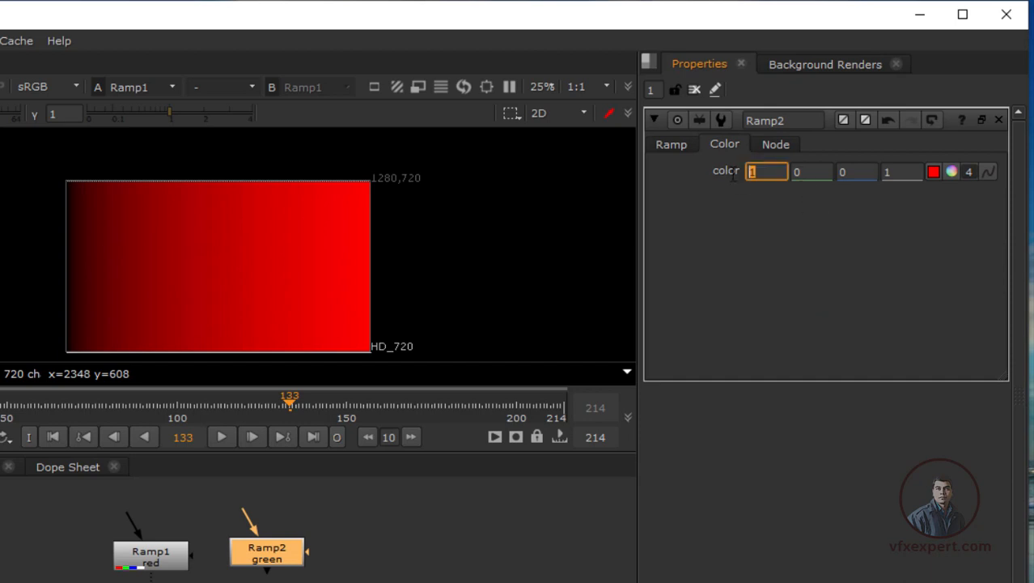
text(0)
drag(807, 174, 790, 175)
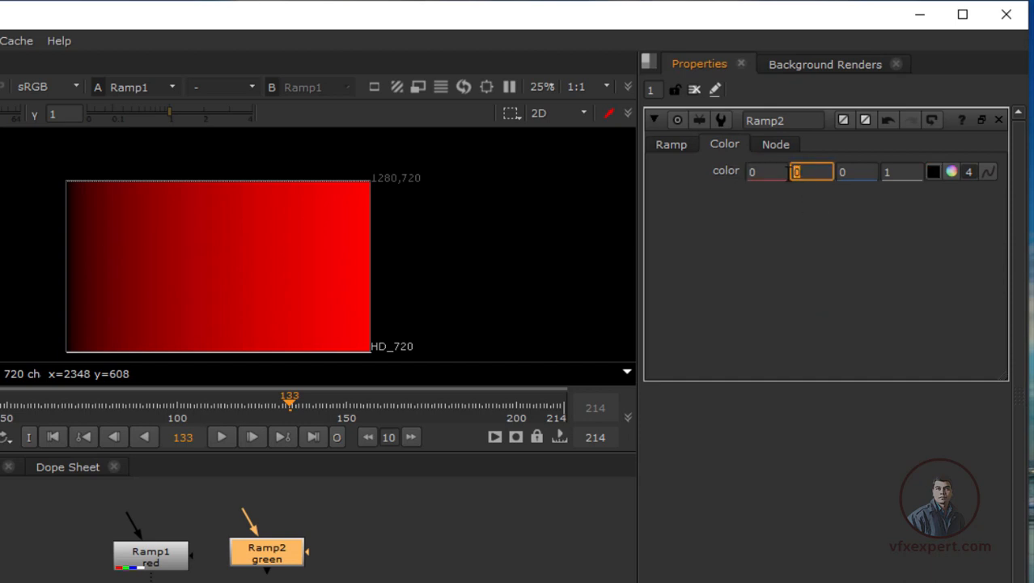
text(1)
click(857, 175)
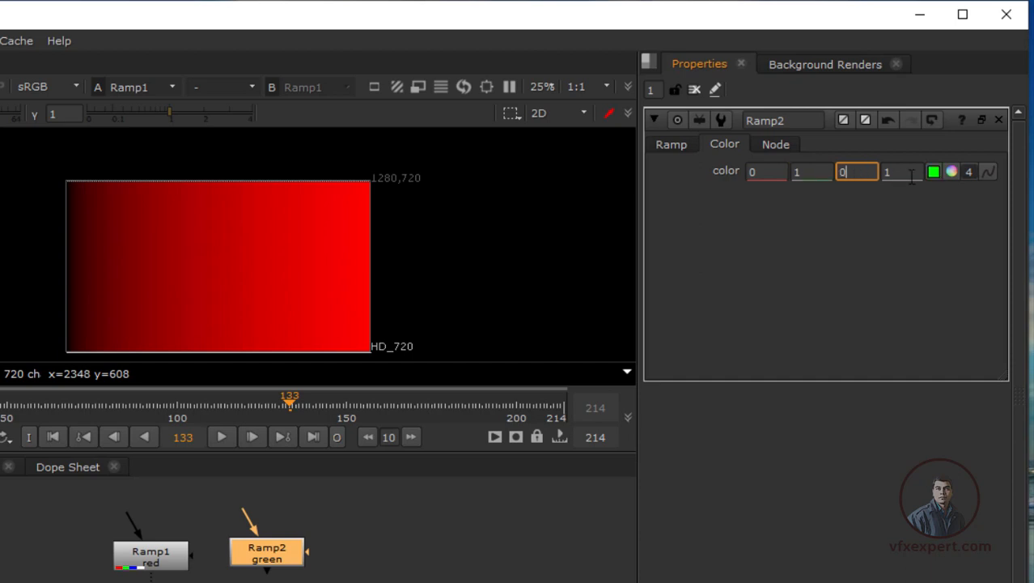
click(272, 557)
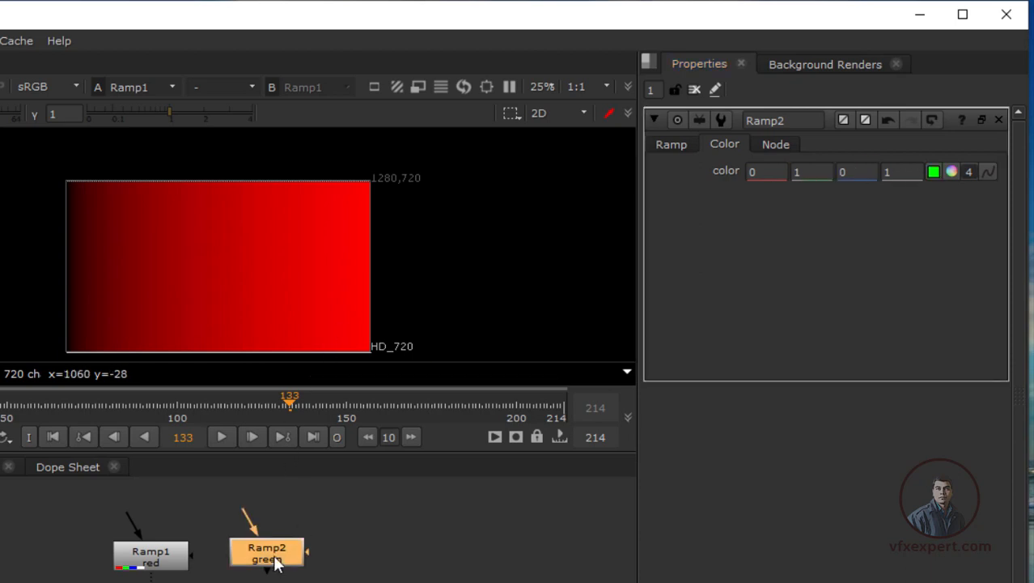
key(1)
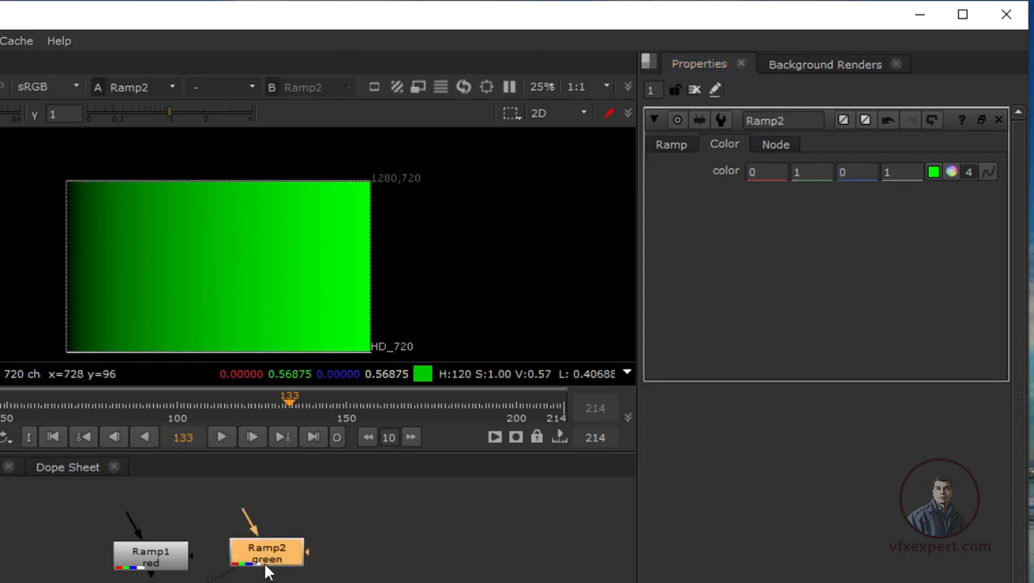
Make Ramp2's gradient vertical by setting its point 1 to x 0, y 720.
click(671, 144)
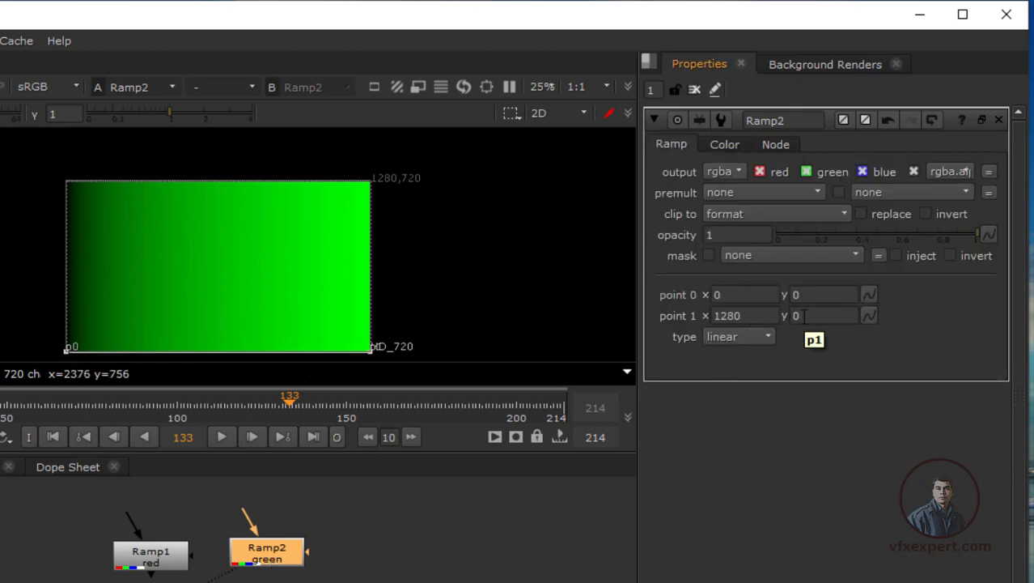
click(743, 316)
text(00)
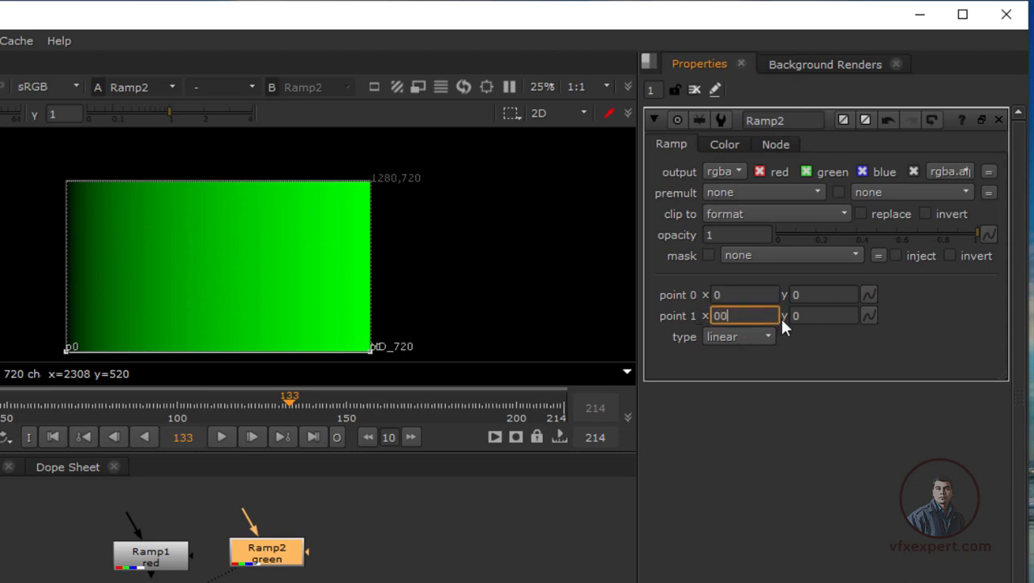
click(796, 315)
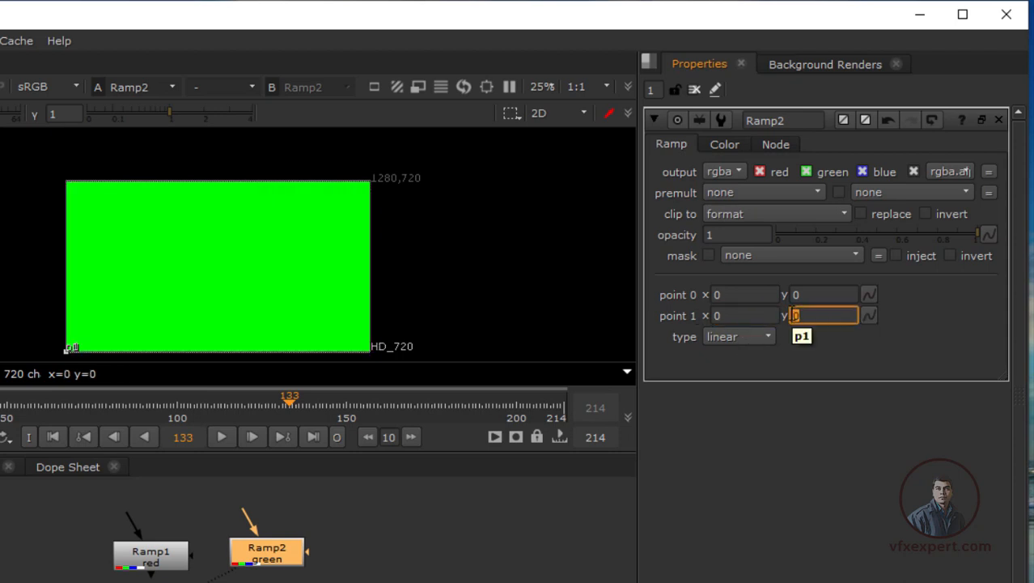
text(720)
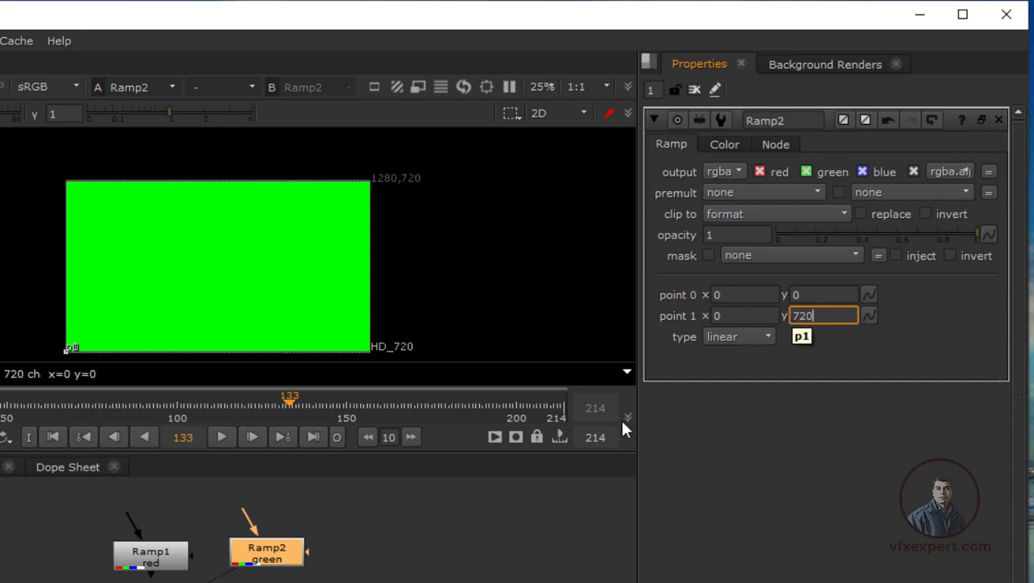
click(488, 517)
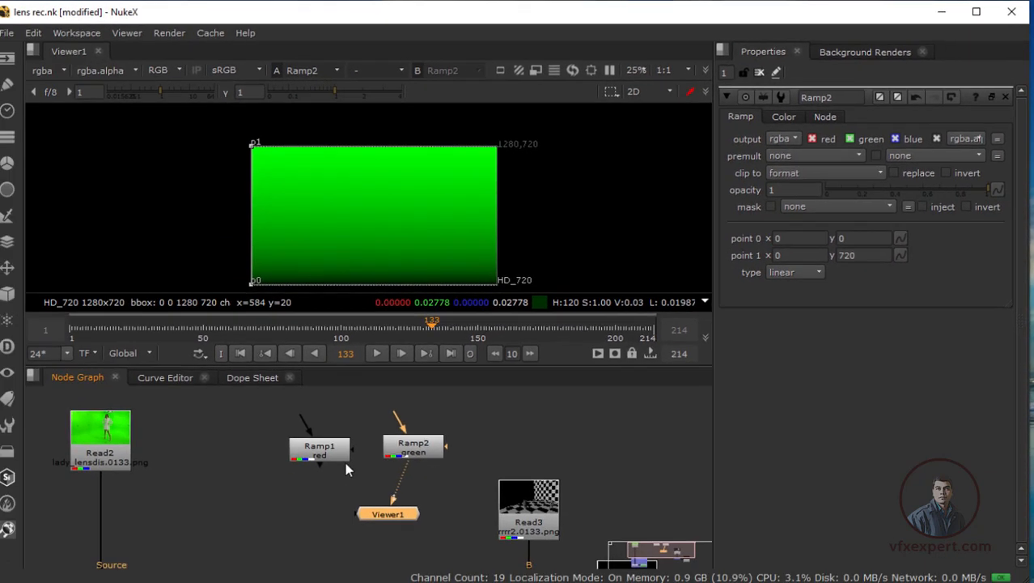
Nudge the two ramp nodes upward and place Viewer1 beneath Ramp2 to free space in the node graph.
click(154, 558)
drag(322, 429, 317, 425)
drag(419, 442, 412, 433)
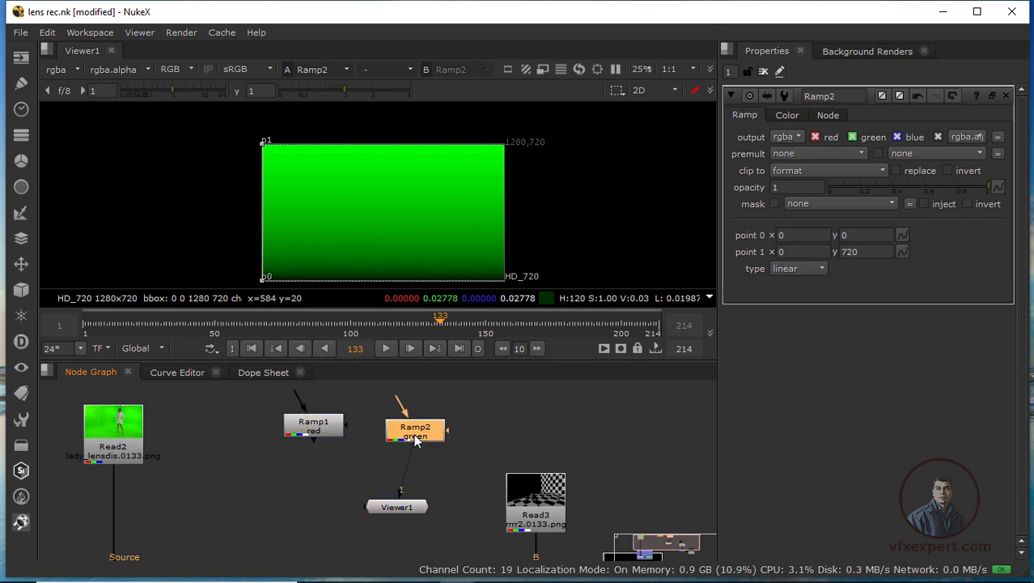
click(323, 493)
drag(406, 513, 416, 516)
Add a Merge node below the ramps with Ramp1 as input B and Ramp2 as input A.
key(m)
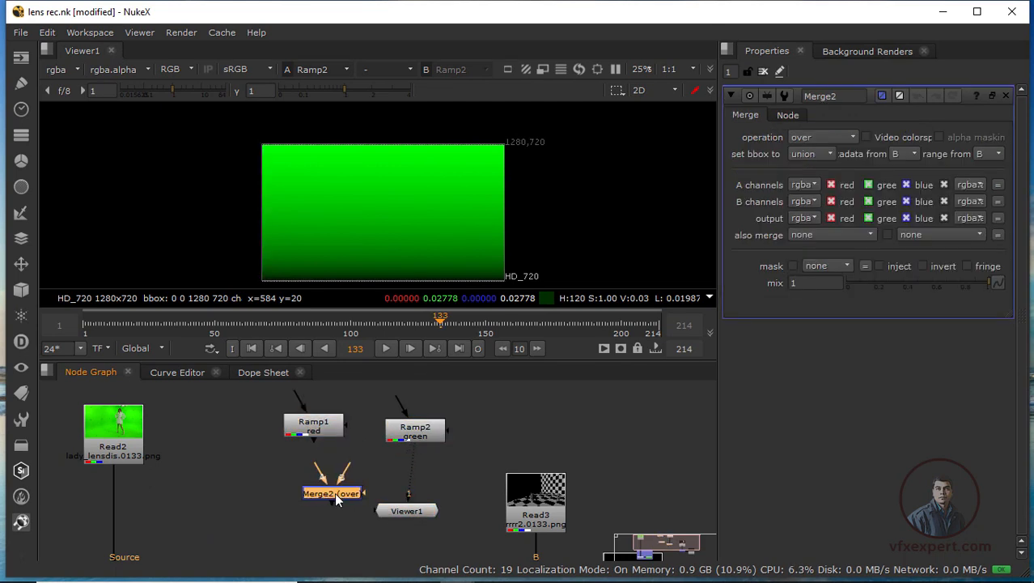
drag(331, 479, 416, 431)
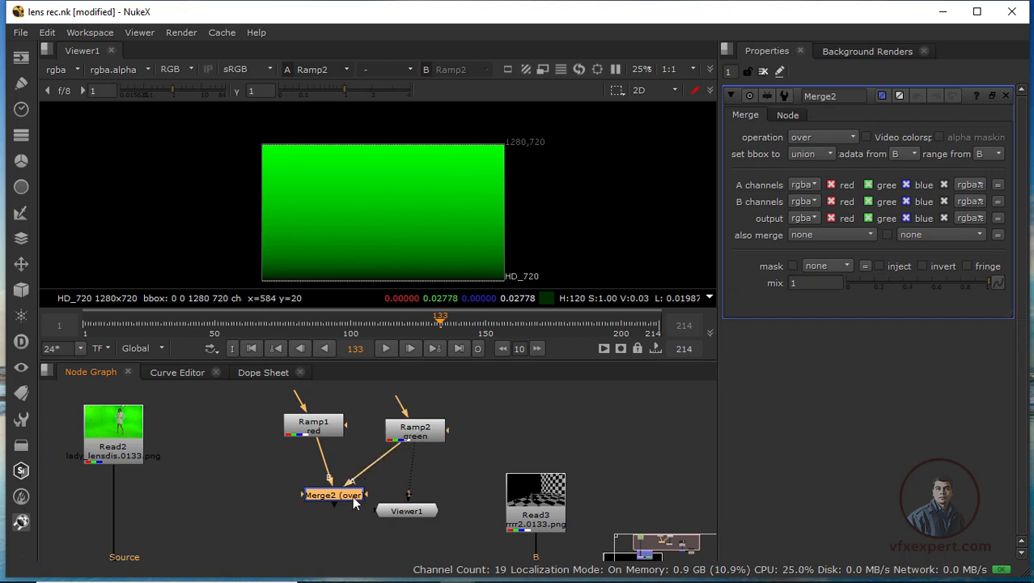
drag(352, 494, 361, 488)
Set the new Merge's operation to plus and view its output by connecting Viewer1 beneath it.
click(820, 136)
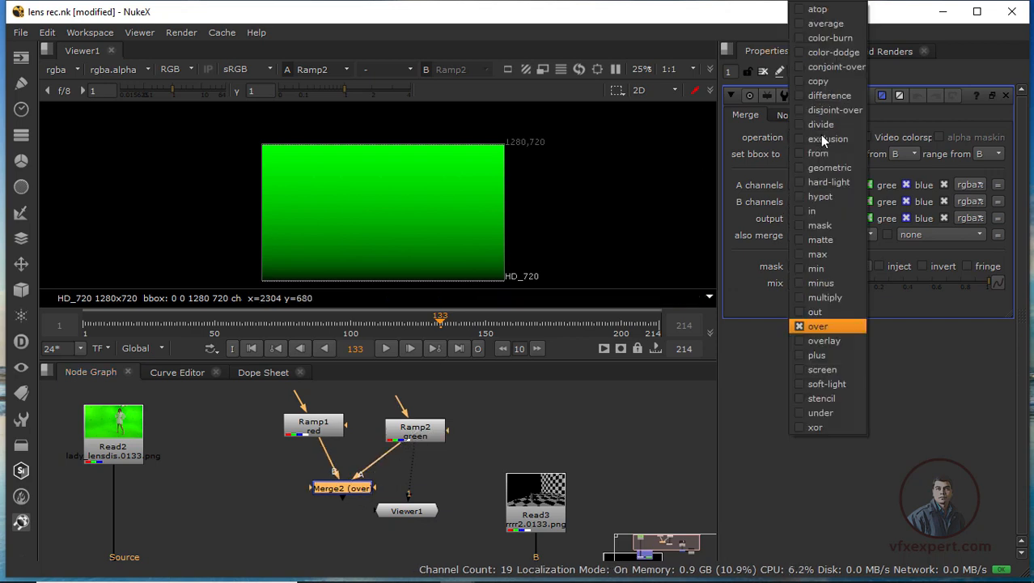
click(816, 356)
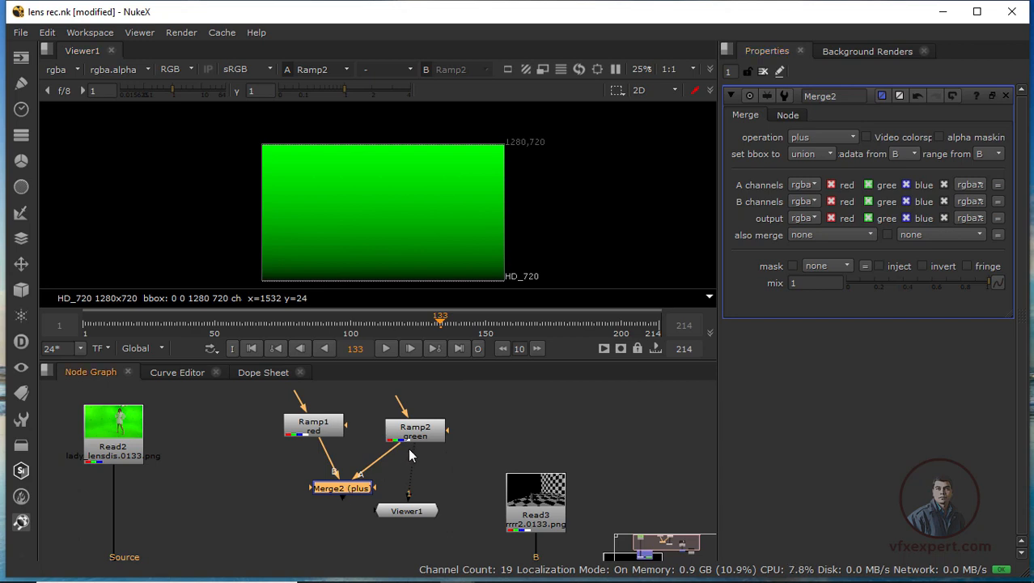
drag(409, 449, 335, 515)
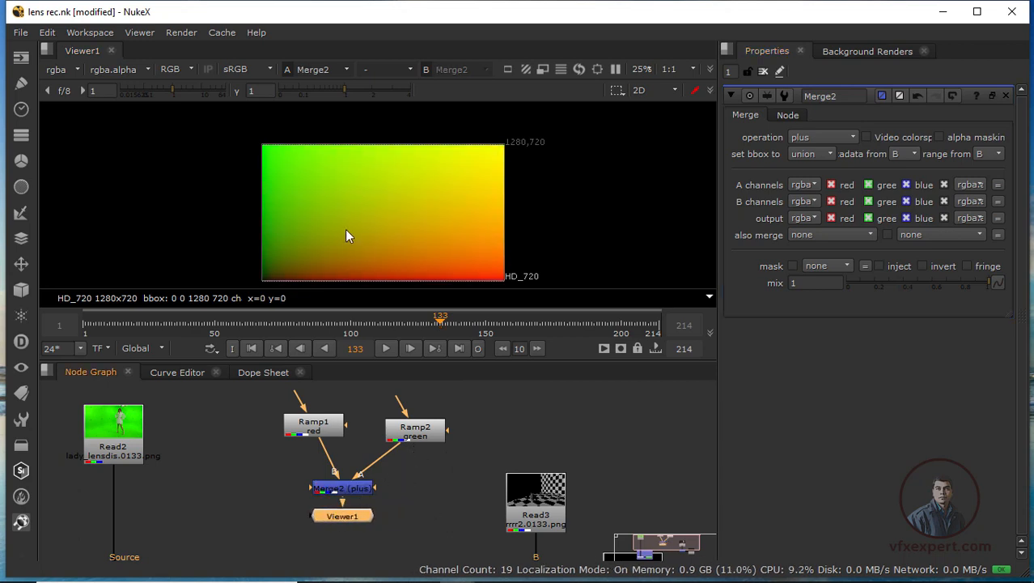
Scrub the timeline over the merged ramp output and return the playhead to frame 1.
scroll(367, 256, up, 2)
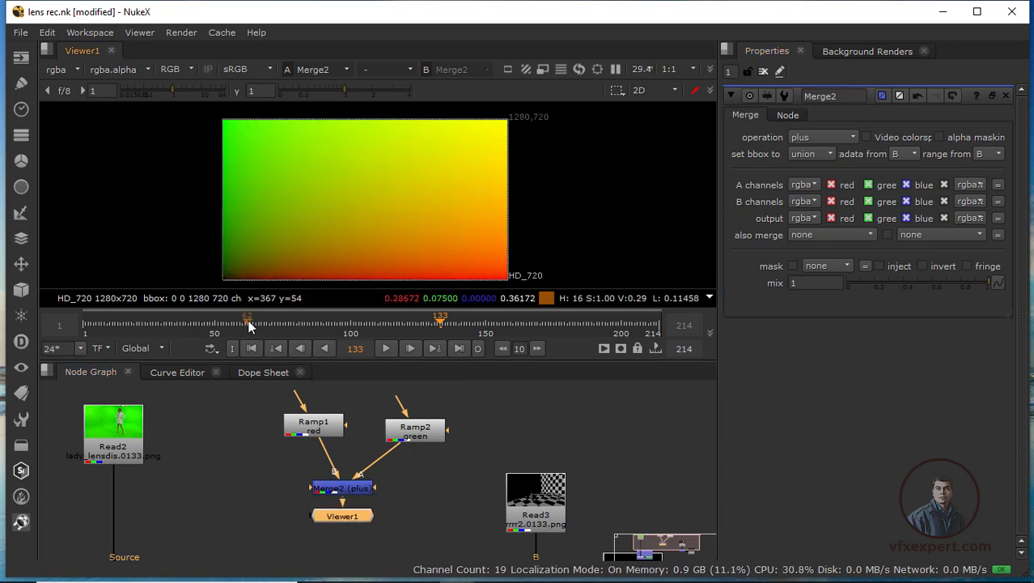
drag(247, 322, 160, 325)
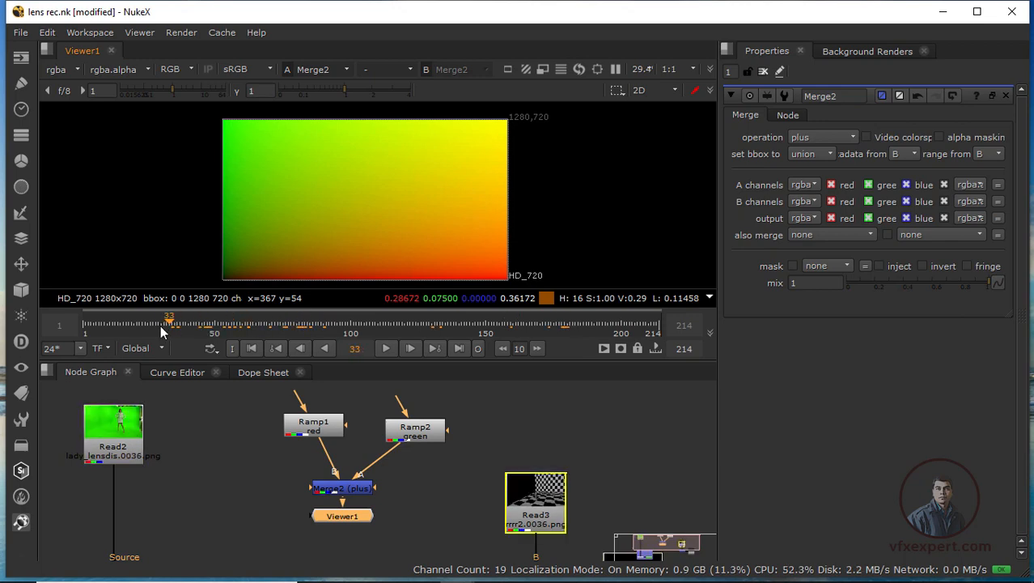
click(251, 348)
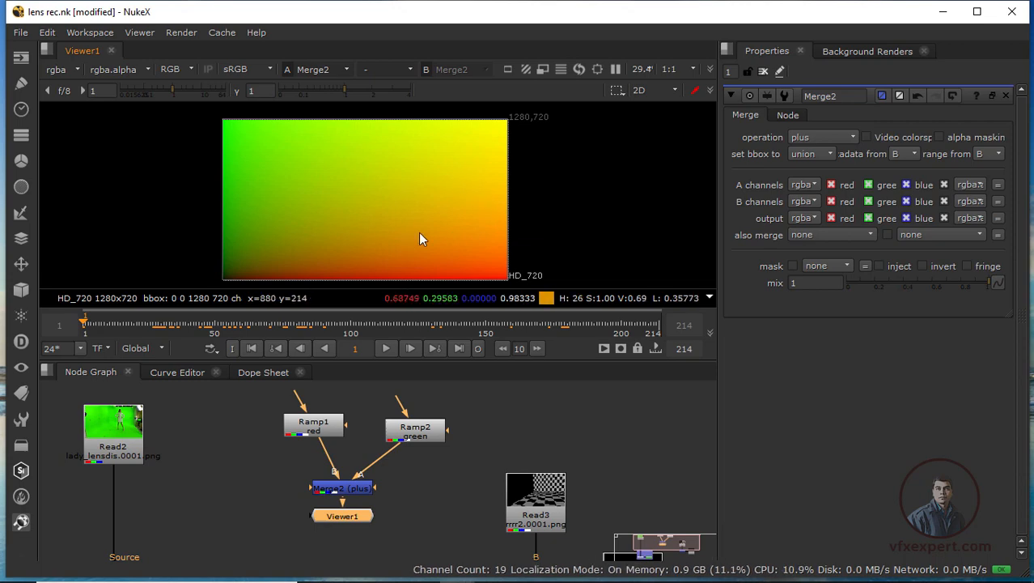
Compare the Read2 green-screen plate with the Merge2 ramp output in the viewer.
click(108, 437)
key(1)
click(348, 488)
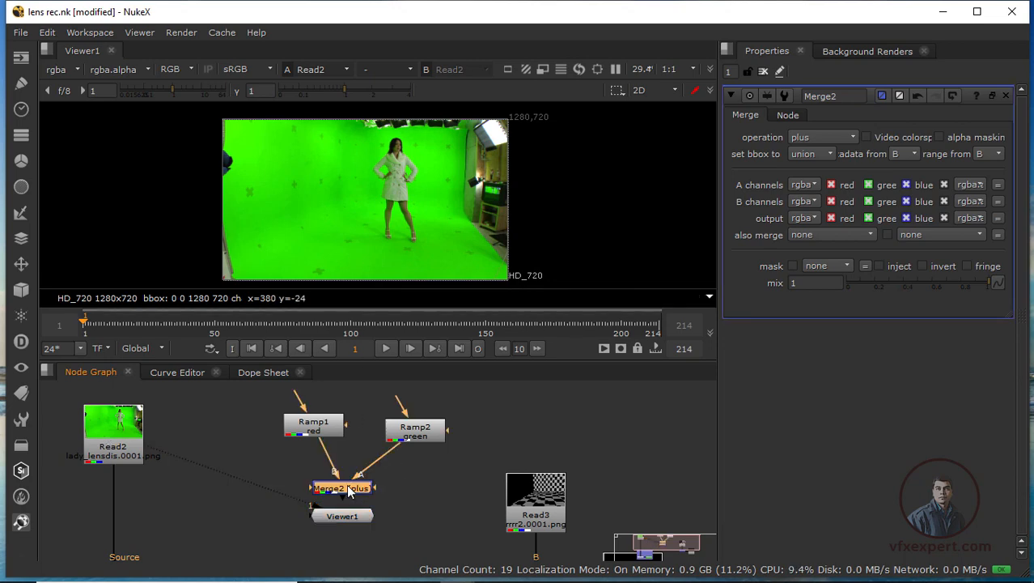
key(1)
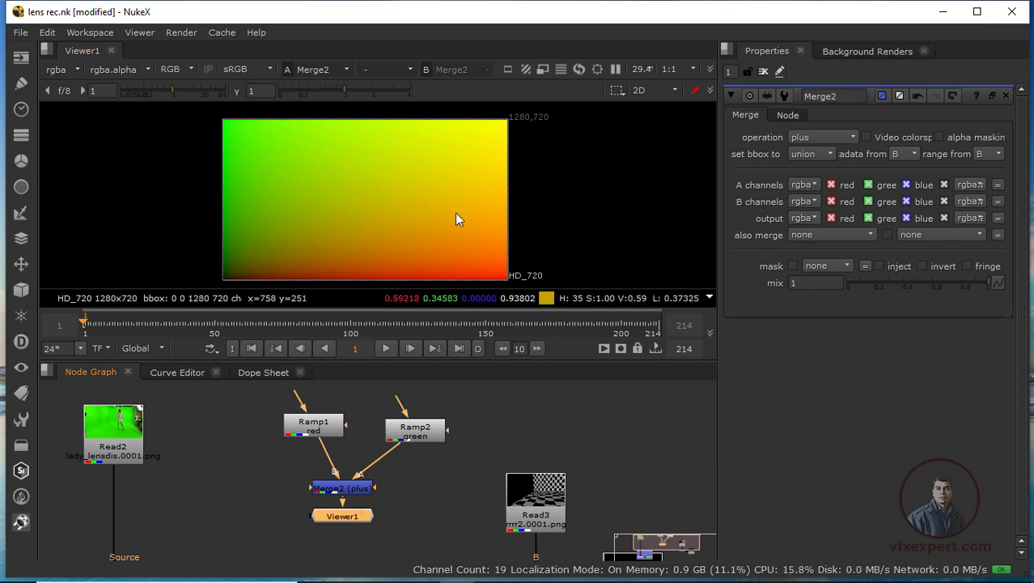
Align Ramp1 and Ramp2 side by side and lower Viewer1 to leave space beneath Merge2.
drag(343, 523, 343, 534)
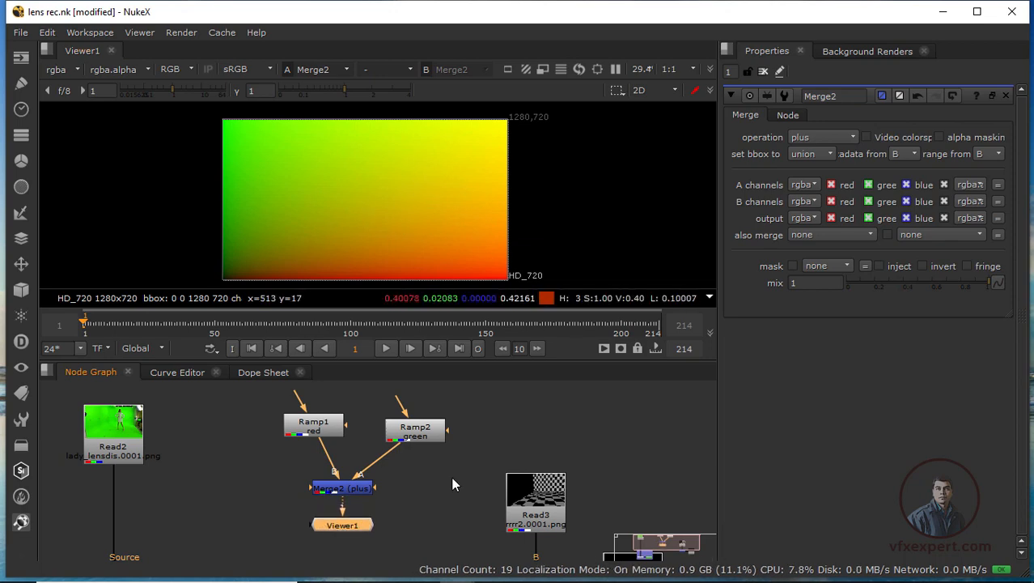
drag(413, 435, 408, 431)
drag(336, 435, 334, 435)
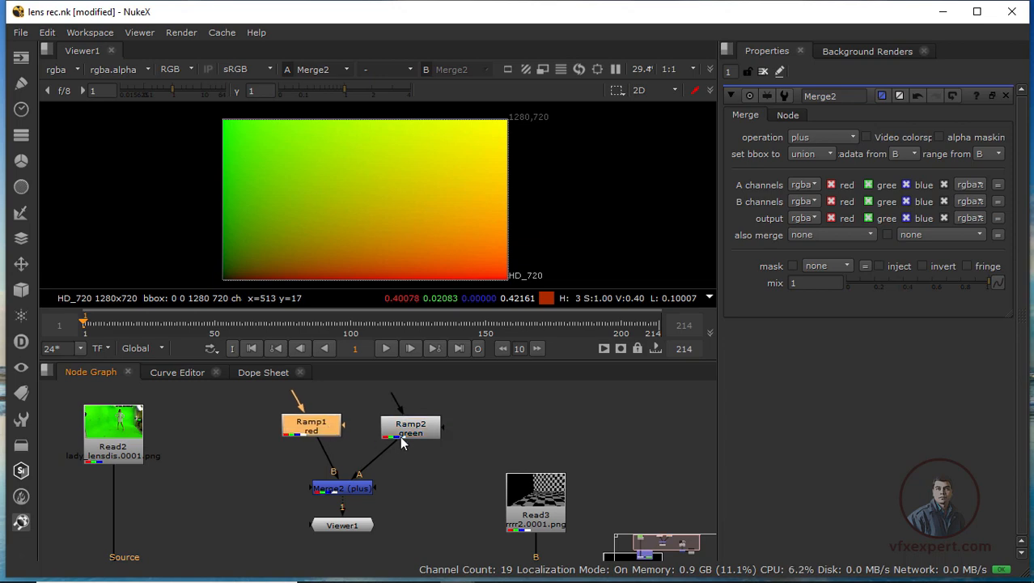
drag(400, 436, 392, 434)
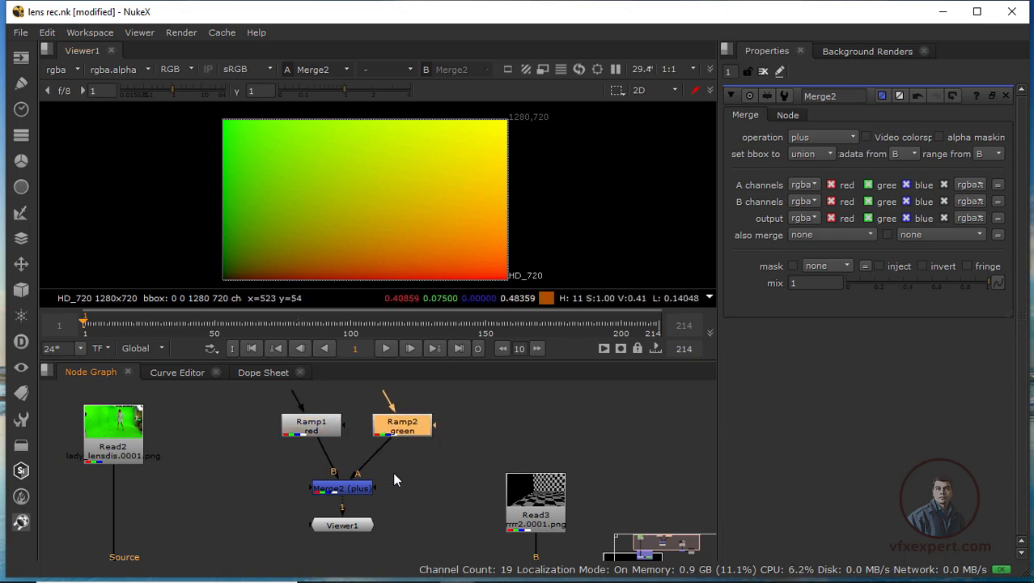
middle_drag(394, 473, 391, 465)
drag(349, 523, 349, 540)
Add a Write node between Merge2 and Viewer1 and widen the area showing its properties.
click(353, 480)
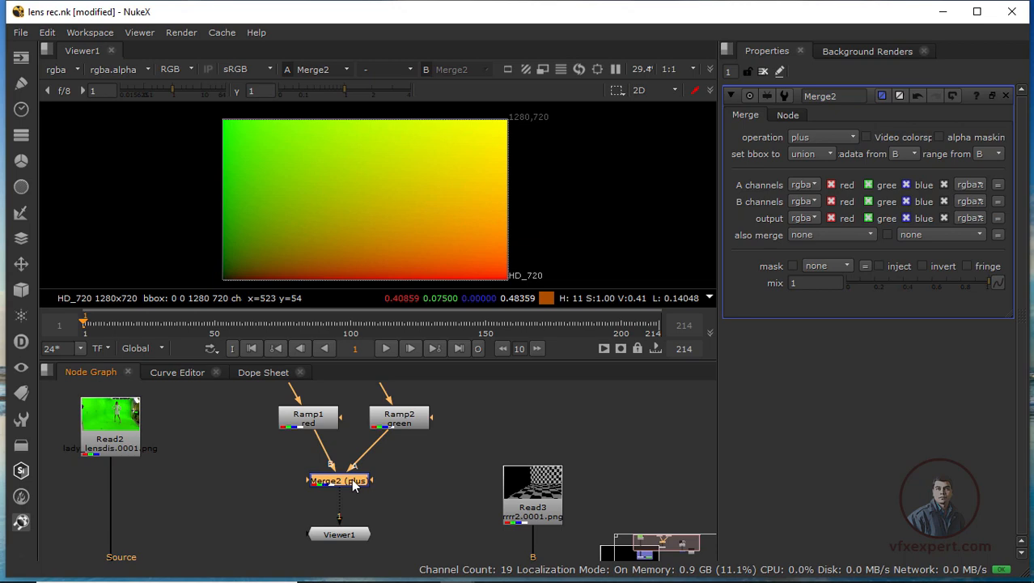
key(w)
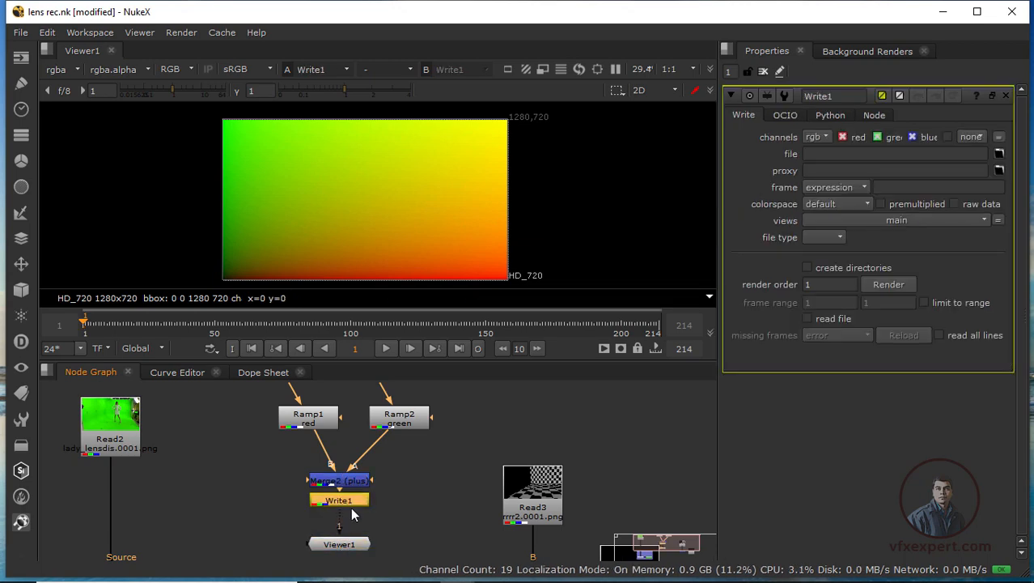
drag(351, 509, 349, 513)
drag(718, 162, 633, 162)
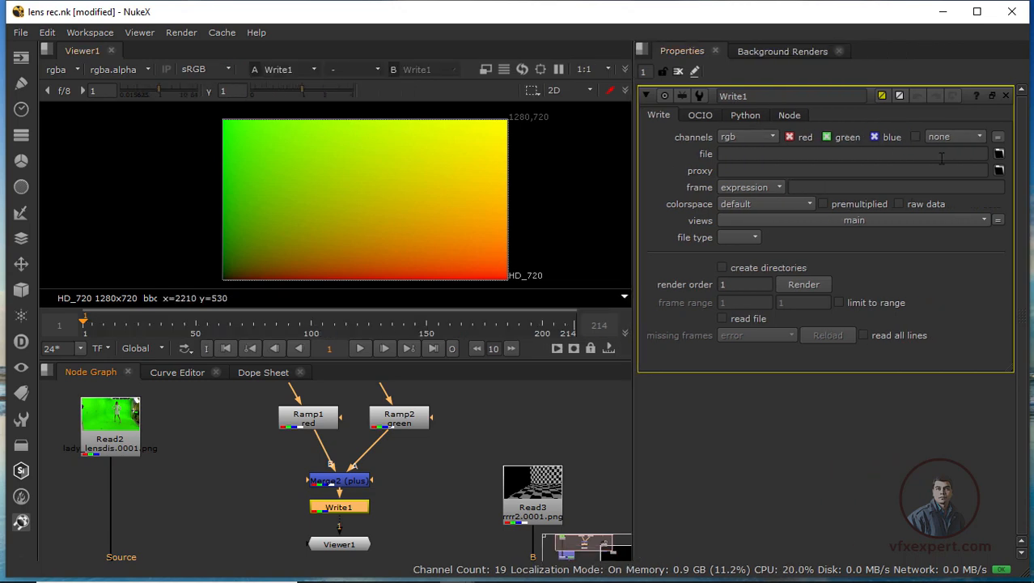
Set the Write node's output file to D:/for pftrack st.exr and its datatype to 32 bit float.
click(999, 154)
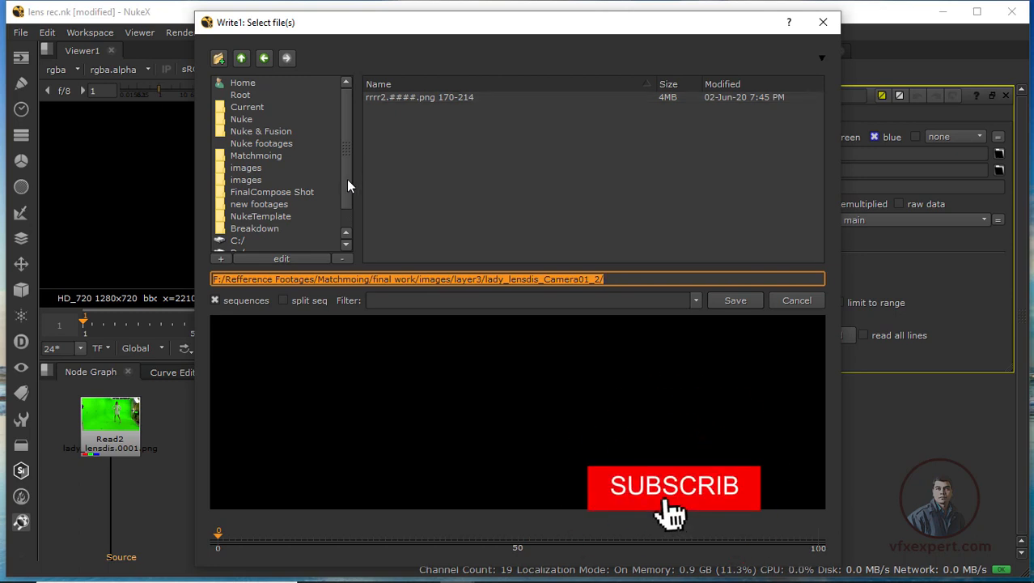
drag(347, 179, 345, 201)
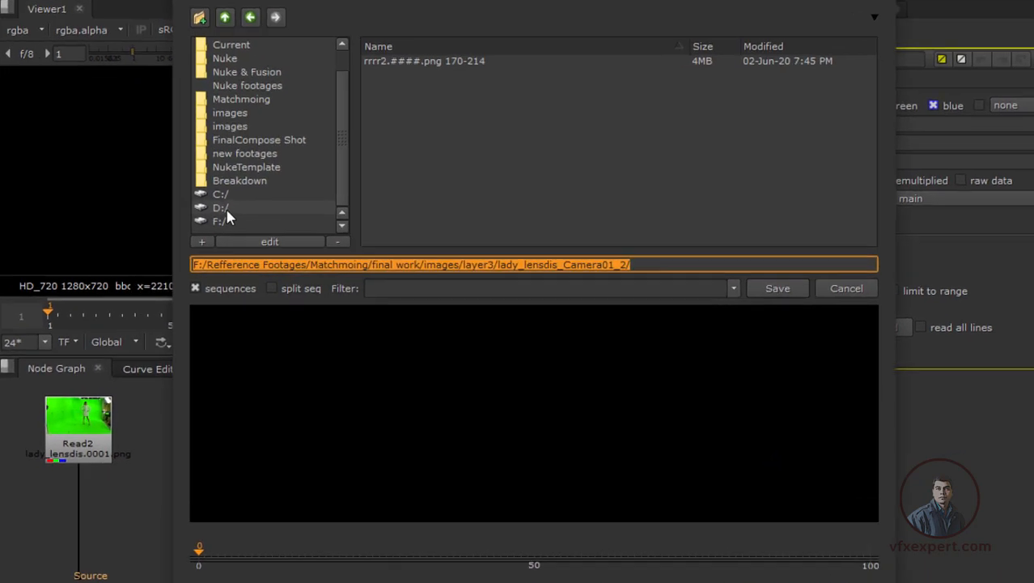
click(241, 229)
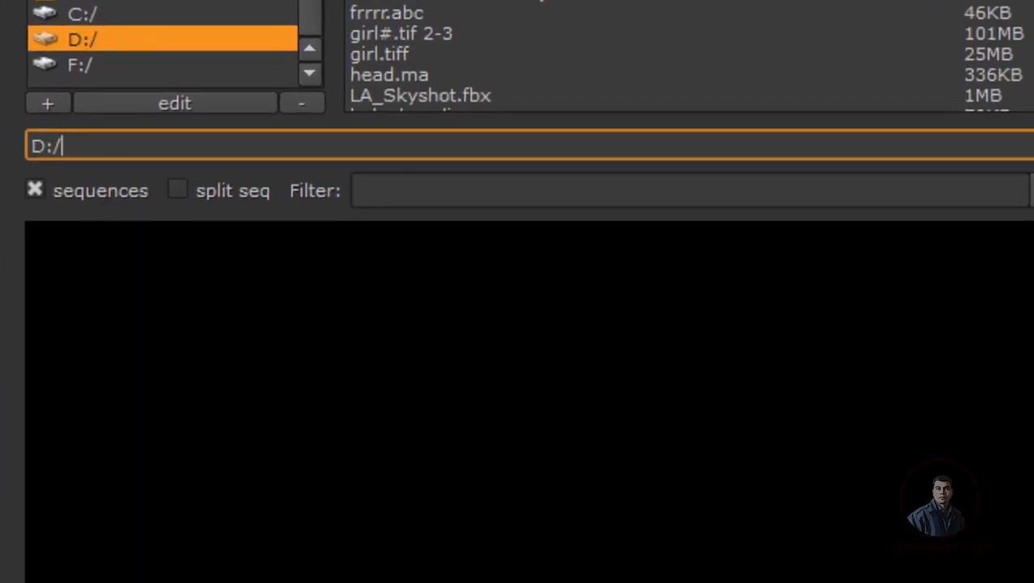
scroll(688, 55, down, 5)
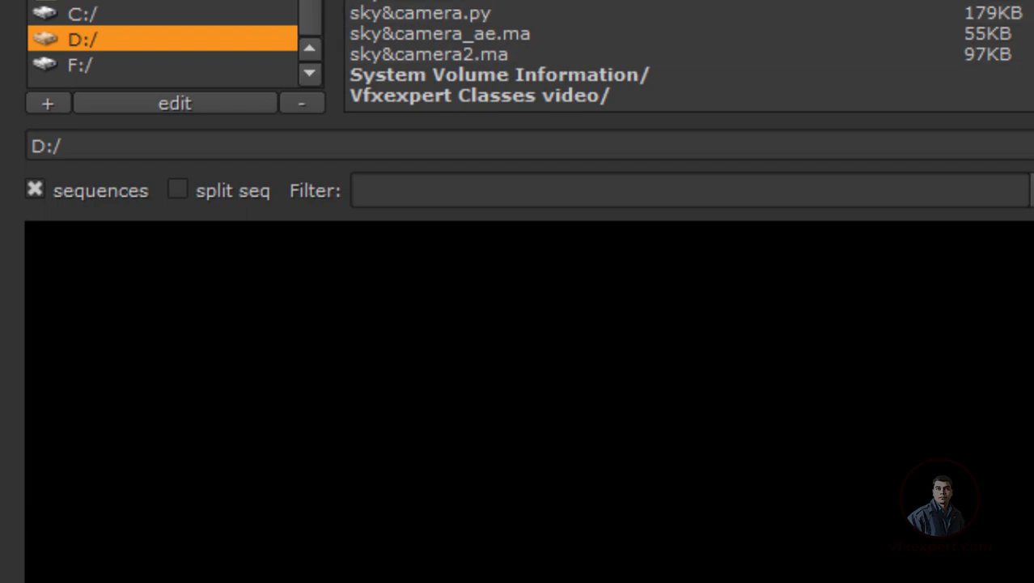
click(158, 146)
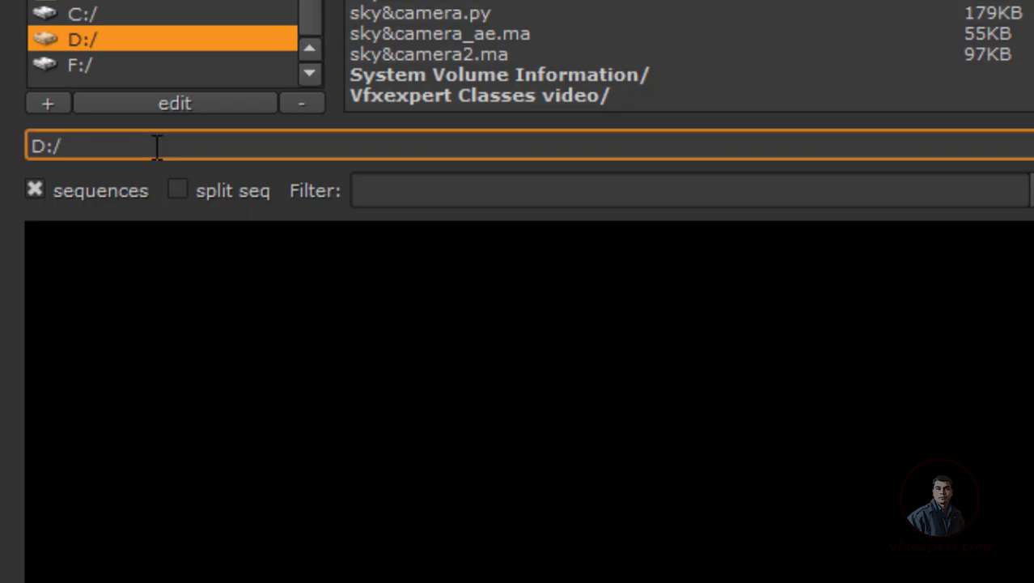
text(for pftra)
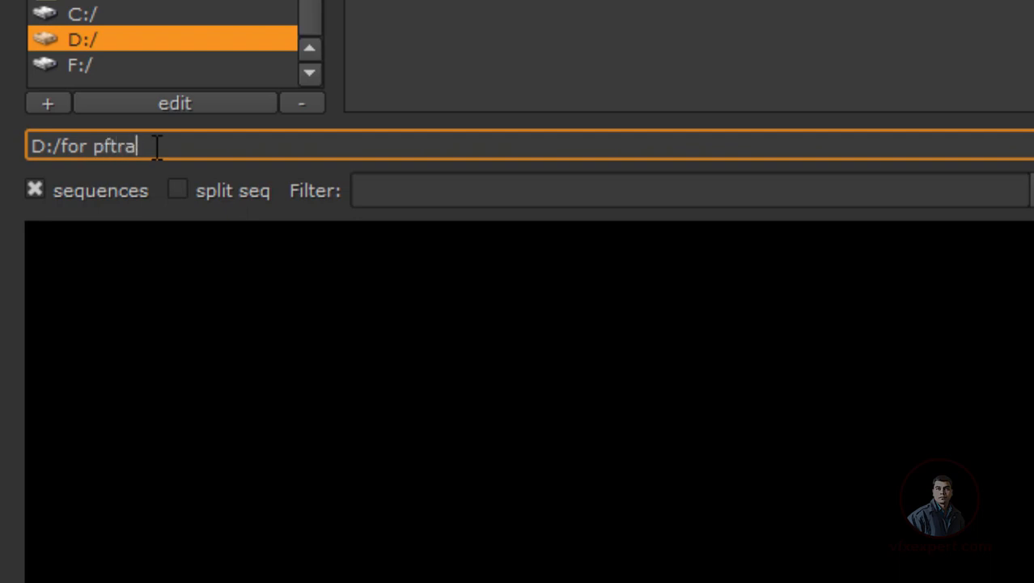
text(ck st.exr)
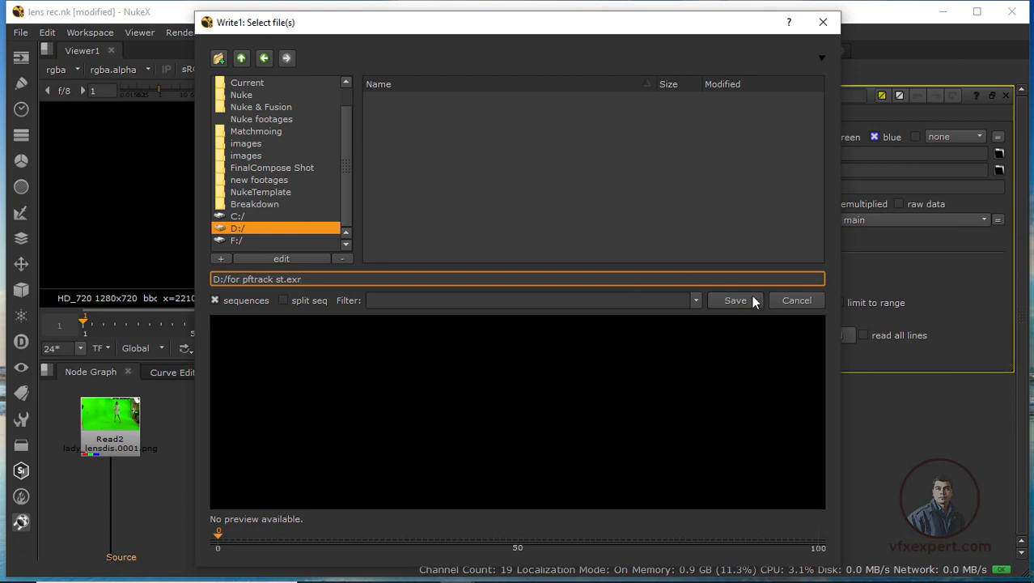
click(736, 300)
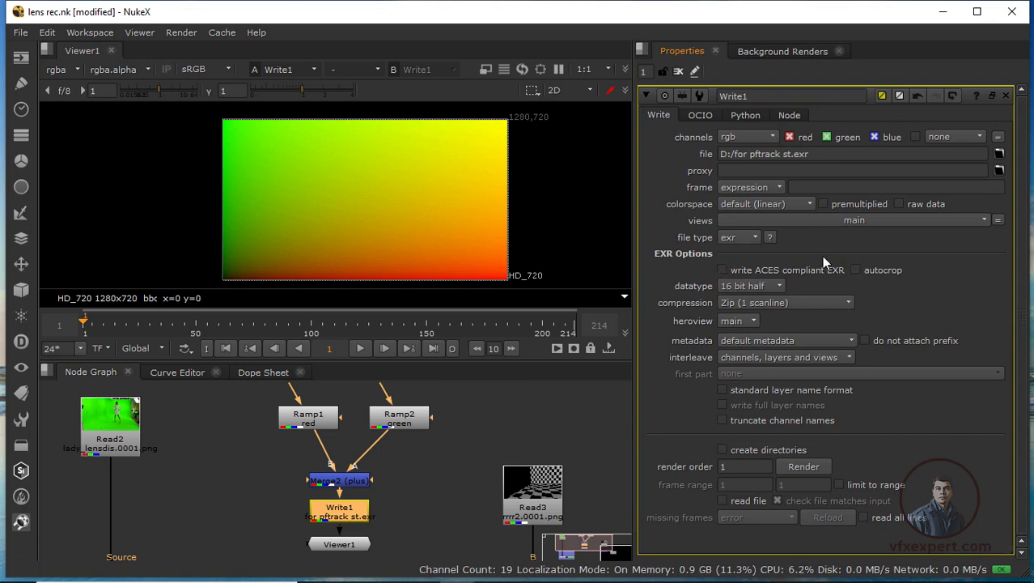
click(773, 287)
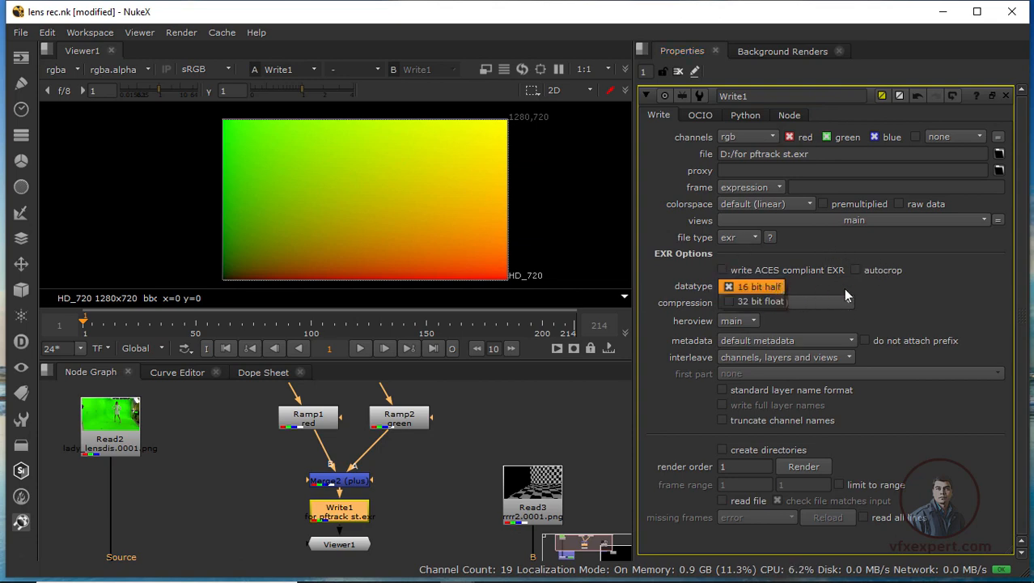
click(758, 302)
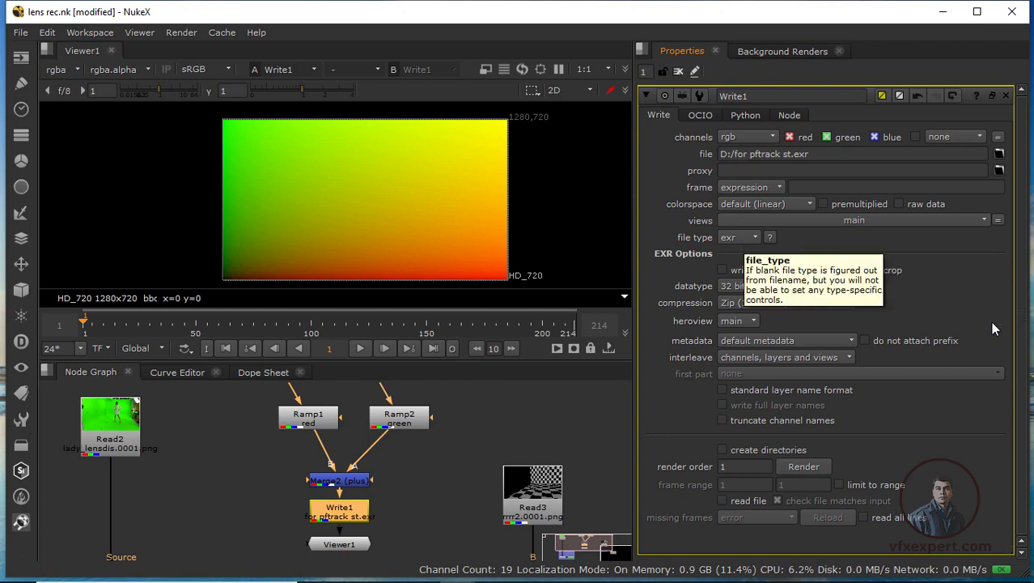
Render the Write node with the frame range limited to frame 1.
click(814, 463)
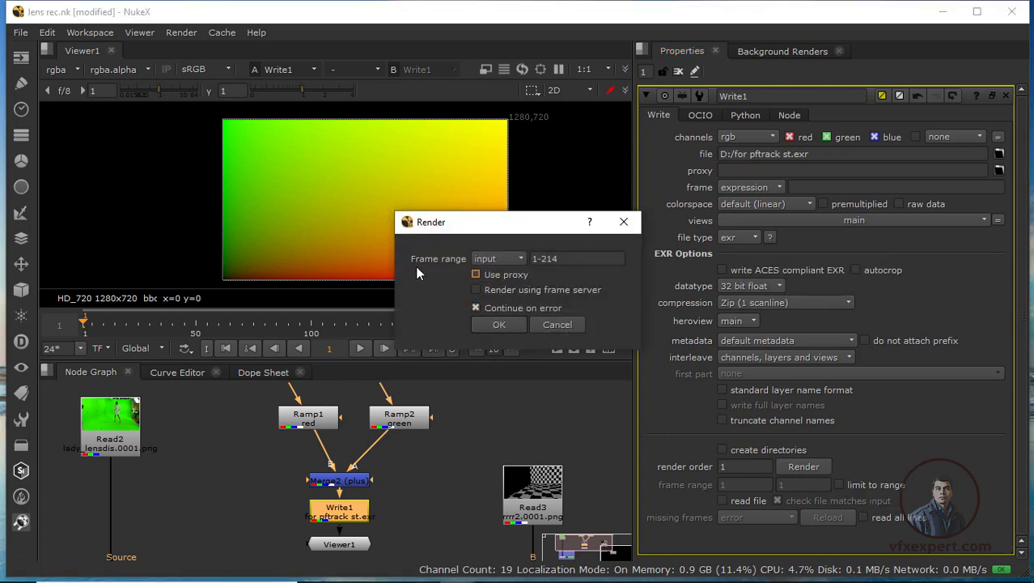
text(1)
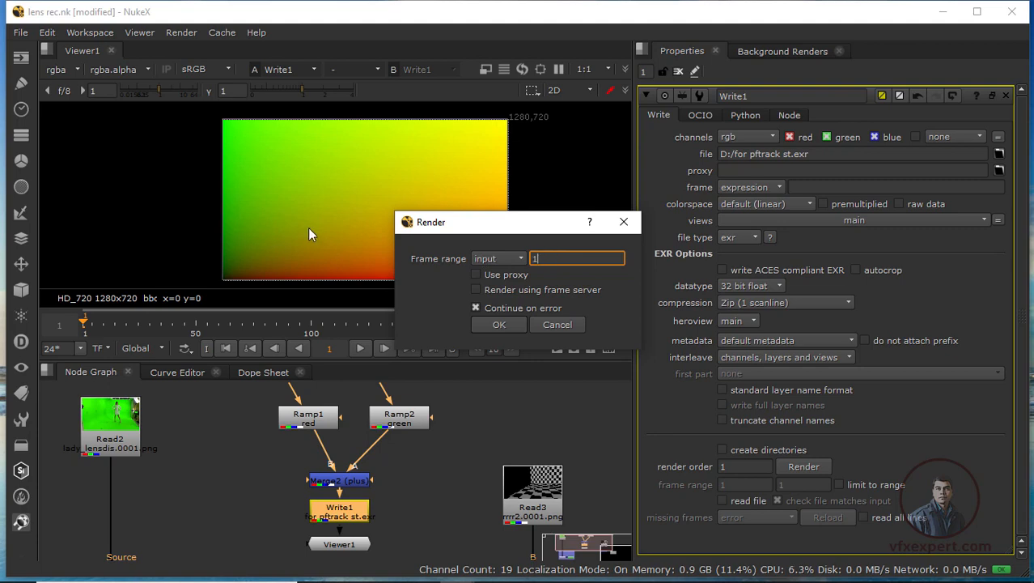
click(491, 323)
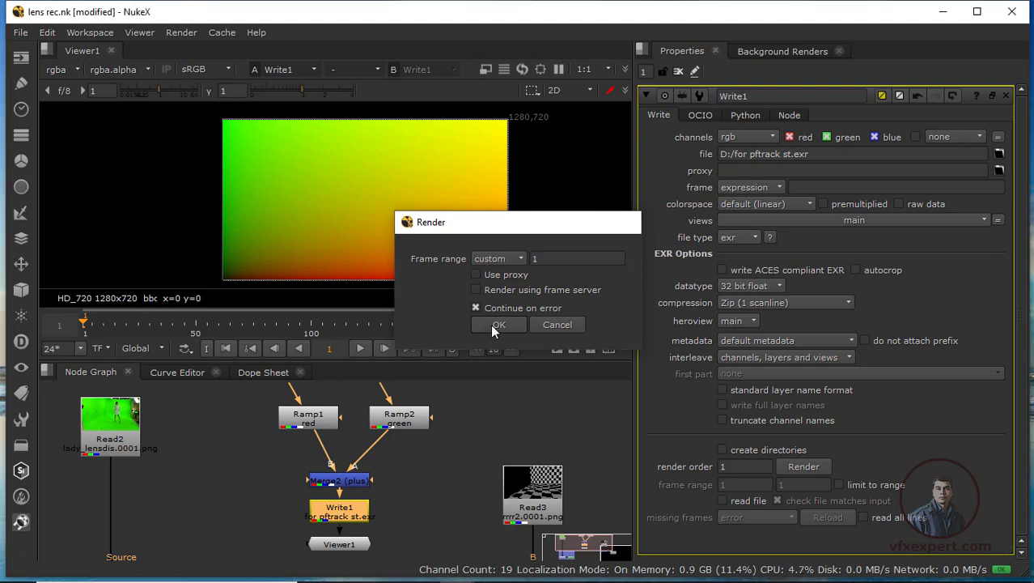
click(483, 443)
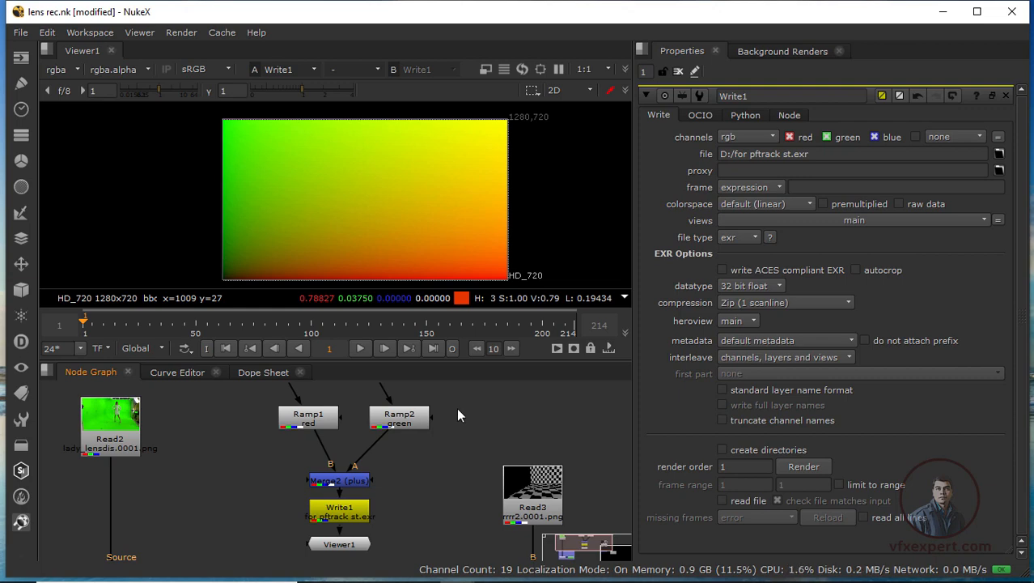
Check the rendered for pftrack st EXR file on Local Disk (D:) in File Explorer.
key(super+e)
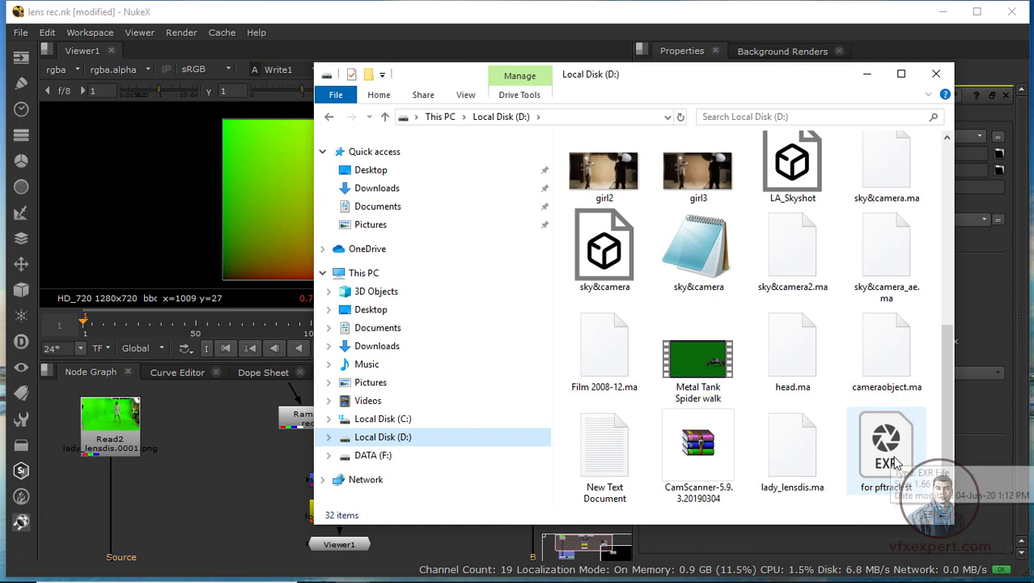
click(886, 447)
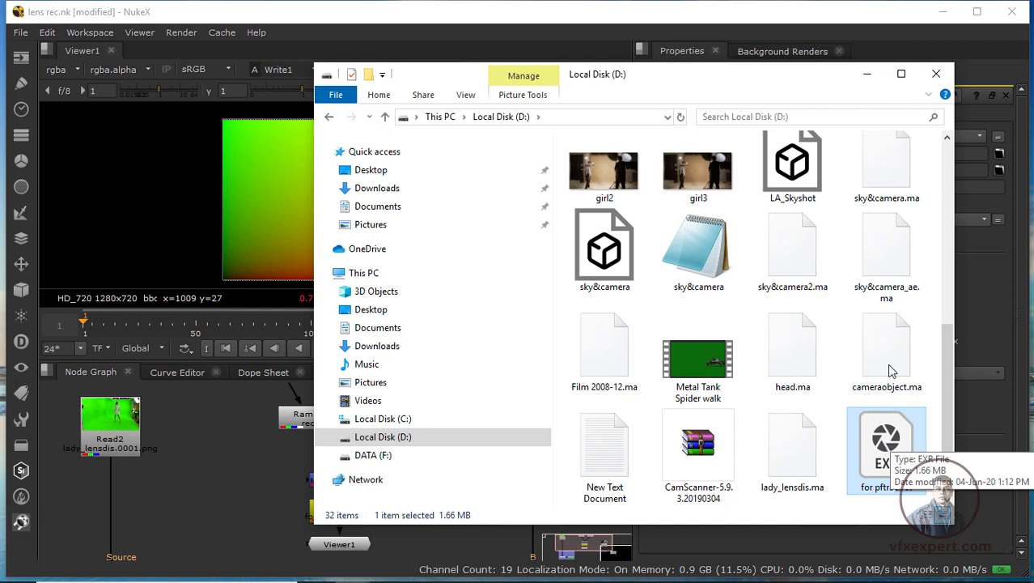
click(867, 73)
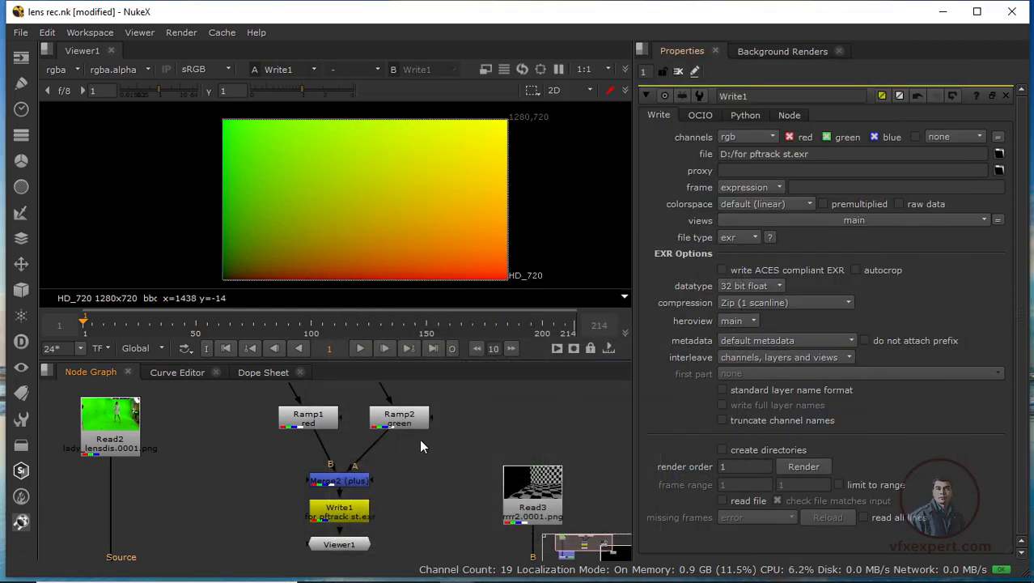
Switch to the lensss update 1 project in PFTrack and nudge the lady_lensdis clip node slightly downward.
scroll(411, 444, down, 2)
middle_drag(412, 444, 347, 438)
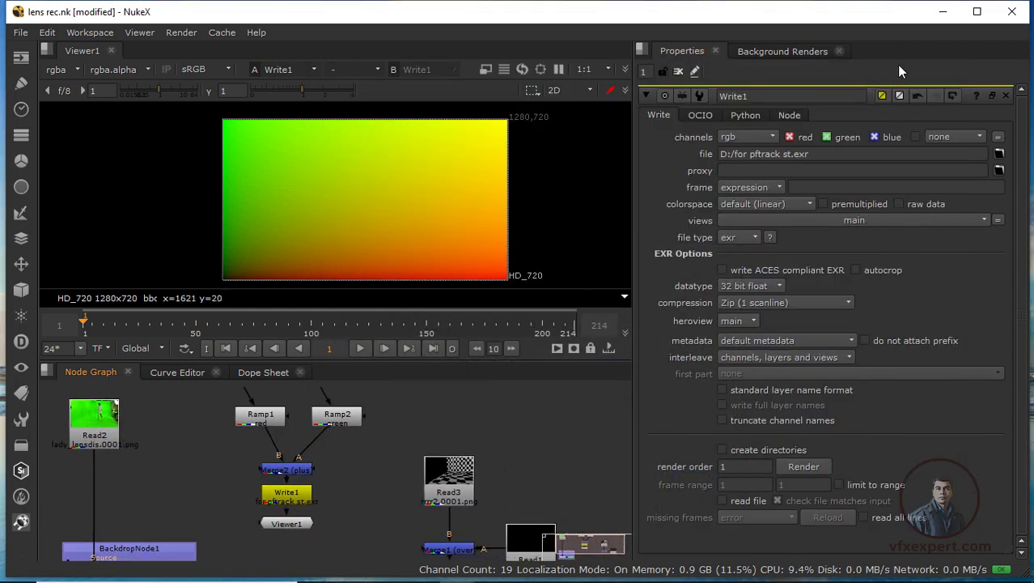
click(941, 13)
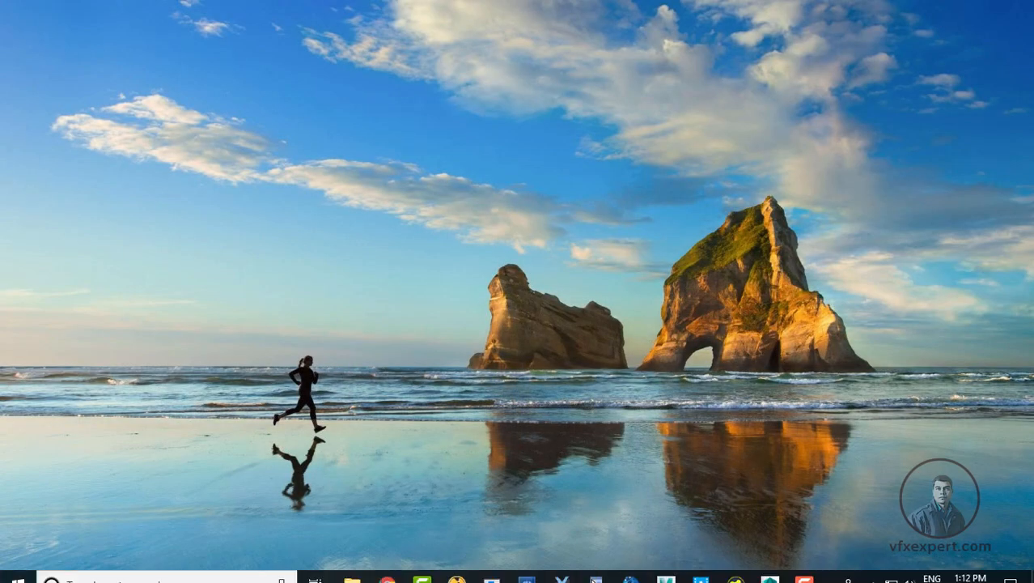
mouse_move(562, 567)
click(595, 527)
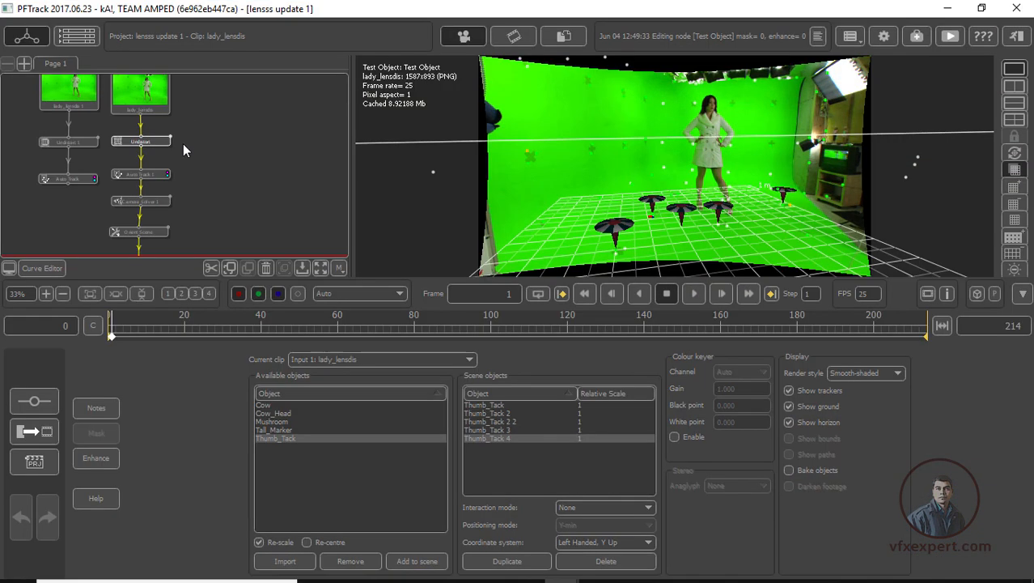
scroll(228, 150, up, 2)
middle_drag(229, 129, 216, 155)
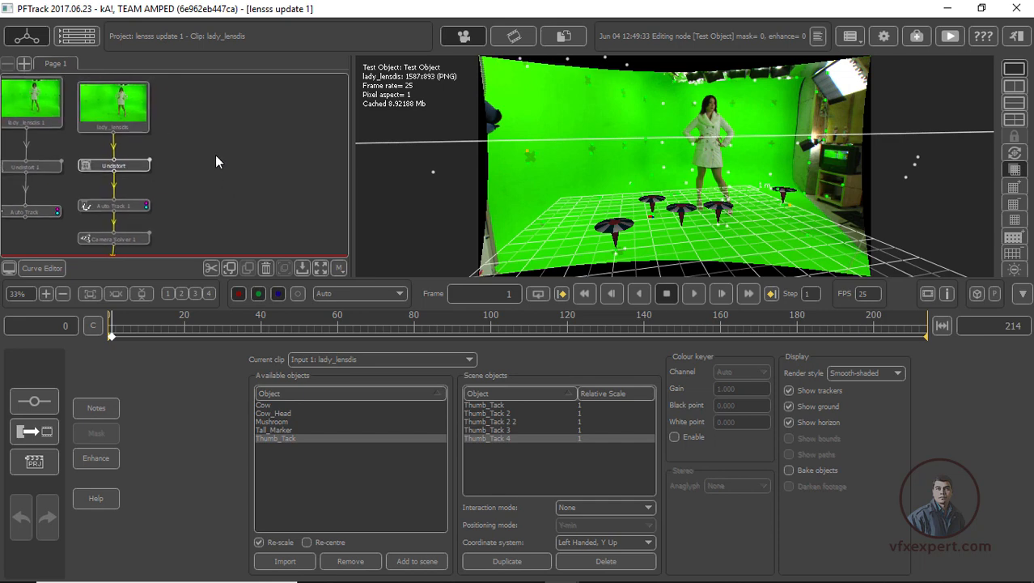
click(248, 142)
drag(136, 112, 135, 116)
click(192, 153)
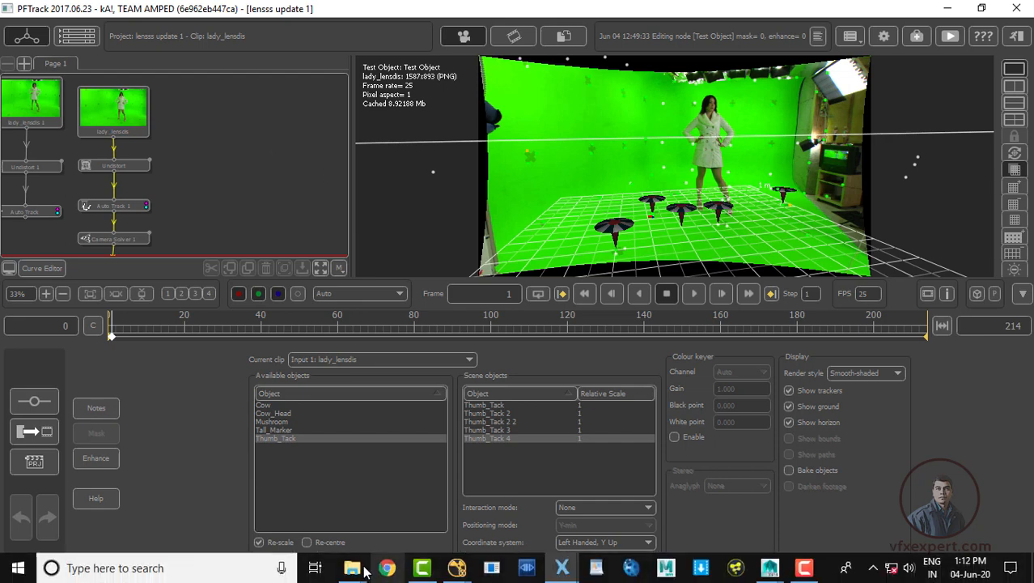
Import the for pftrack st EXR from drive D as a new clip node beside the lady_lensdis clip in PFTrack.
mouse_move(356, 569)
click(454, 524)
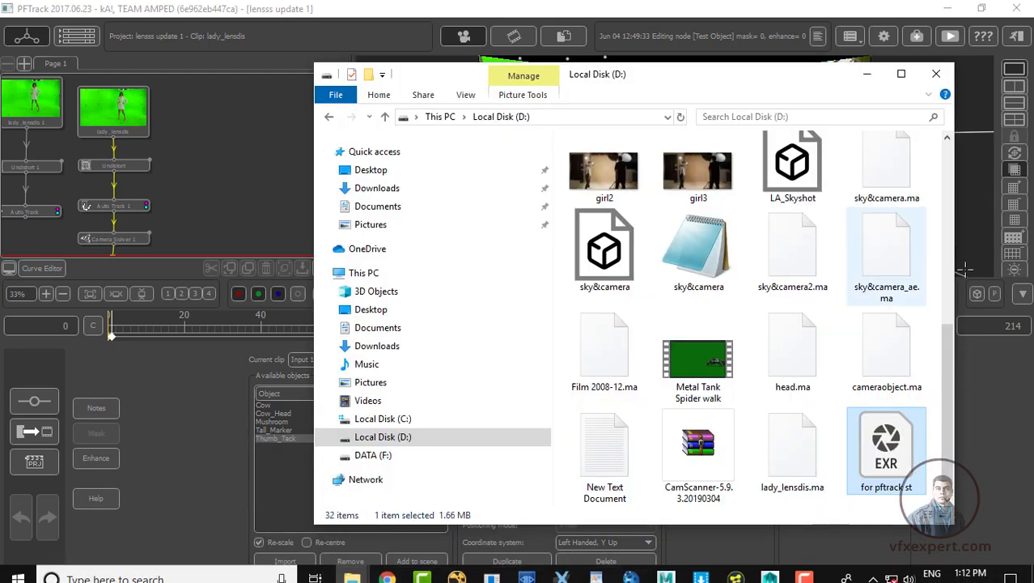
drag(895, 460, 255, 127)
click(266, 127)
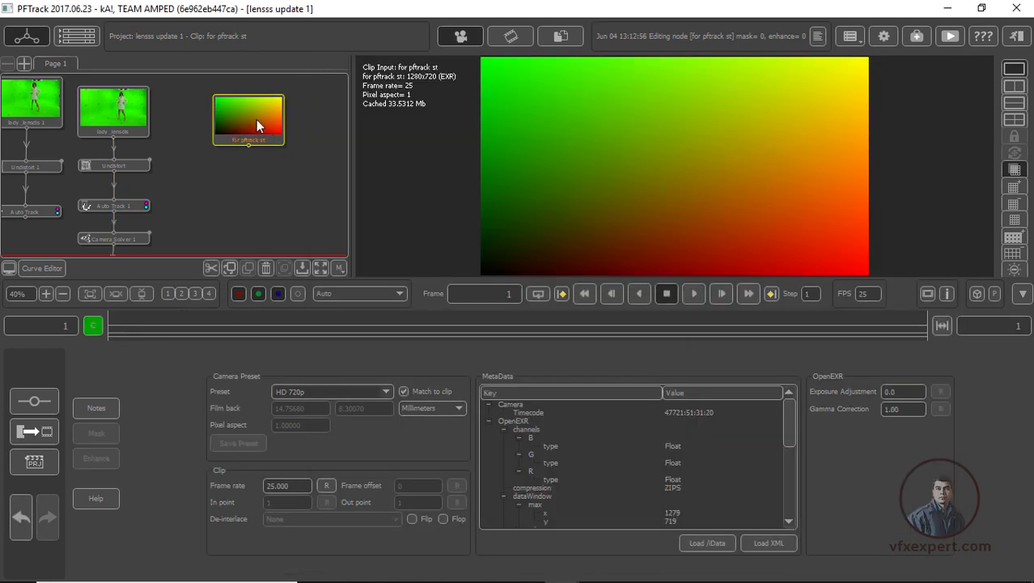
Reposition the for pftrack st clip beside the lady_lensdis chain and attach a Transform Clip node to it.
drag(256, 119, 250, 112)
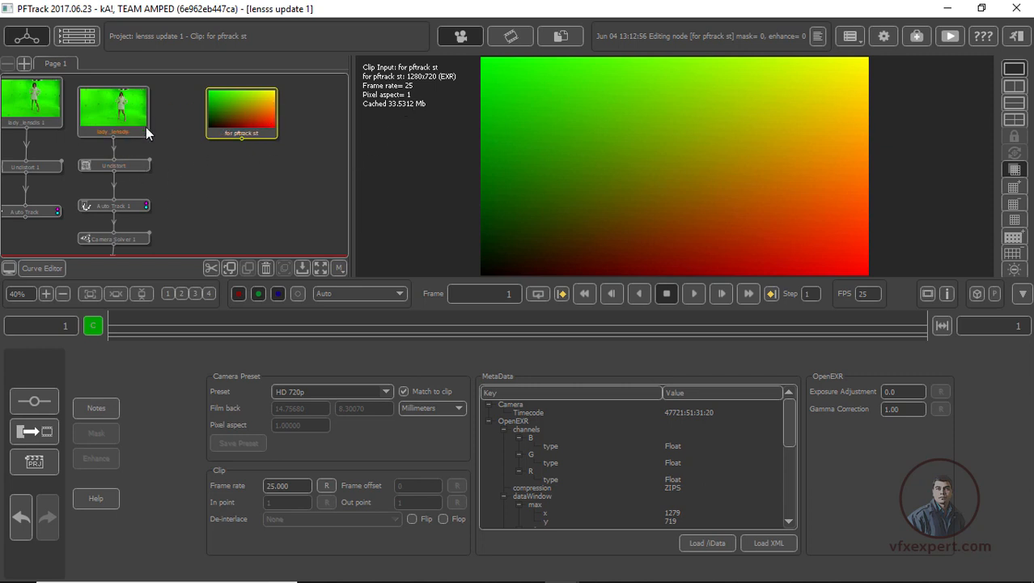
click(139, 167)
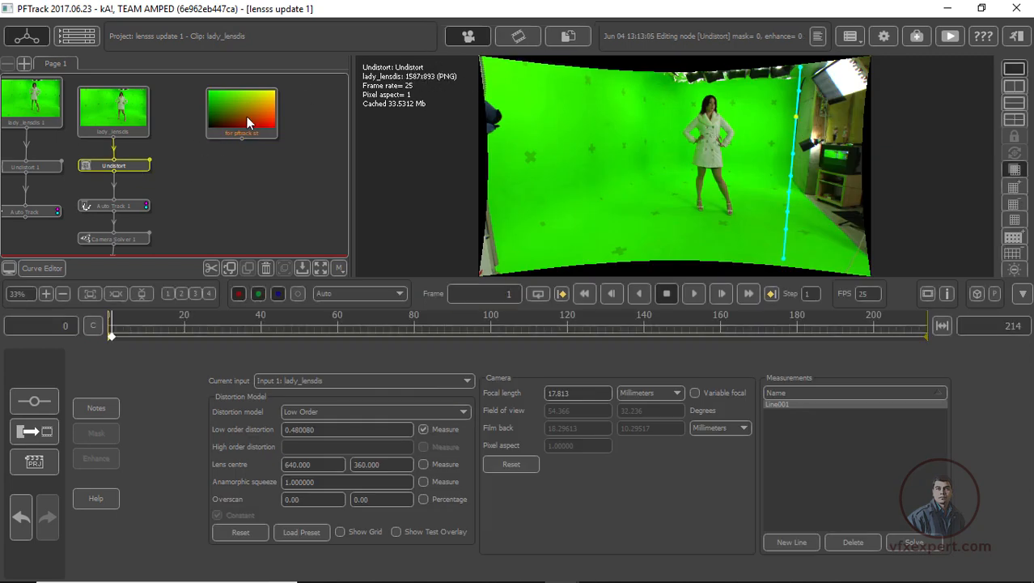
drag(259, 121, 256, 127)
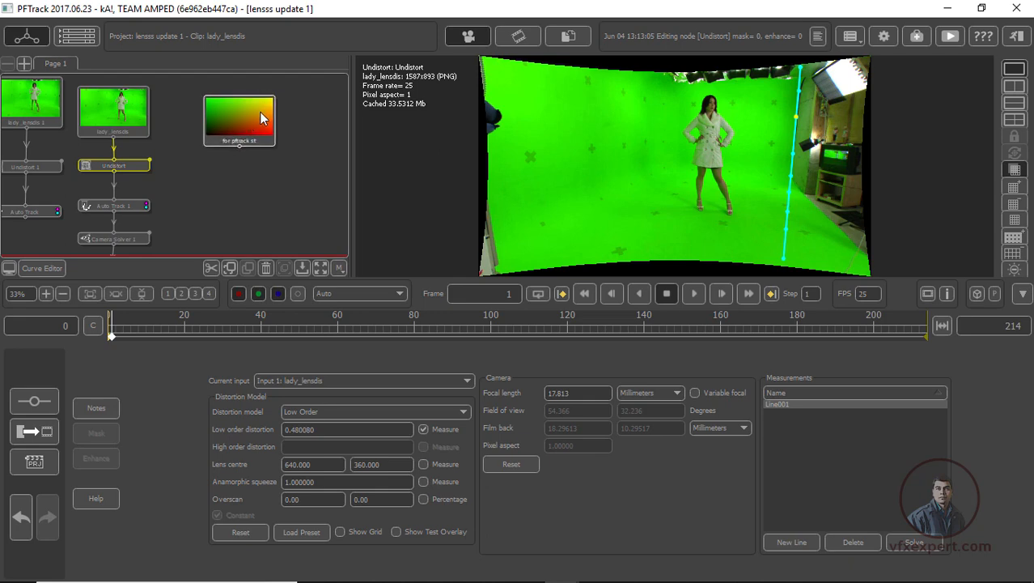
drag(233, 124, 226, 118)
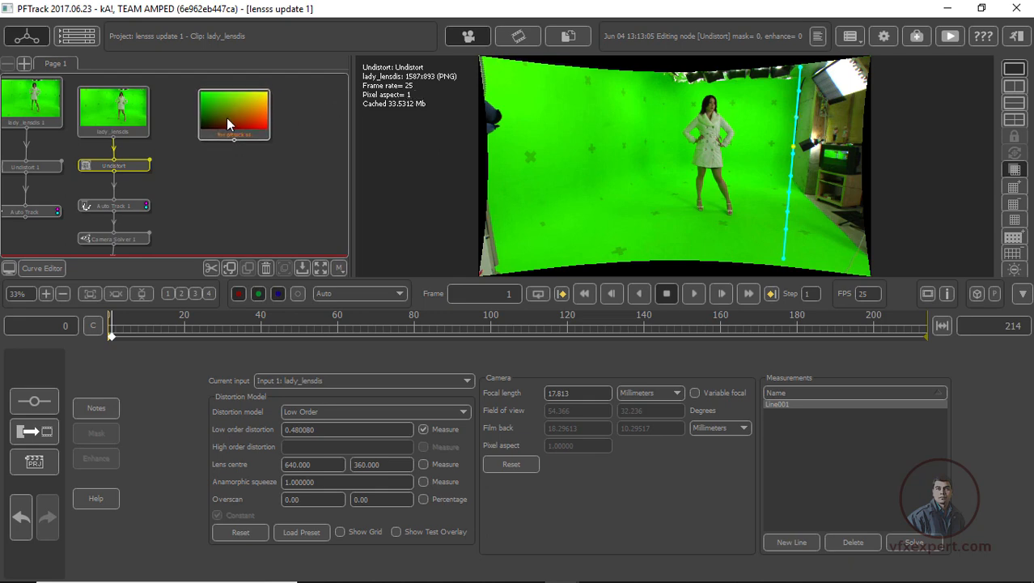
right_click(238, 111)
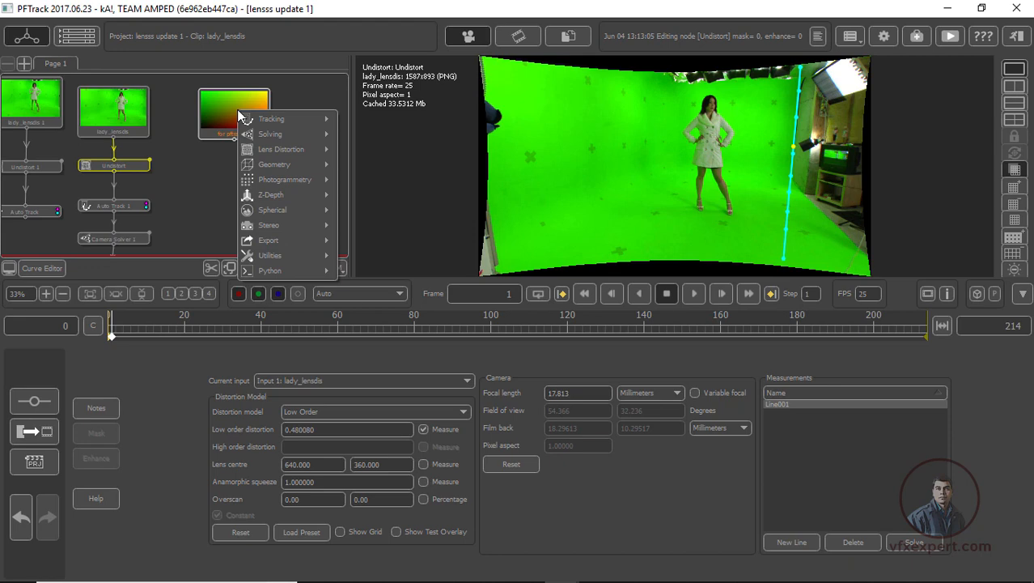
mouse_move(290, 261)
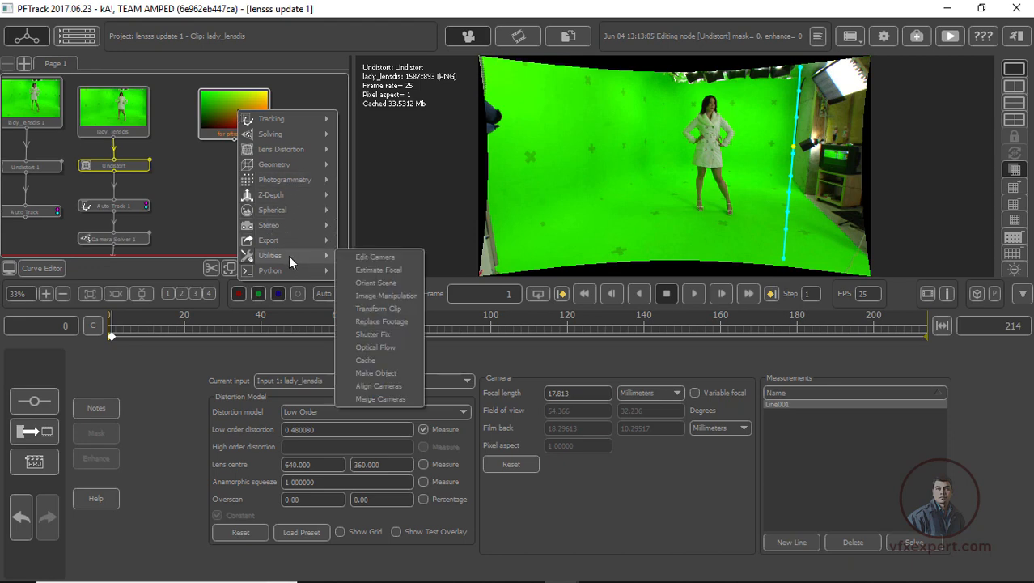
click(400, 309)
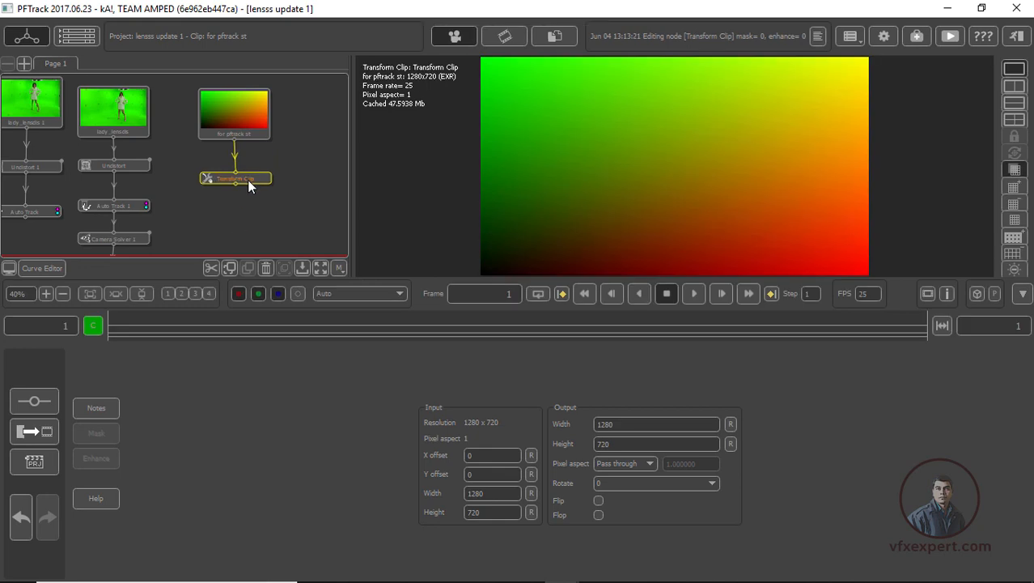
Set the Transform Clip output to width 1587 and height 893, matching the resolution of the lady_lensdis Undistort node.
click(133, 166)
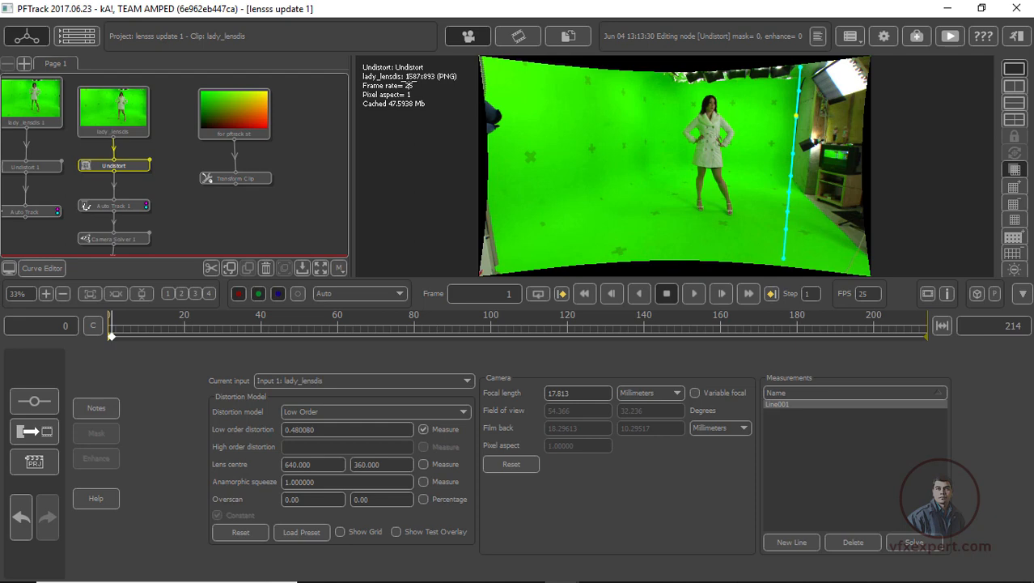
click(240, 180)
click(618, 424)
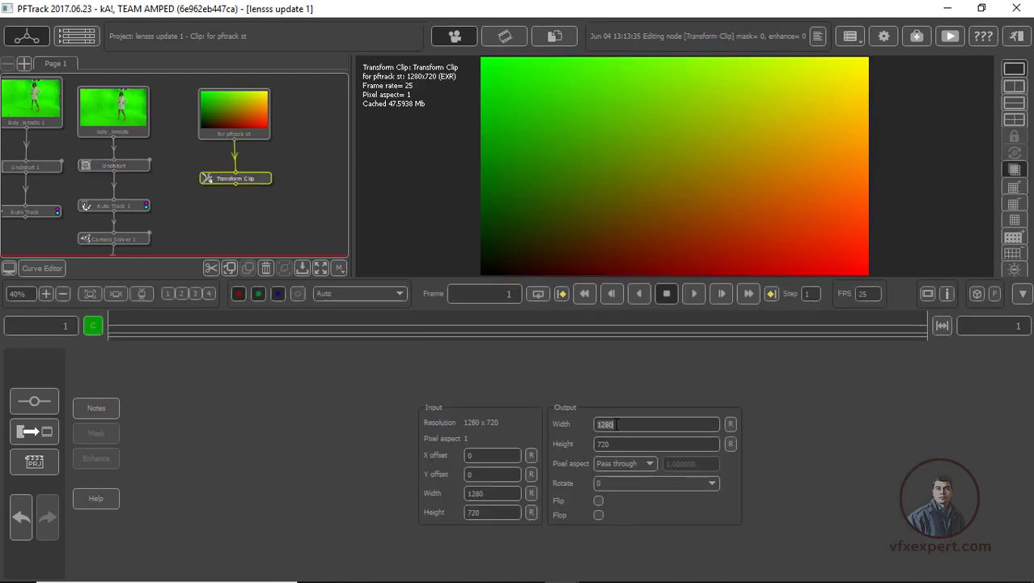
text(1)
click(131, 166)
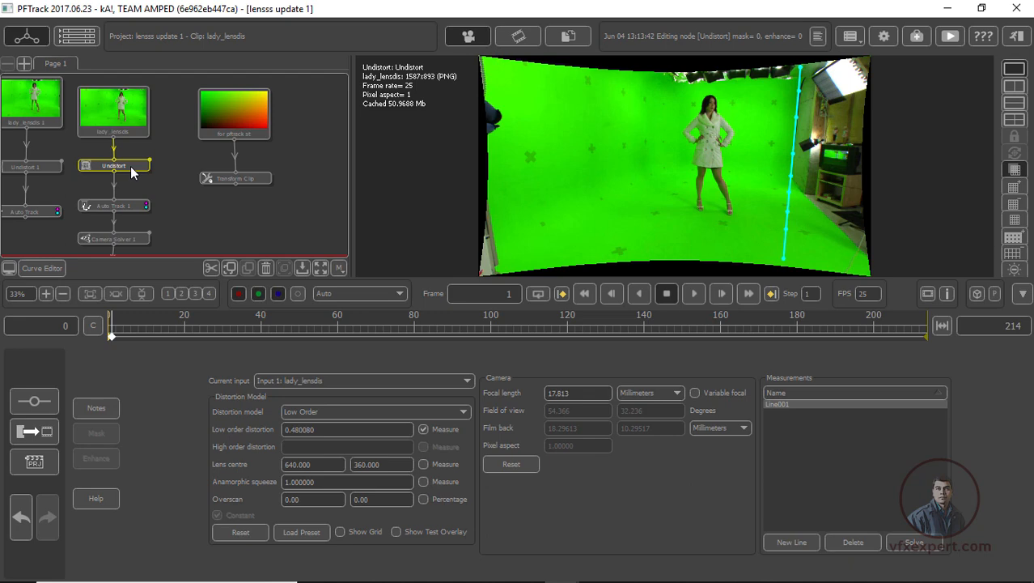
click(233, 179)
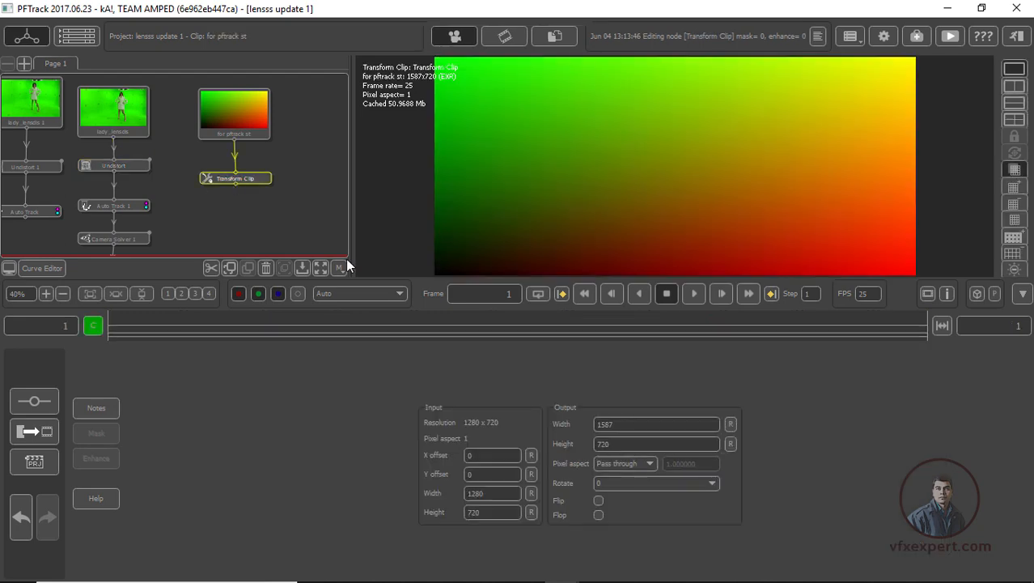
double_click(615, 444)
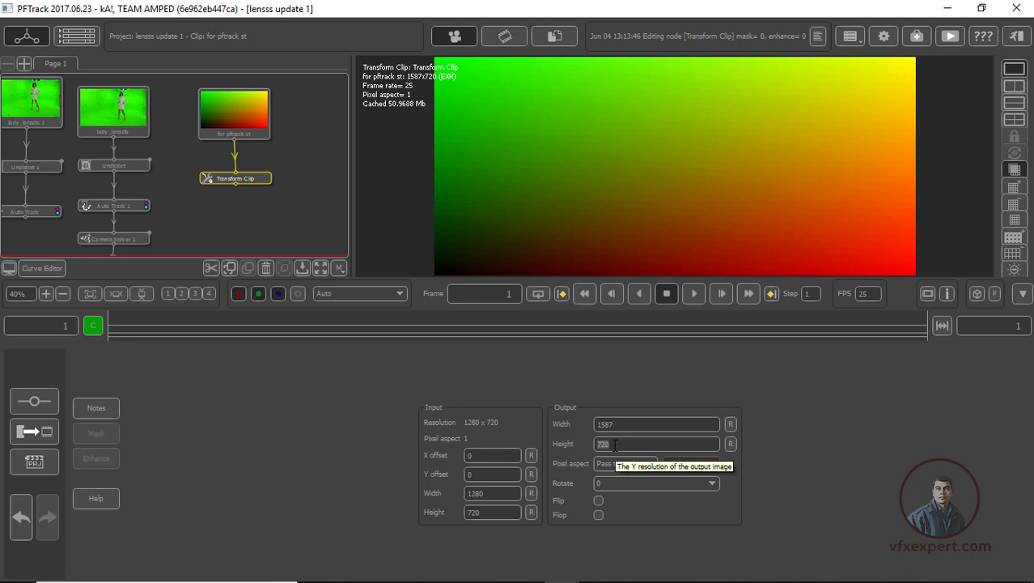
text(893)
key(Return)
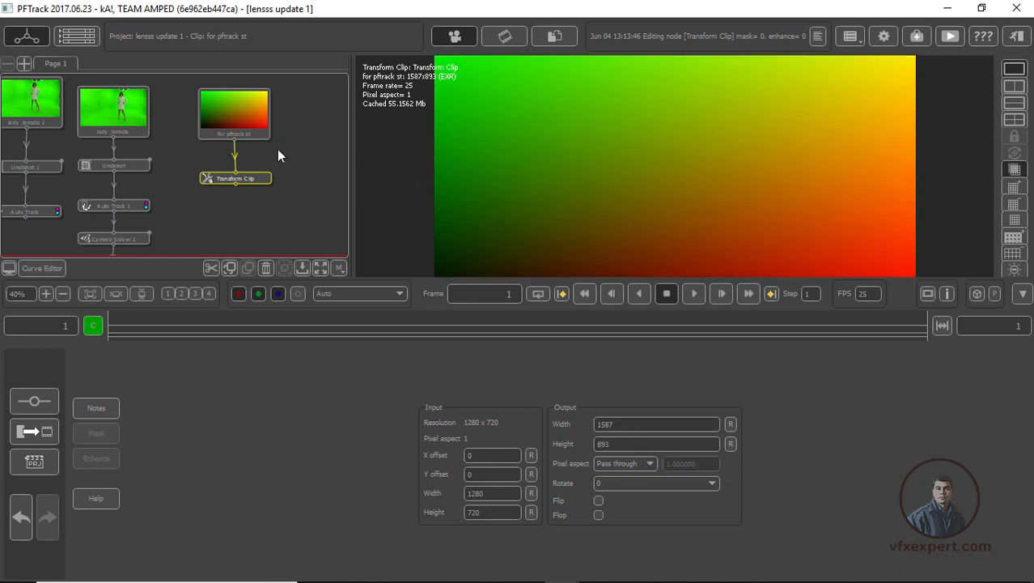
click(256, 178)
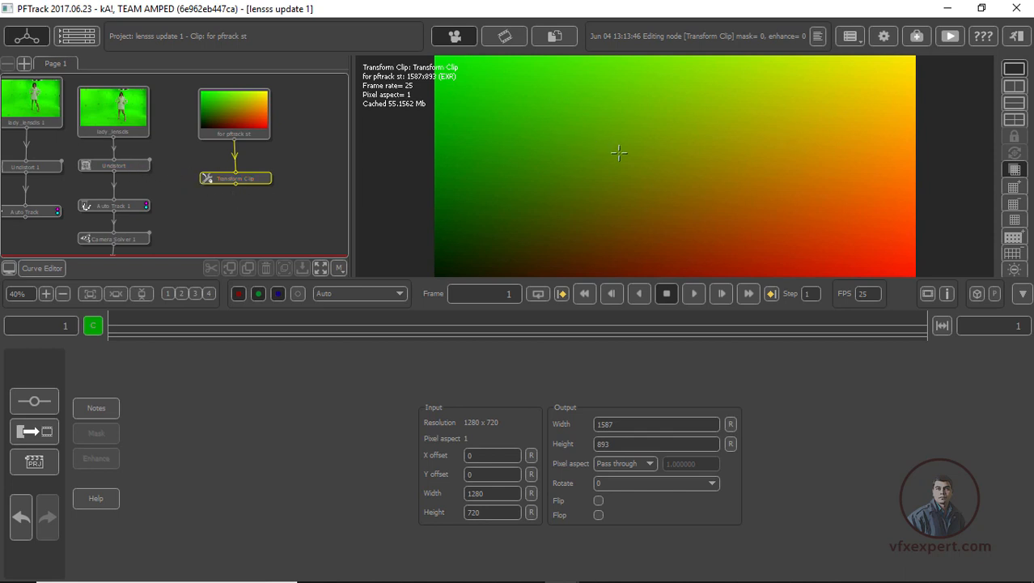
scroll(689, 178, down, 1)
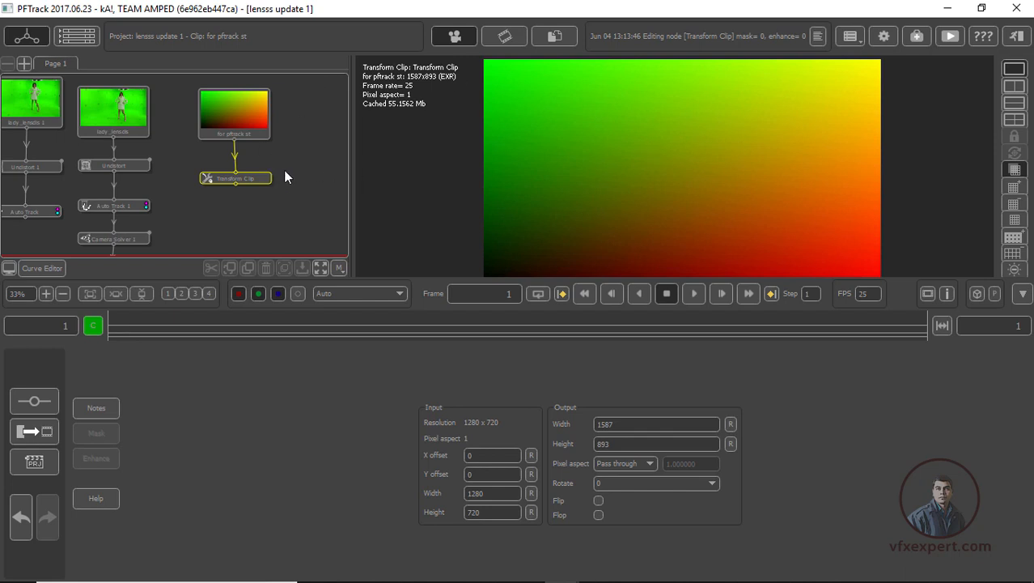
Attach an Add Distortion node below the Transform Clip node and tidy the spacing of the for pftrack st chain.
middle_drag(285, 170, 288, 158)
drag(253, 110, 252, 116)
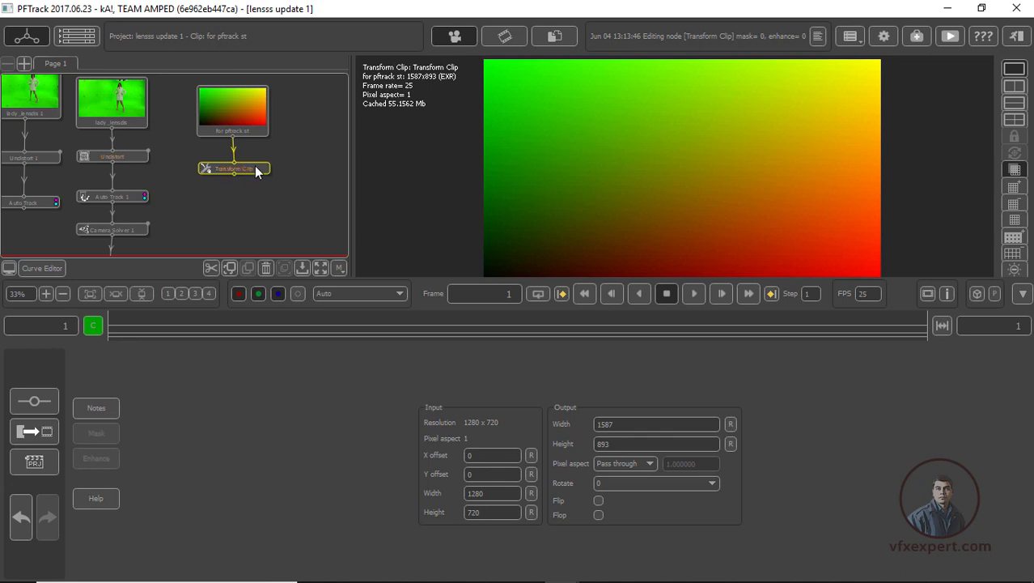
drag(249, 167, 247, 165)
right_click(249, 168)
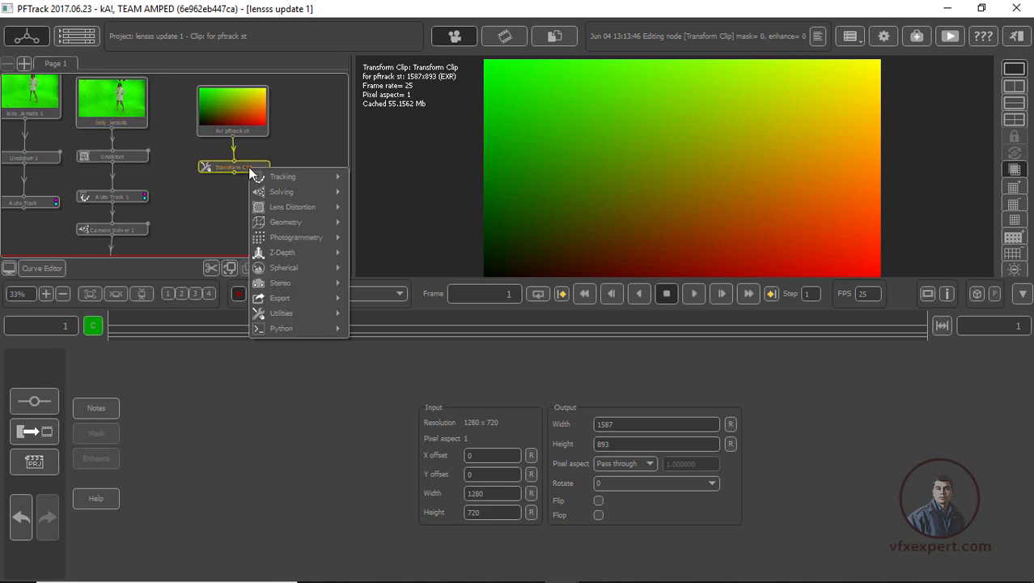
mouse_move(270, 207)
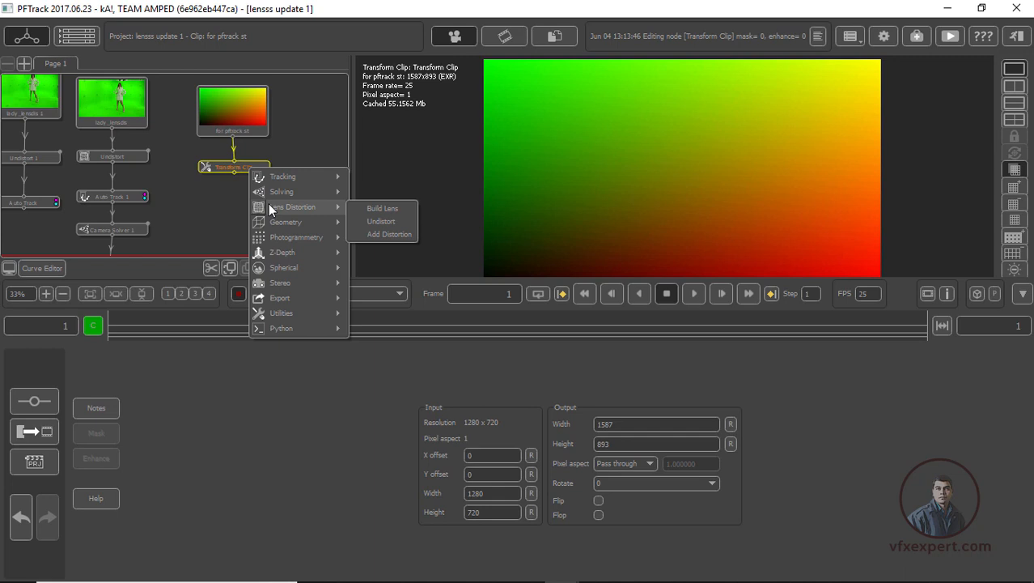
click(378, 235)
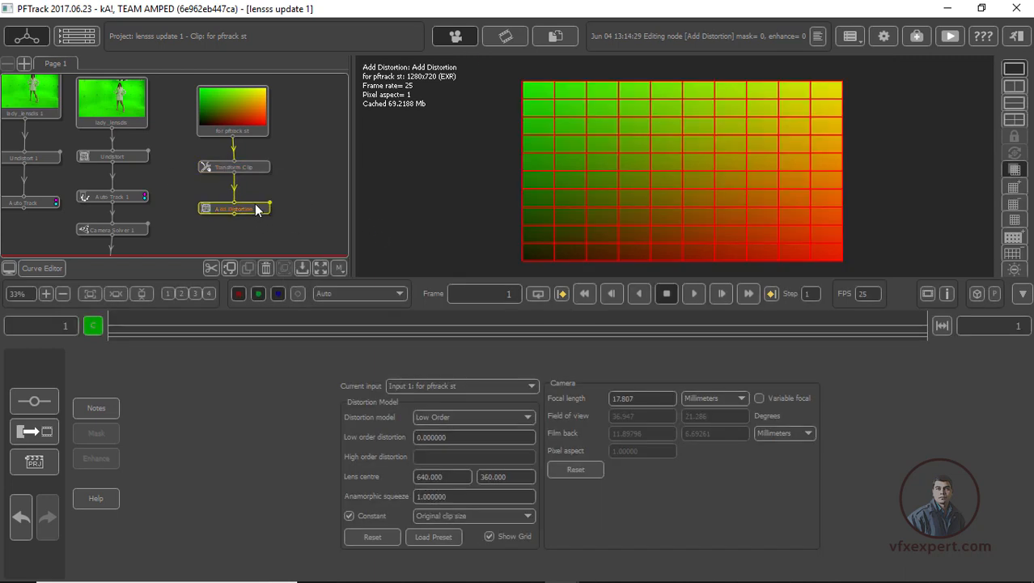
drag(255, 204, 255, 203)
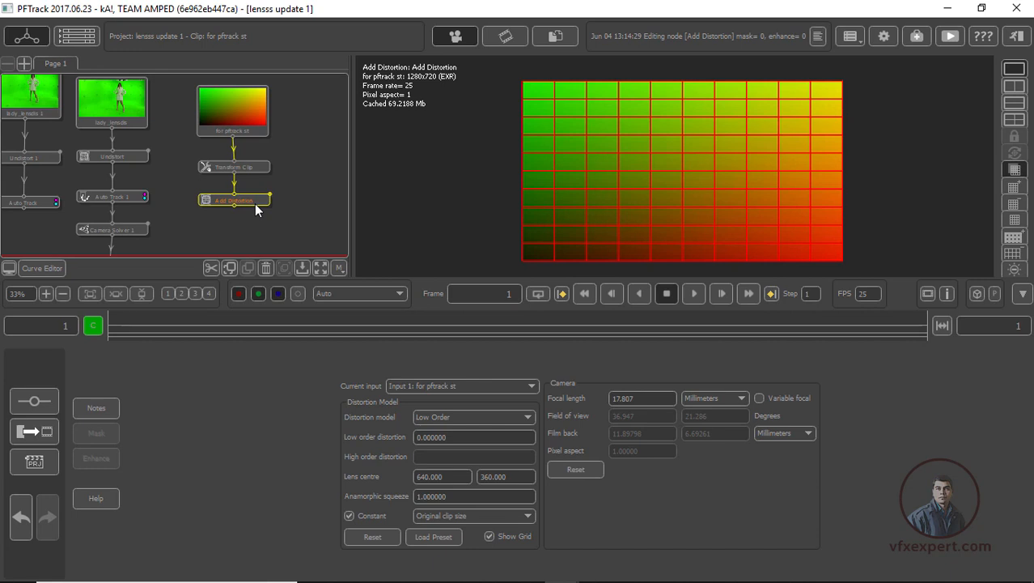
Set the Add Distortion node's low order distortion to 0.480080, copying the coefficient from the lady_lensdis Undistort node.
click(127, 158)
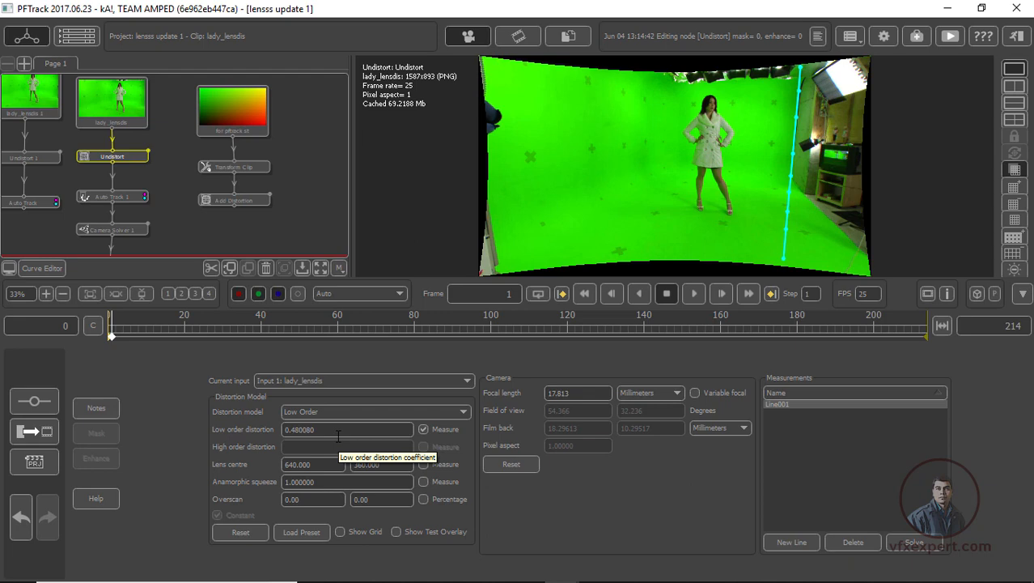
click(236, 200)
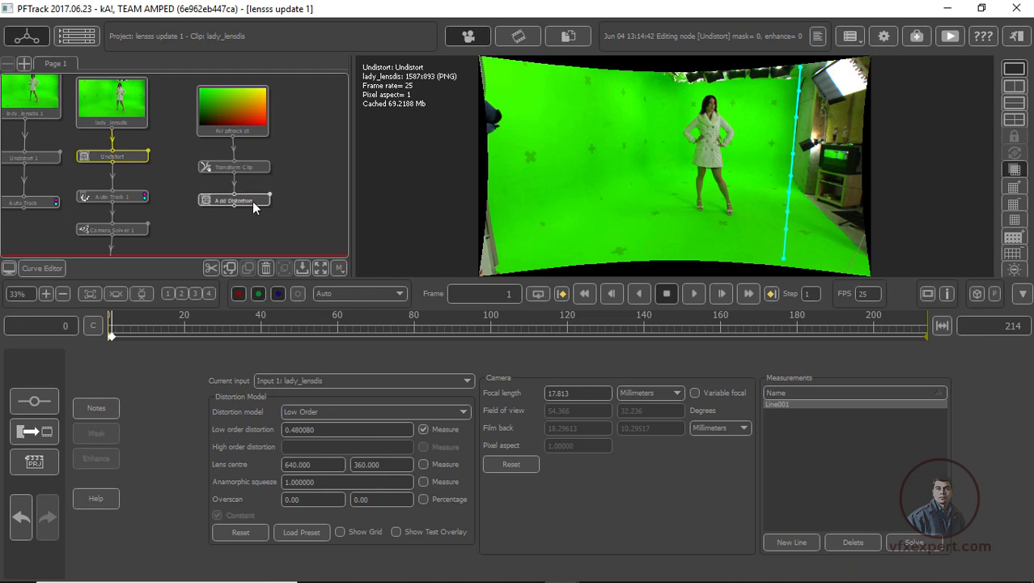
double_click(449, 437)
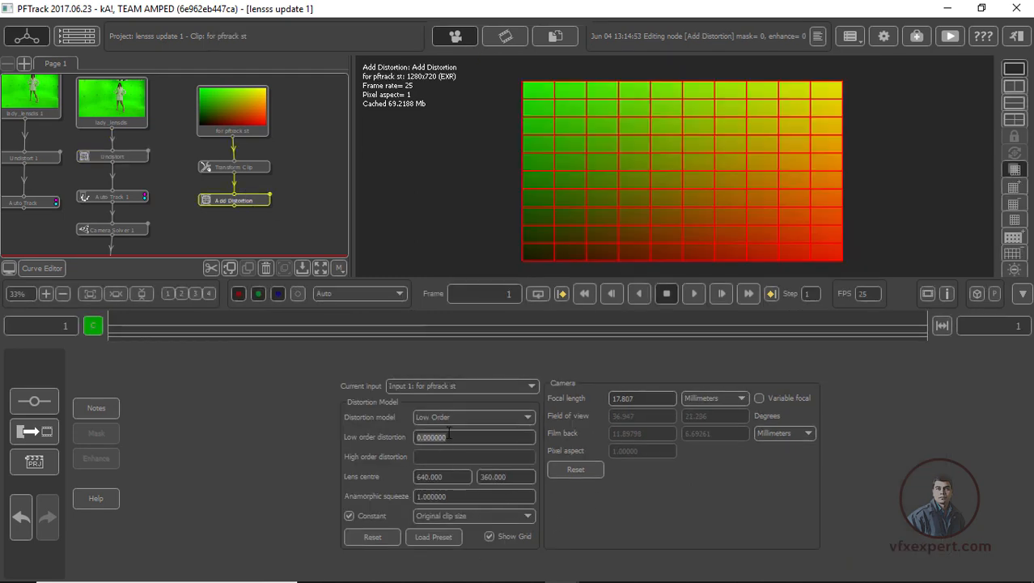
text(.4)
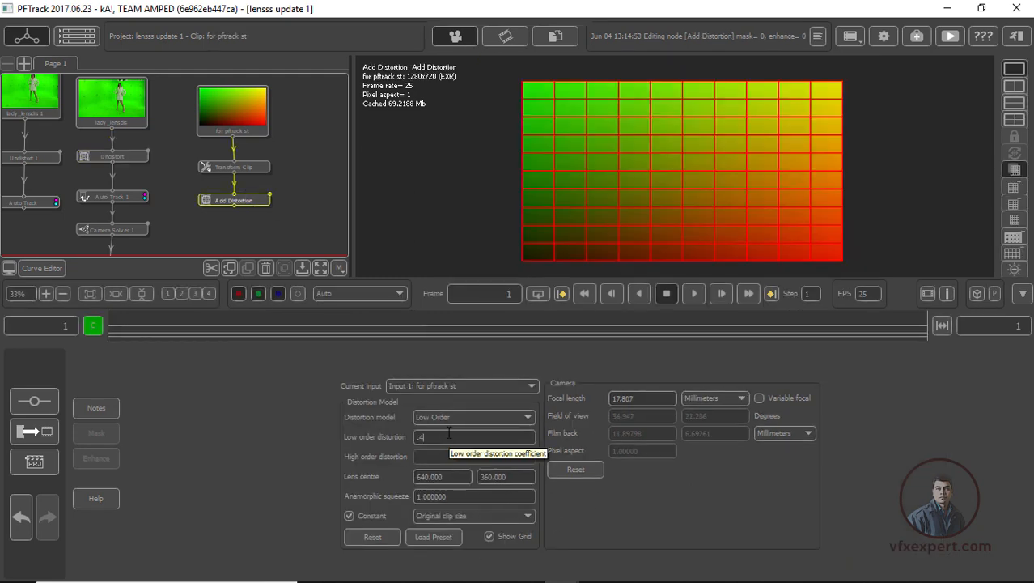
text(80080)
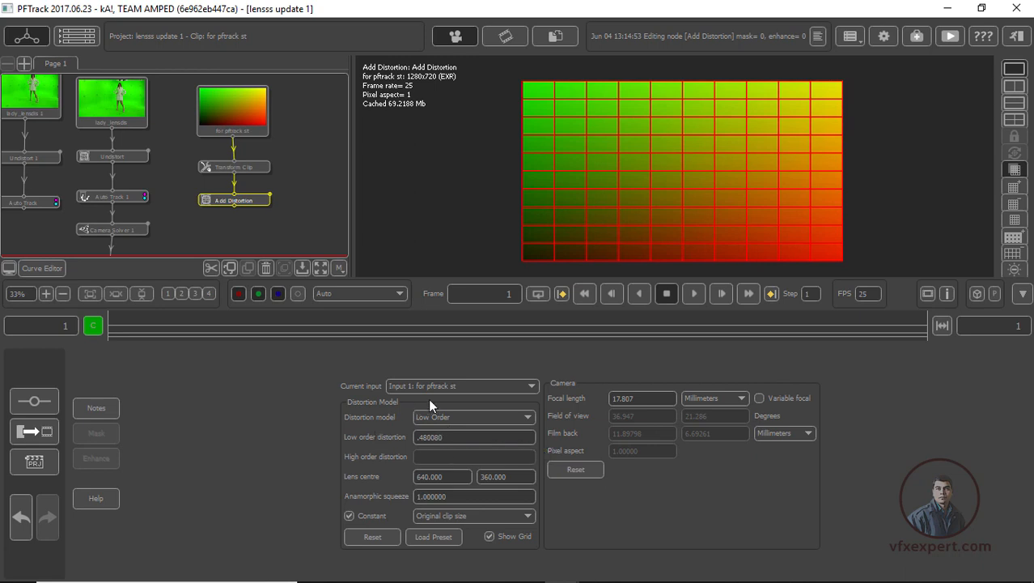
key(Return)
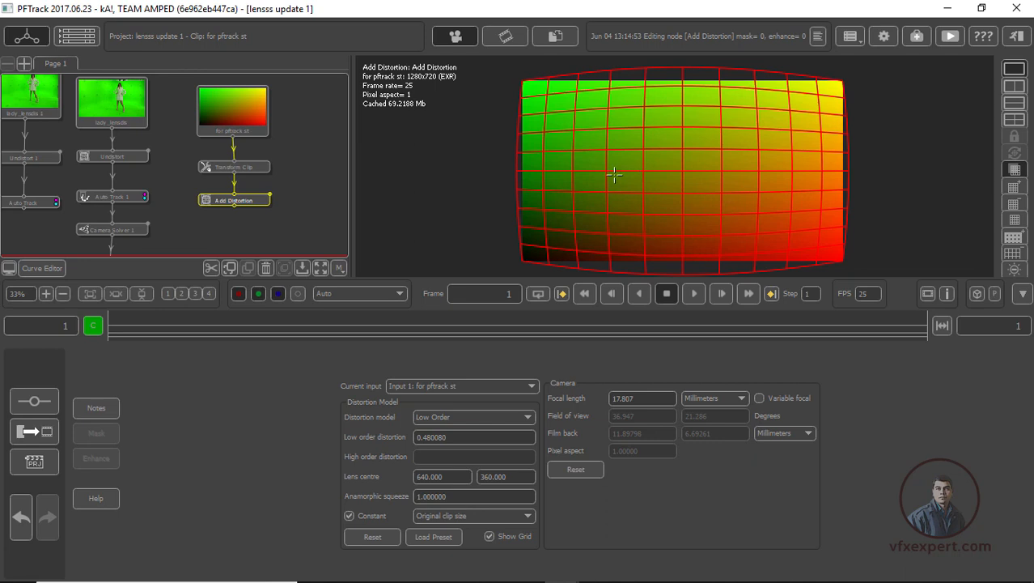
click(289, 168)
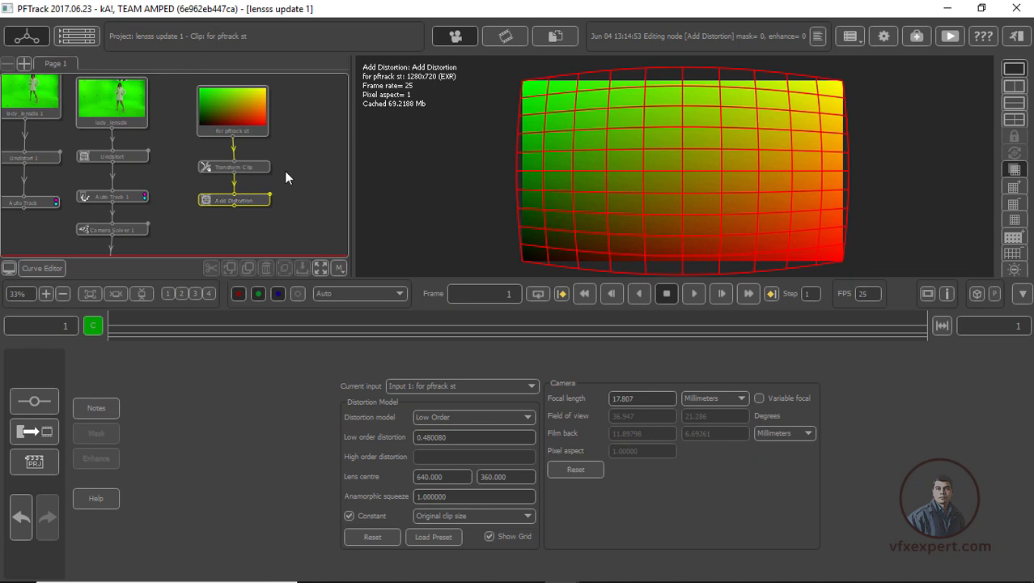
Attach an Export node to the Add Distortion node of the for pftrack st chain.
click(256, 204)
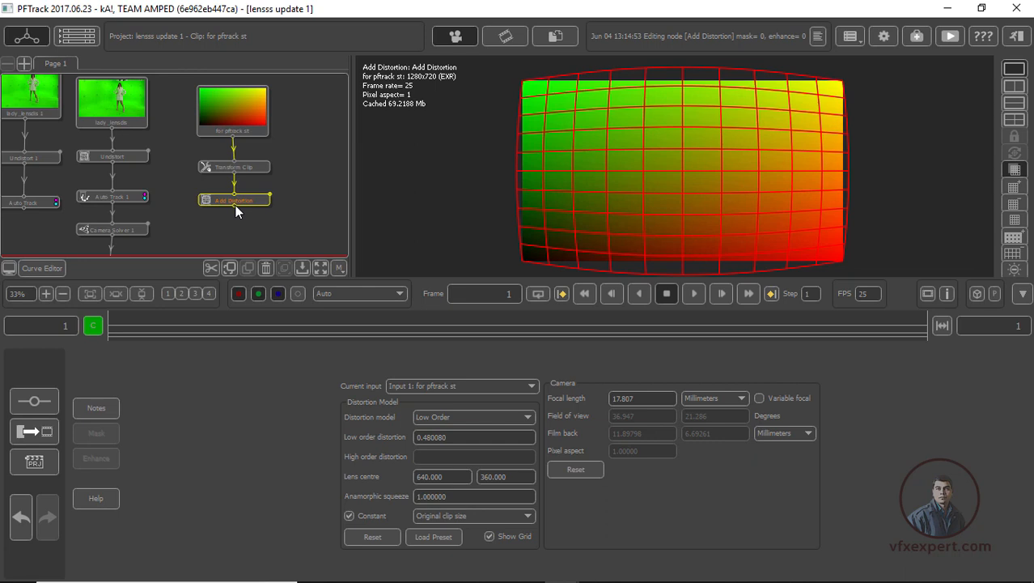
middle_drag(273, 214, 276, 195)
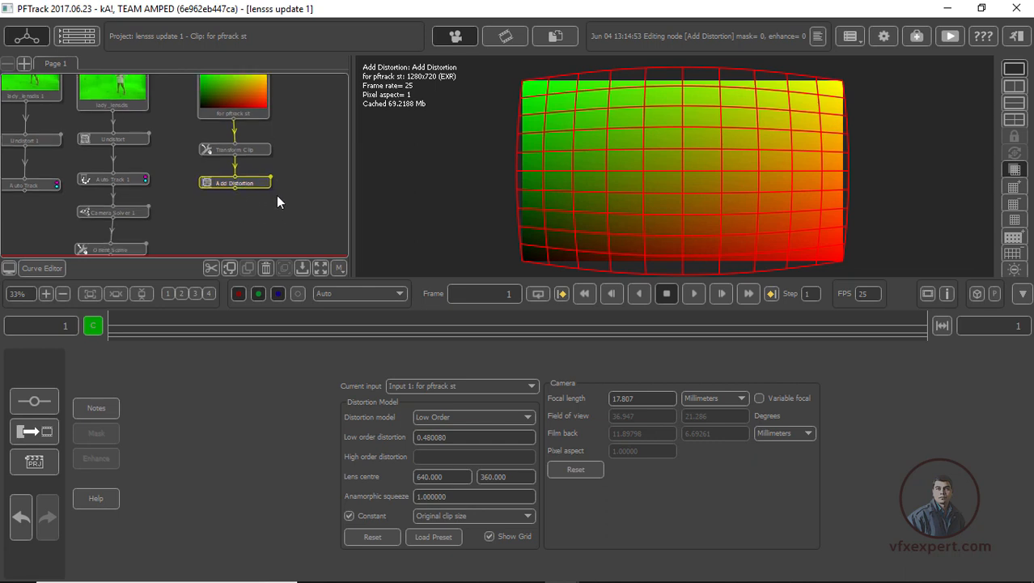
right_click(256, 186)
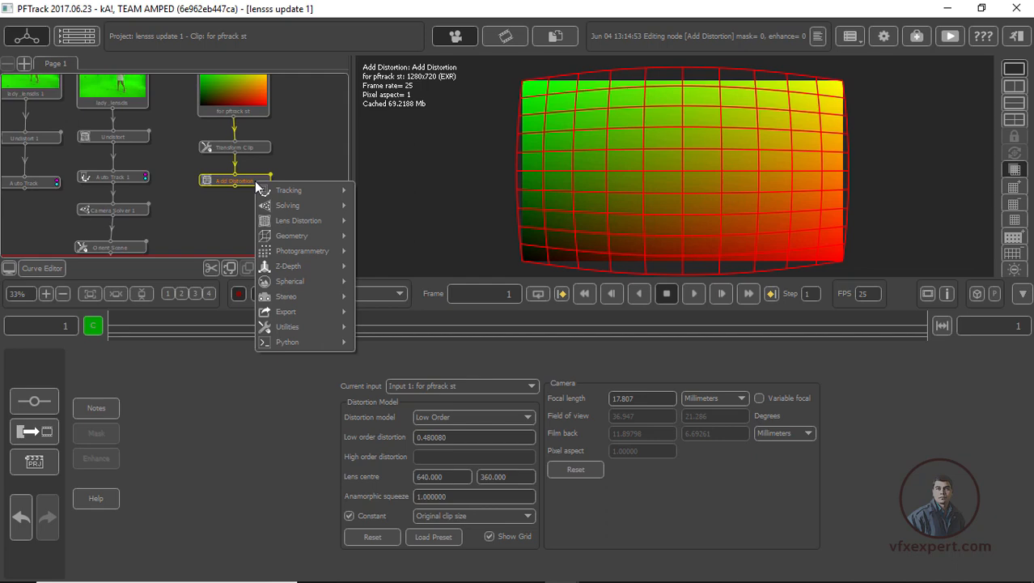
mouse_move(320, 311)
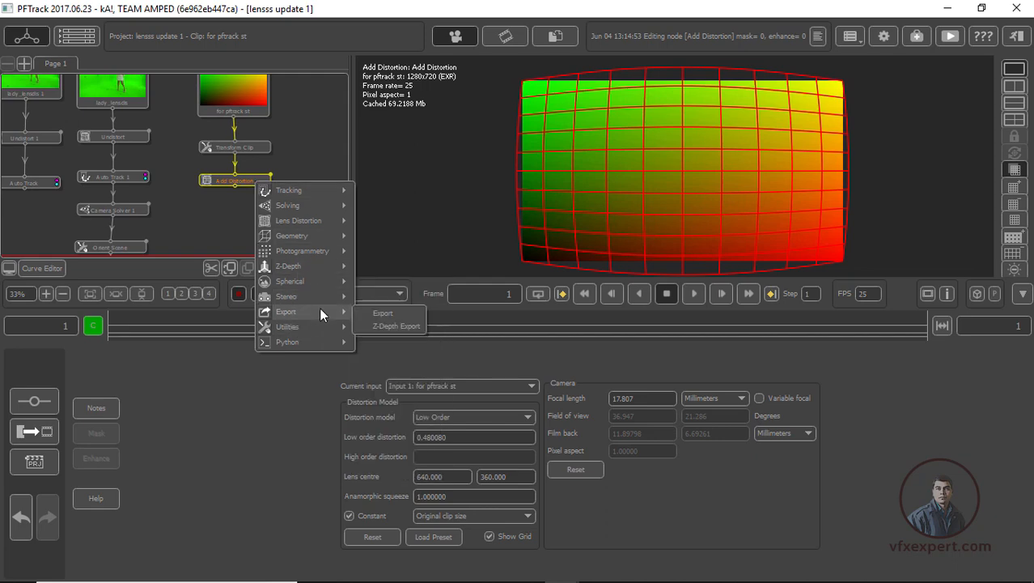
click(420, 310)
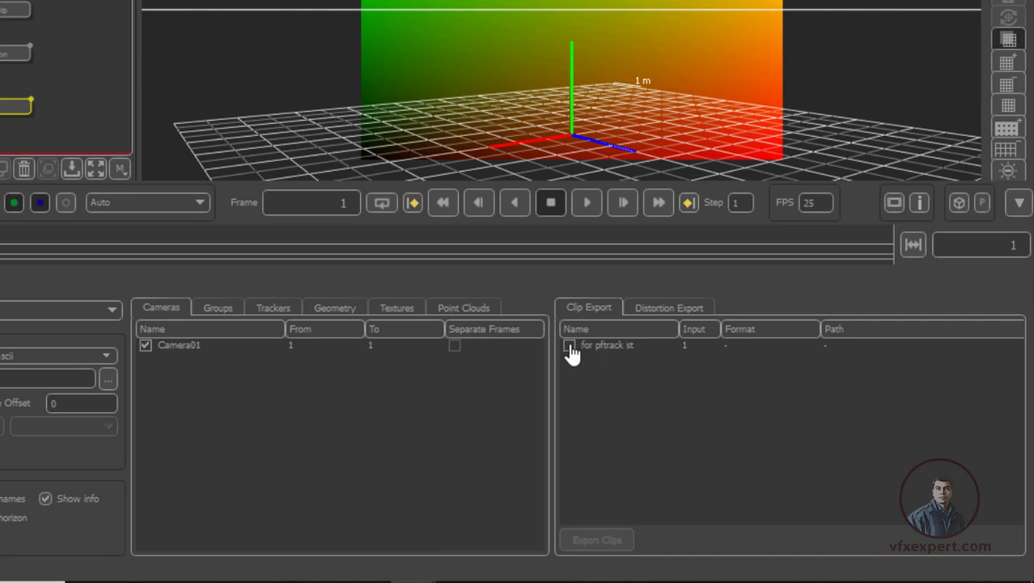
Enable clip export for the for pftrack st clip and set its file format to EXR with pass-through disabled.
click(570, 346)
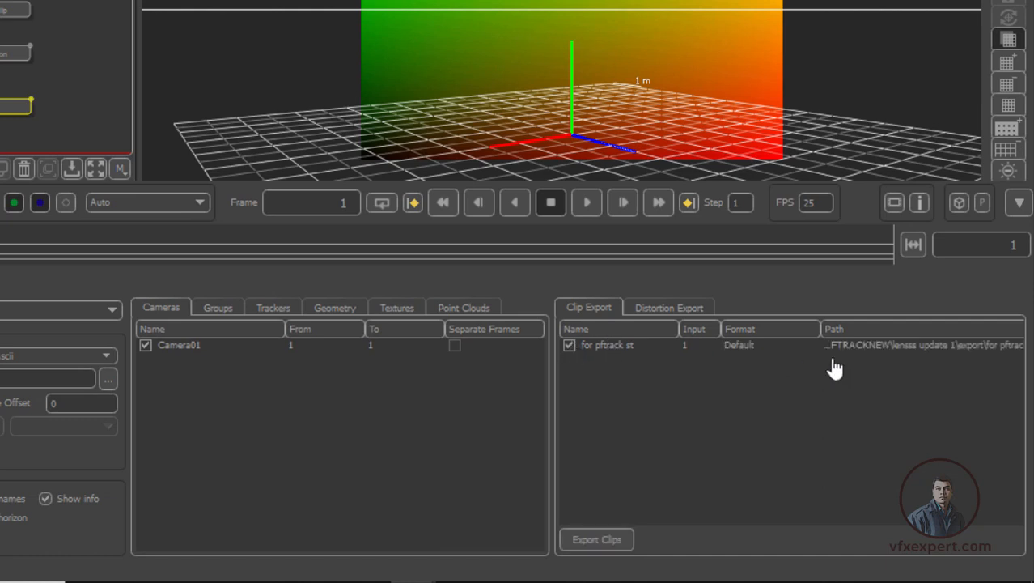
double_click(976, 350)
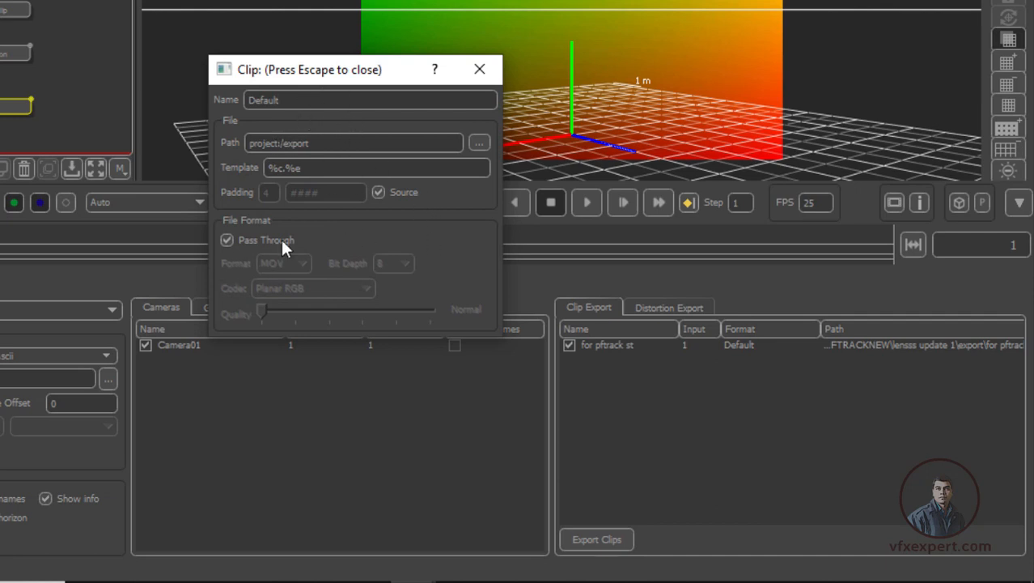
click(226, 241)
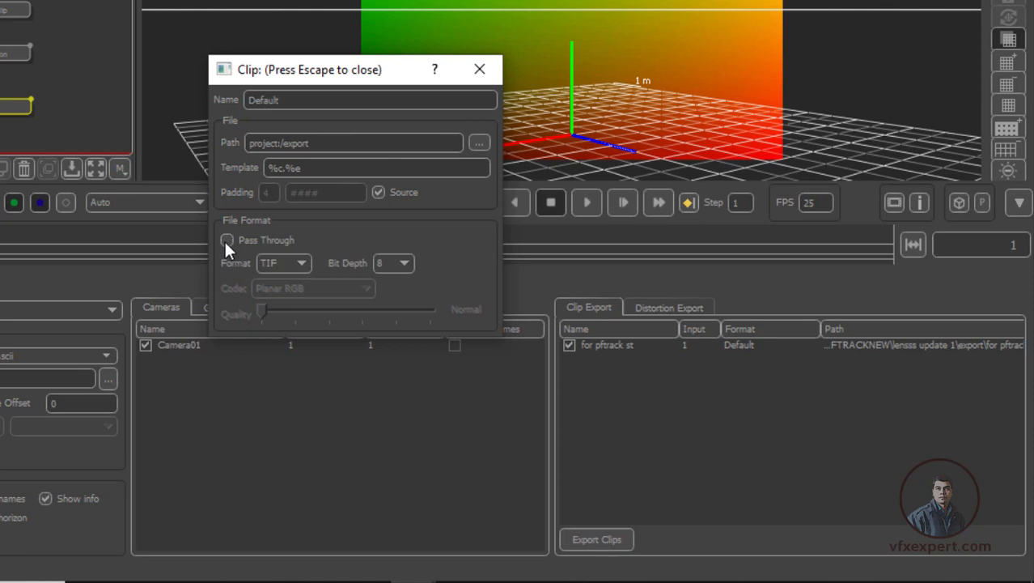
click(301, 264)
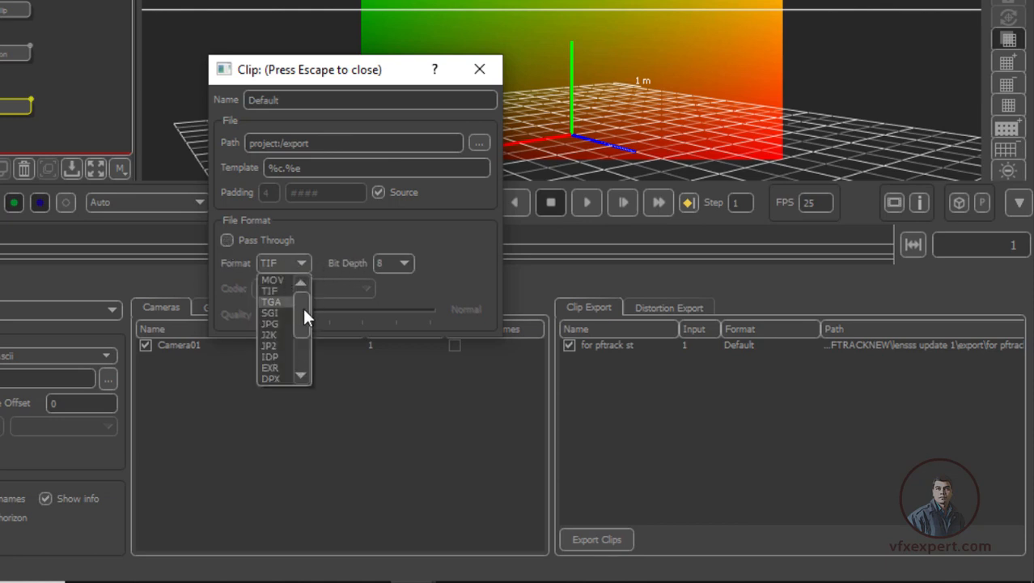
drag(305, 309, 303, 326)
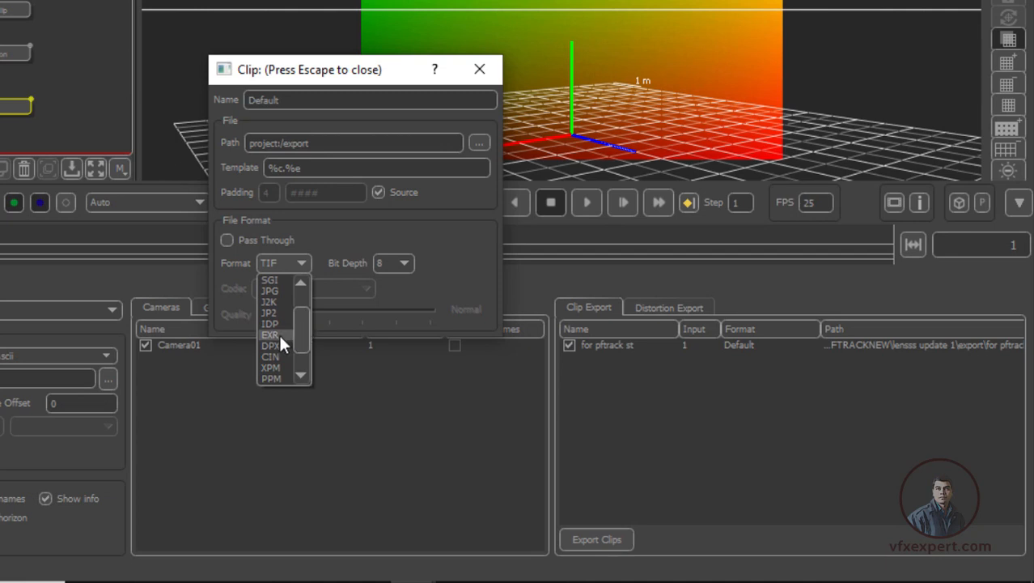
click(270, 334)
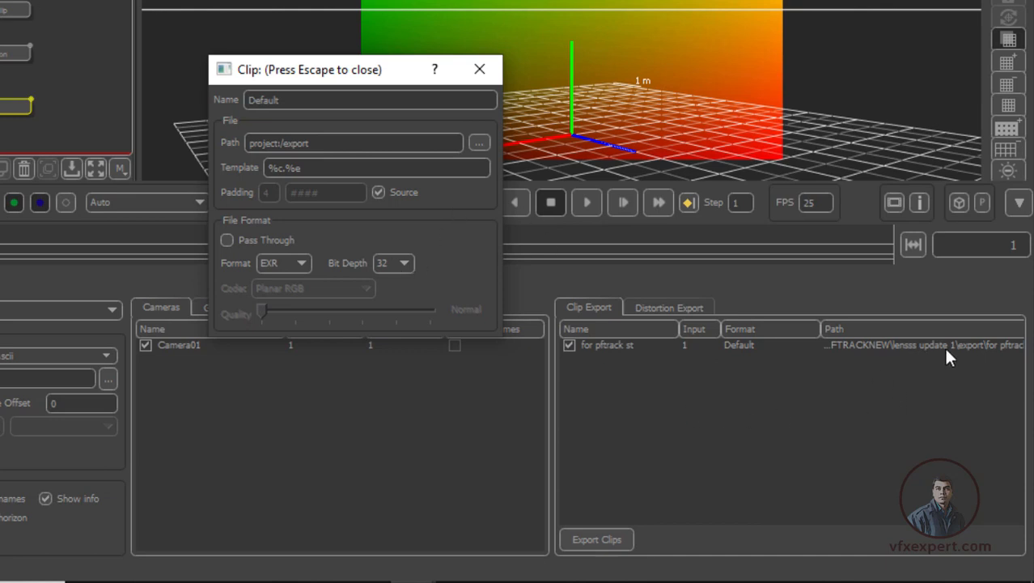
Check the output directory of the for pftrack st clip and export the clip.
click(479, 144)
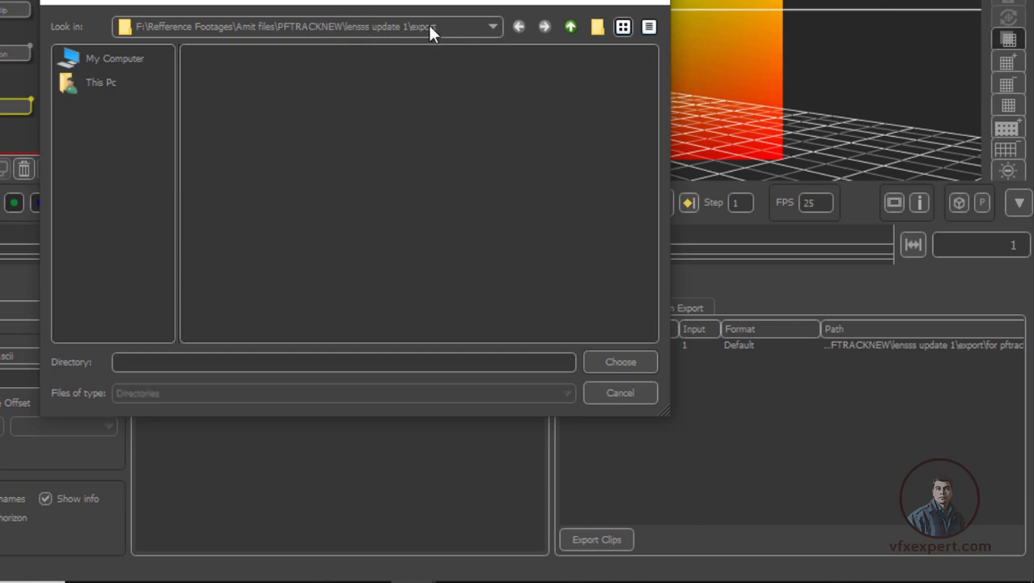
click(620, 393)
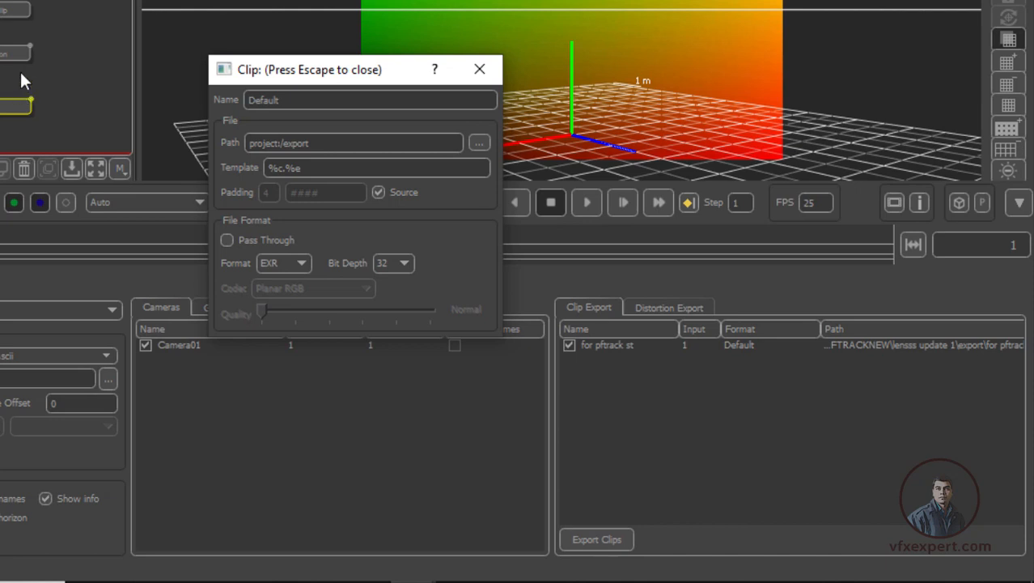
click(480, 70)
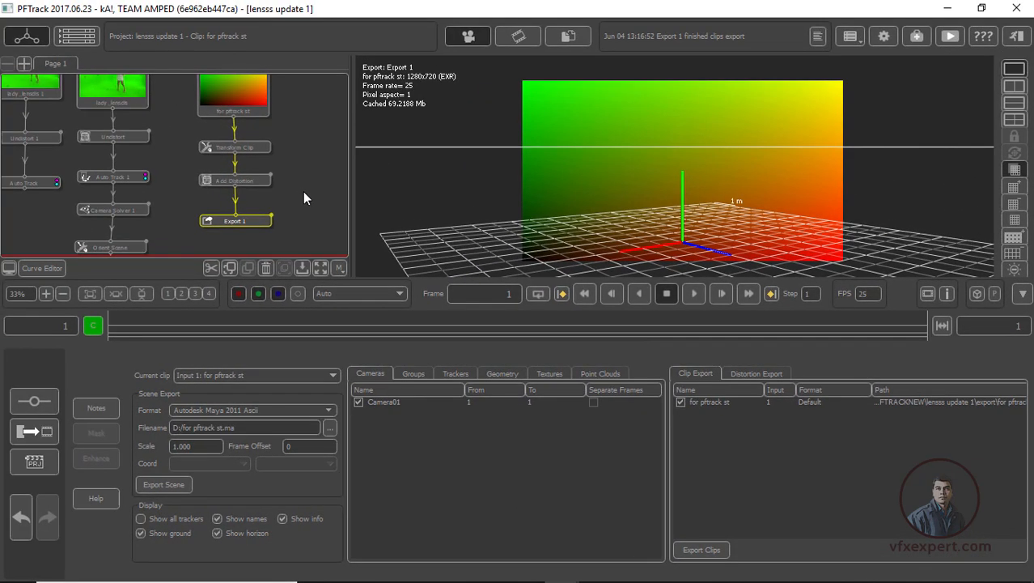
Switch to File Explorer, open the export folder of lensss update 1 and select the for pftrack st EXR file.
click(947, 9)
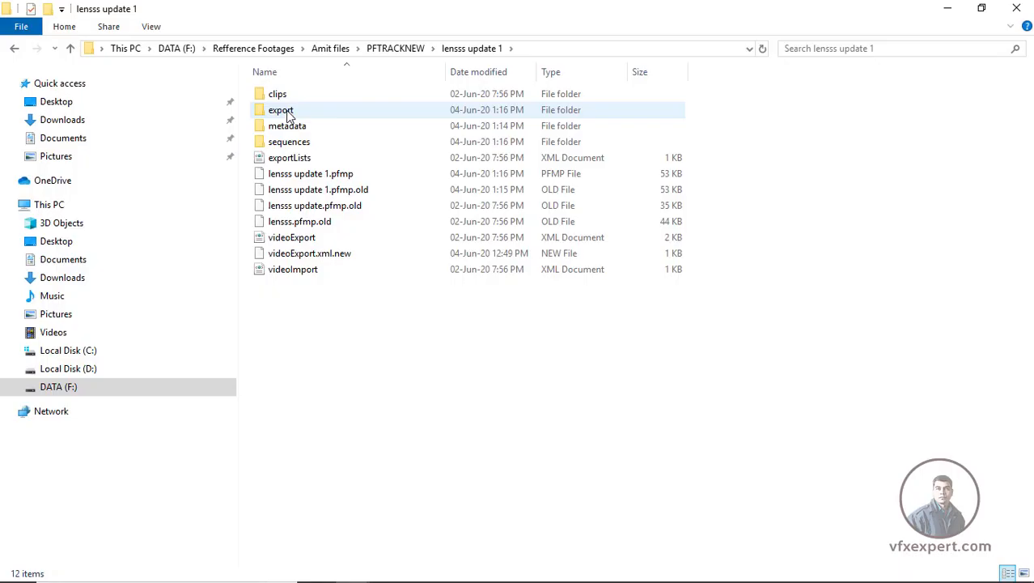
click(289, 115)
click(982, 8)
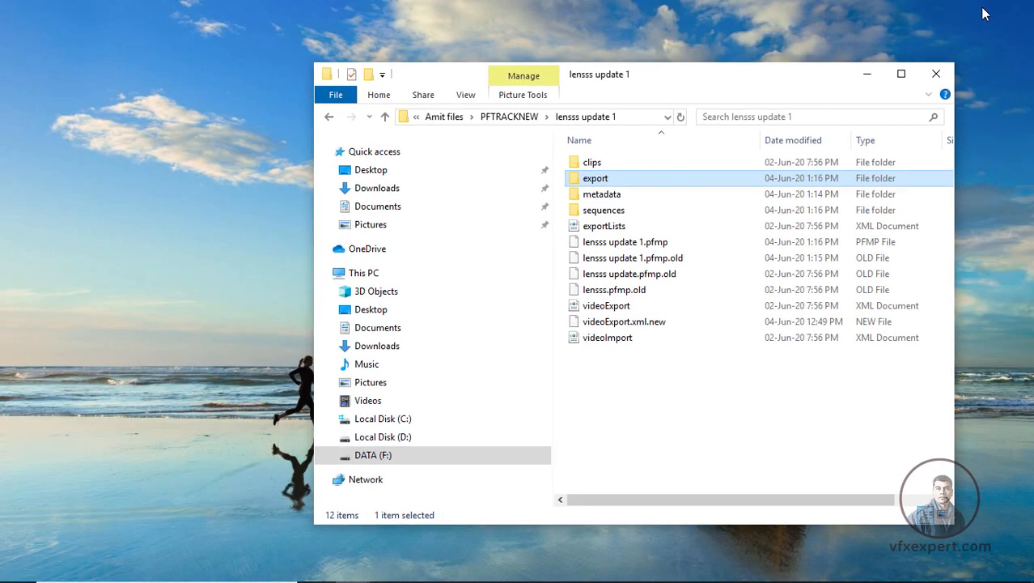
click(636, 119)
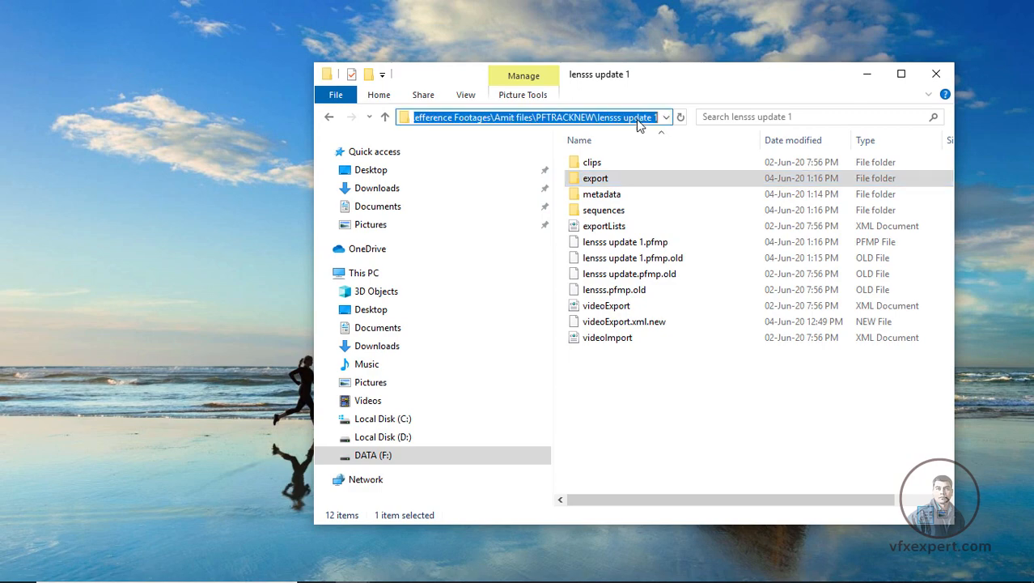
double_click(595, 178)
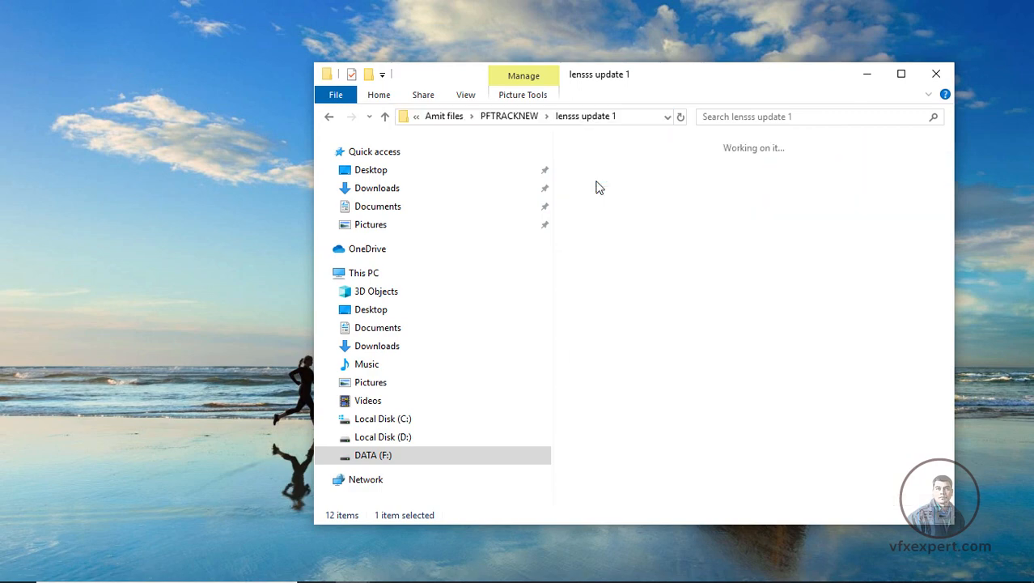
drag(598, 69, 370, 42)
drag(723, 495, 824, 523)
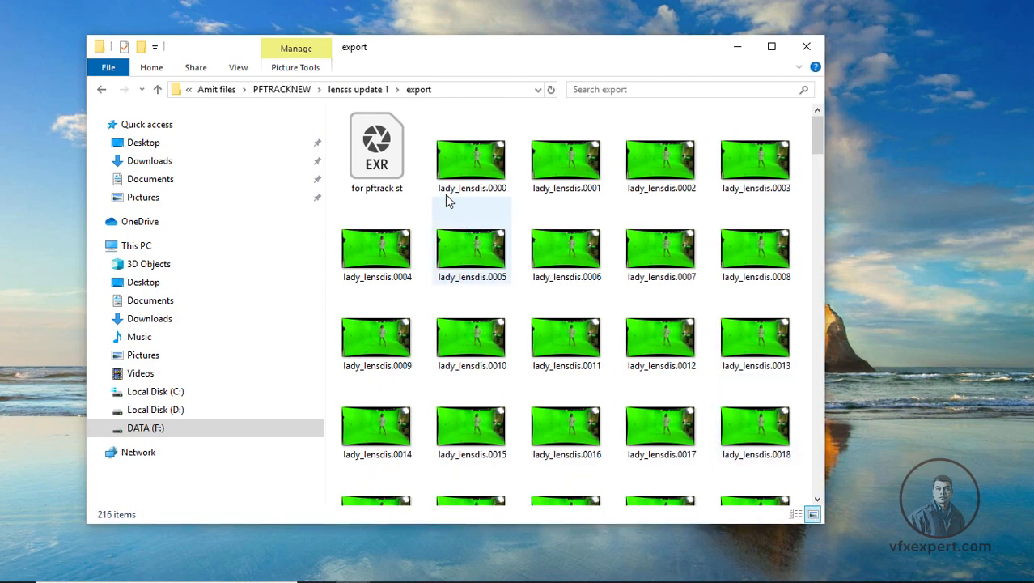
click(395, 154)
drag(456, 65, 598, 65)
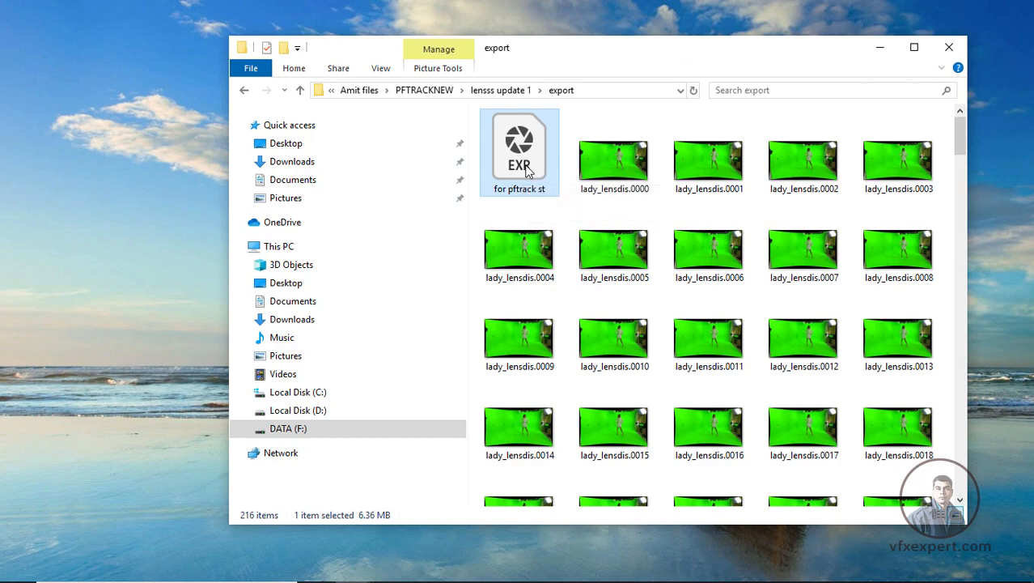
drag(545, 56, 650, 60)
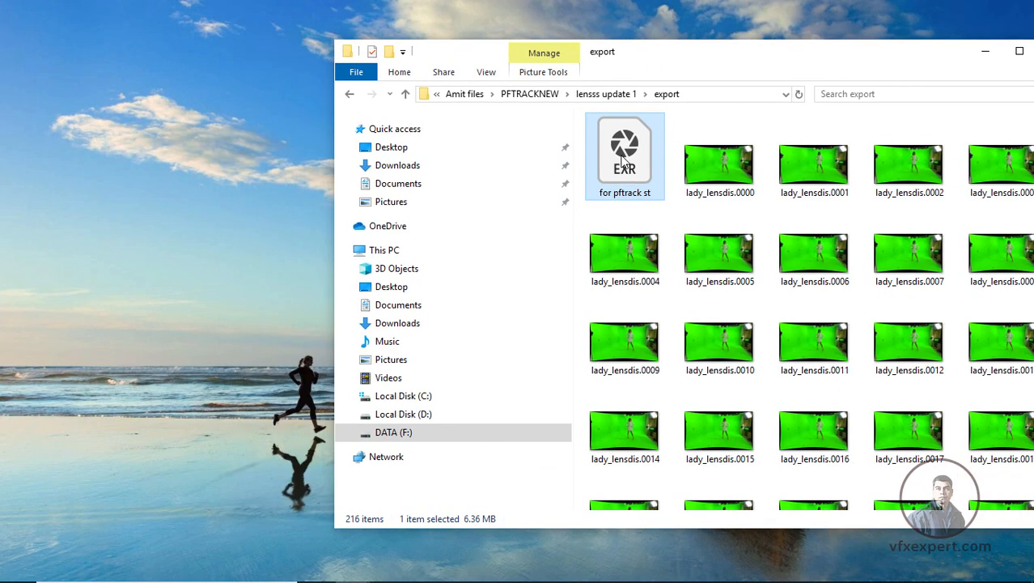
Switch to Nuke and import the for pftrack st EXR from the export folder, placing it beside the Read2 node.
mouse_move(996, 576)
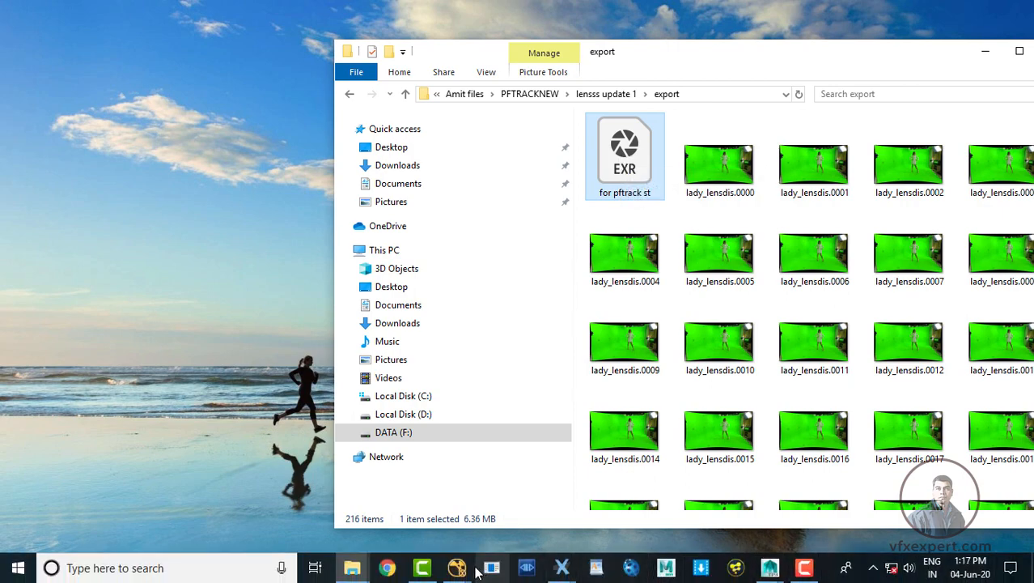
mouse_move(456, 568)
click(494, 529)
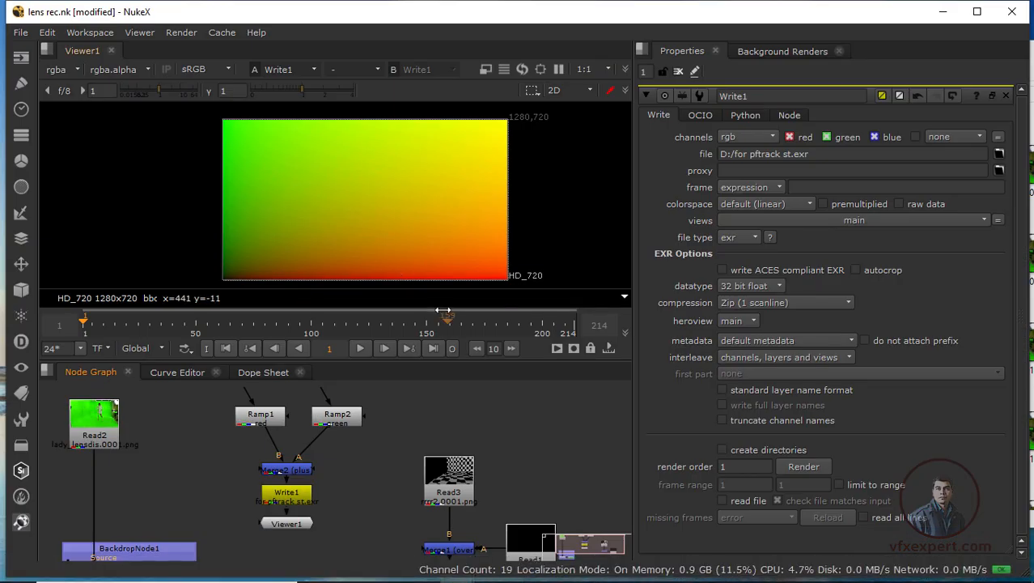
middle_drag(550, 465, 528, 443)
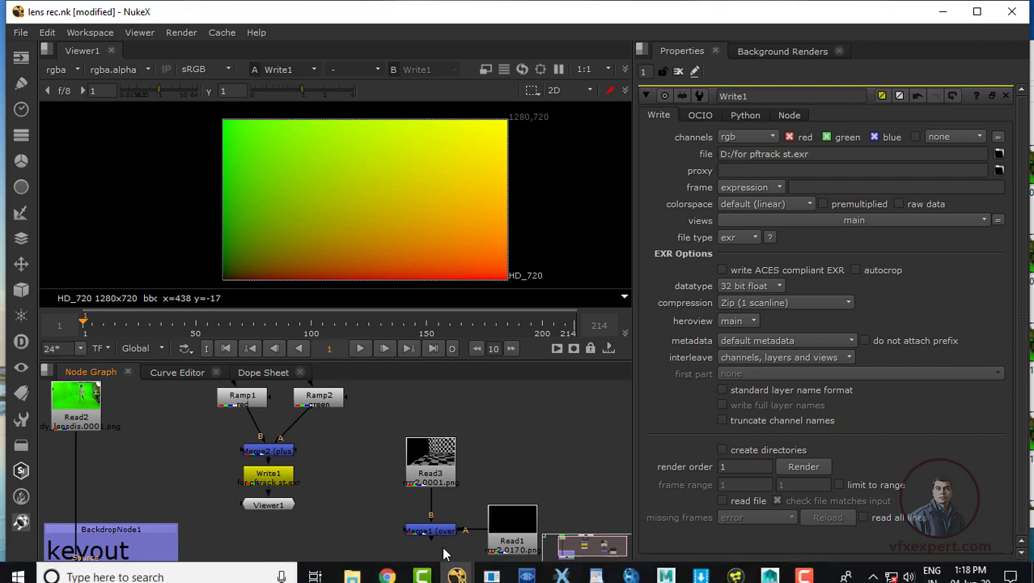
mouse_move(362, 565)
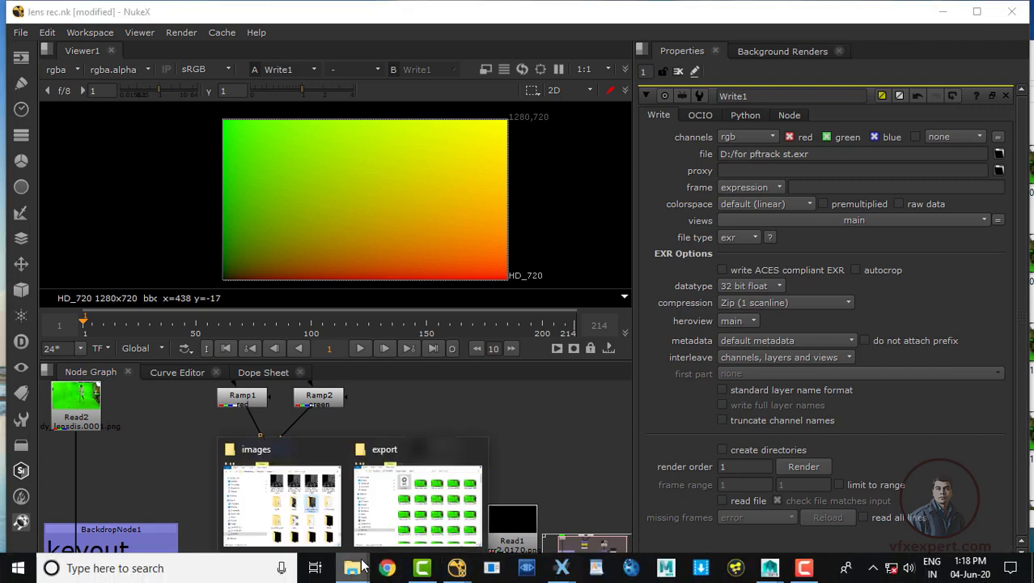
click(429, 511)
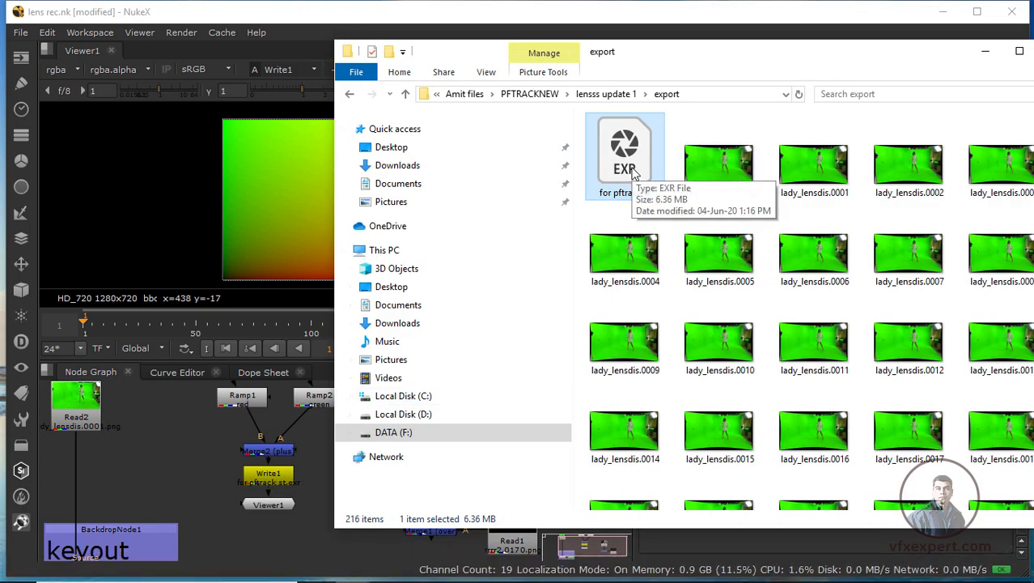
drag(634, 172, 169, 425)
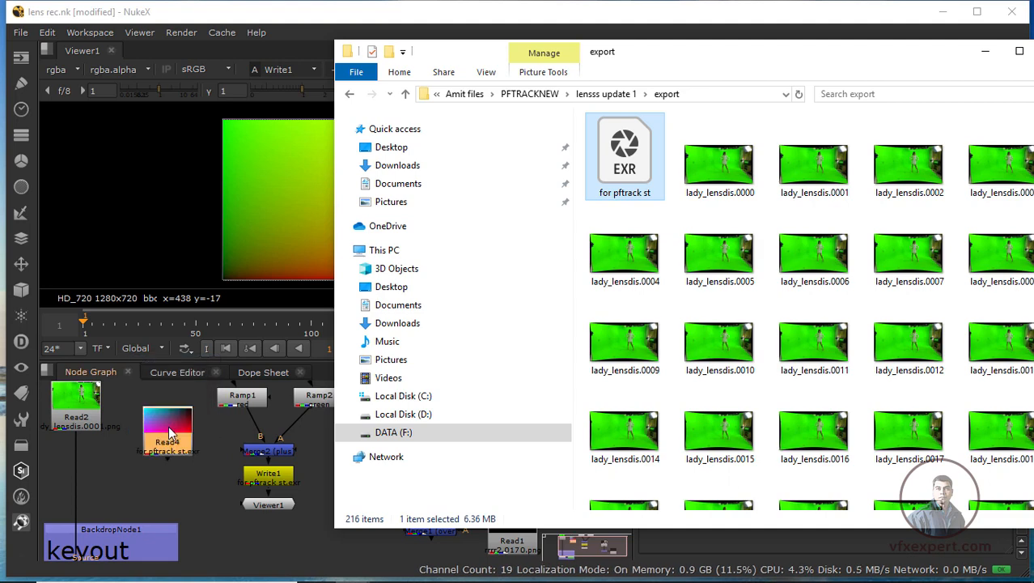
click(178, 426)
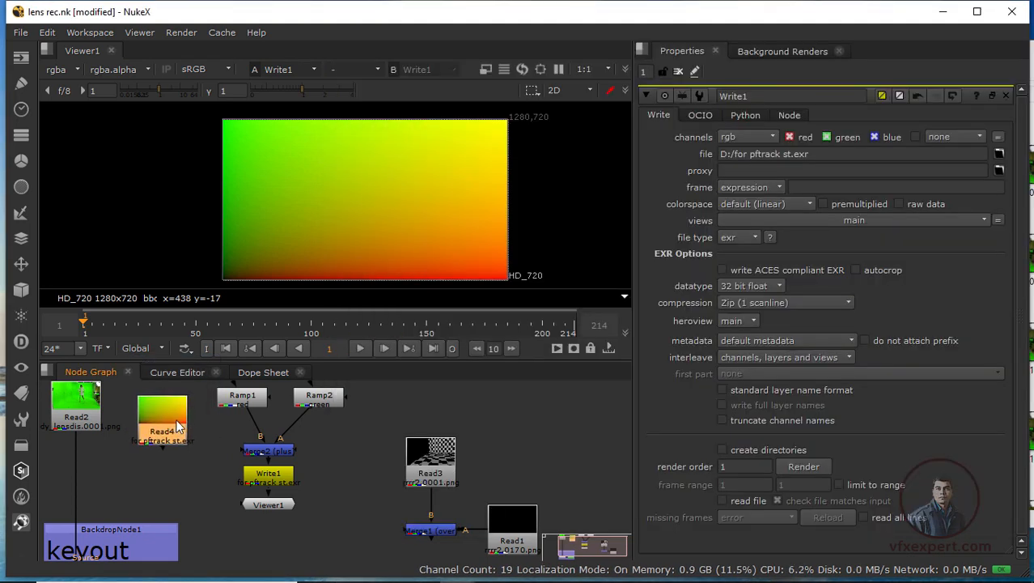
Move the UV map chain of ramps, Merge2, Write1 and Viewer1 to the far side of the Read3 branch.
scroll(240, 467, down, 1)
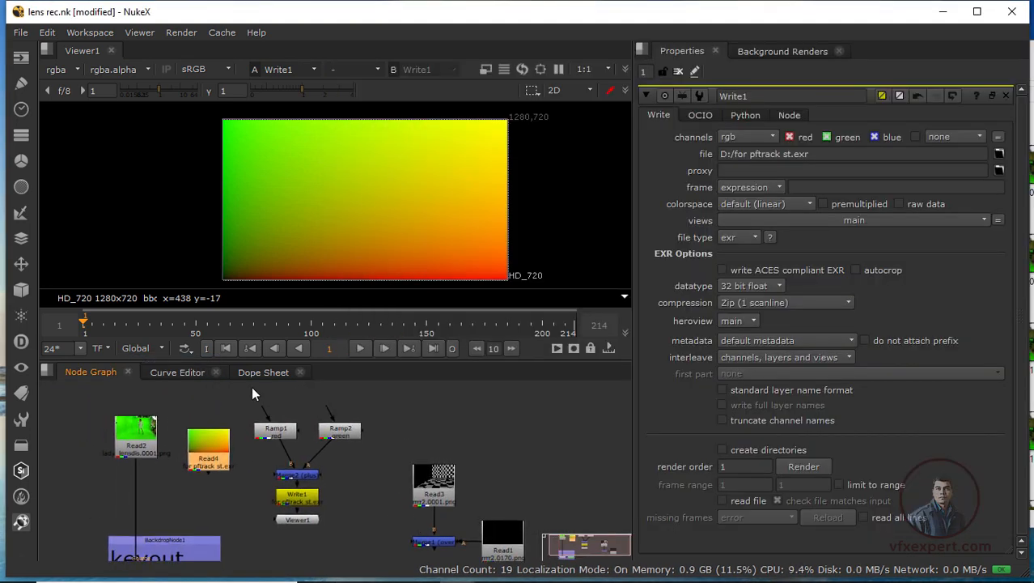
drag(252, 388, 359, 553)
drag(303, 497, 532, 484)
drag(345, 433, 556, 427)
drag(471, 442, 483, 421)
Move the Read3, Merge1 and Read1 nodes, together with Merge2, Write1 and Viewer1, closer to the Read4 node.
middle_drag(524, 496, 465, 440)
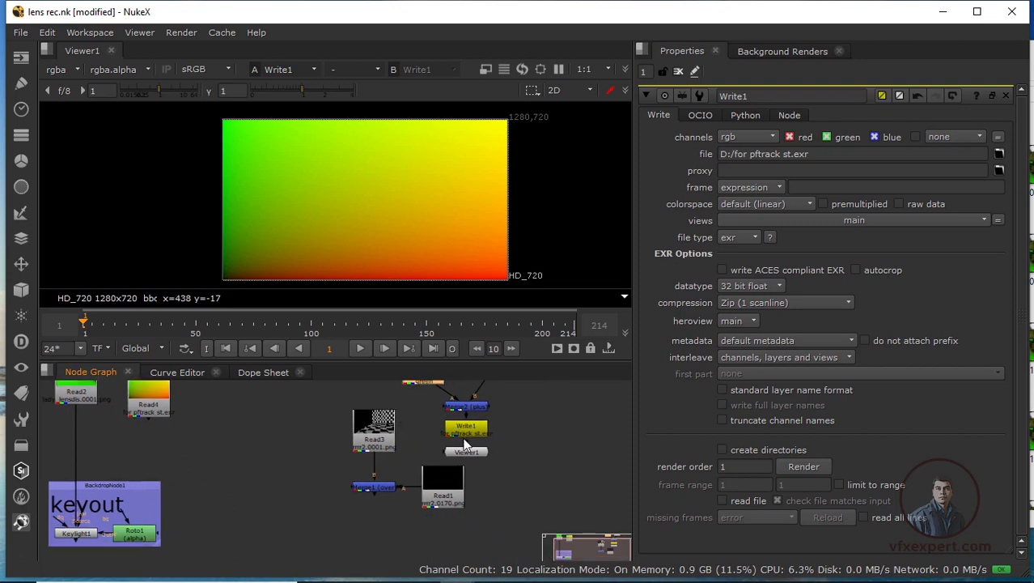
drag(295, 410, 486, 528)
drag(306, 397, 504, 552)
drag(437, 495, 318, 489)
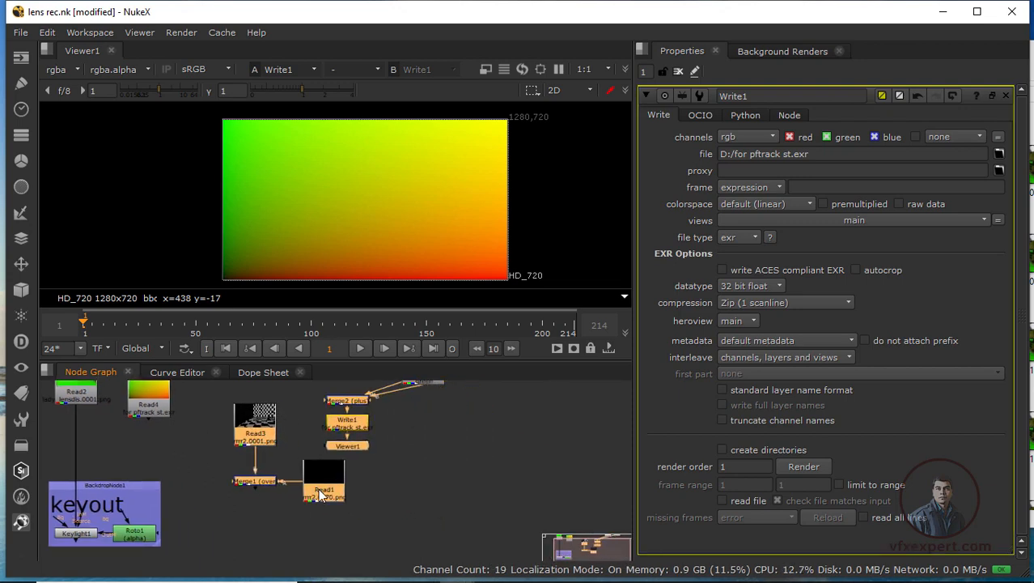
Realign Viewer1, Write1, Merge2 and Ramp2 into a tidy vertical chain beneath the ramps, clear of the Read1 node.
click(400, 458)
middle_drag(399, 465, 403, 499)
drag(331, 409, 455, 507)
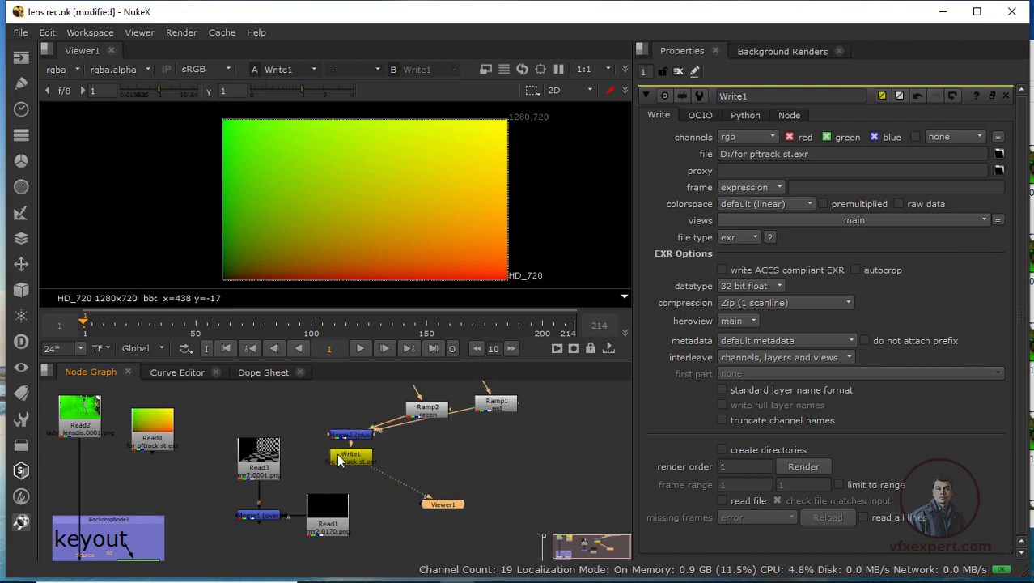
drag(339, 454, 418, 469)
drag(354, 435, 458, 446)
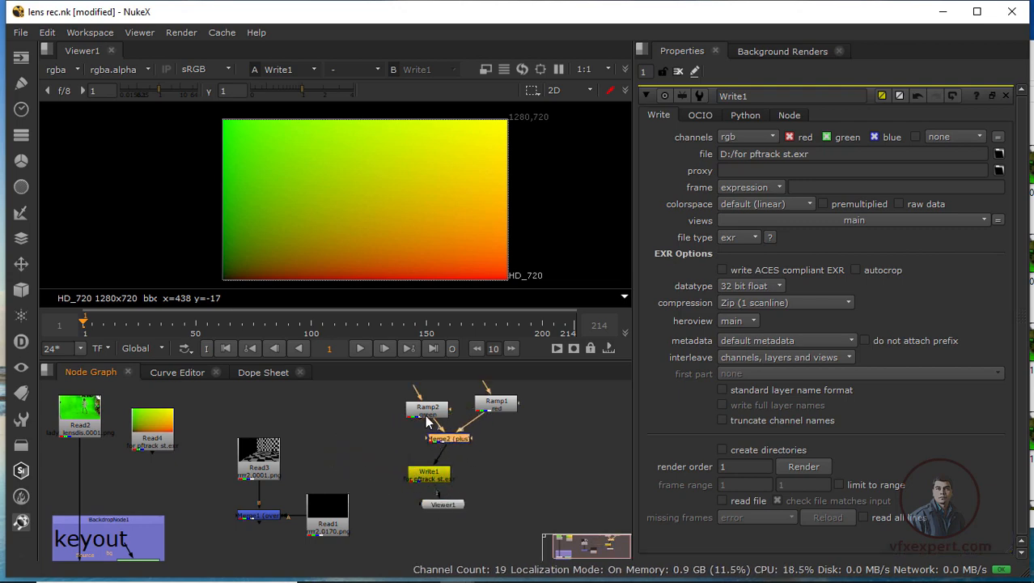
click(425, 409)
drag(425, 409, 475, 406)
click(434, 480)
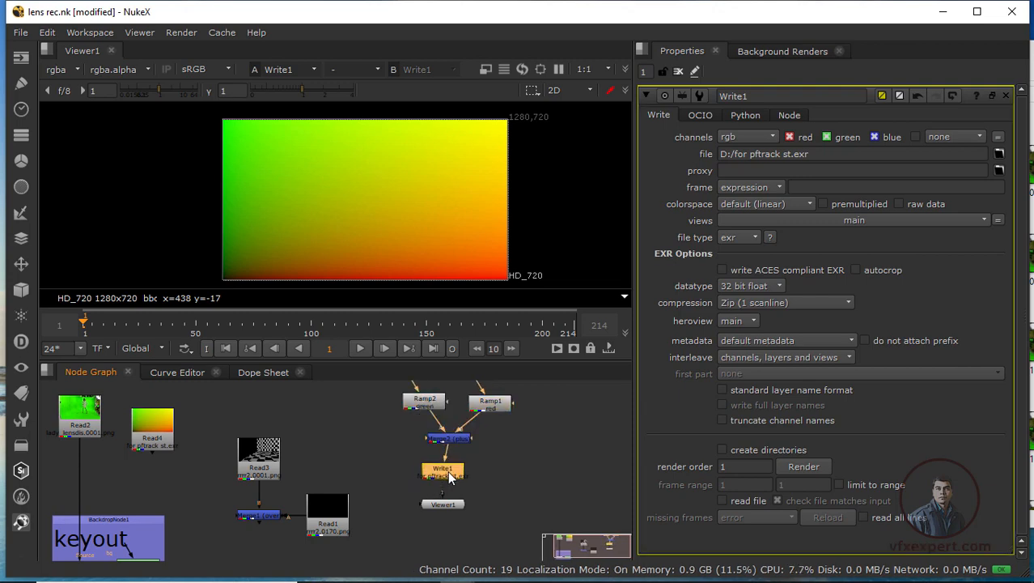
drag(434, 479, 454, 477)
Place the Read4 UV map level with the Read2 footage node and enlarge the node graph area.
middle_drag(257, 491, 351, 493)
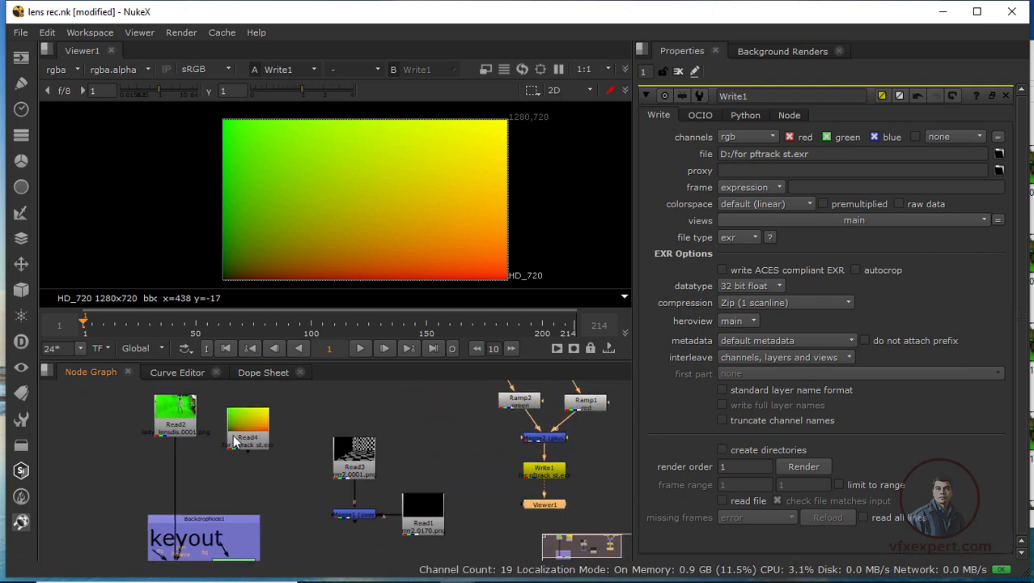
click(271, 437)
drag(271, 436, 279, 424)
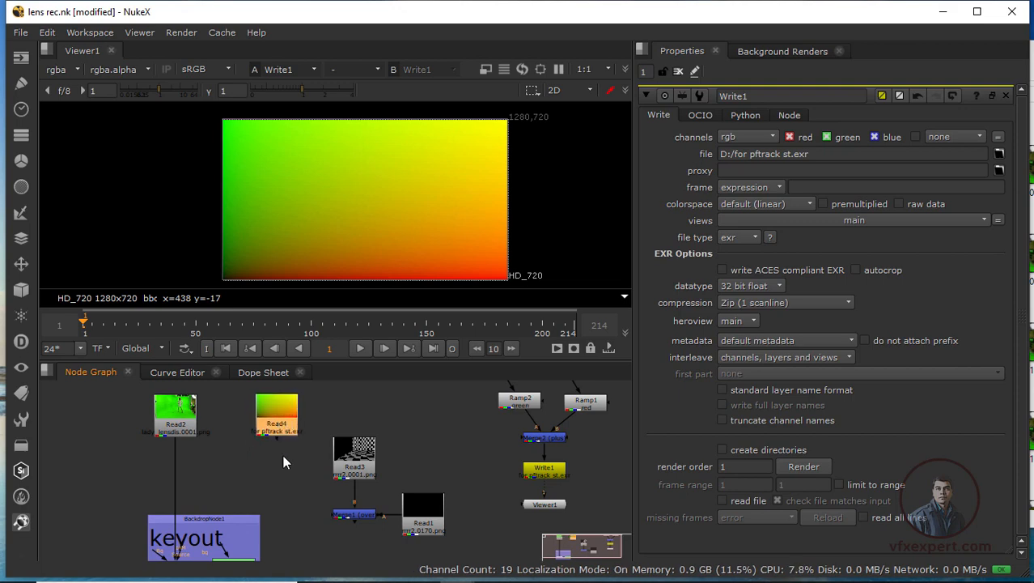
scroll(294, 470, down, 2)
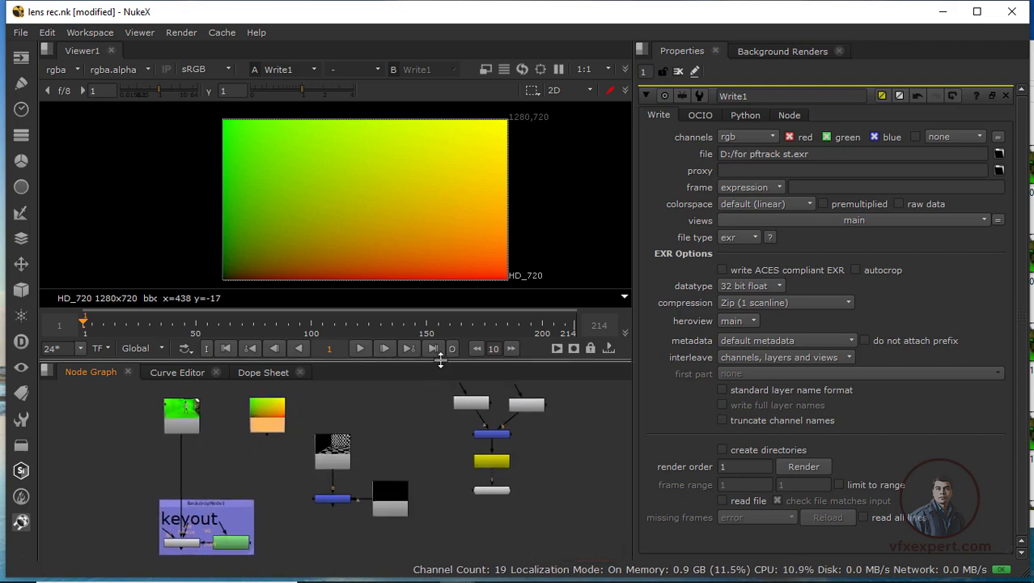
drag(440, 362, 437, 331)
scroll(299, 392, up, 2)
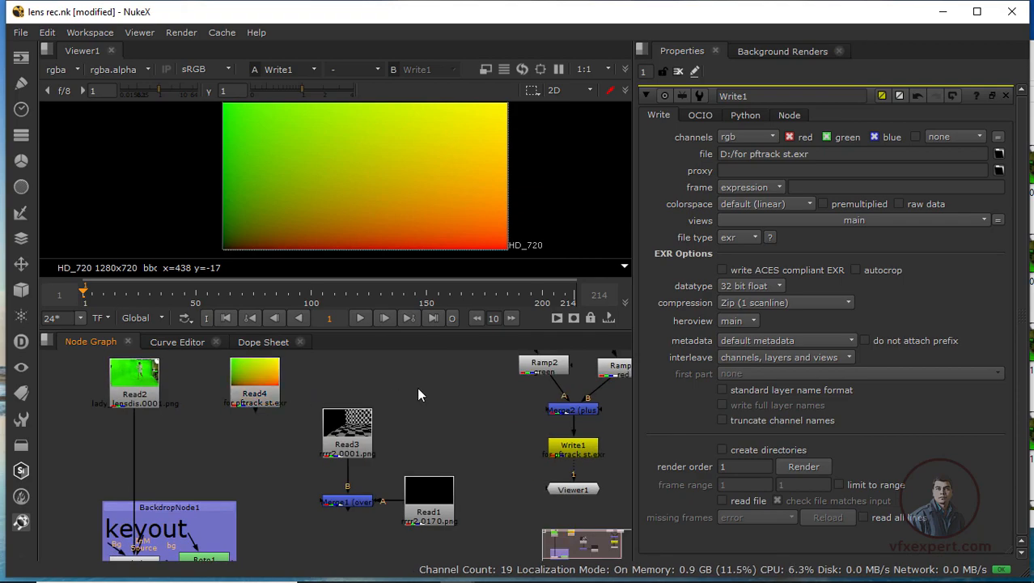
scroll(395, 187, down, 3)
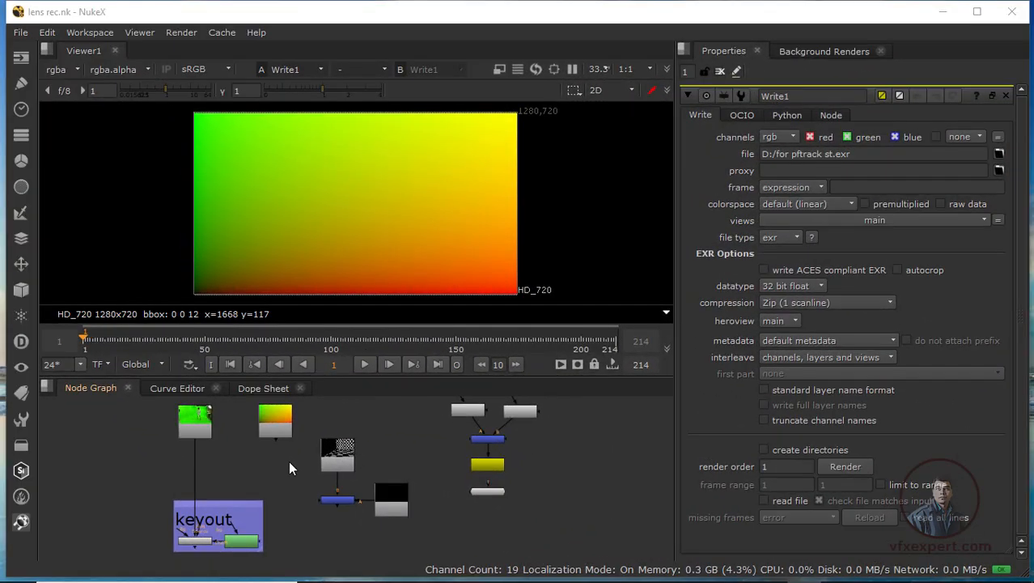
scroll(304, 411, up, 2)
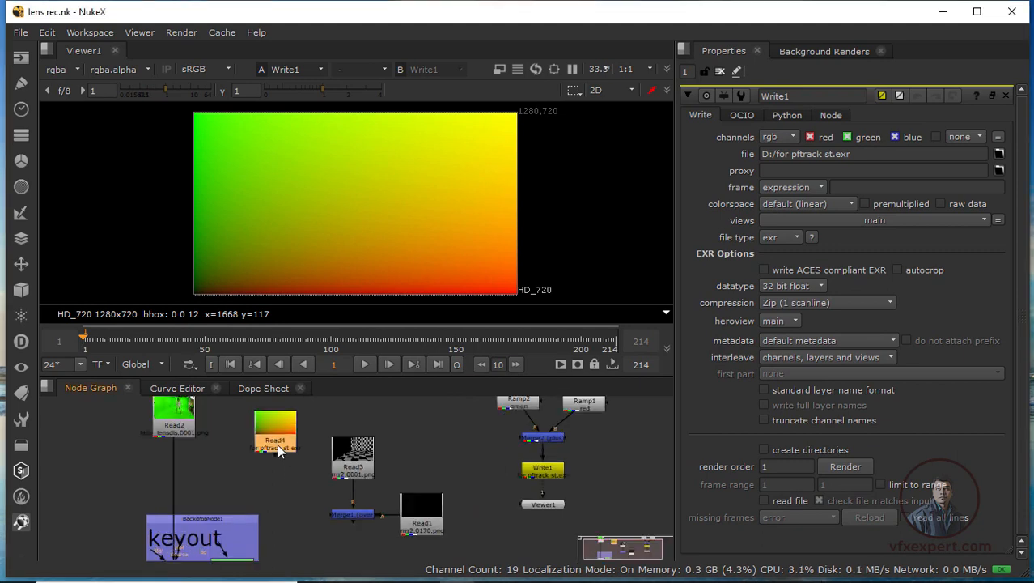
Enlarge the node graph area, view the Read4 UV map, and place Viewer1 directly beneath Read4.
drag(332, 377, 332, 329)
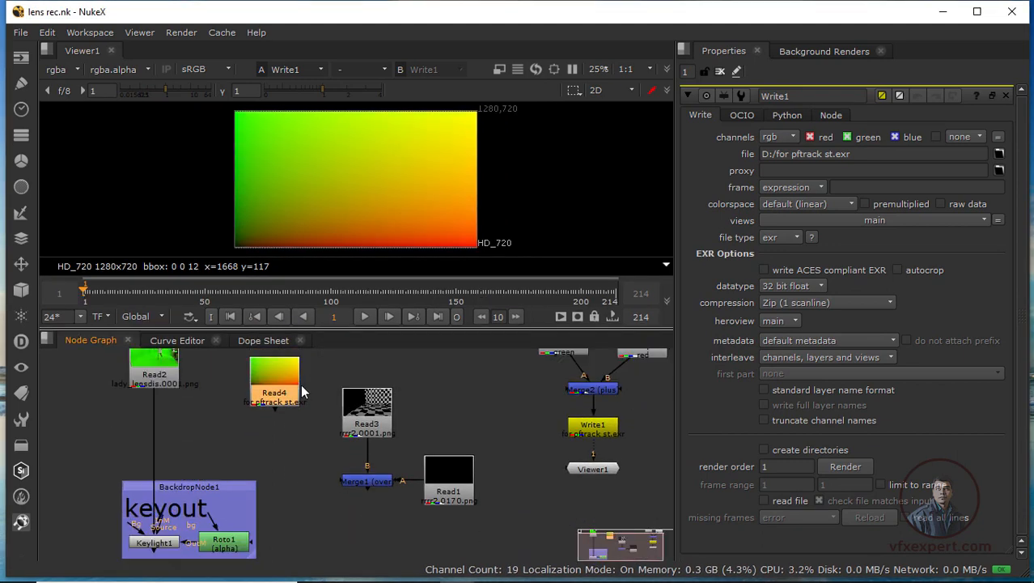
key(1)
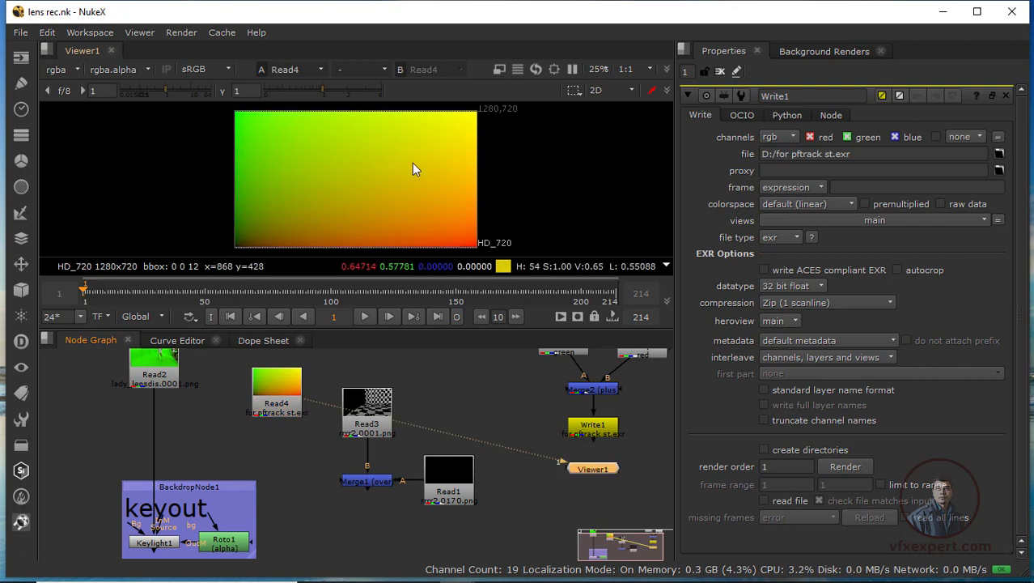
drag(603, 468, 270, 450)
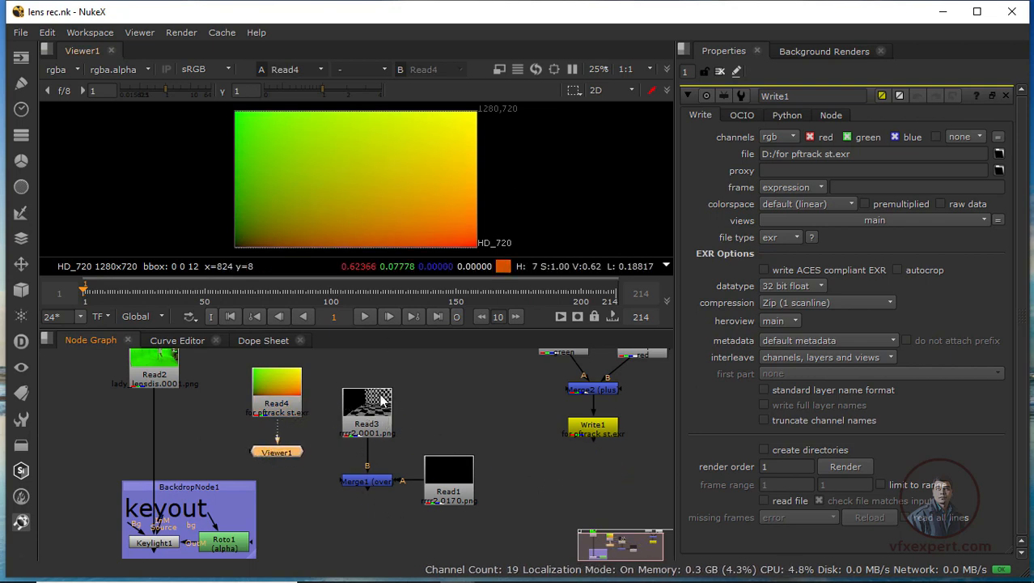
Shift the Read3, Merge1 and Read1 nodes together slightly farther from the Read4 UV map.
drag(344, 355, 495, 526)
click(330, 356)
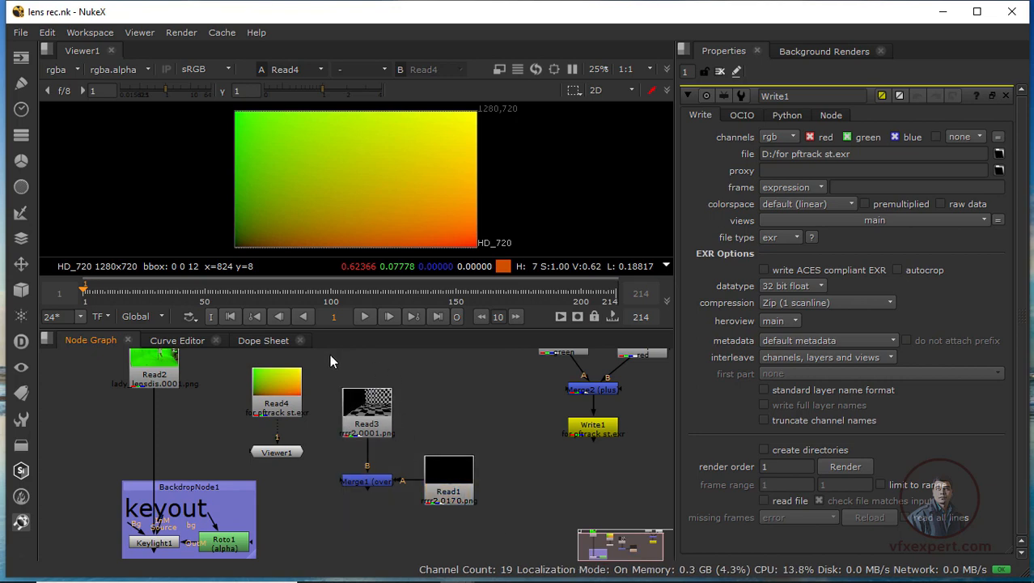
drag(324, 351, 505, 521)
drag(454, 485, 475, 484)
click(332, 409)
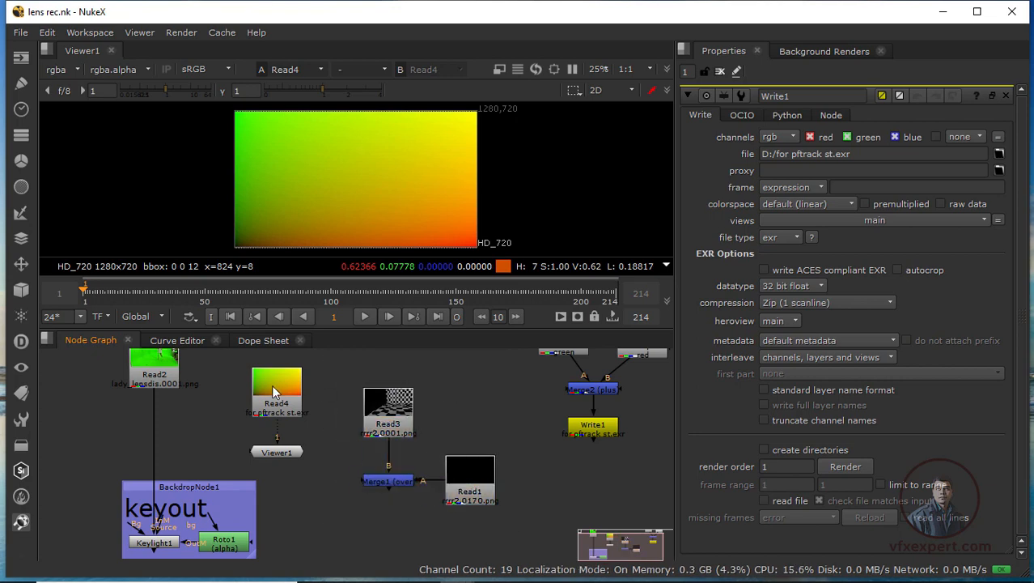
View the Merge1 checkerboard render at frame 181 and place Viewer1 directly beneath Merge1.
click(272, 384)
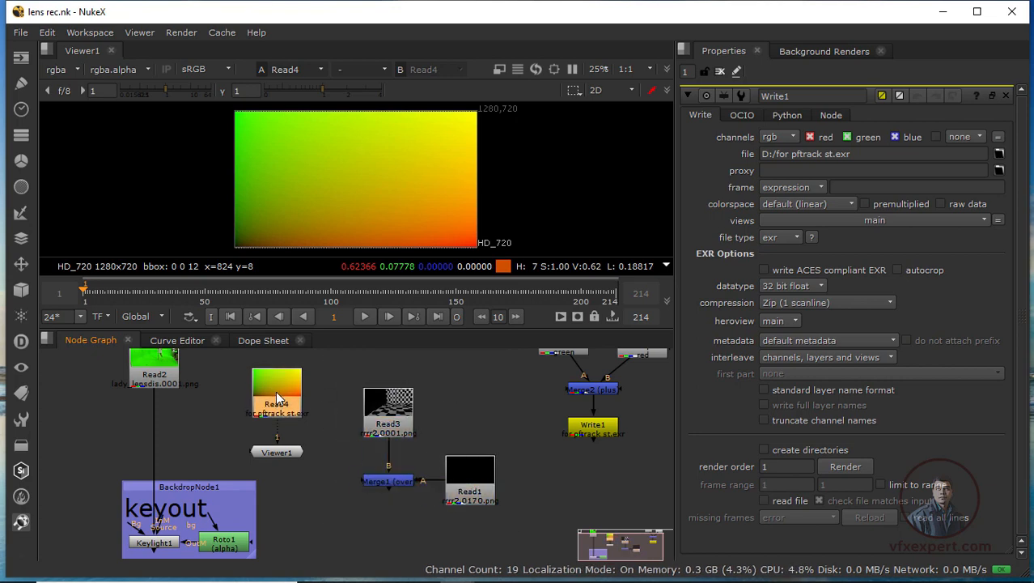
click(387, 482)
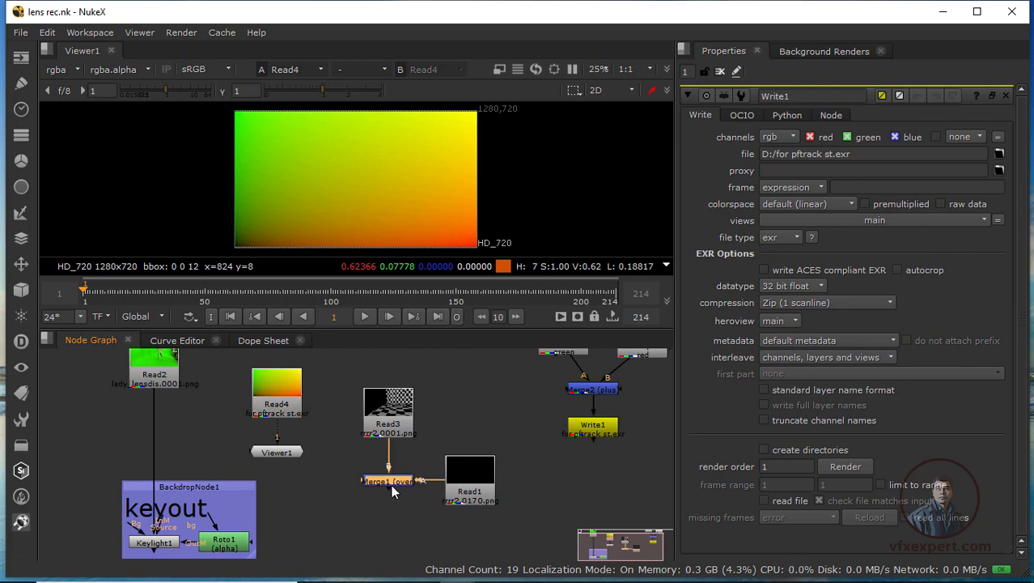
key(1)
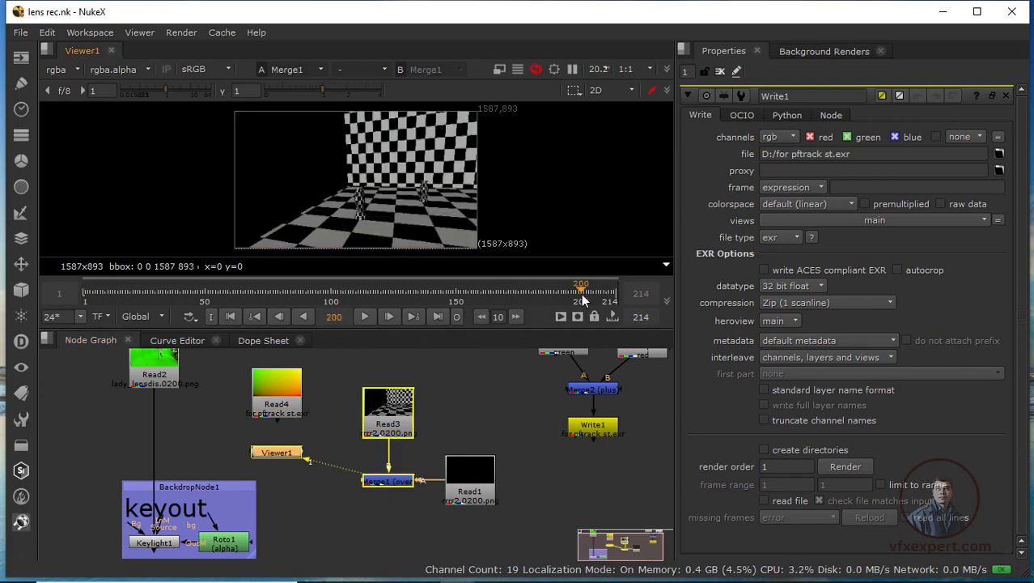
click(581, 295)
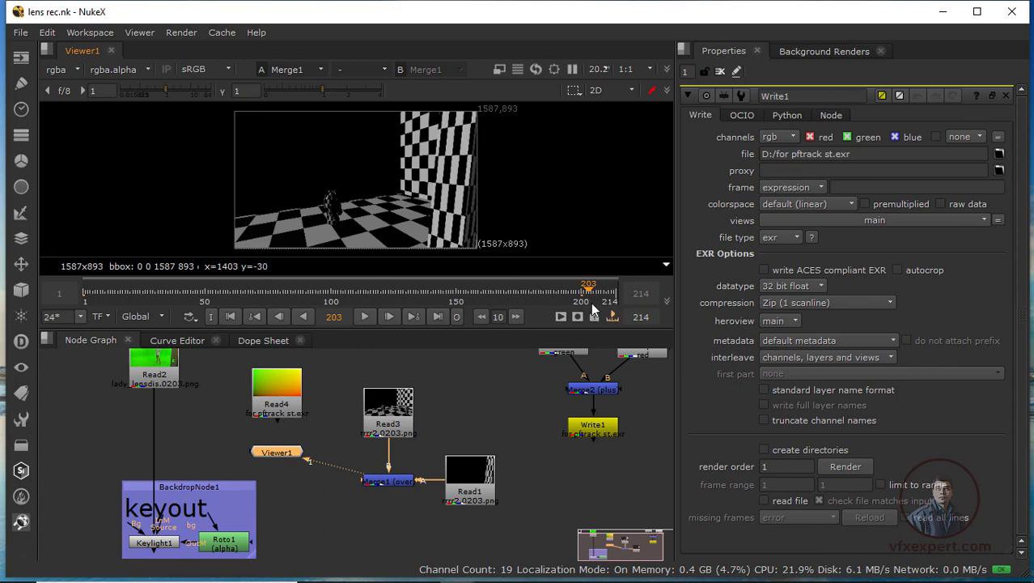
click(533, 293)
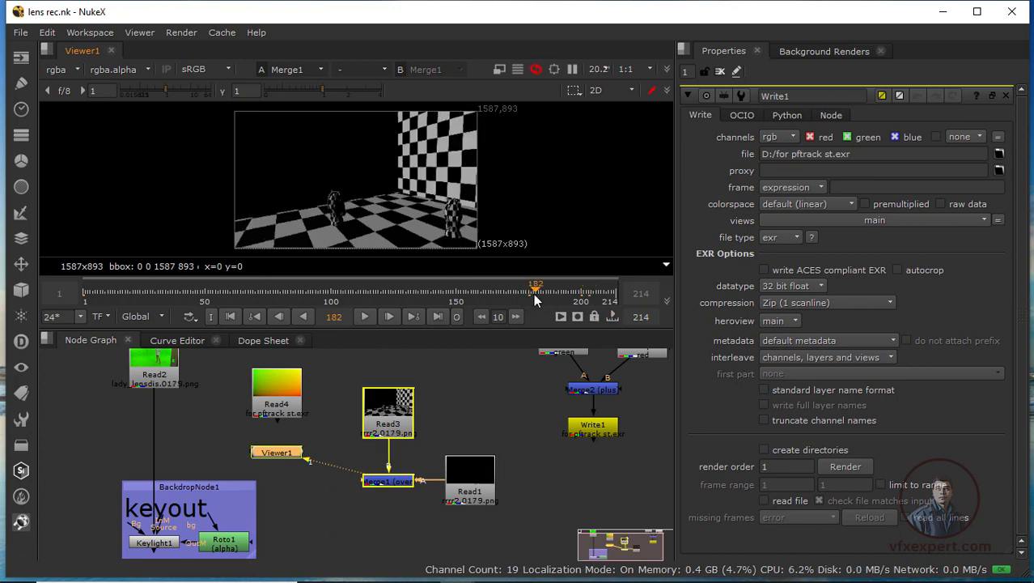
click(162, 368)
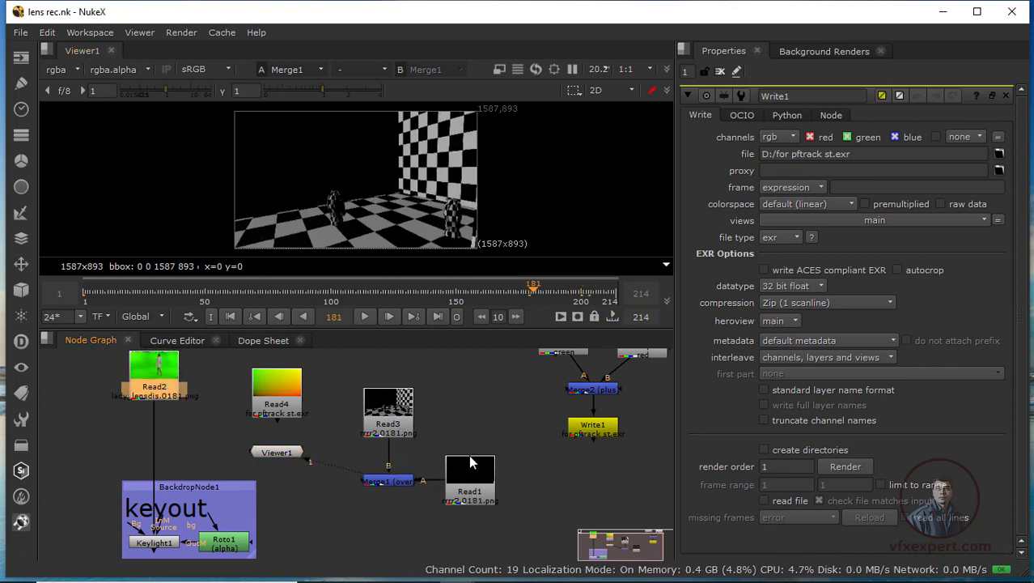
drag(275, 453, 394, 533)
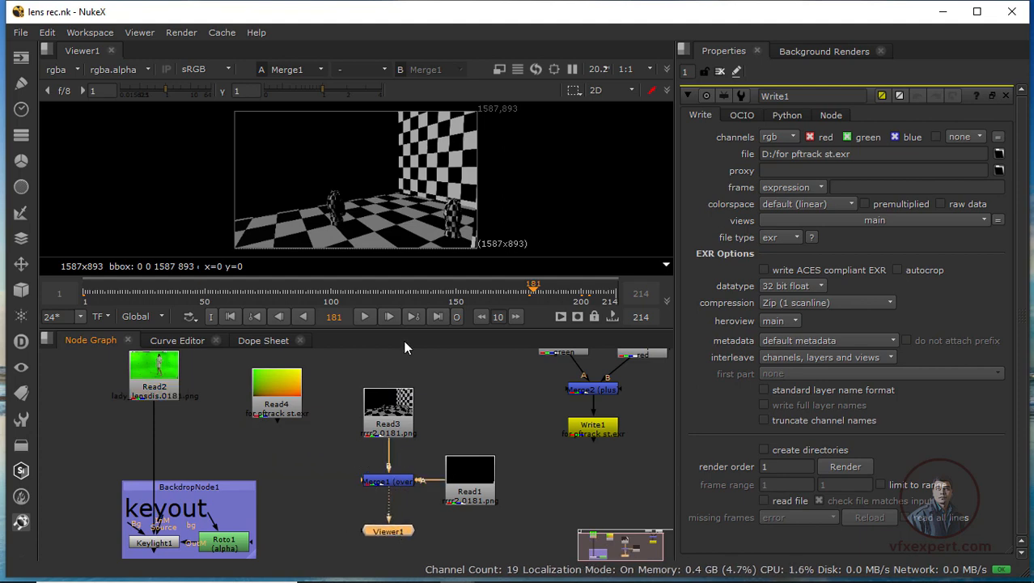
Enlarge the node graph area and move the keyout backdrop with its nodes farther from the Read4 branch.
drag(410, 328, 411, 300)
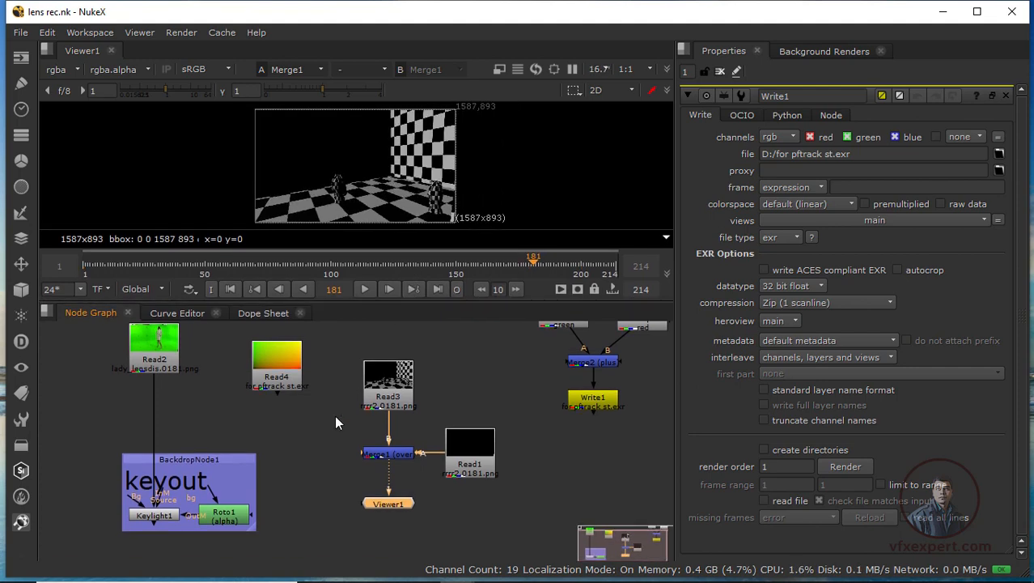
drag(230, 466, 164, 460)
click(258, 461)
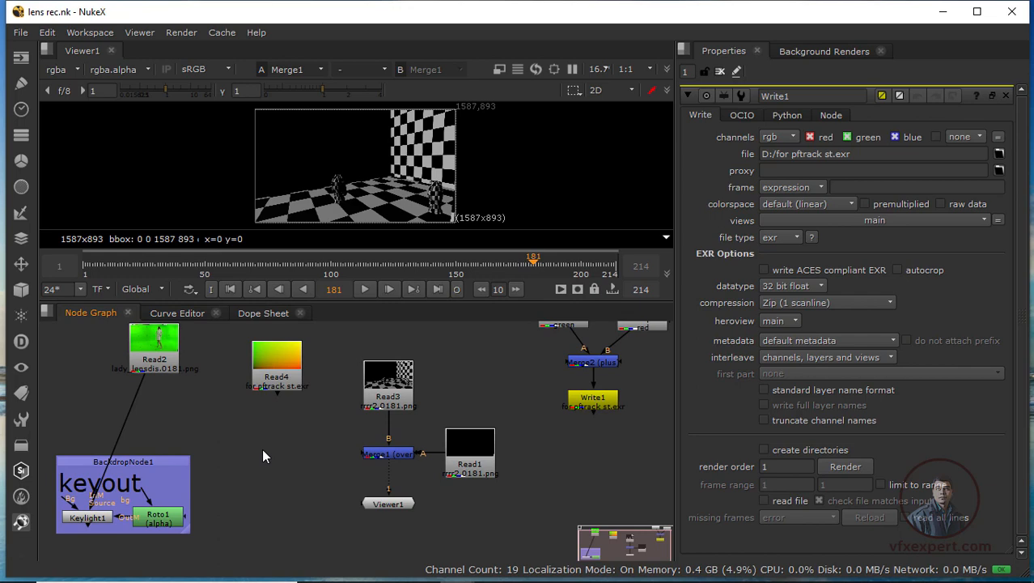
Add an STMap node with its src input from Merge1 and its stmap input from Read4, aligning Read4 above it.
key(Tab)
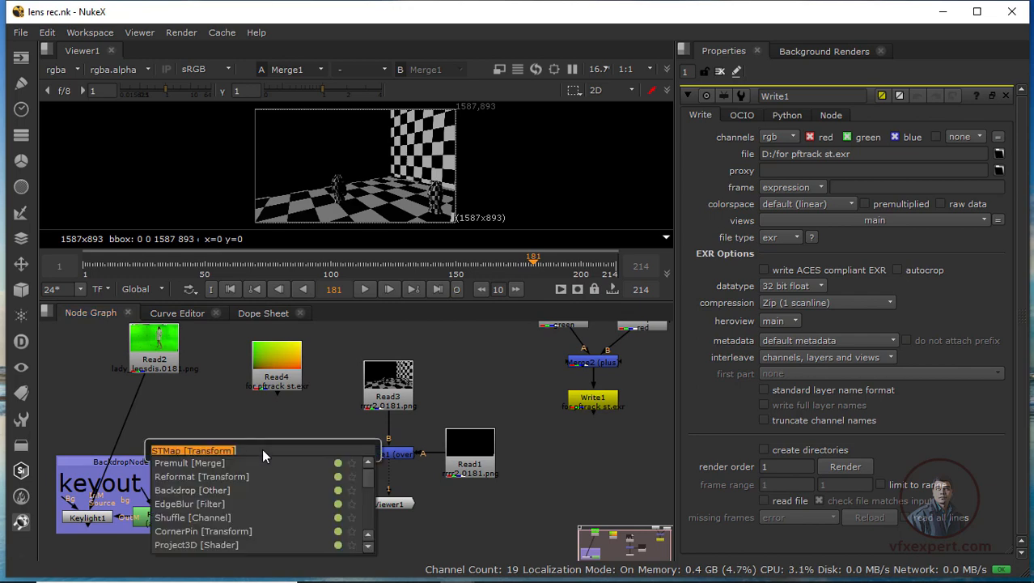
text(stm)
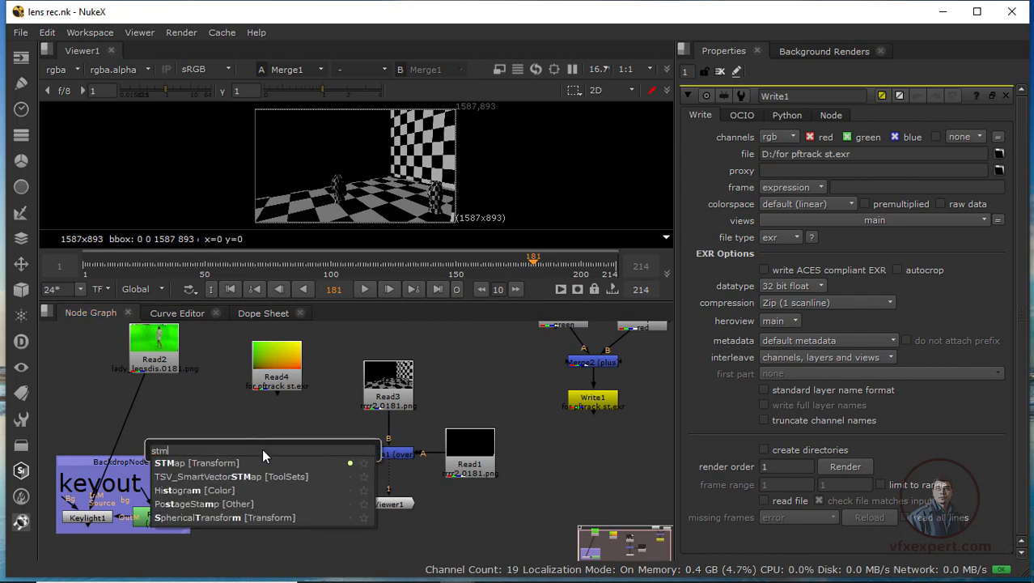
click(204, 463)
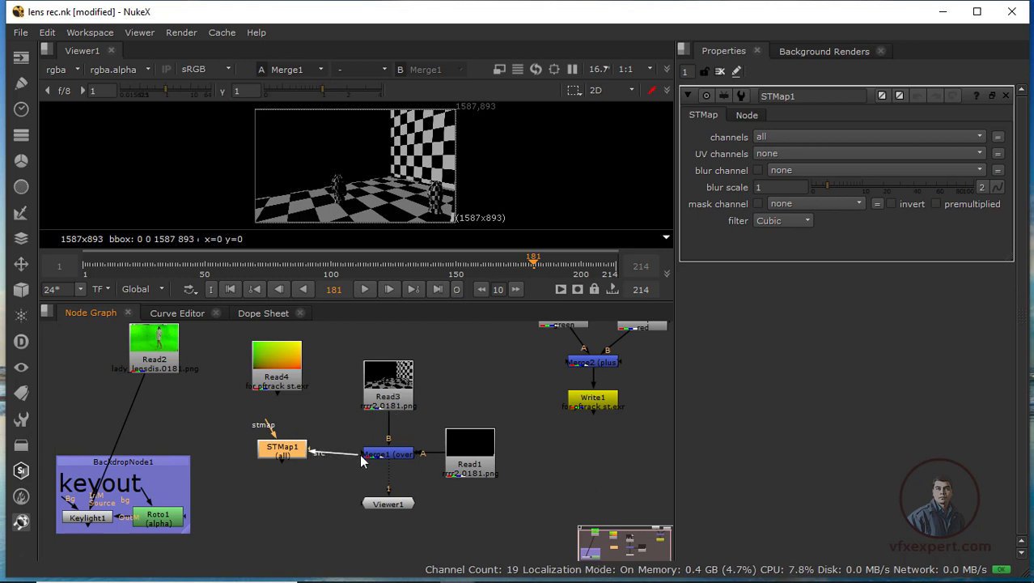
drag(361, 456, 376, 458)
drag(290, 451, 292, 455)
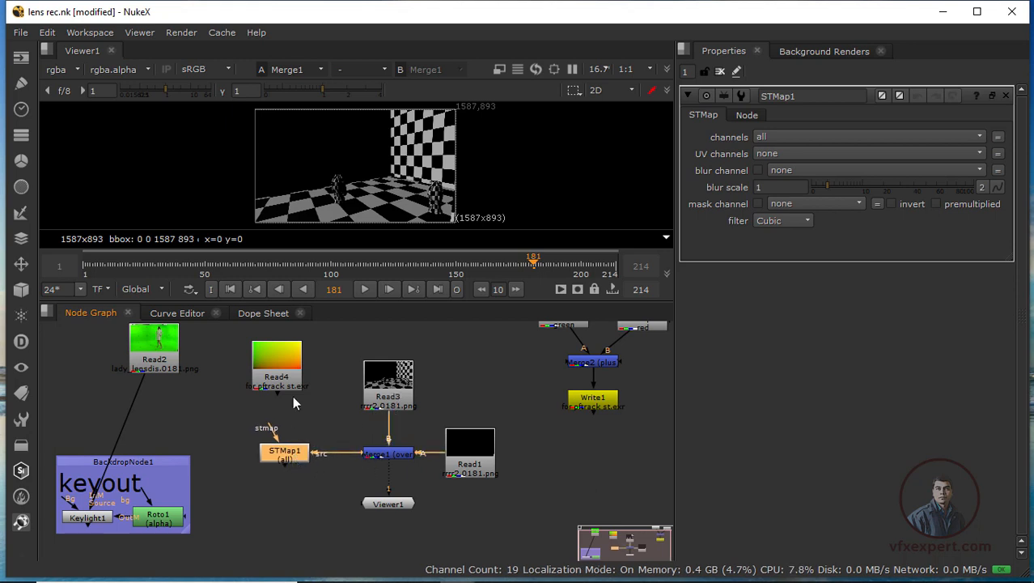
drag(278, 378, 295, 375)
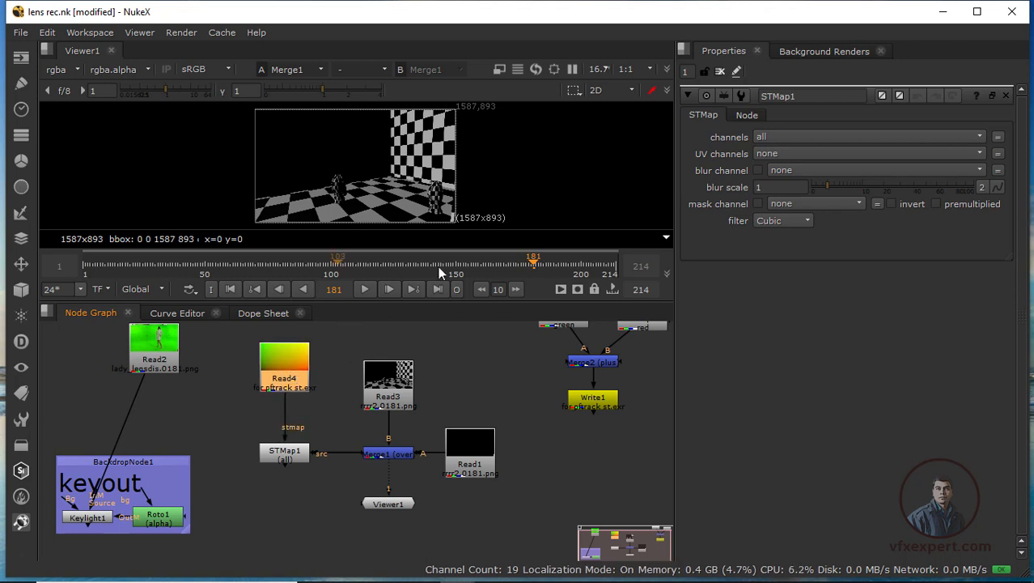
View the STMap1 output at frame 194 and place Viewer1 directly beneath STMap1.
click(297, 458)
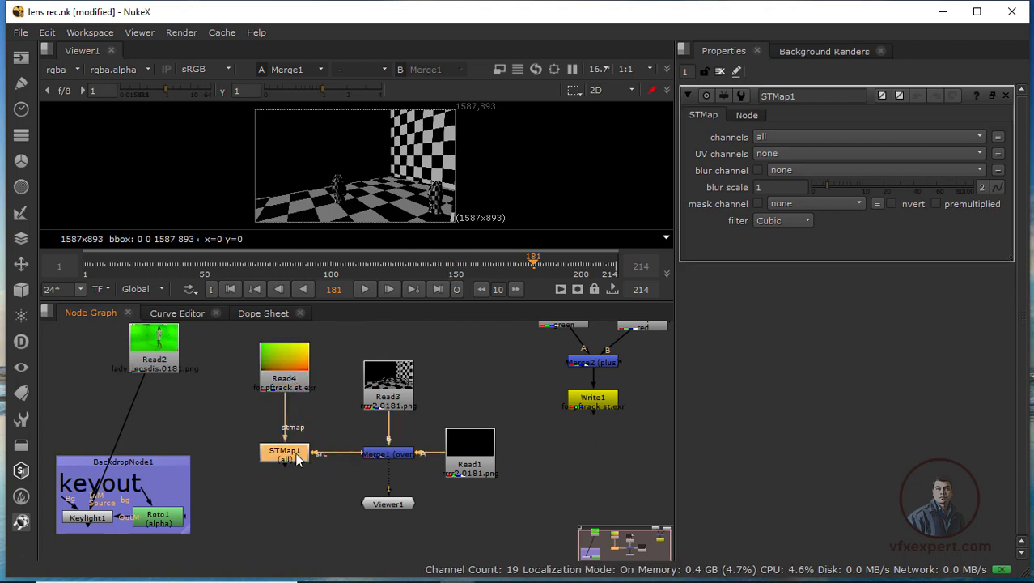
key(1)
drag(514, 269, 566, 278)
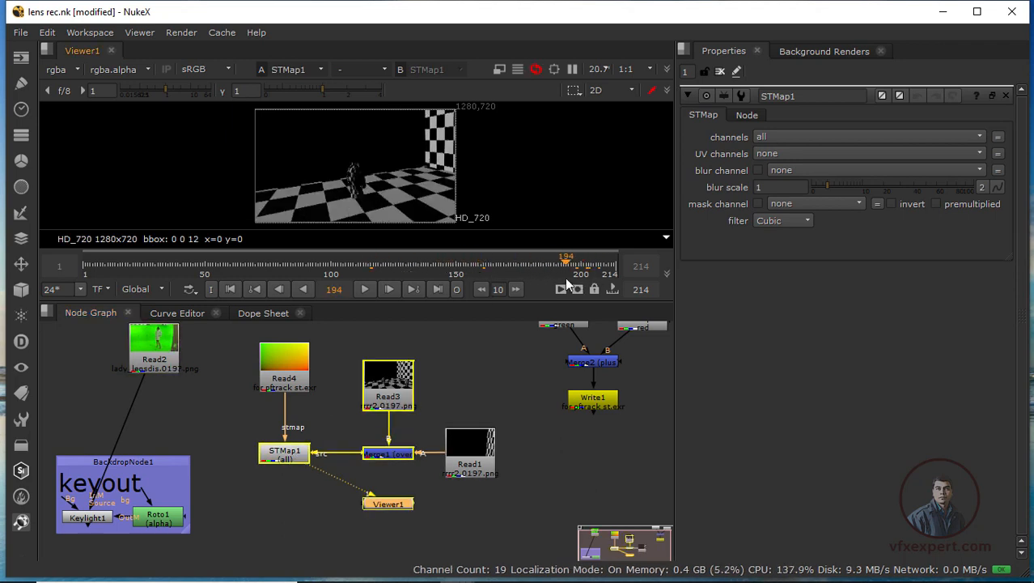
drag(397, 504, 299, 495)
Set the UV channels of STMap1 to rgb and check the distorted checkerboard up close.
click(296, 458)
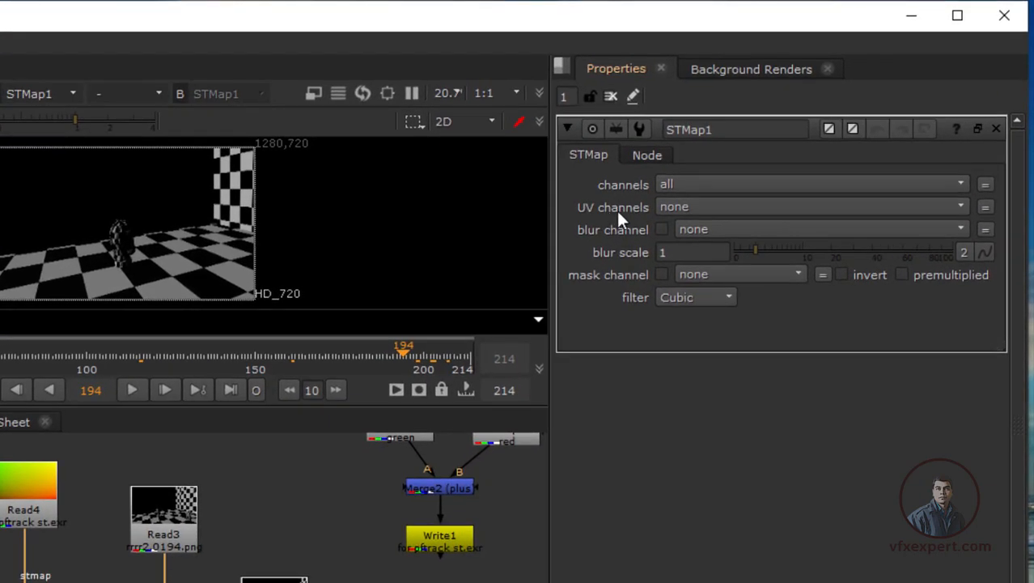
click(694, 207)
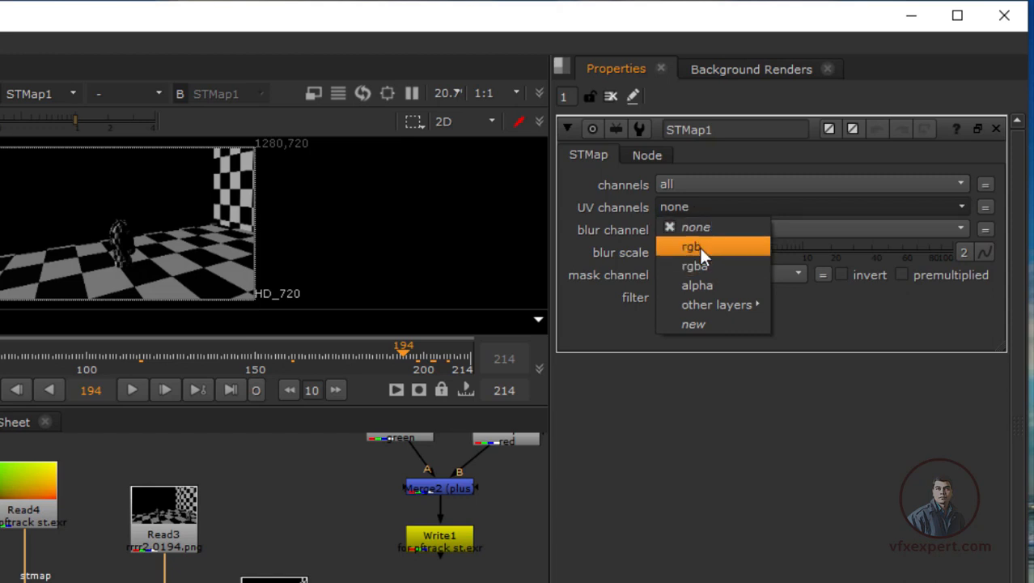
click(701, 248)
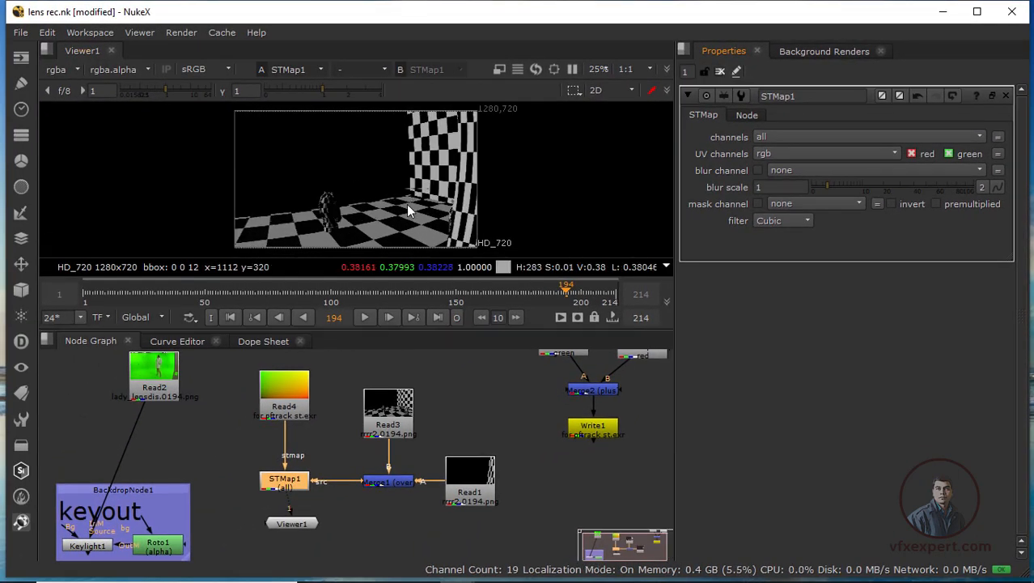
scroll(431, 178, up, 1)
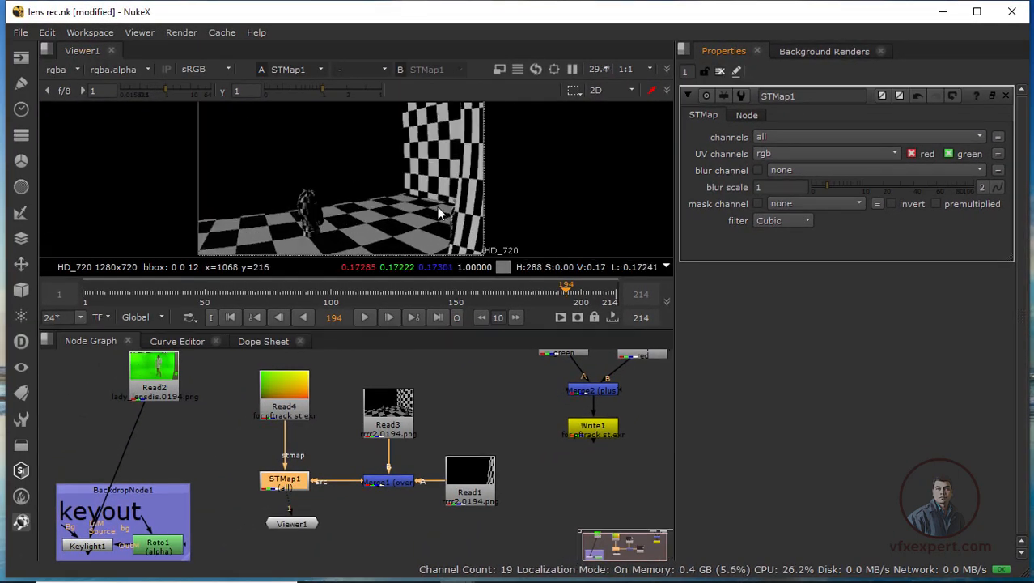
Examine the lens distortion on the checkerboard render across frames up to 206, especially along the wall at the frame edge.
drag(353, 360, 493, 509)
click(361, 368)
drag(344, 359, 508, 520)
click(489, 407)
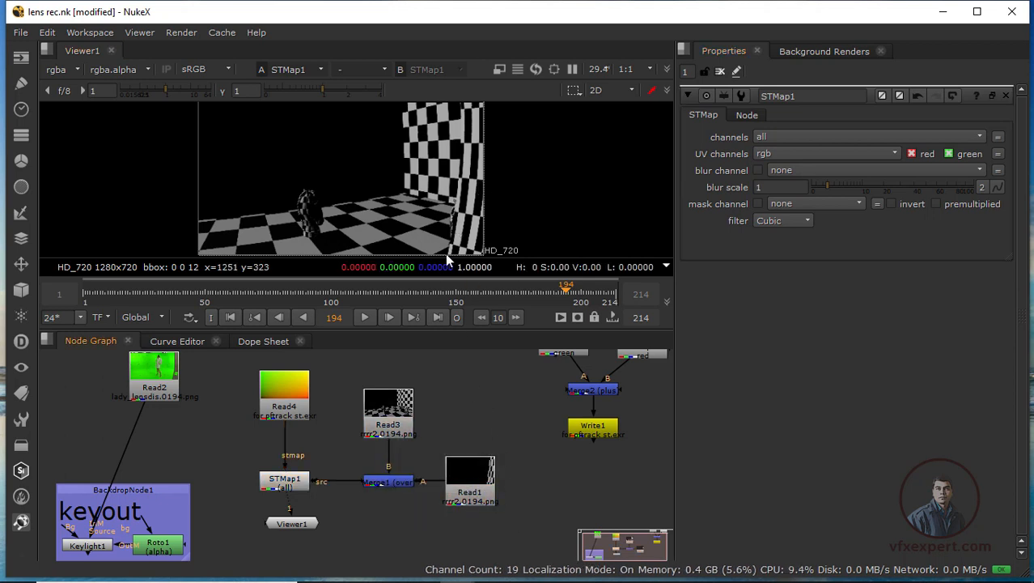
drag(485, 293, 593, 295)
scroll(451, 215, down, 1)
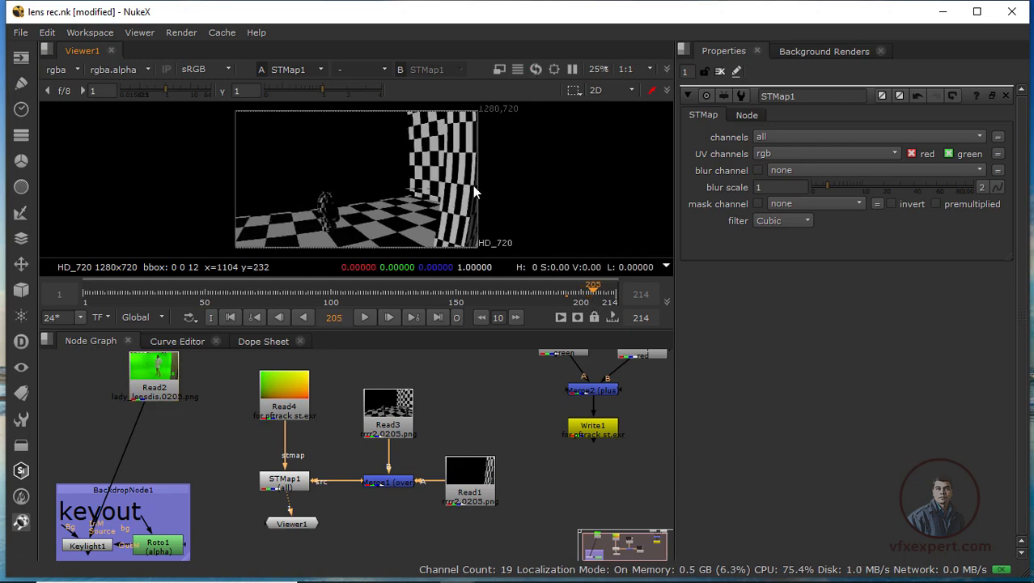
click(427, 293)
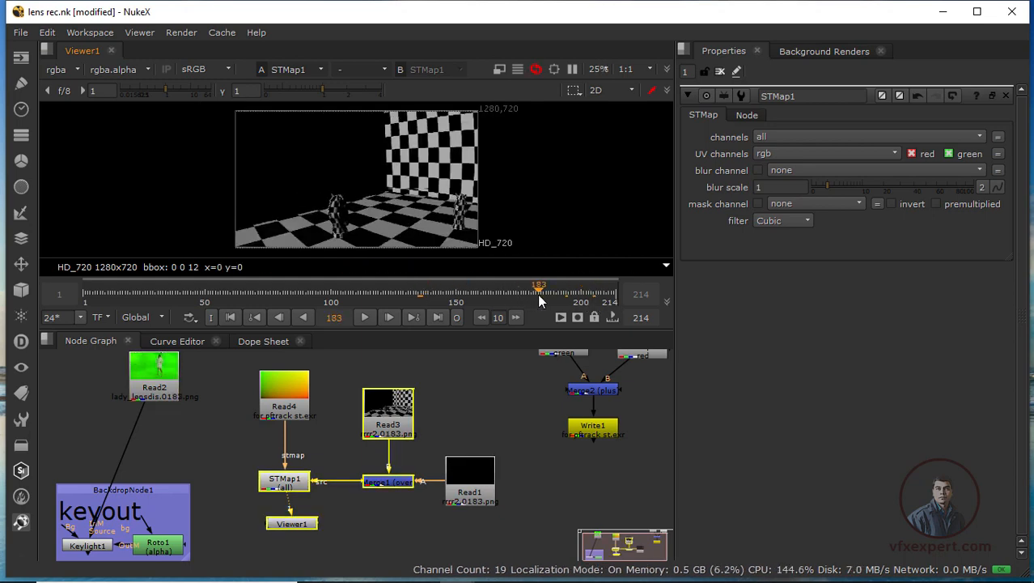
drag(537, 294, 596, 296)
scroll(424, 190, up, 1)
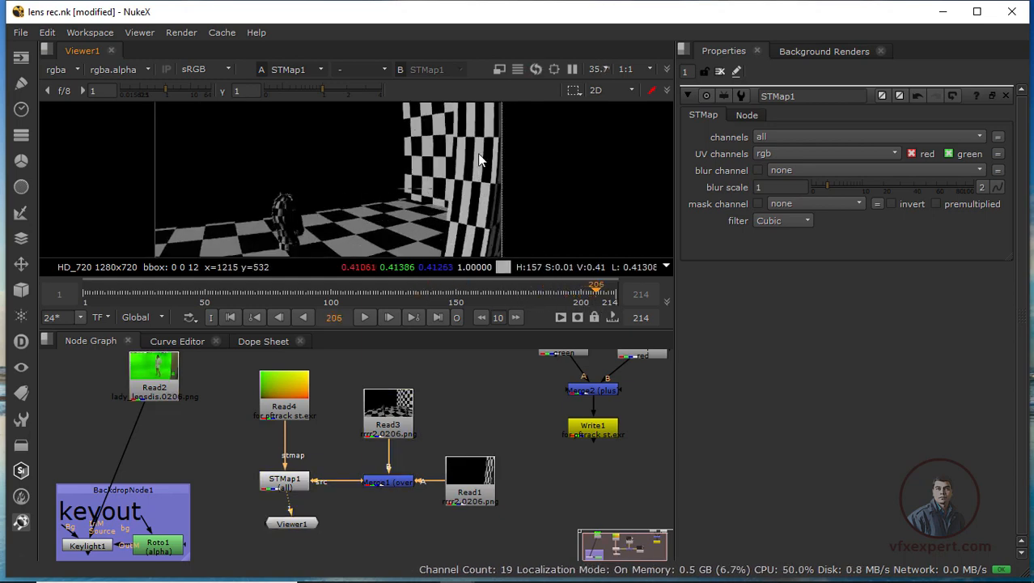
scroll(460, 198, down, 1)
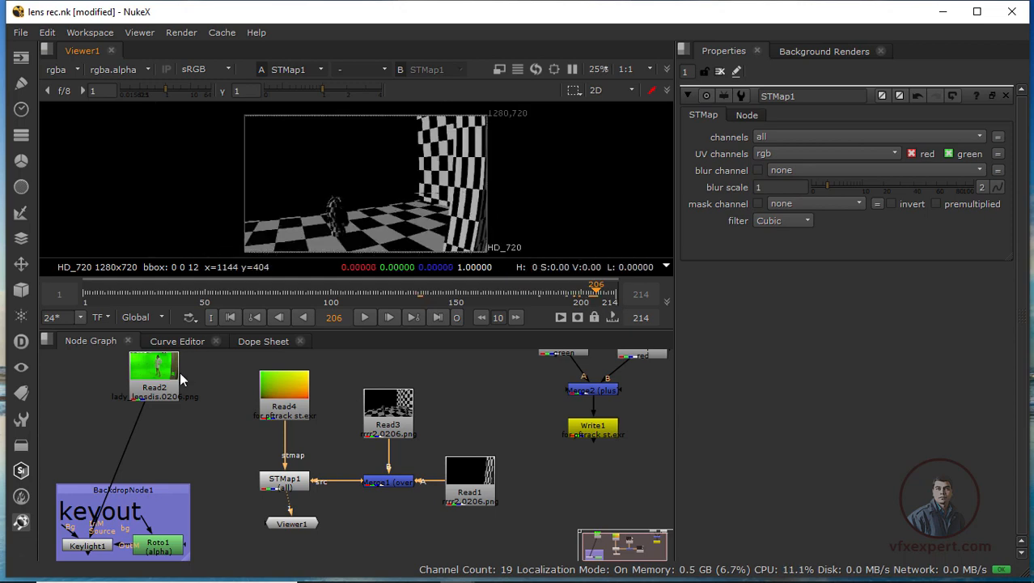
Move the Read2 footage node above the keyout backdrop and compare its picture with the STMap1 output at frame 206.
drag(169, 381, 120, 377)
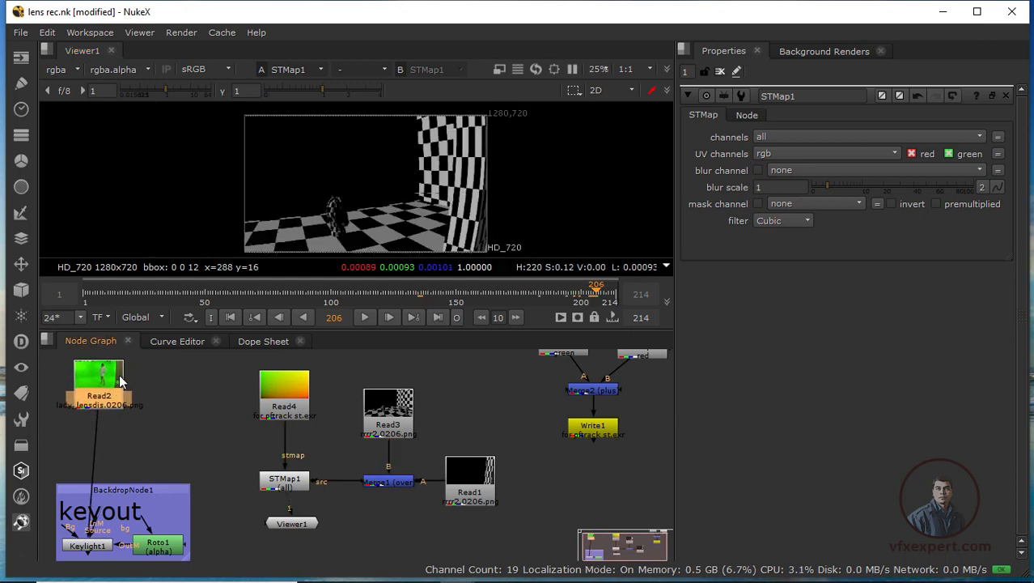
key(1)
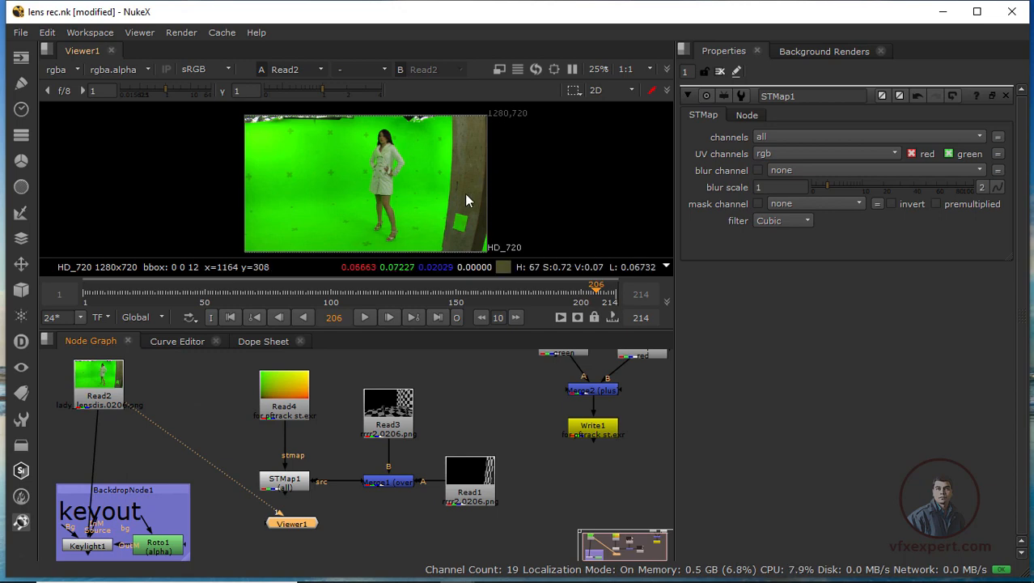
click(285, 480)
key(1)
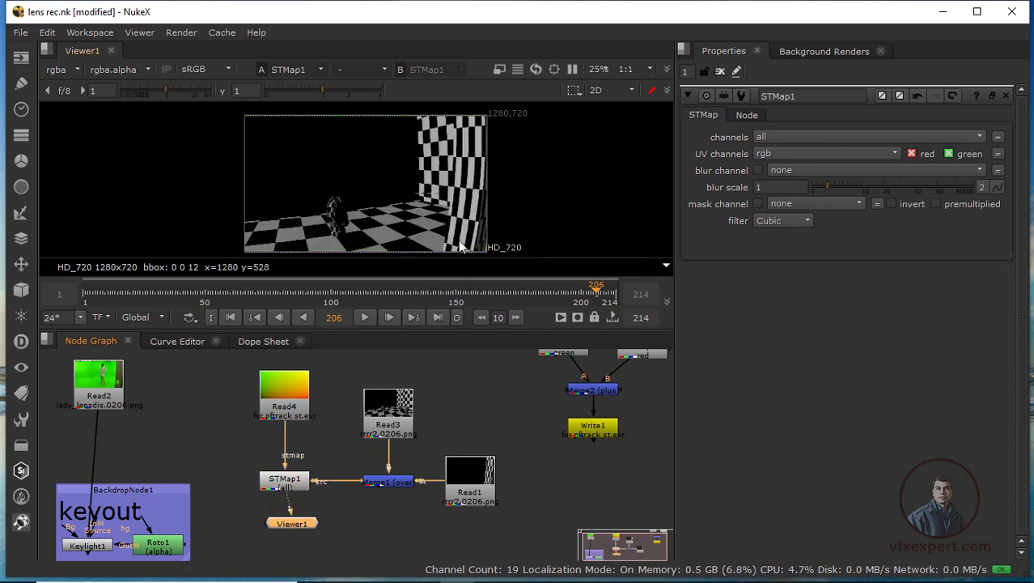
drag(117, 379, 111, 385)
scroll(402, 197, up, 1)
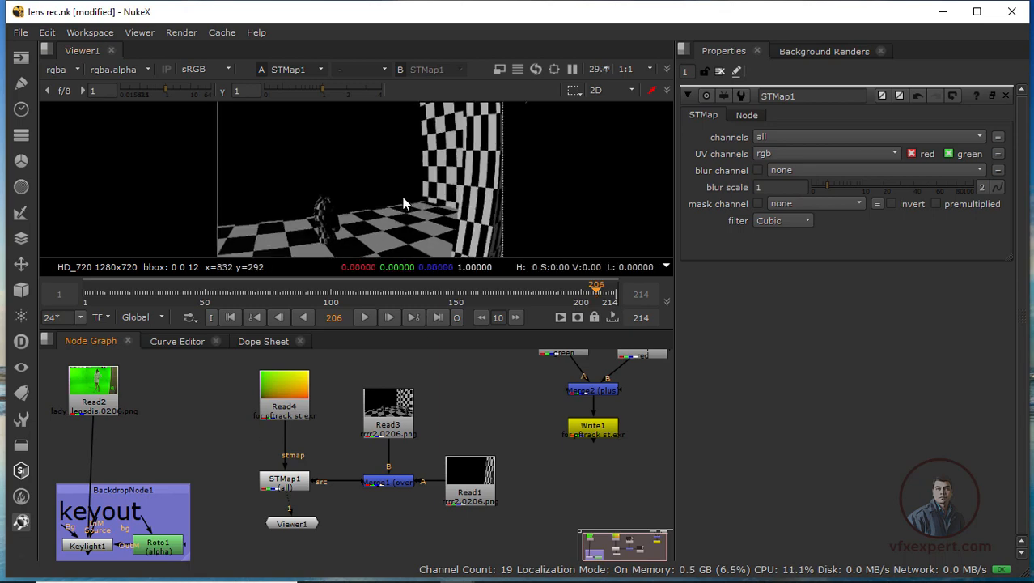
scroll(403, 197, down, 2)
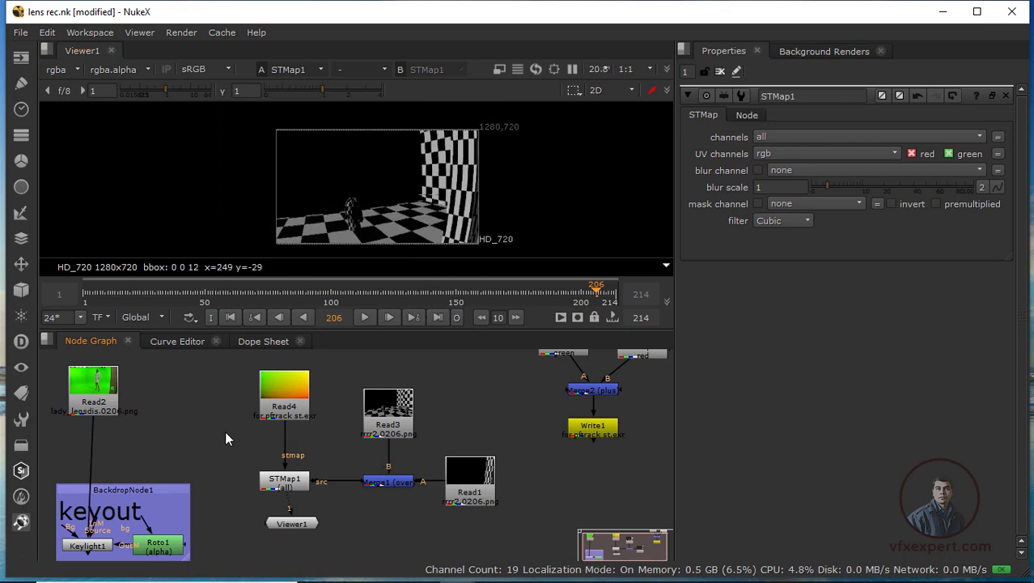
Add a Merge node beside Read2, with the Read2 footage as B and the STMap1 output as A.
key(m)
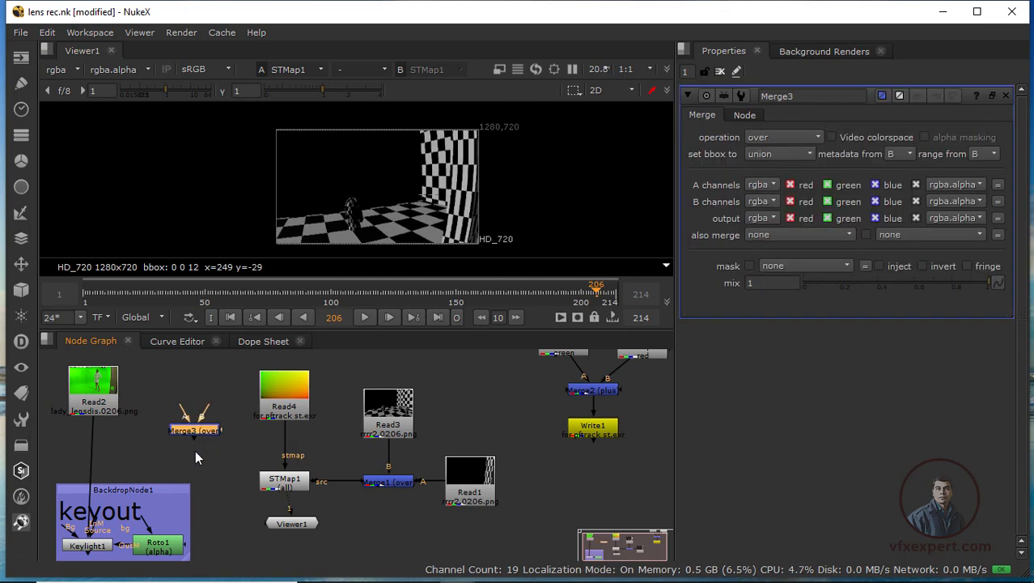
drag(106, 399, 100, 400)
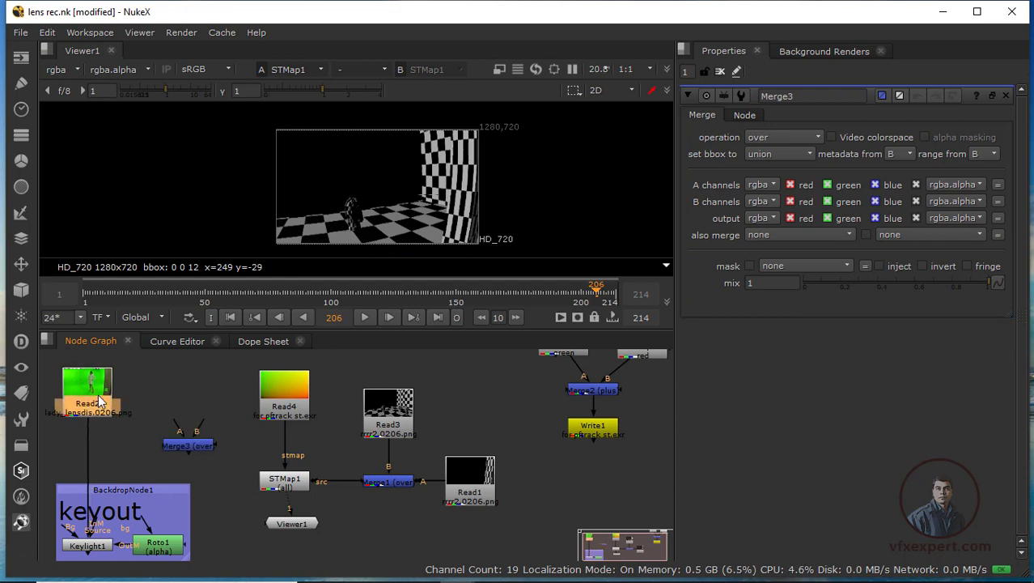
drag(202, 424, 102, 413)
drag(195, 447, 197, 440)
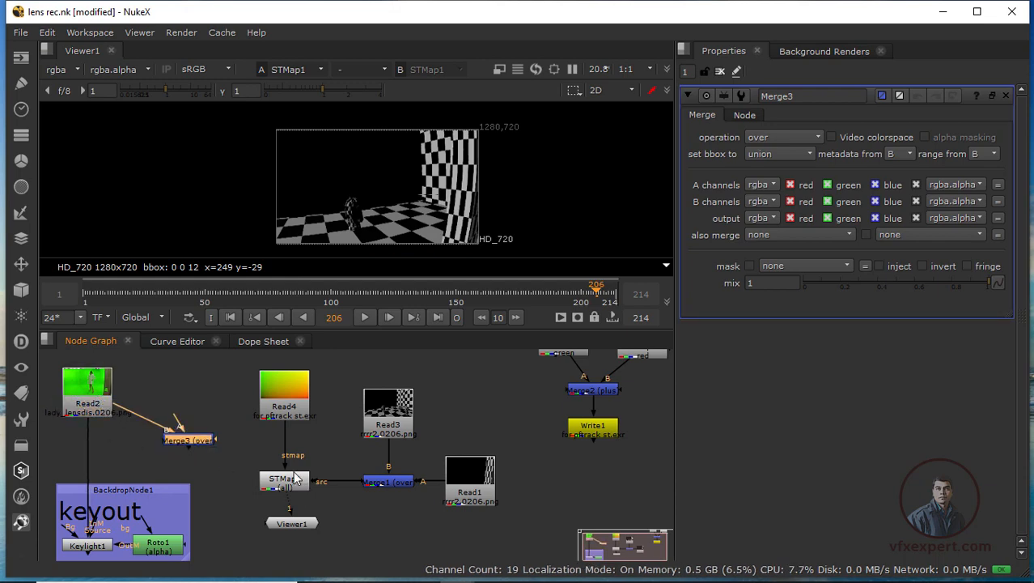
drag(291, 527, 283, 528)
drag(187, 424, 280, 481)
drag(204, 442, 206, 434)
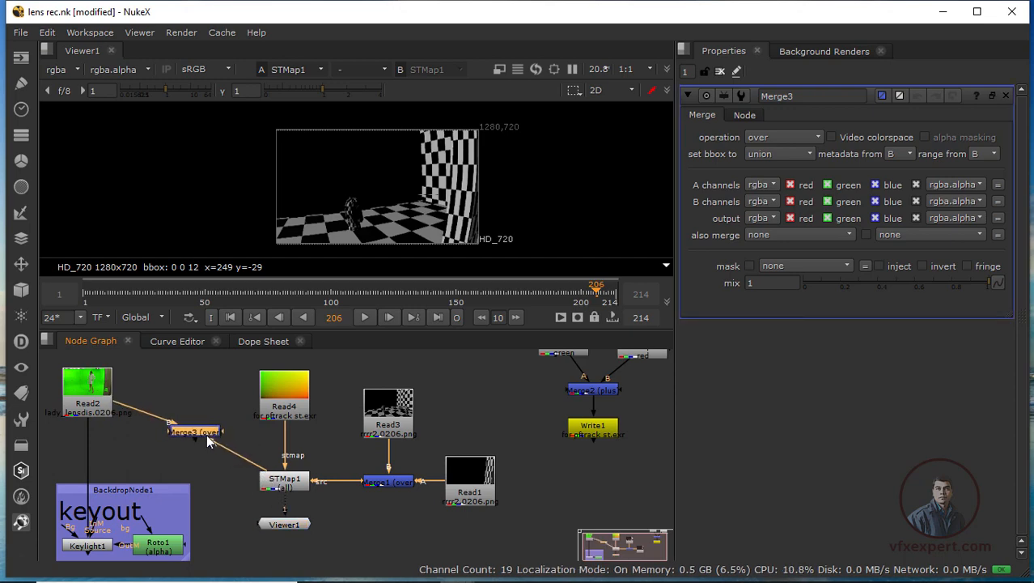
View Merge3 and set its mix to 0.39 to check the checkerboard's alignment with the green-screen footage from frame 206 back to 199.
key(1)
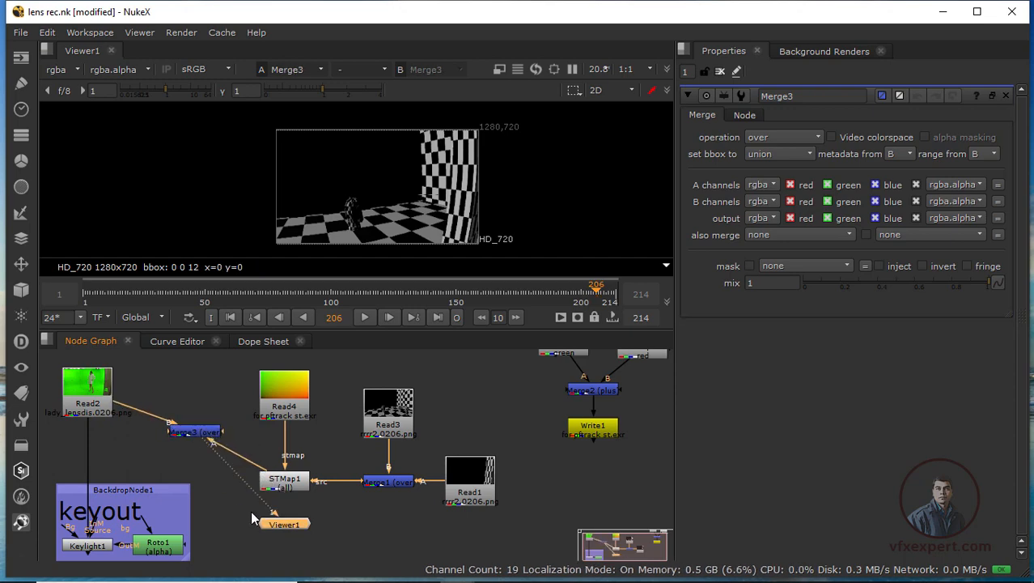
drag(263, 522, 212, 500)
scroll(522, 217, up, 1)
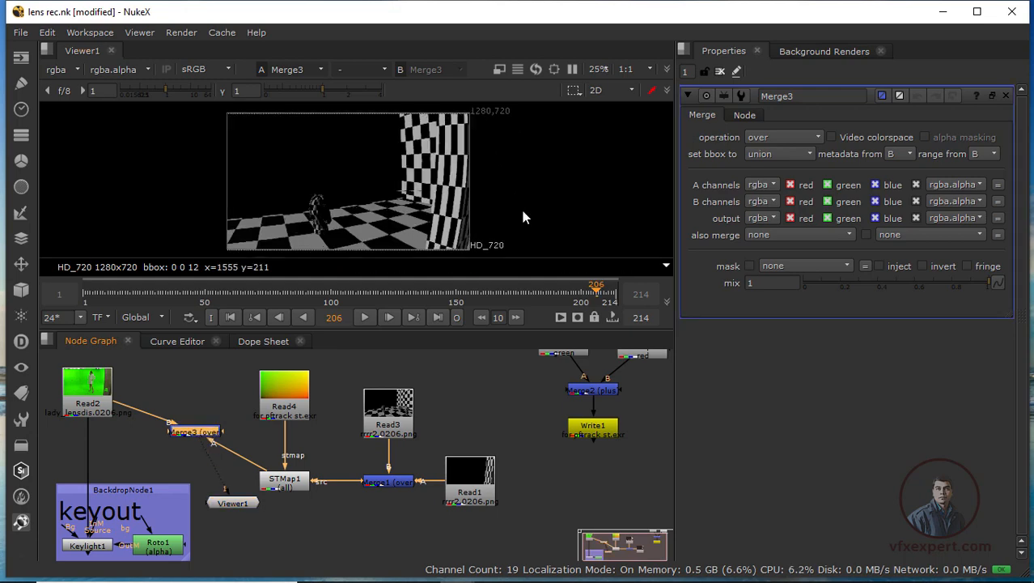
scroll(523, 217, up, 1)
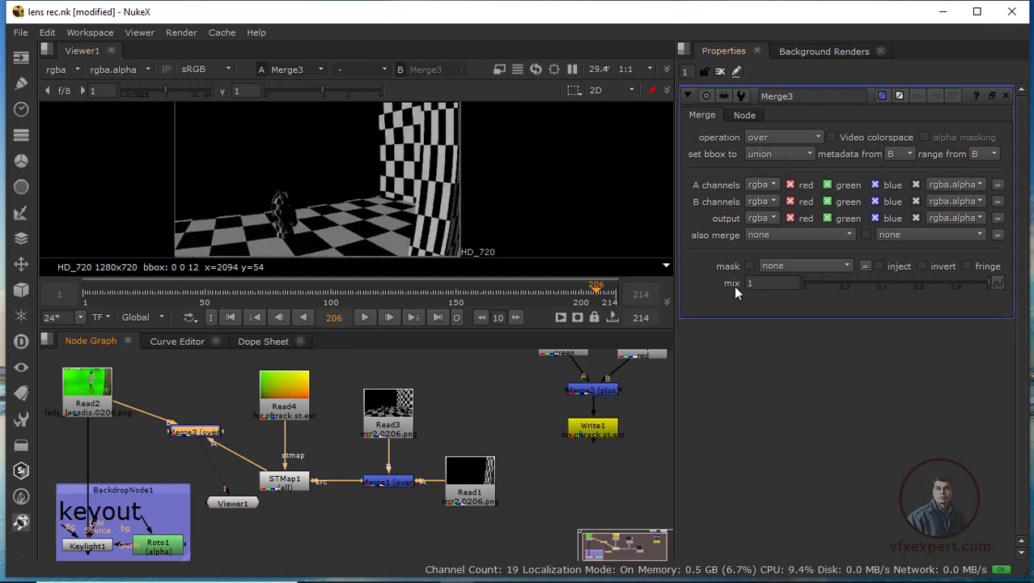
drag(985, 279, 875, 286)
scroll(392, 198, down, 2)
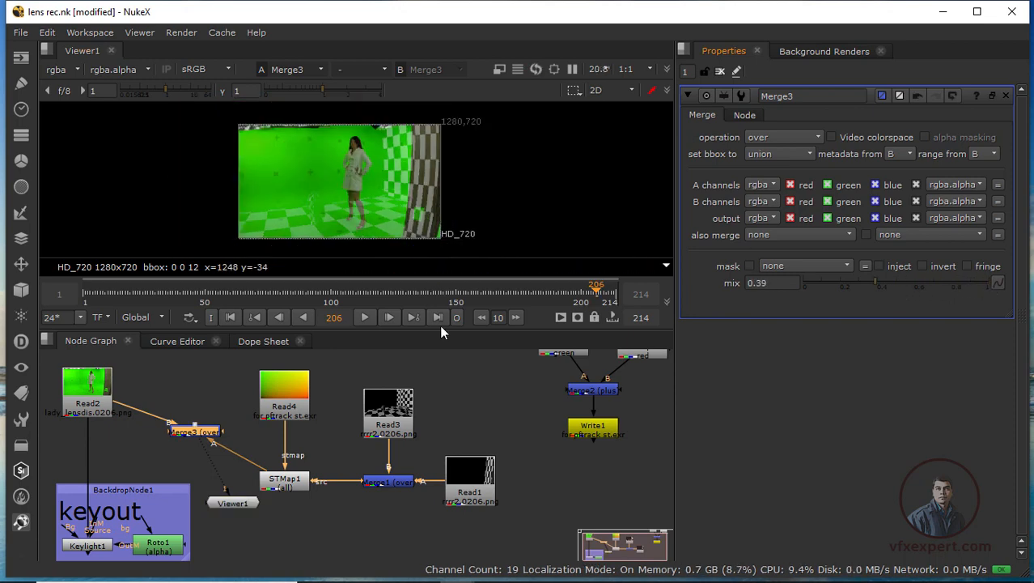
drag(441, 330, 441, 359)
scroll(439, 267, up, 1)
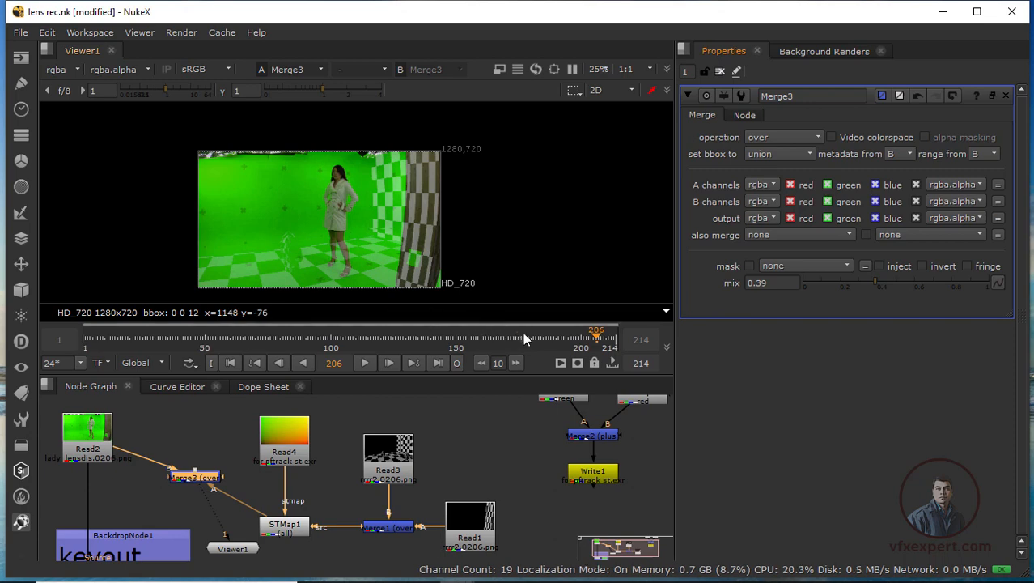
mouse_move(582, 344)
mouse_down()
mouse_move(606, 346)
mouse_move(538, 338)
mouse_move(578, 340)
mouse_up()
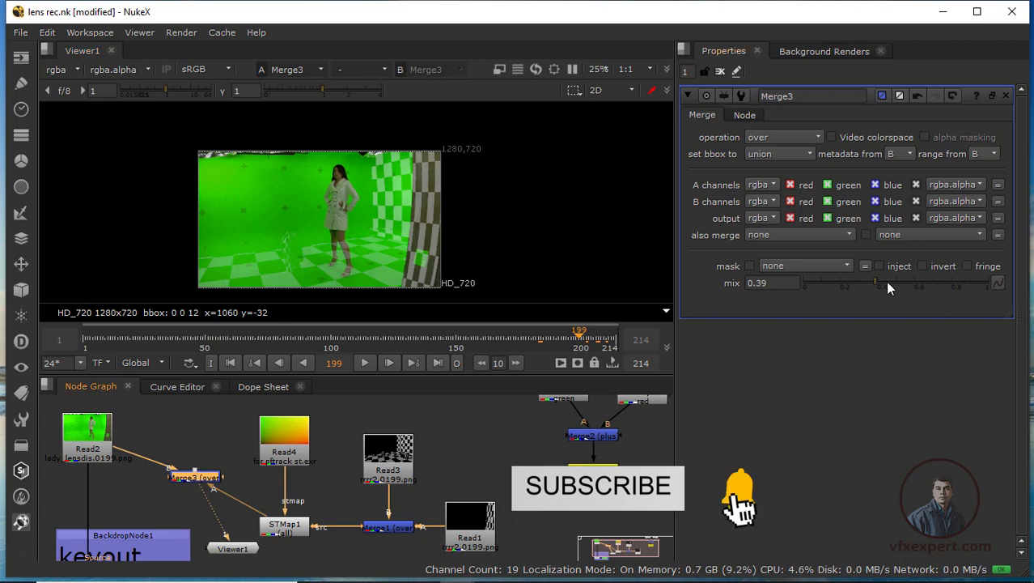
Compare the full checkerboard with a 0.575 mix over the footage at frames 201 and 202, and return Merge3's mix to 1.
drag(886, 284, 993, 290)
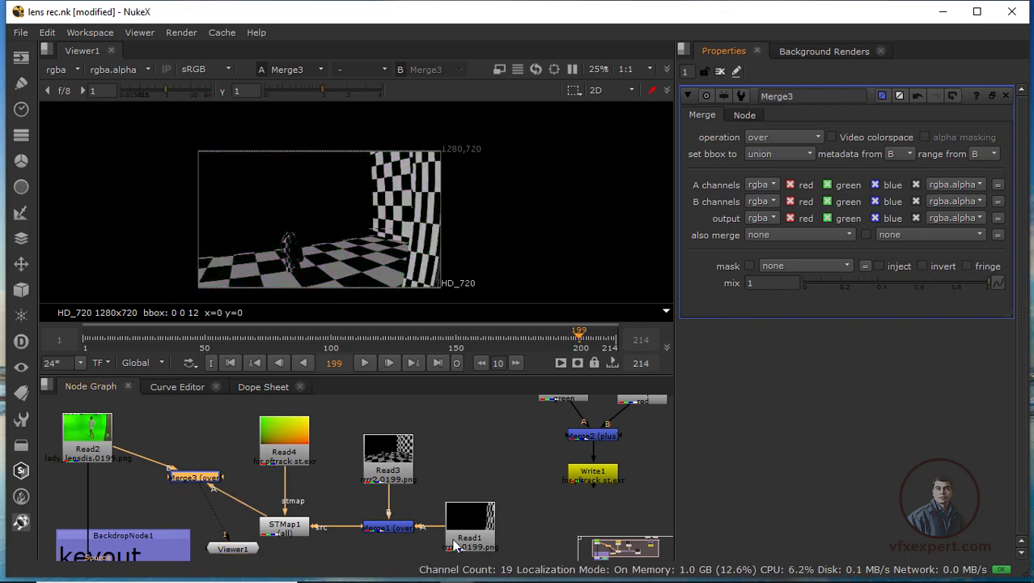
click(584, 345)
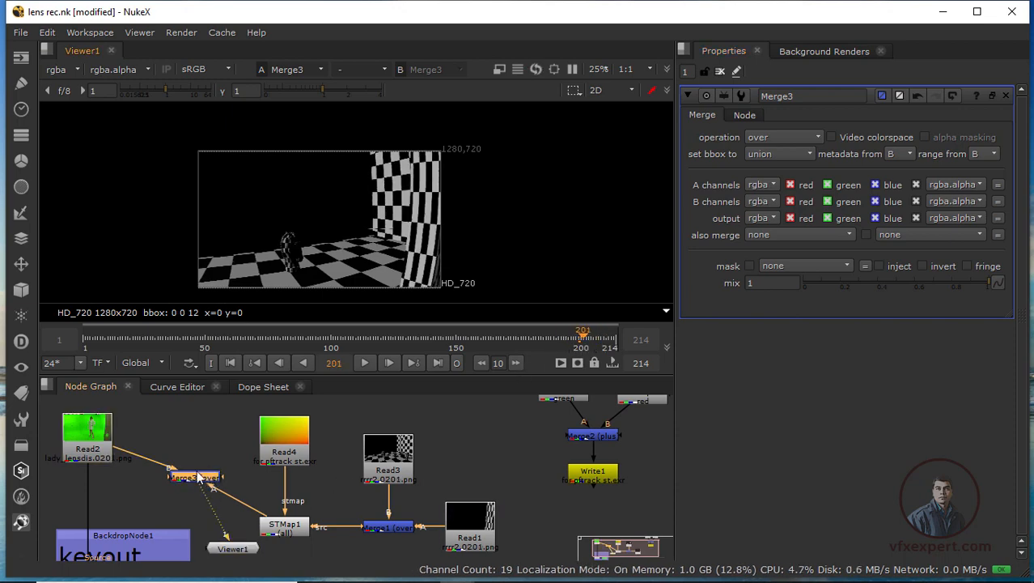
drag(980, 284, 909, 282)
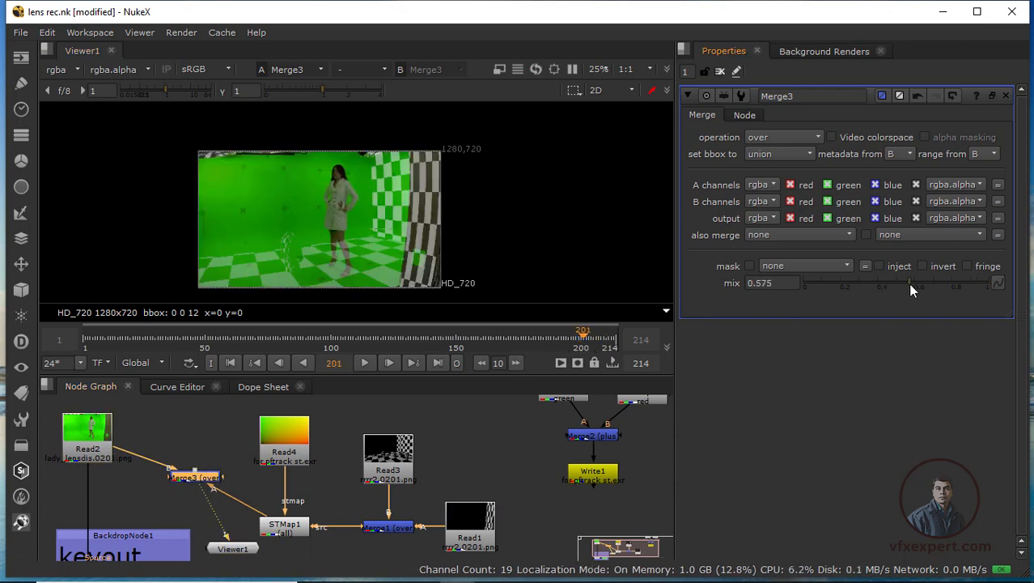
click(466, 336)
mouse_move(466, 334)
mouse_down()
mouse_move(315, 330)
mouse_move(255, 316)
mouse_move(461, 326)
mouse_up()
click(587, 332)
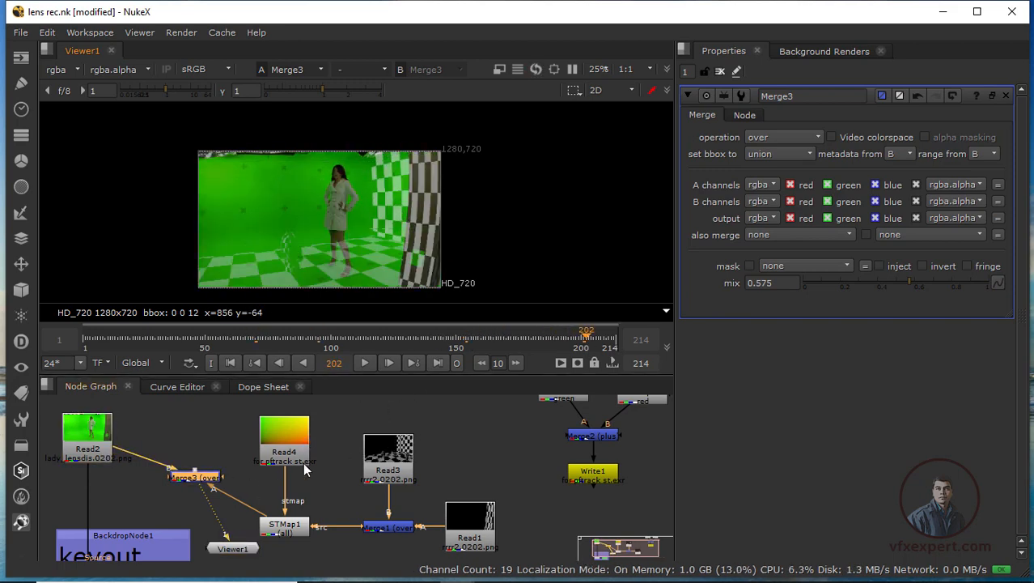
drag(390, 374, 389, 366)
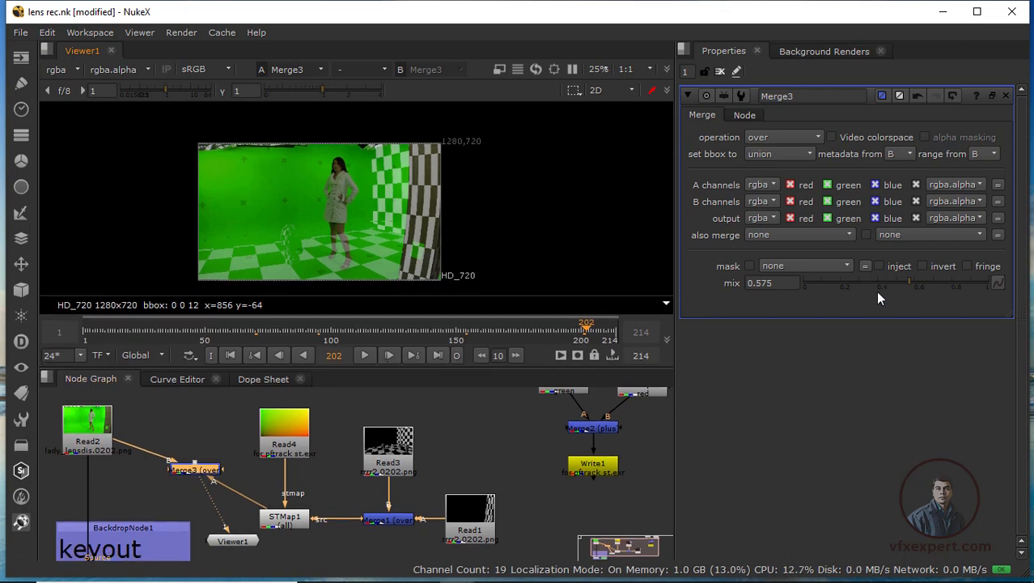
click(990, 284)
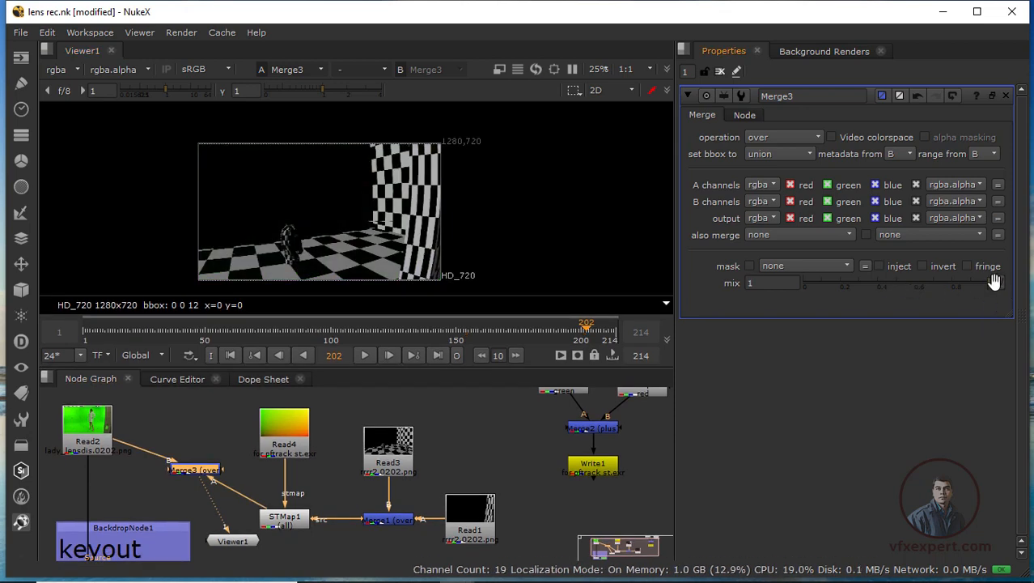
Move Merge3 up beside Read2 and Viewer1 down near the keyout backdrop, and view the Keylight1 output.
drag(463, 370, 463, 331)
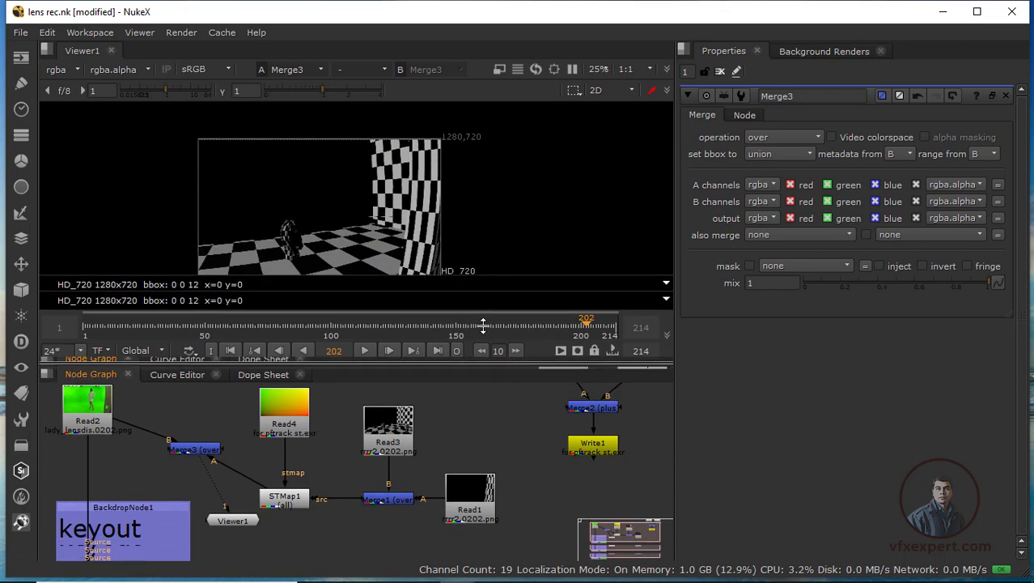
drag(245, 497, 243, 541)
drag(204, 429, 194, 407)
click(232, 414)
drag(243, 542, 266, 556)
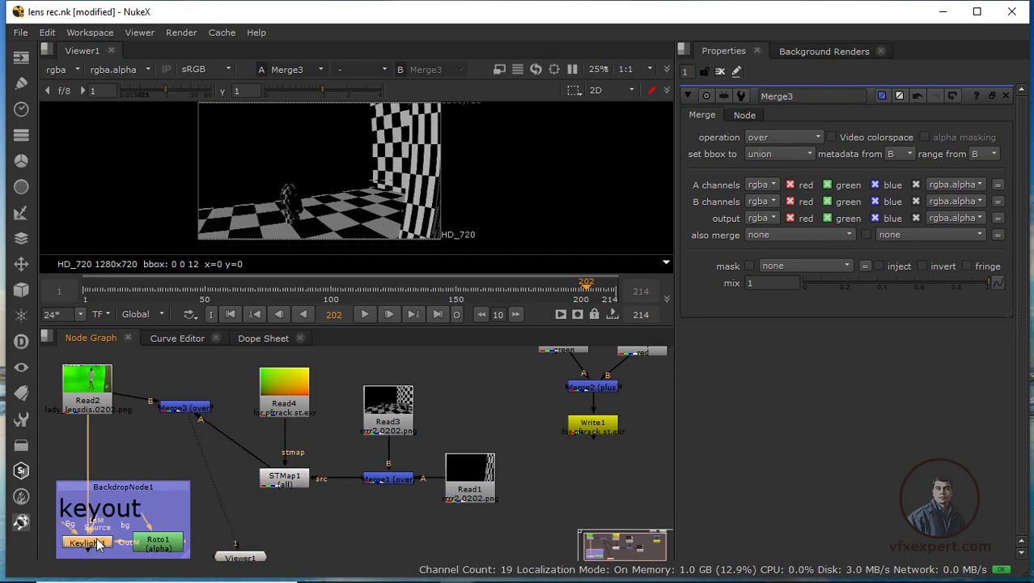
key(1)
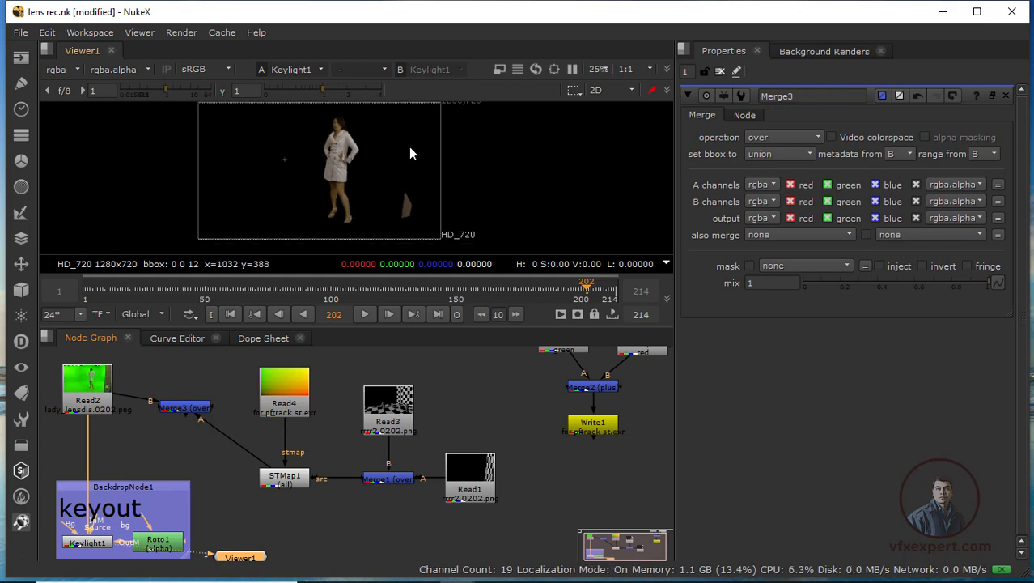
Reshape Roto1's Bezier1 inward near the woman's feet at frames 202 and 208 to exclude the leftover patch beside her.
double_click(159, 544)
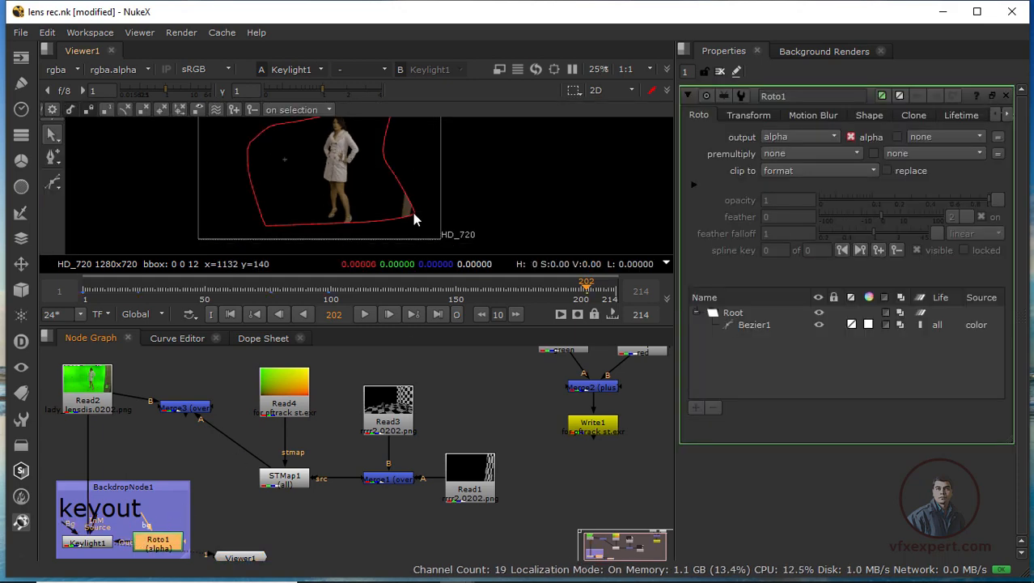
click(413, 213)
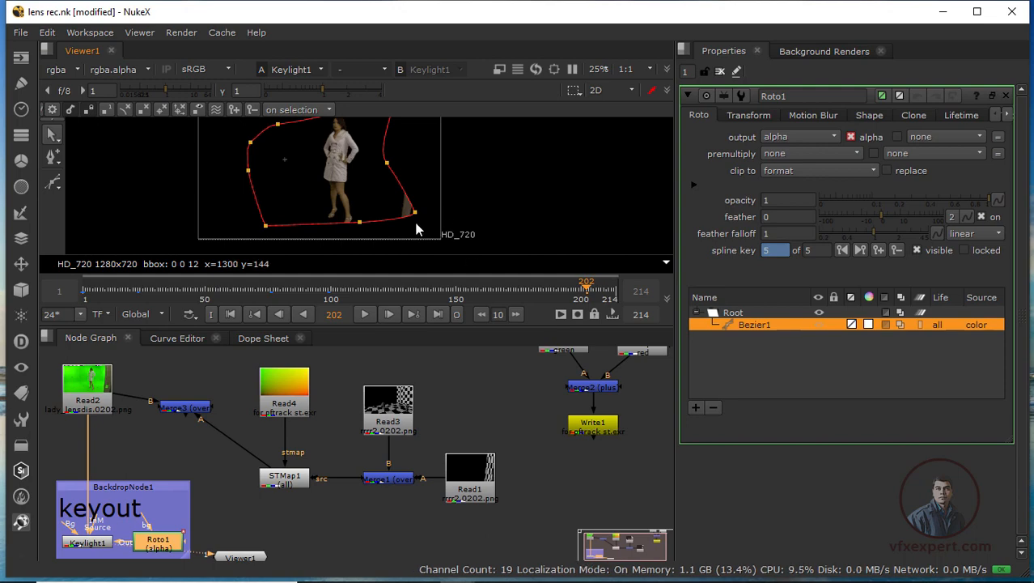
drag(415, 213, 386, 229)
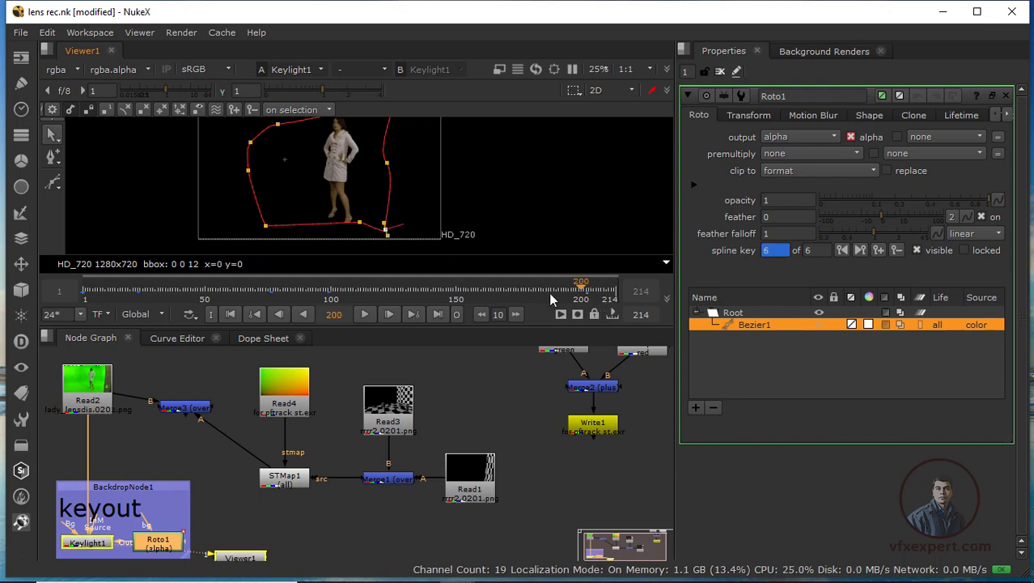
drag(550, 295, 601, 301)
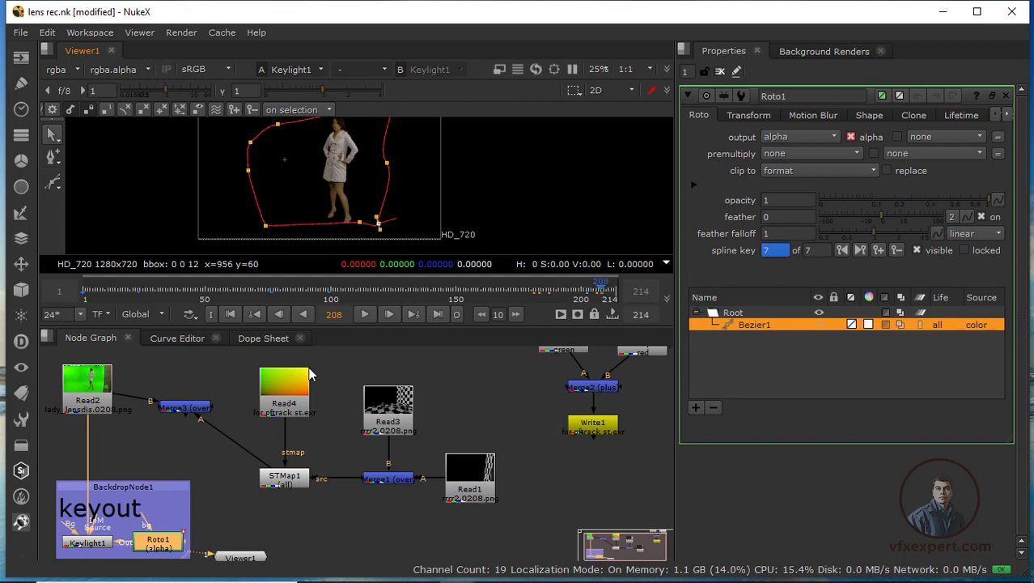
Add a Merge node below STMap1 that composites Keylight1 as A over STMap1 as B, and view its output.
scroll(308, 508, down, 3)
scroll(323, 499, up, 1)
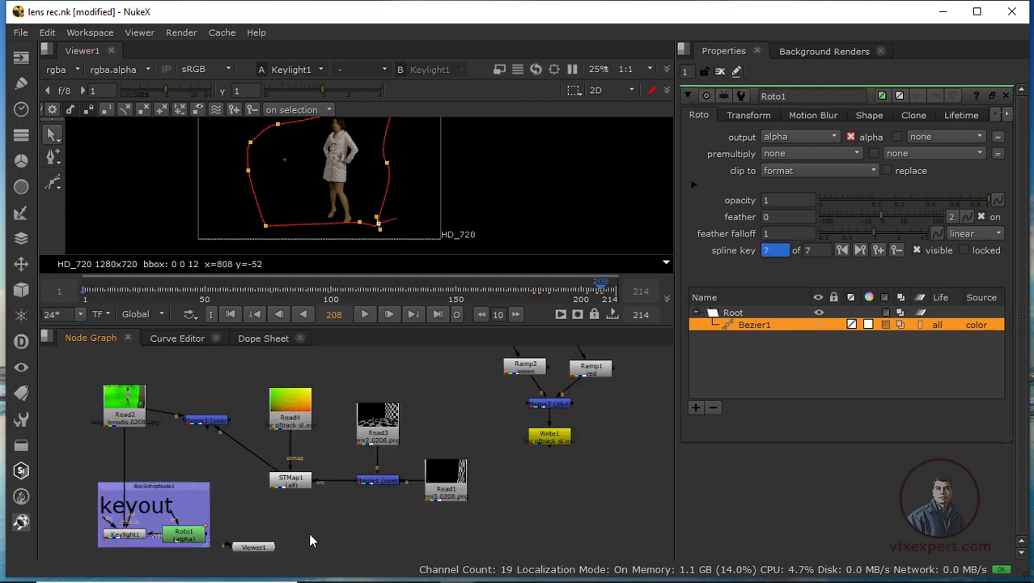
key(m)
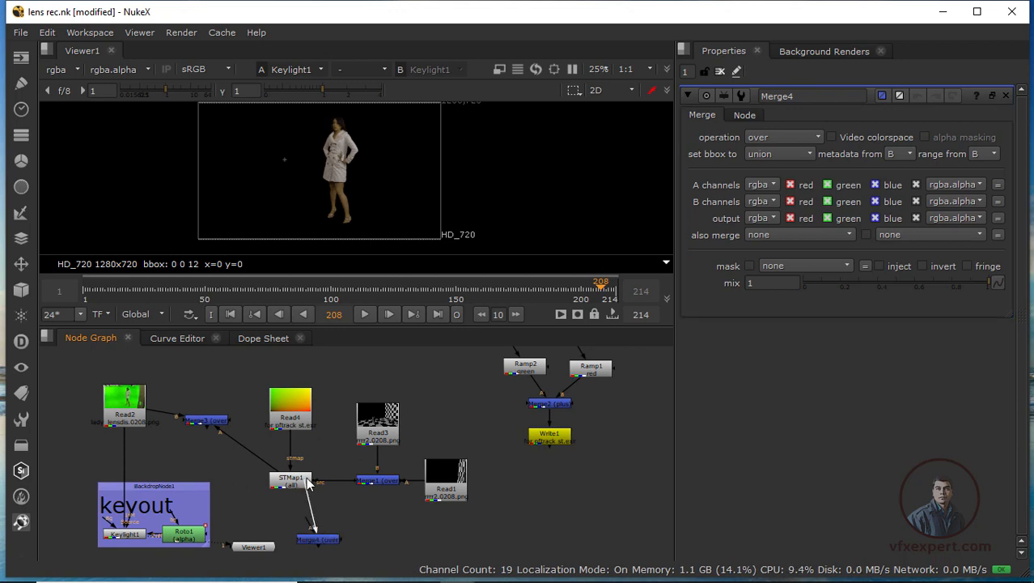
drag(253, 547, 136, 561)
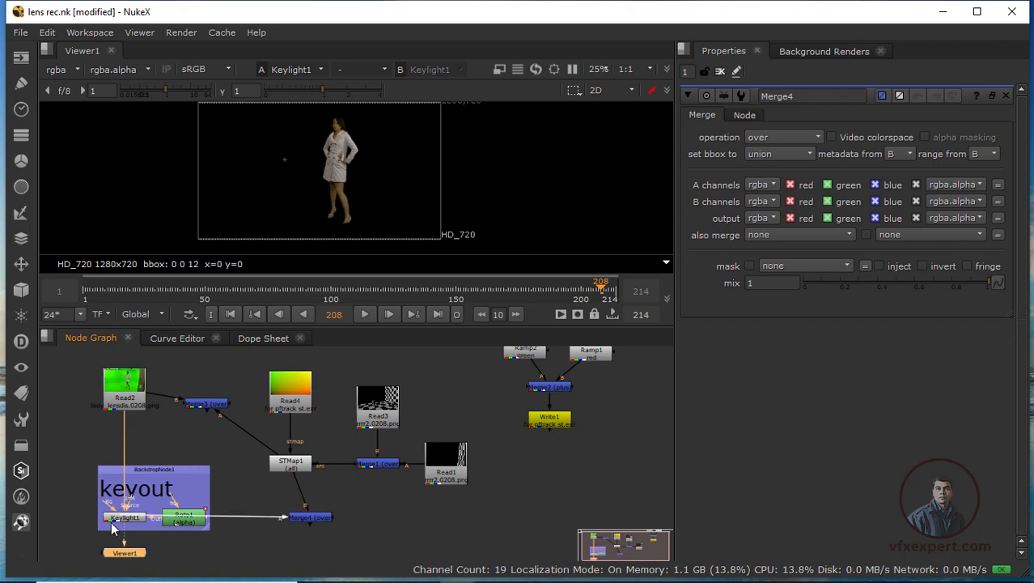
click(308, 519)
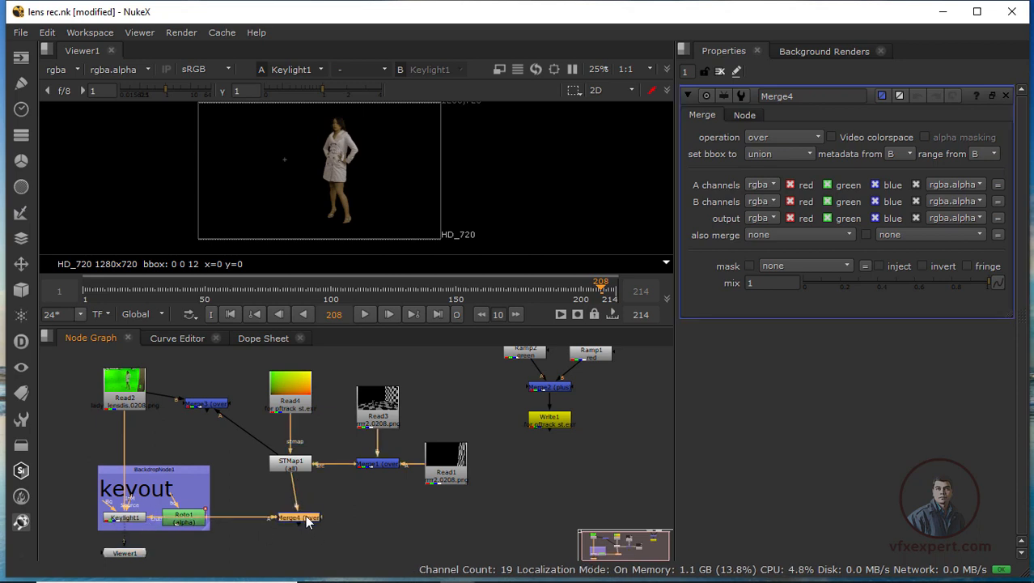
key(1)
click(404, 346)
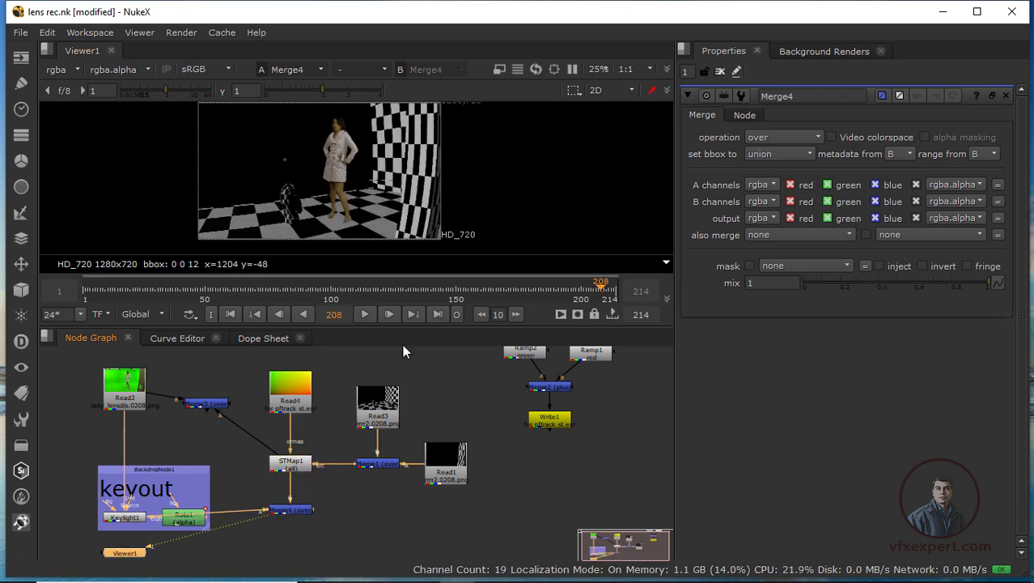
Enlarge the viewer, play the Merge4 composite from frame 1, and inspect it up to frame 194.
drag(419, 327, 418, 381)
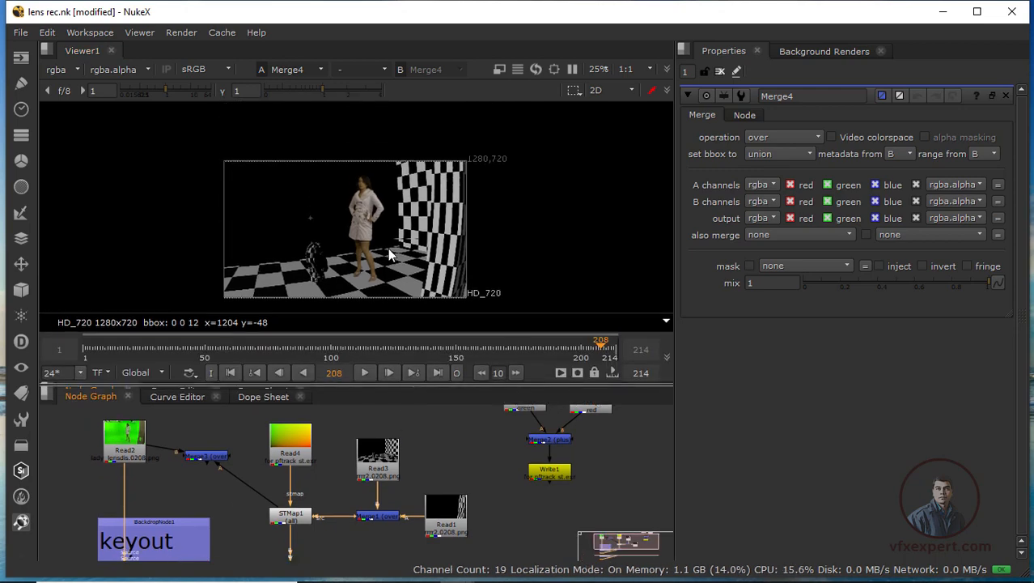
key(f)
click(230, 366)
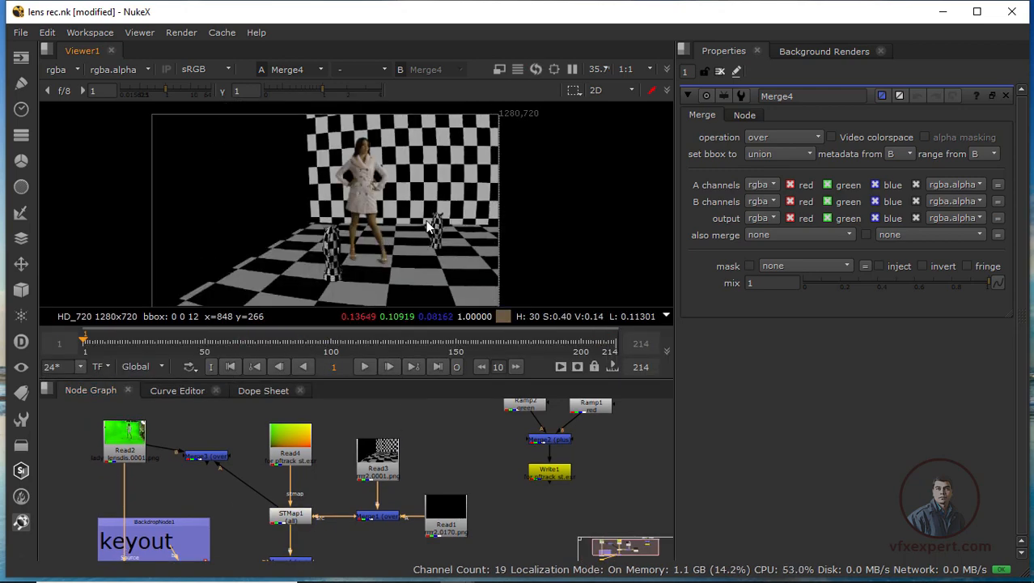
click(365, 366)
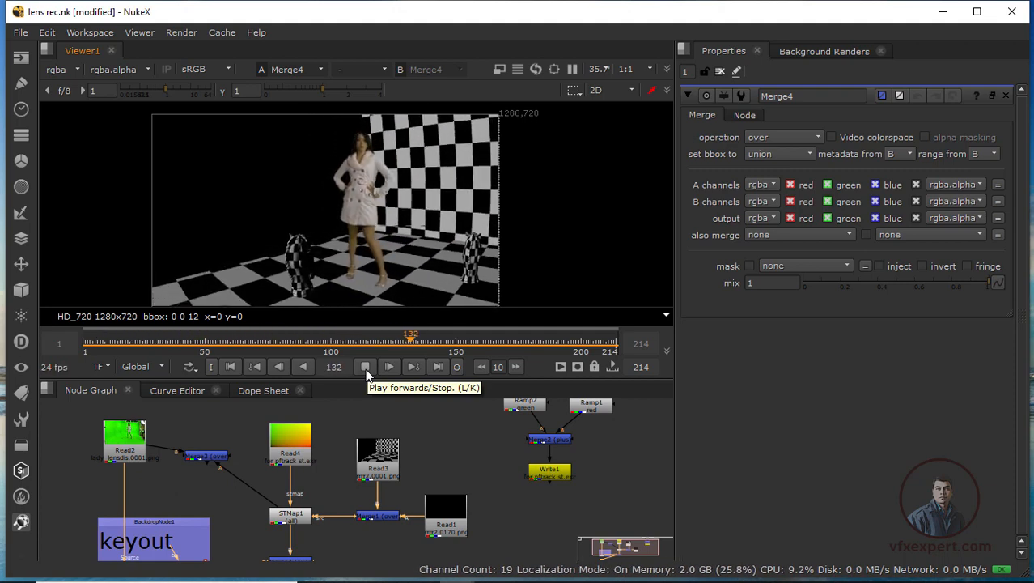
click(365, 369)
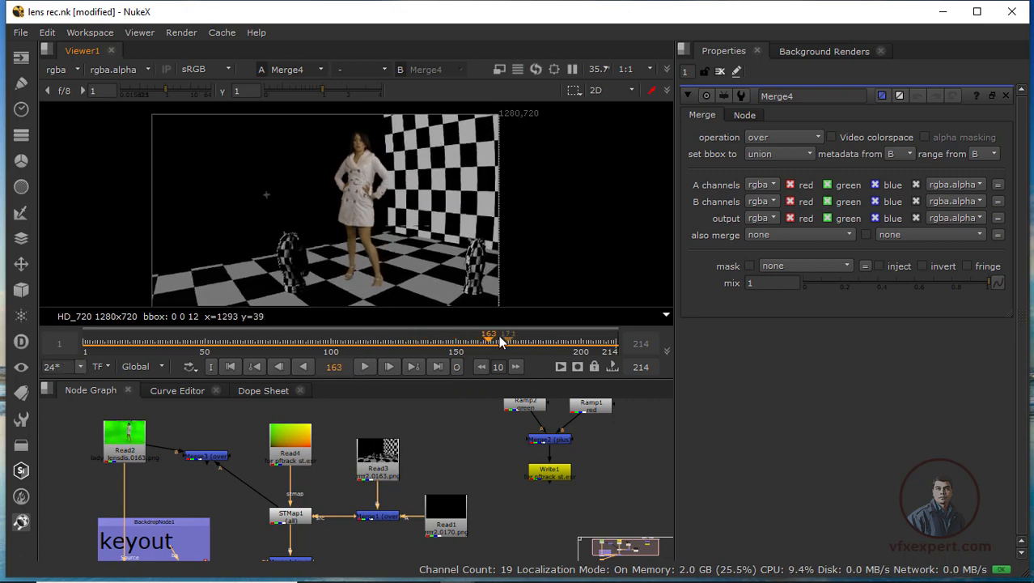
drag(501, 342, 566, 343)
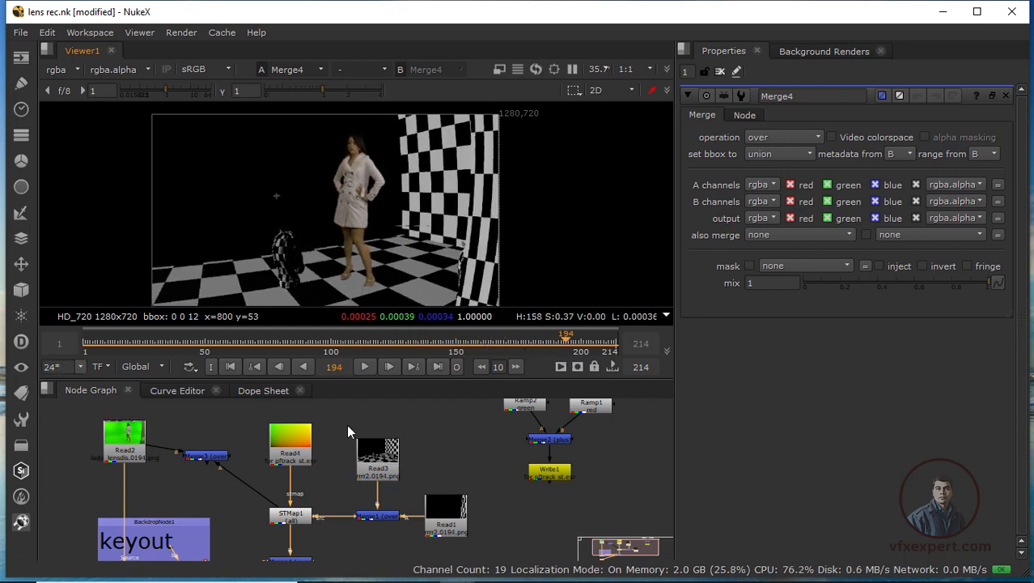
Lower the bottom point of Roto1's Bezier1 beside the woman's front foot at frame 194 to include her shoe.
middle_drag(356, 484, 369, 466)
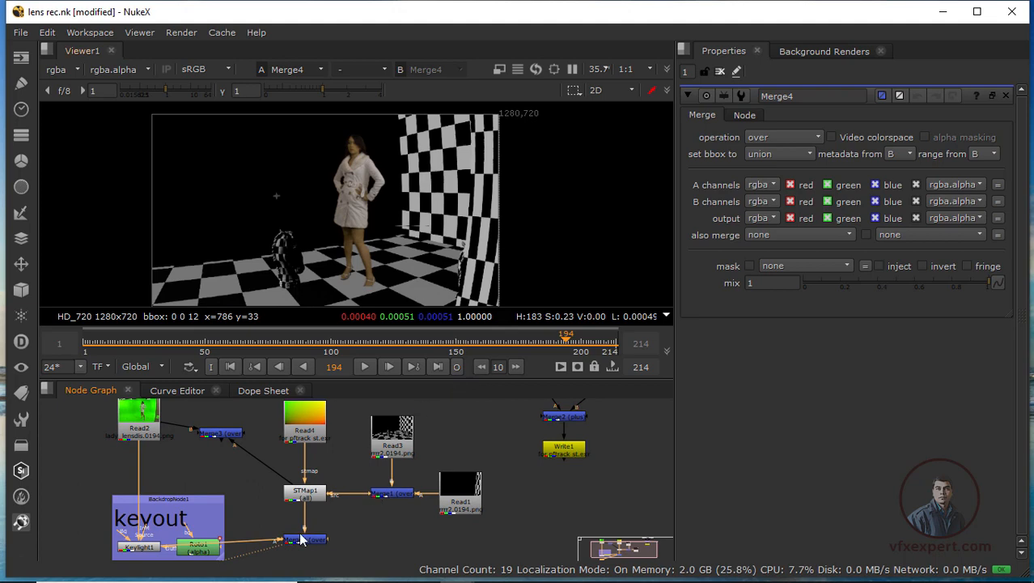
double_click(200, 549)
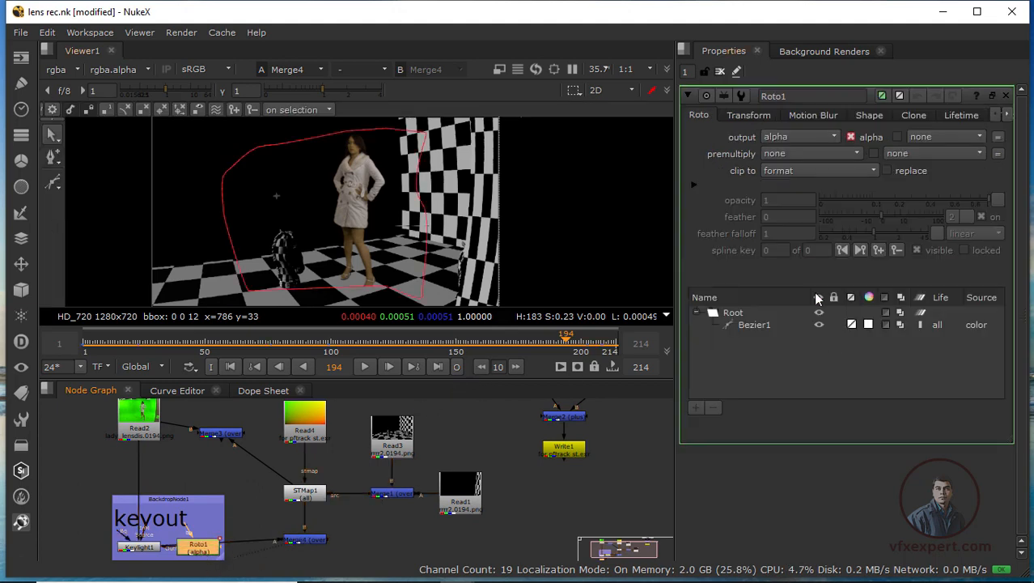
scroll(403, 255, up, 2)
scroll(497, 174, up, 2)
click(415, 273)
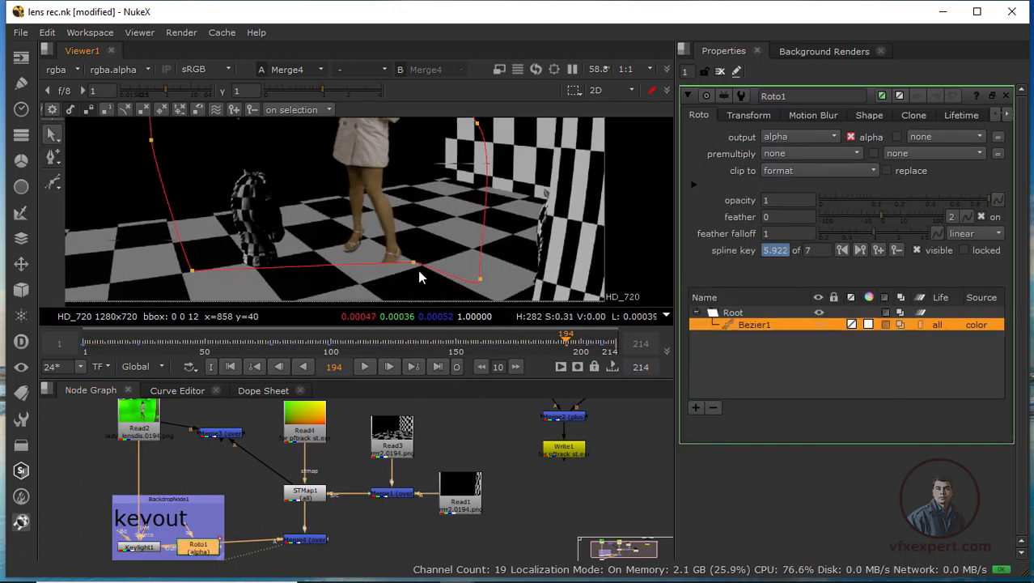
drag(413, 262, 410, 272)
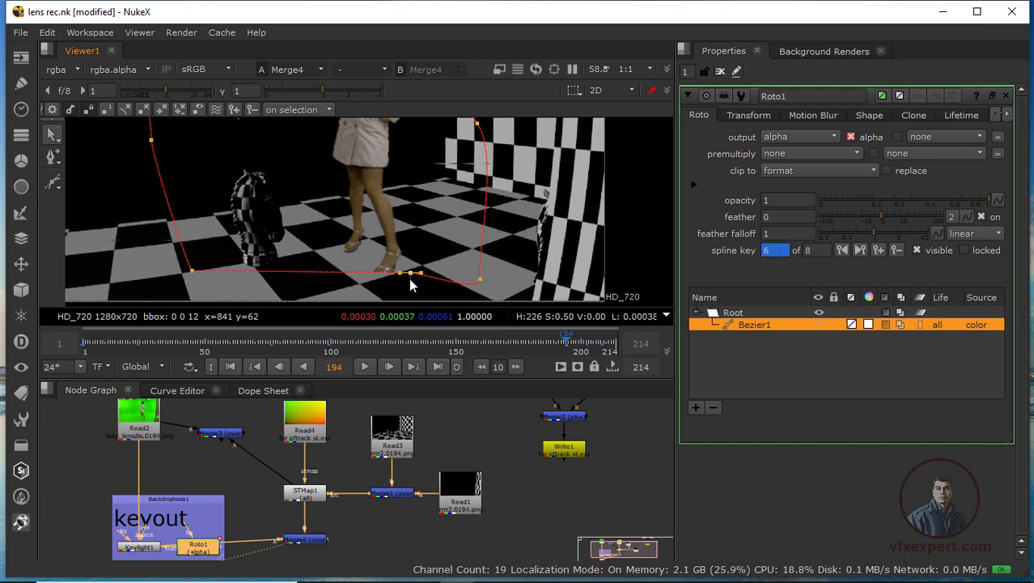
Move the same Bezier1 point below the woman's front foot on the keyframe at frame 208.
drag(562, 340, 596, 349)
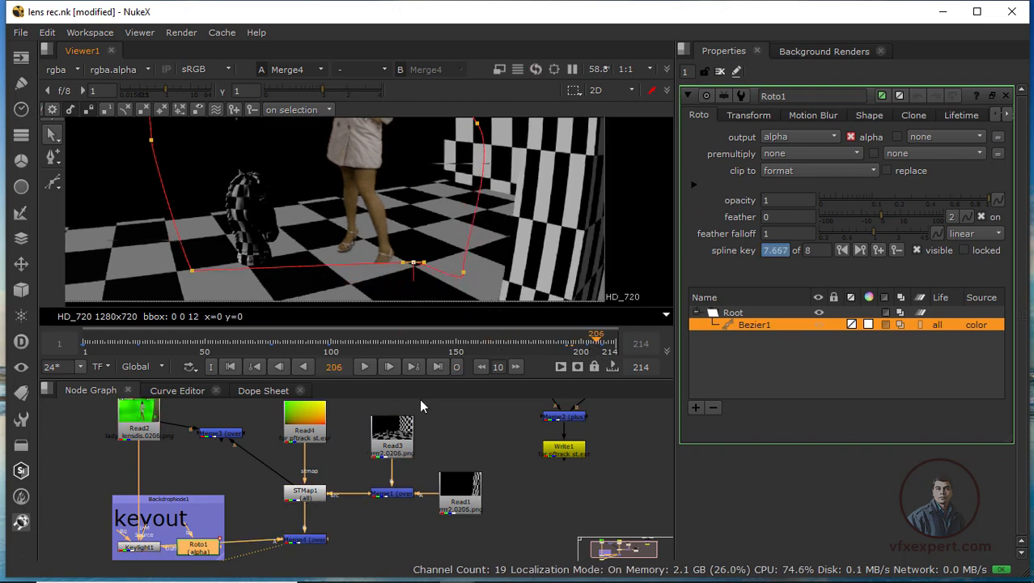
click(413, 365)
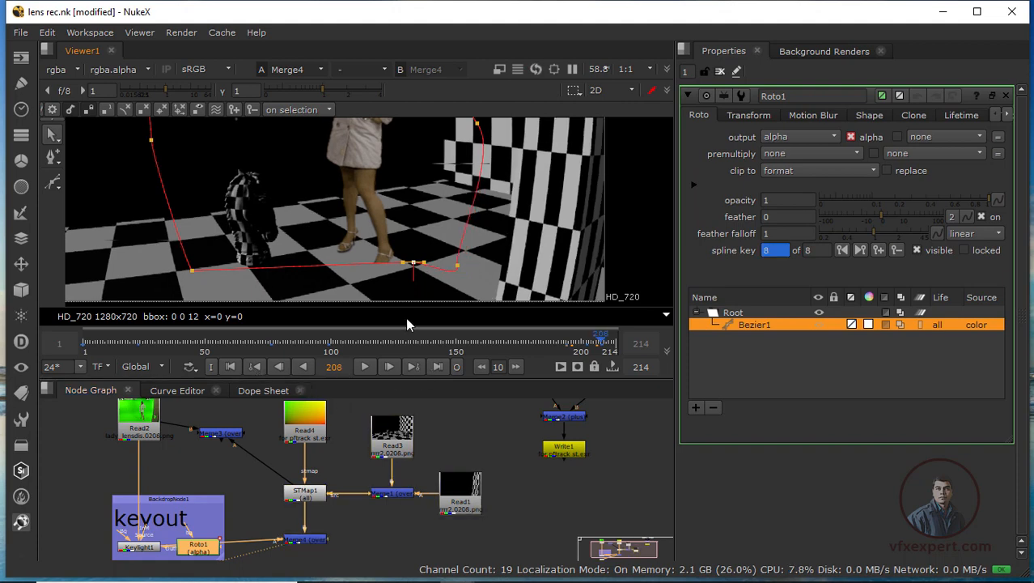
drag(409, 276, 409, 280)
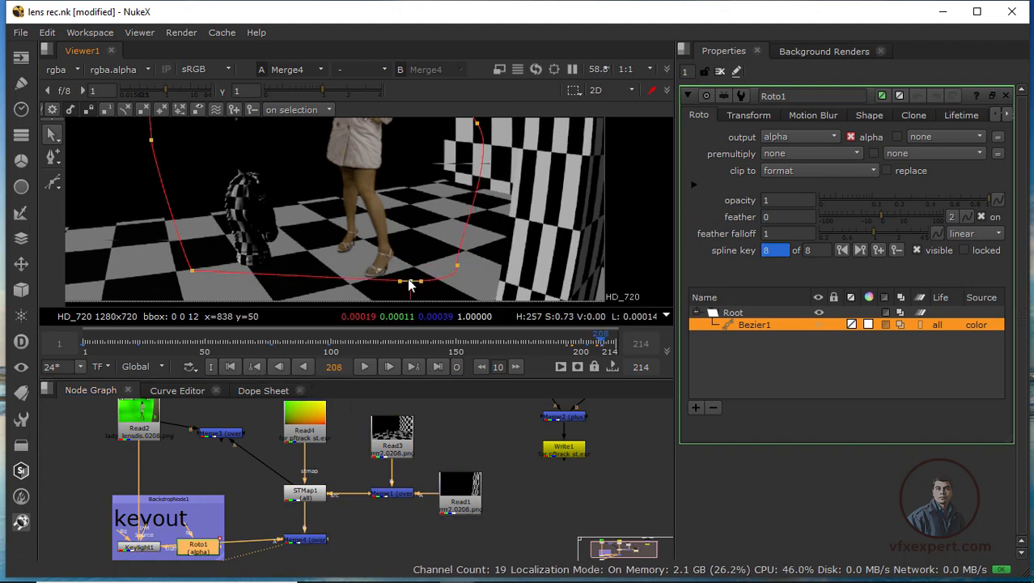
Lower the Bezier1 bottom point further at keyframes 194 and 202 so the shape encloses her whole front foot.
click(582, 344)
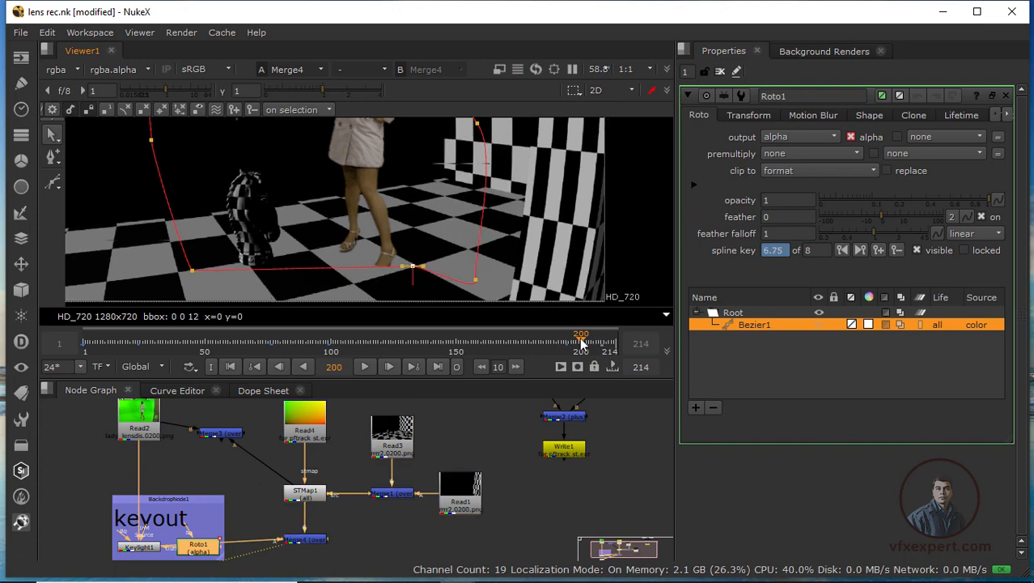
click(256, 369)
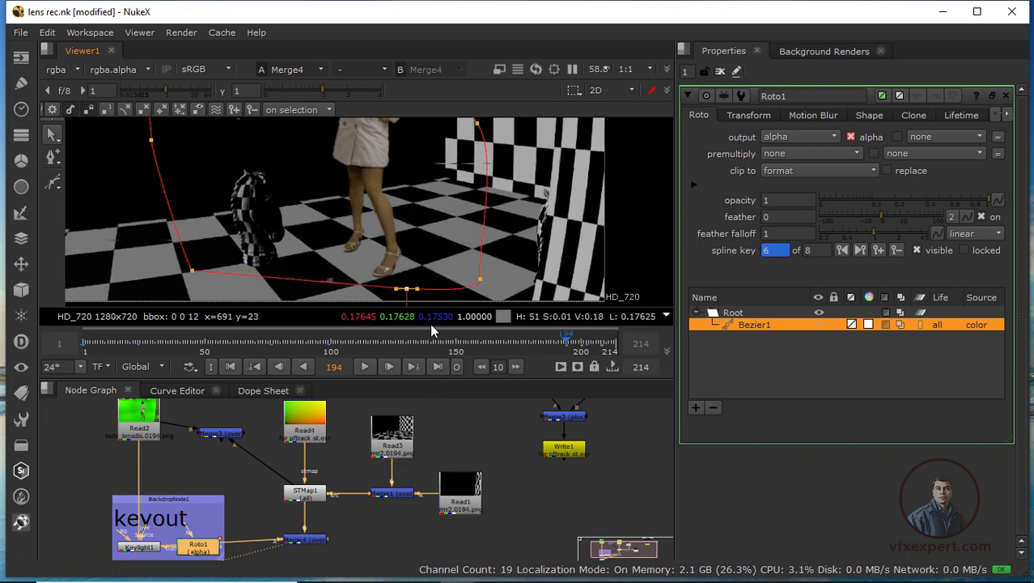
click(414, 367)
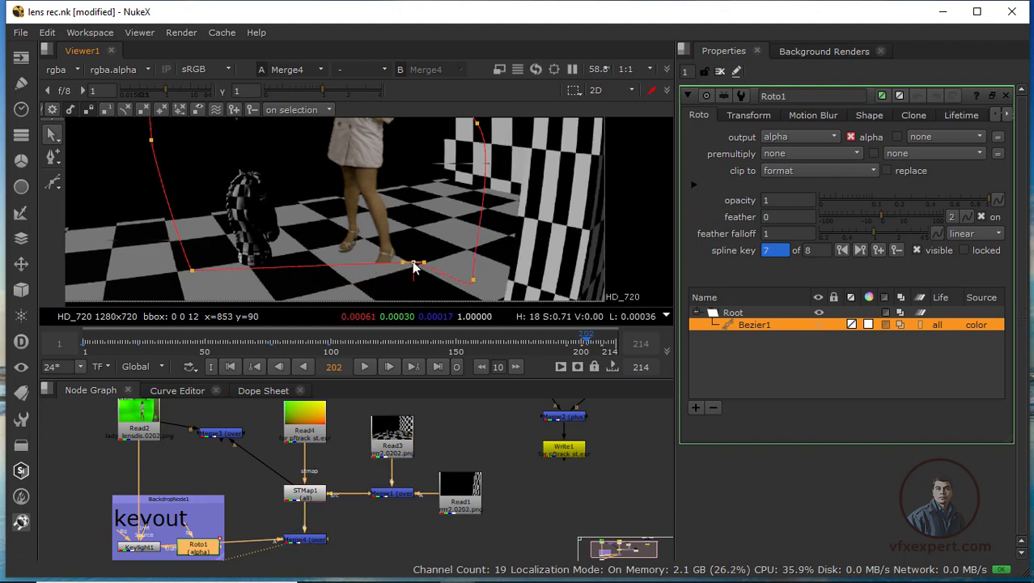
scroll(362, 278, down, 3)
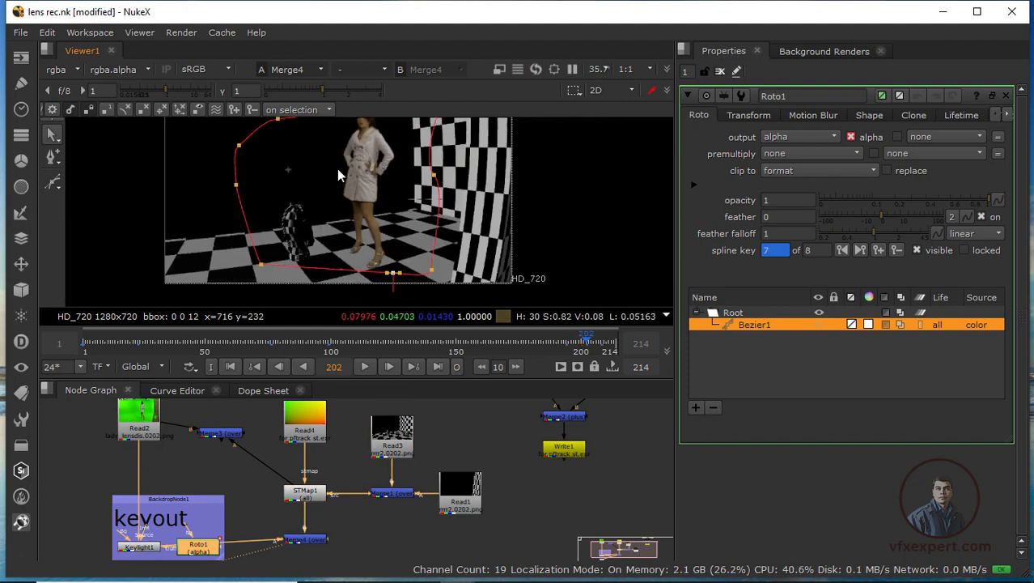
Scrub the Merge4 composite back to frame 29 and inspect the woman's feet against the checkered floor.
drag(558, 338, 153, 339)
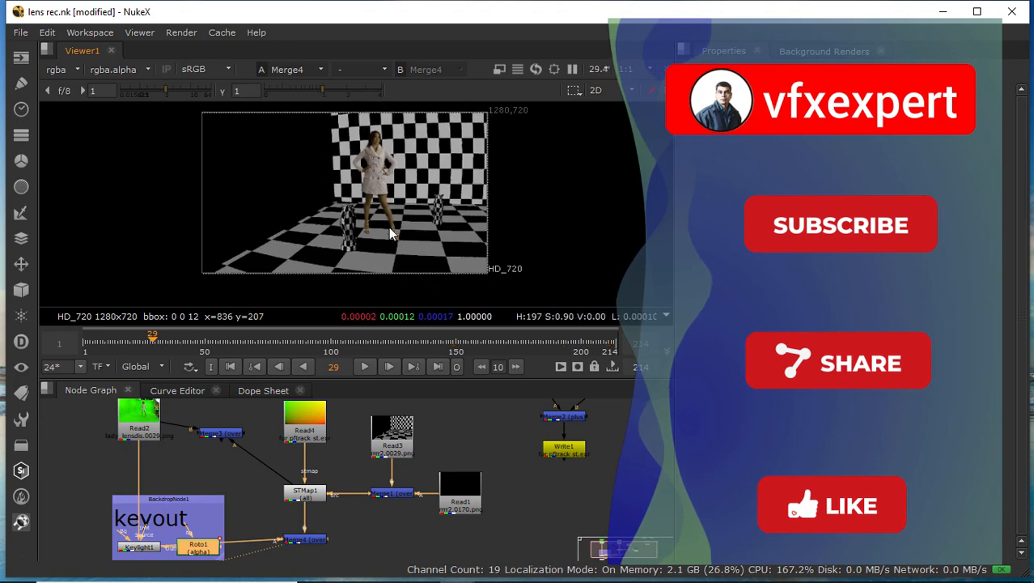
scroll(412, 226, up, 2)
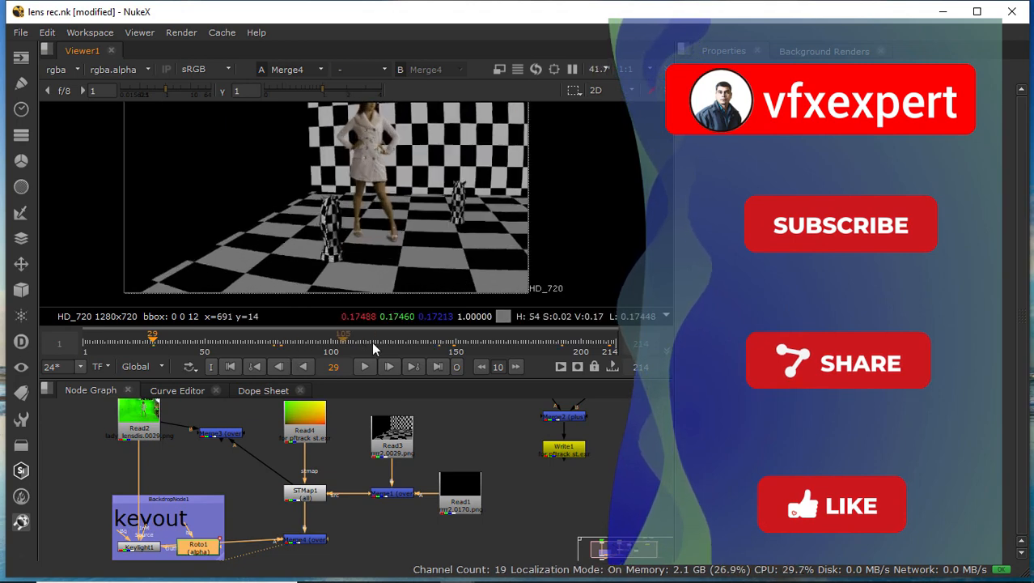